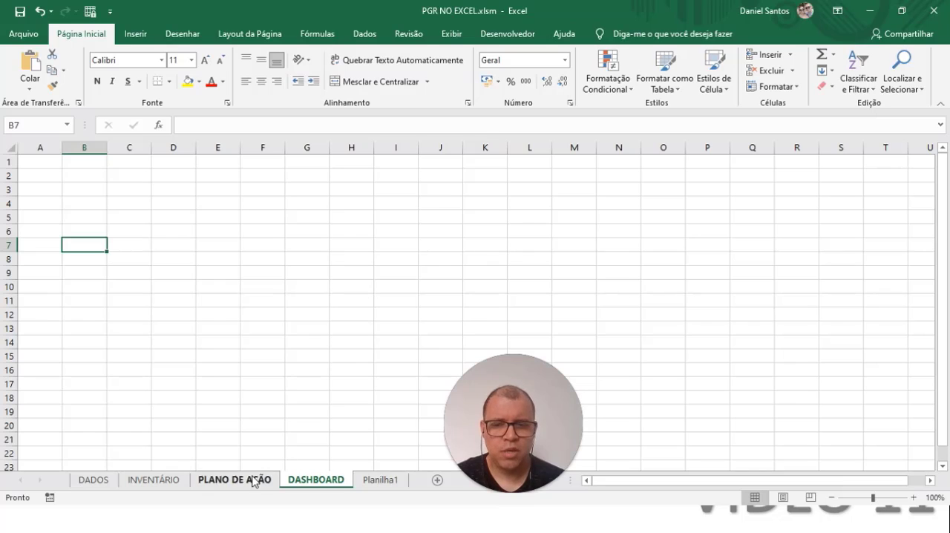
Step: On the INVENTÁRIO sheet, fill the empty table row with the sector PRODUÇÃO and the area ENVASAMENTO
click(246, 481)
click(200, 392)
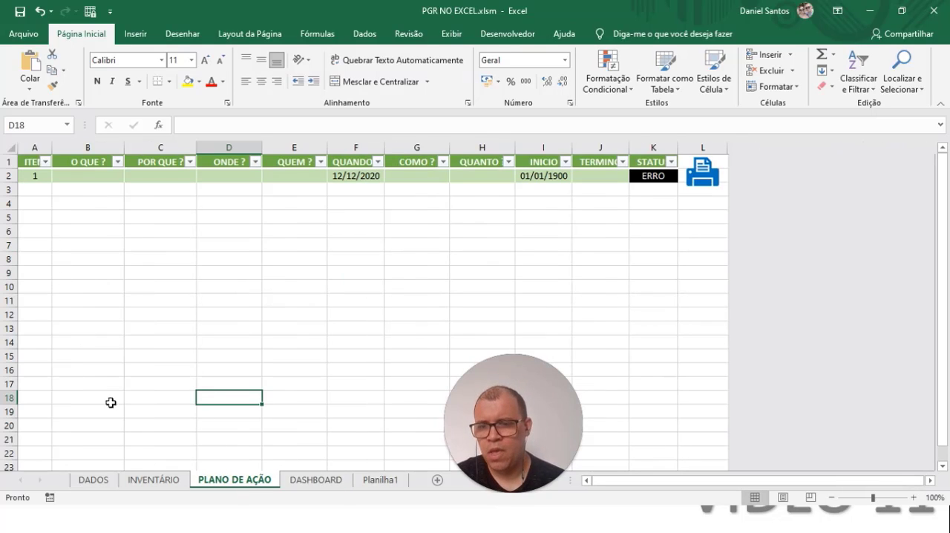
click(141, 482)
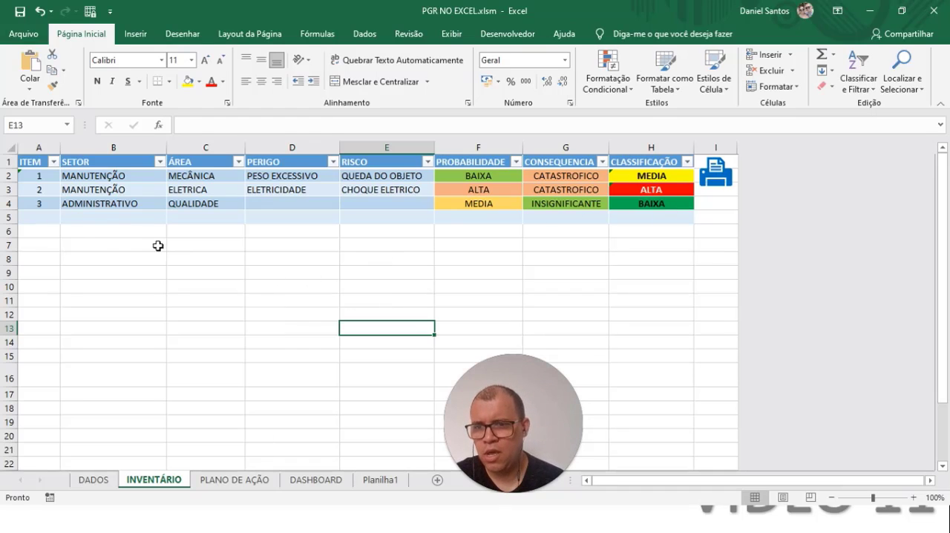
click(94, 216)
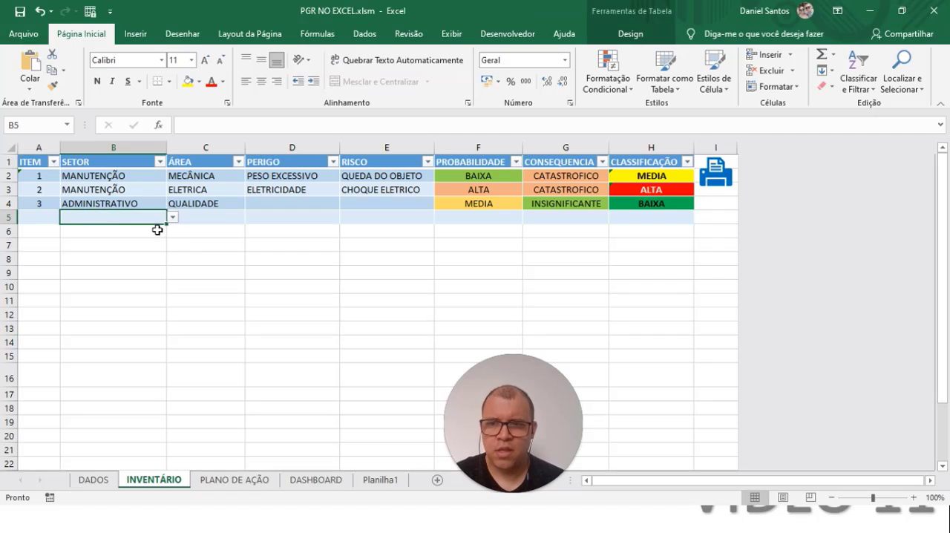
click(173, 218)
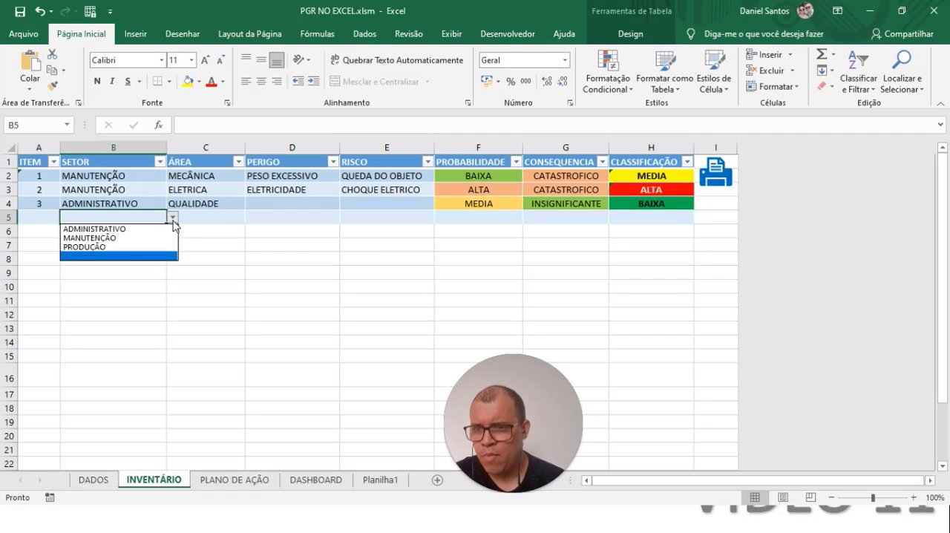
click(127, 249)
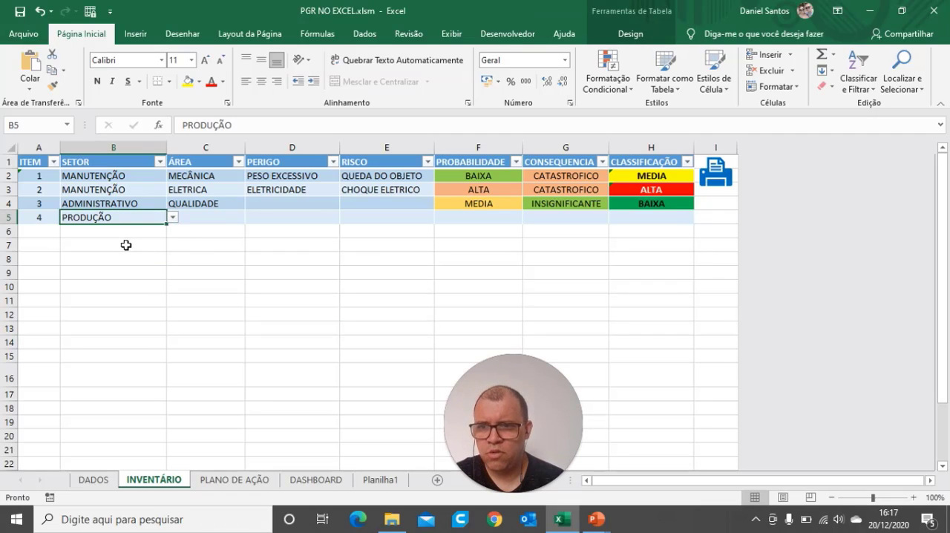
click(226, 218)
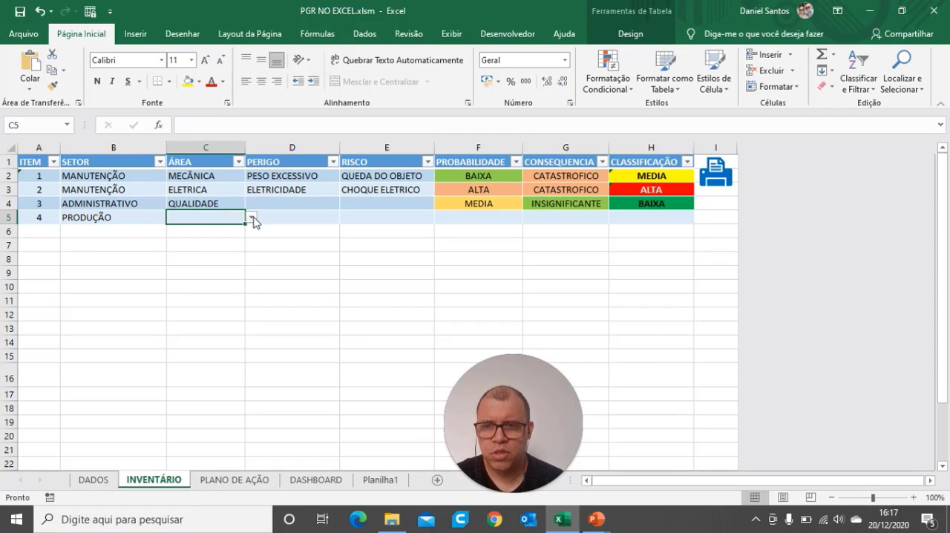
click(253, 217)
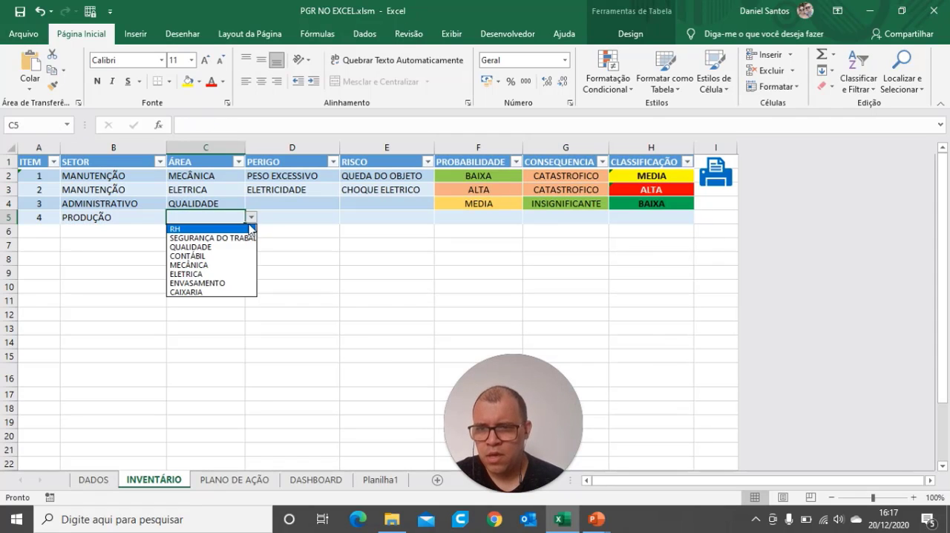
click(209, 283)
Step: Change the area of the ADMINISTRATIVO entry to RH
click(305, 206)
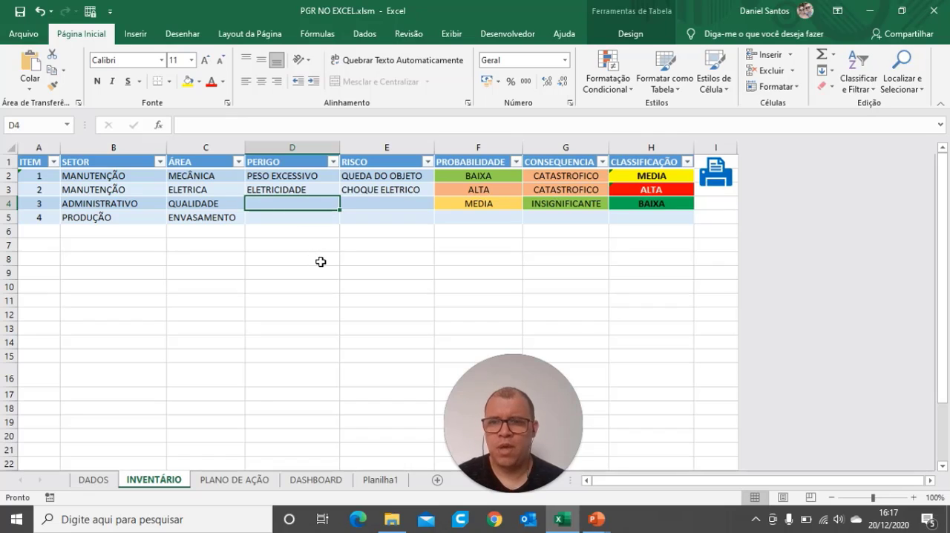
click(233, 203)
click(251, 205)
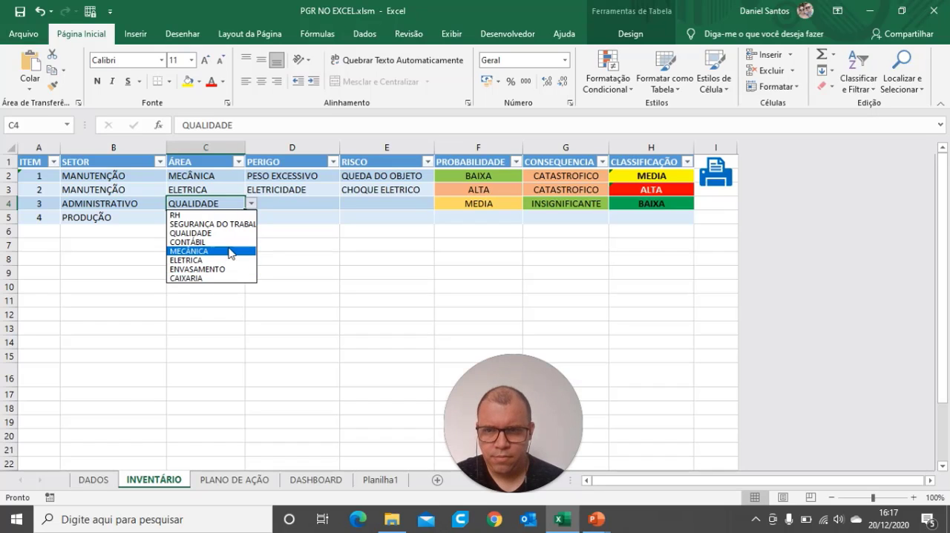
click(221, 215)
Step: For the ADMINISTRATIVO entry, enter ESCADA as the hazard and QUEDA as the risk
click(284, 205)
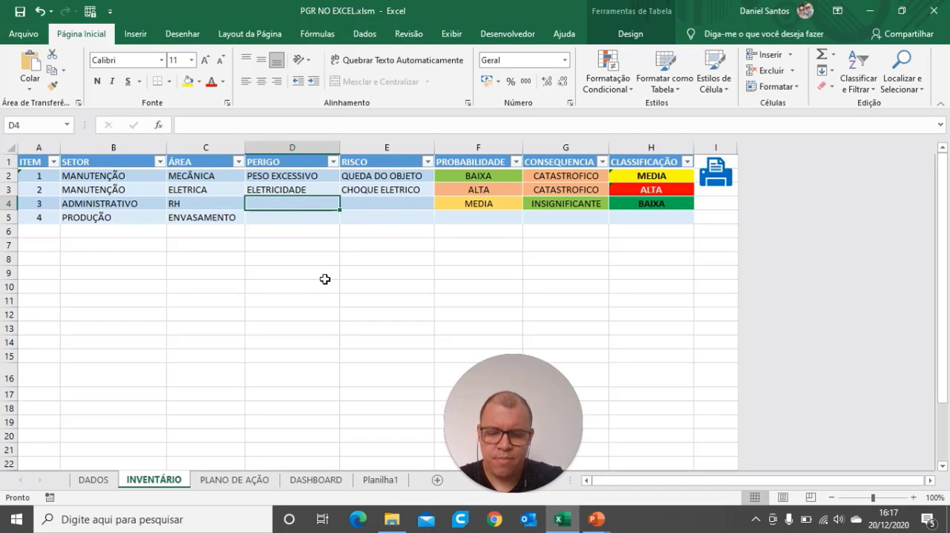
text(ESCADA)
key(Tab)
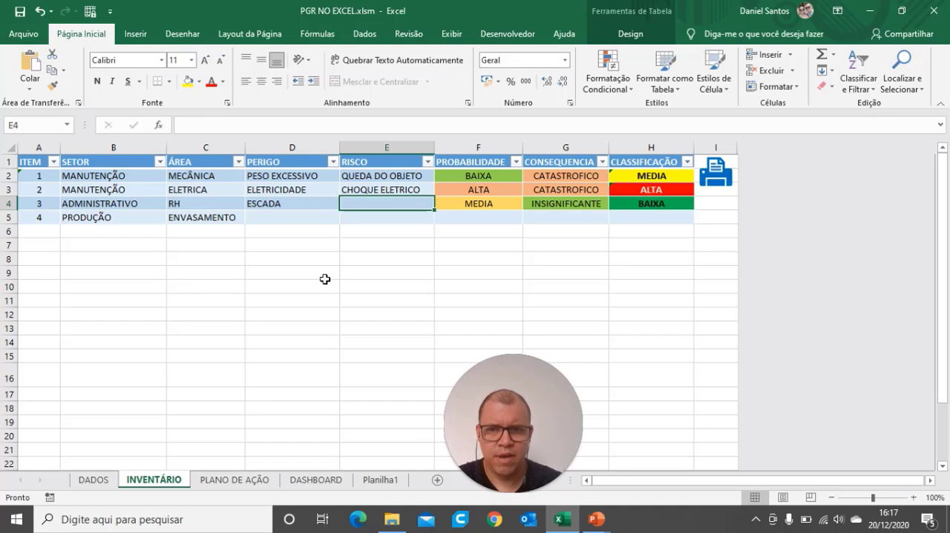
text(Q)
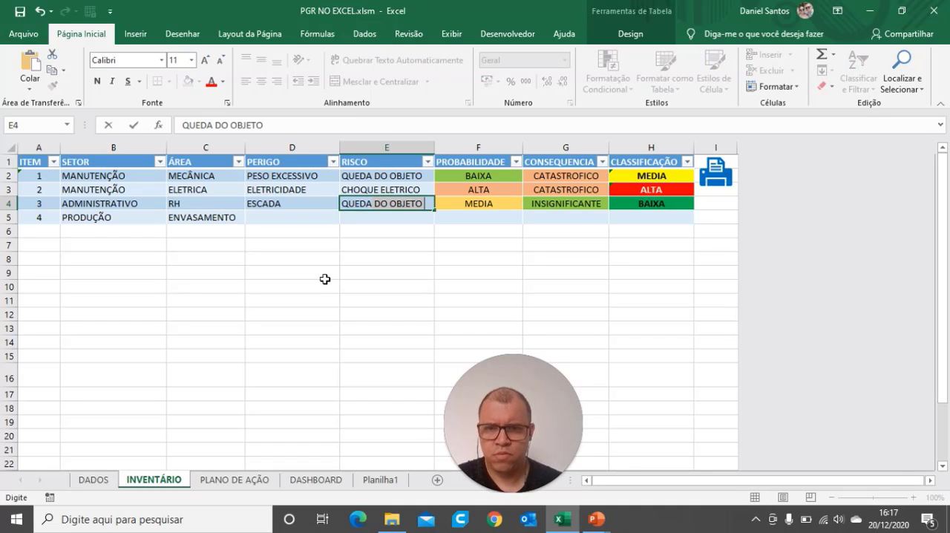
text(UEDA)
key(BackSpace)
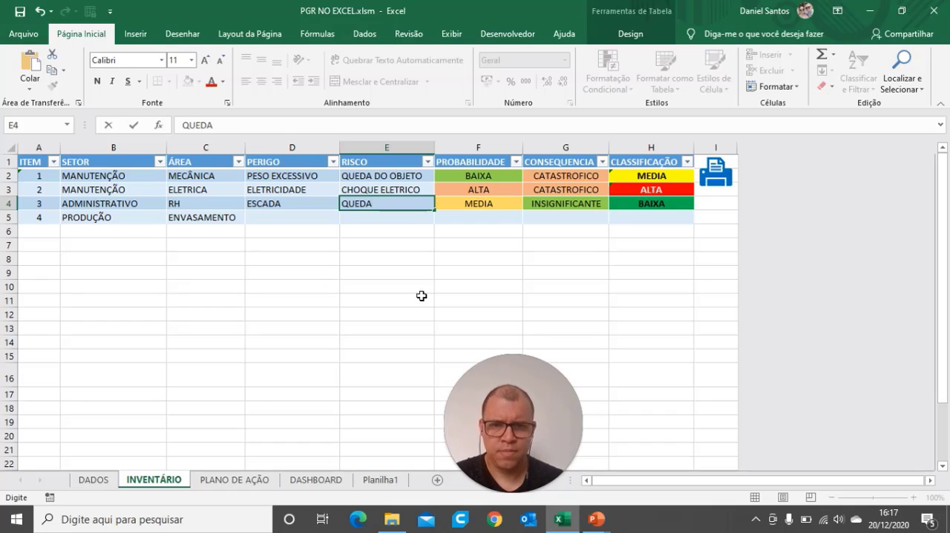
click(490, 246)
Step: Set the probability of the ADMINISTRATIVO entry to BAIXA
click(517, 205)
click(528, 204)
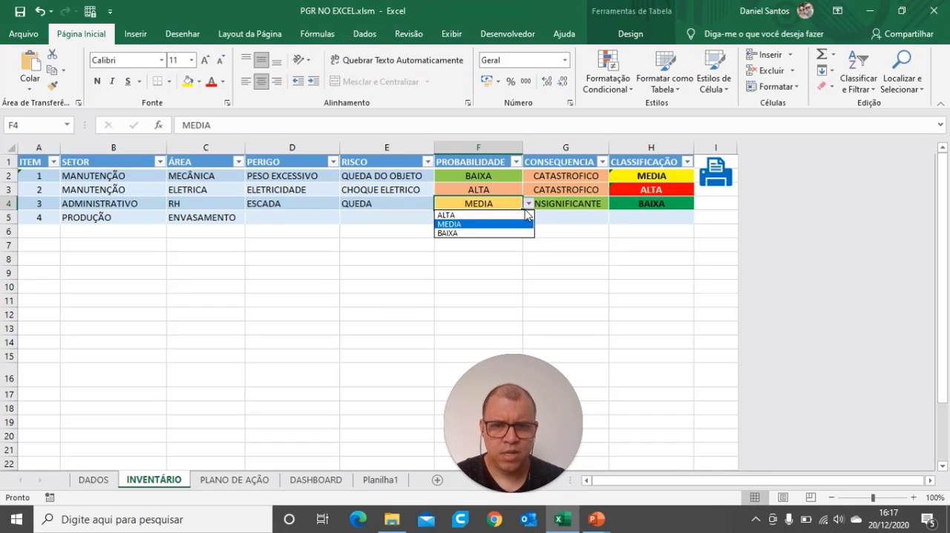
click(479, 234)
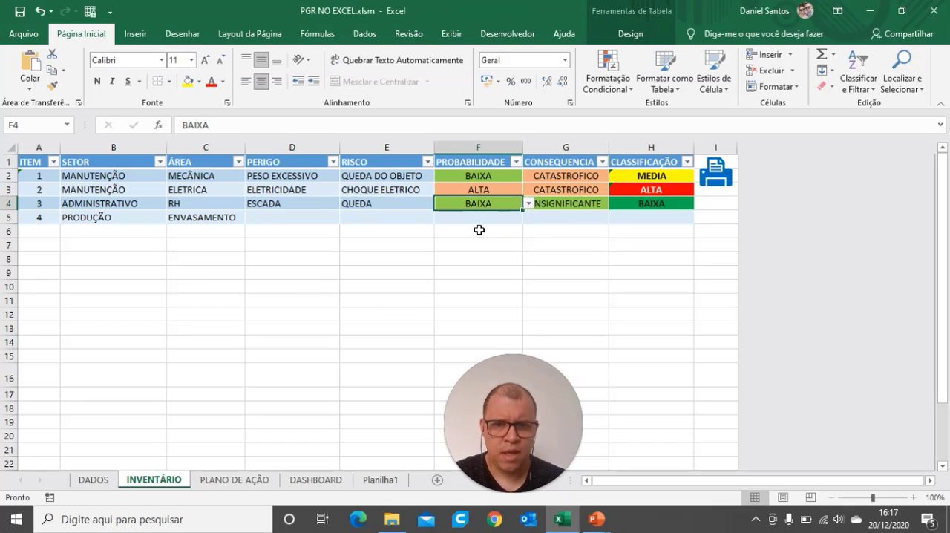
click(563, 205)
Step: Enter PRODUTOS QUIMICOS as the hazard of the PRODUÇÃO entry
click(274, 216)
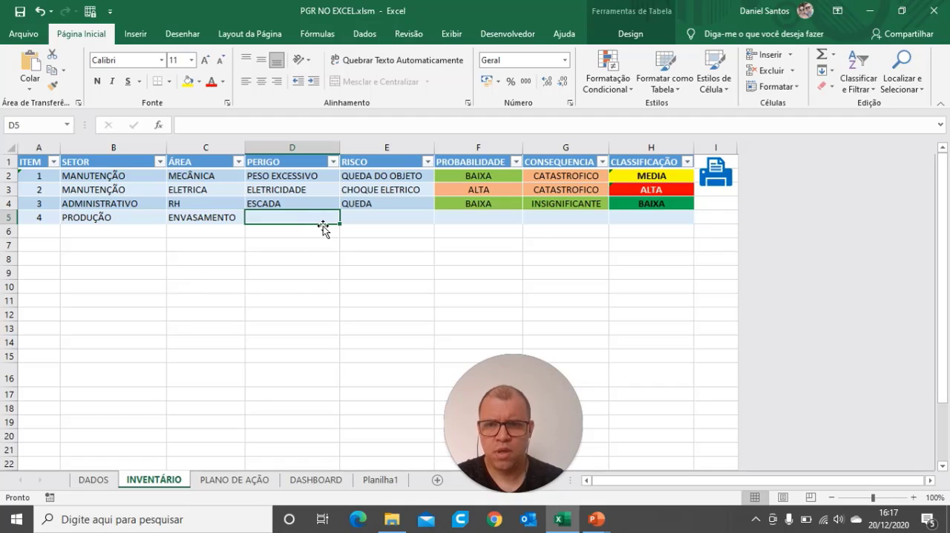
text(QUI)
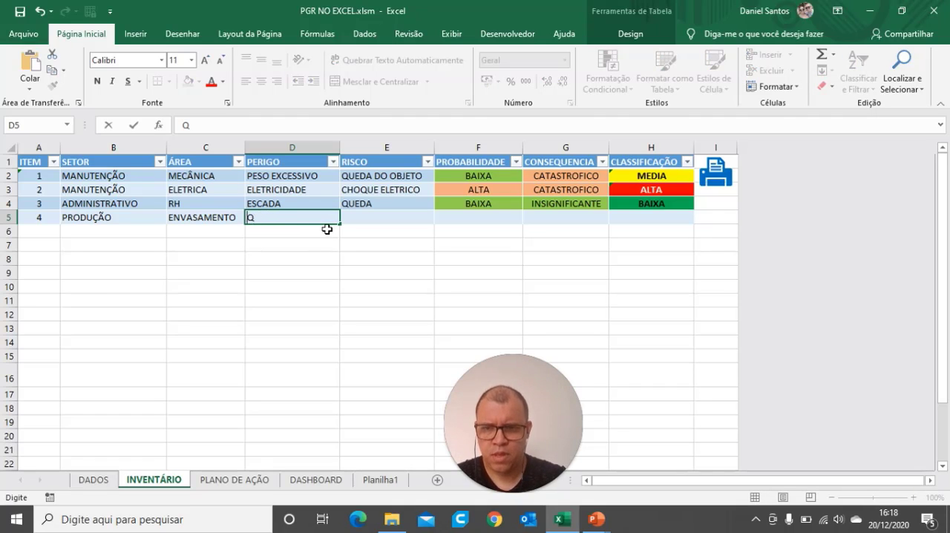
key(BackSpace)
text(PRODUTOS)
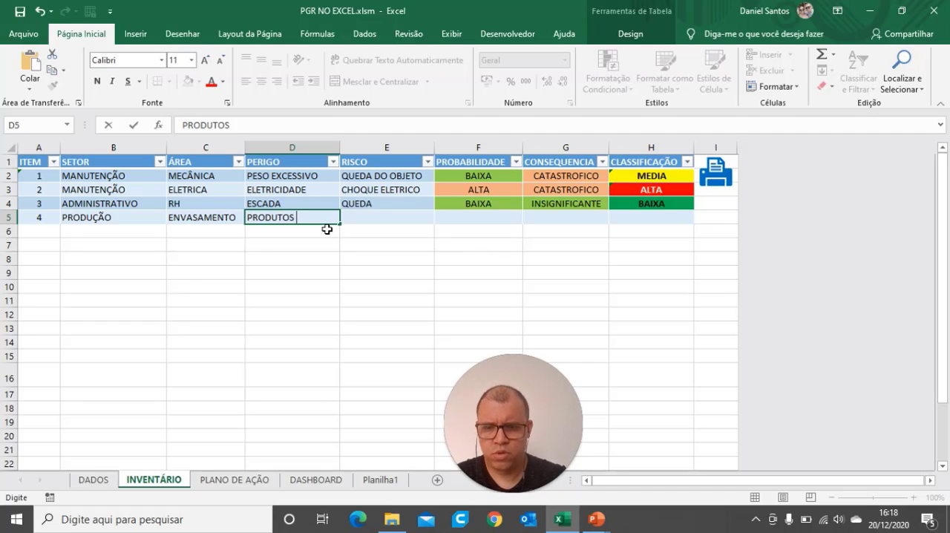
text( QUIMICOS)
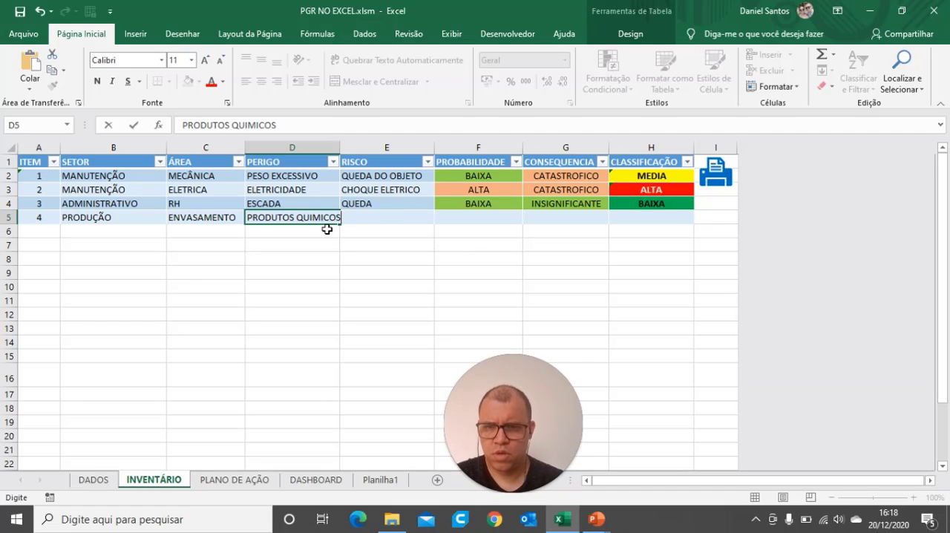
click(387, 231)
Step: For the PRODUÇÃO entry, enter MOTOR as the hazard and RUIDO as the risk
click(325, 216)
text(MOTOR)
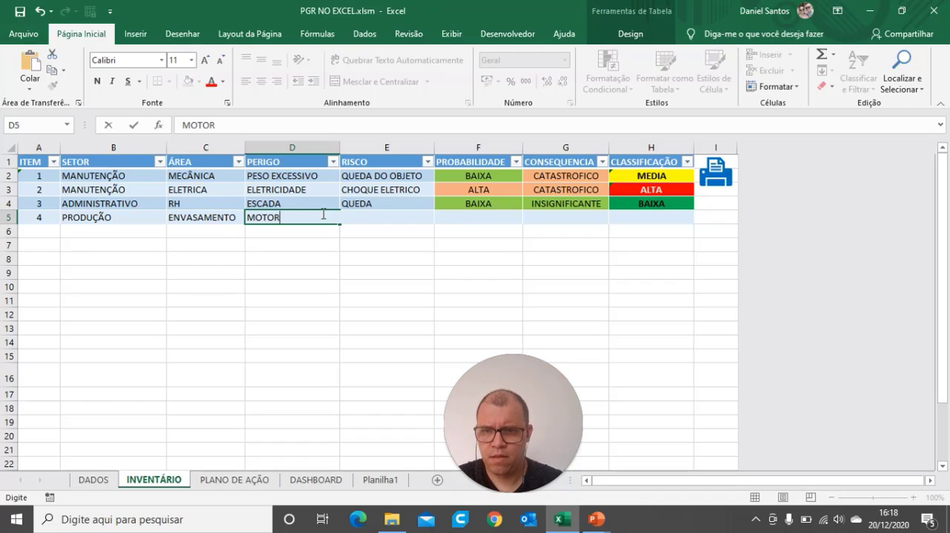
key(Tab)
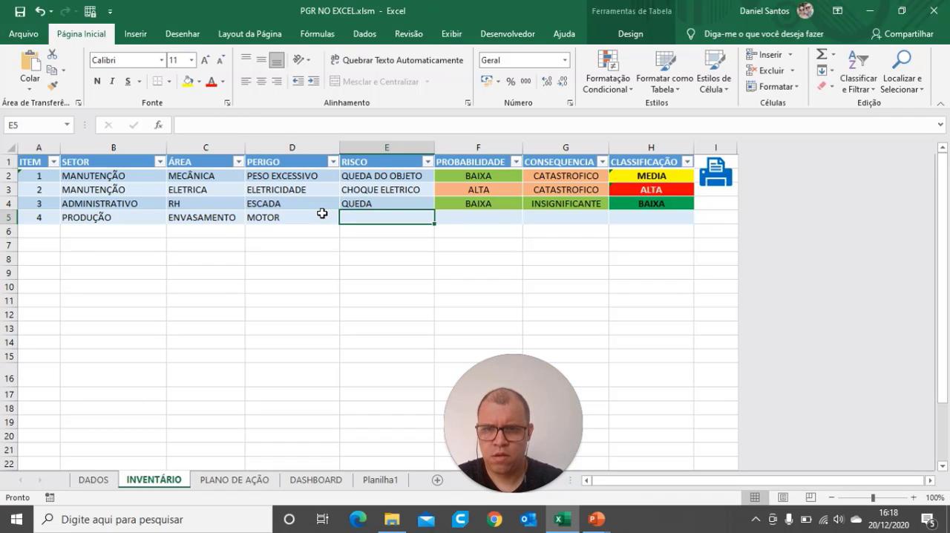
text(RUIDO)
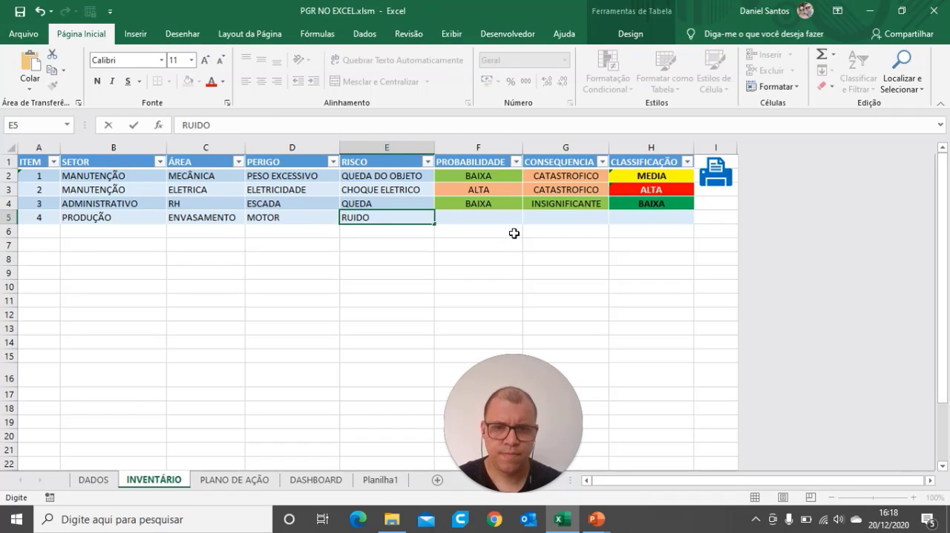
Step: Rate the PRODUÇÃO entry with probability MEDIA and consequence MODERADO
click(497, 222)
click(529, 217)
click(475, 236)
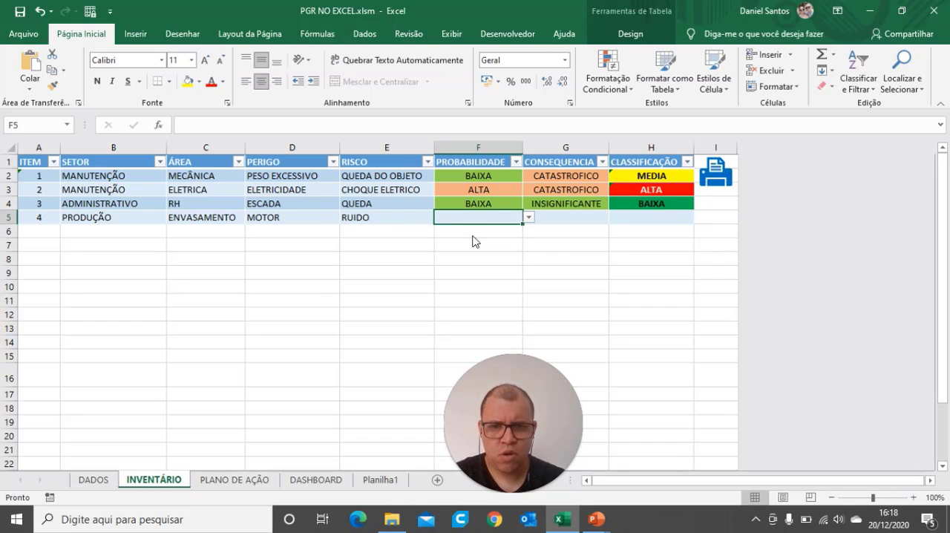
click(568, 223)
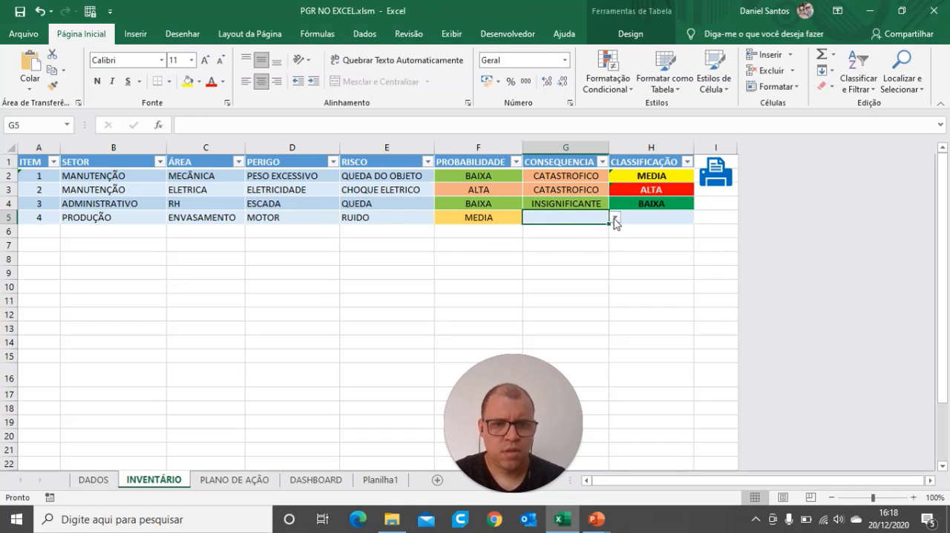
click(615, 217)
click(572, 238)
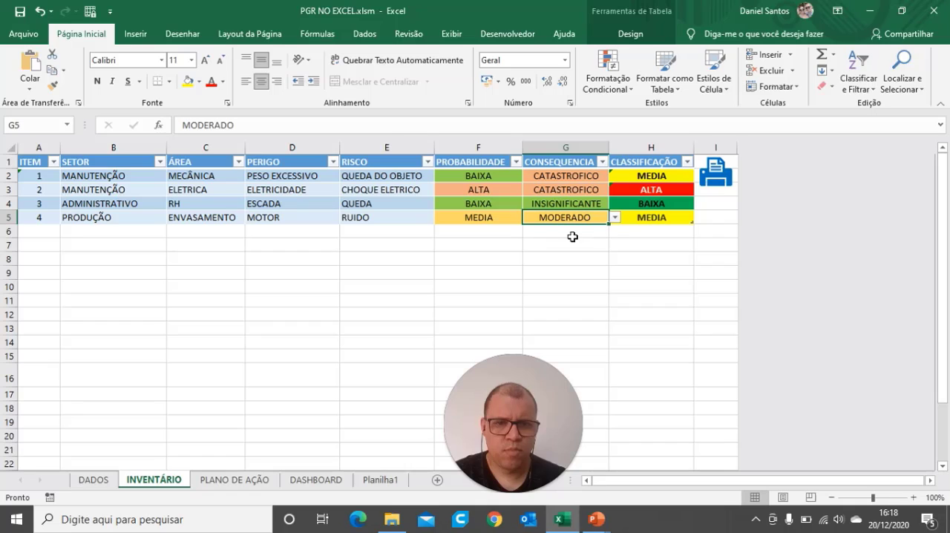
click(643, 244)
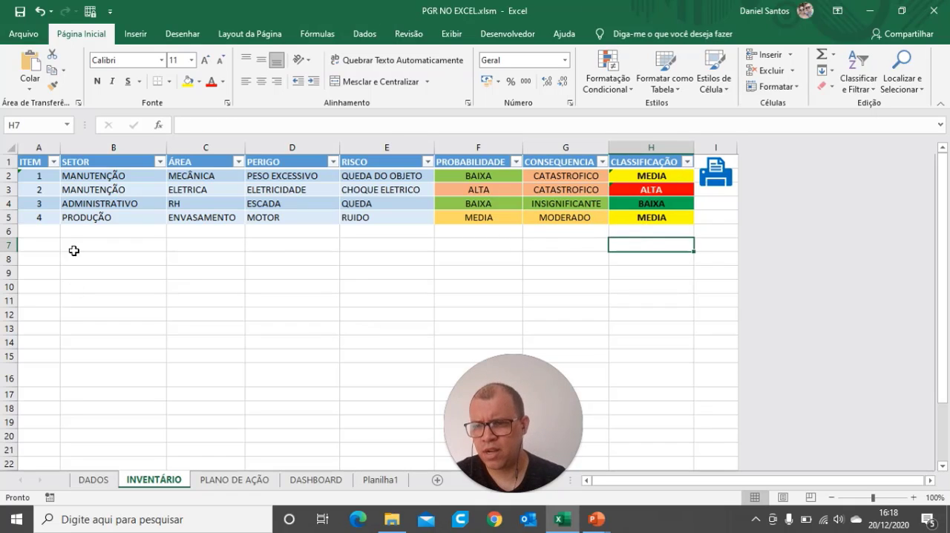
Step: On the PLANO DE AÇÃO sheet, enter IMPLEMENTAR TALHA ELETRICA under O QUE ? for item 1
click(215, 481)
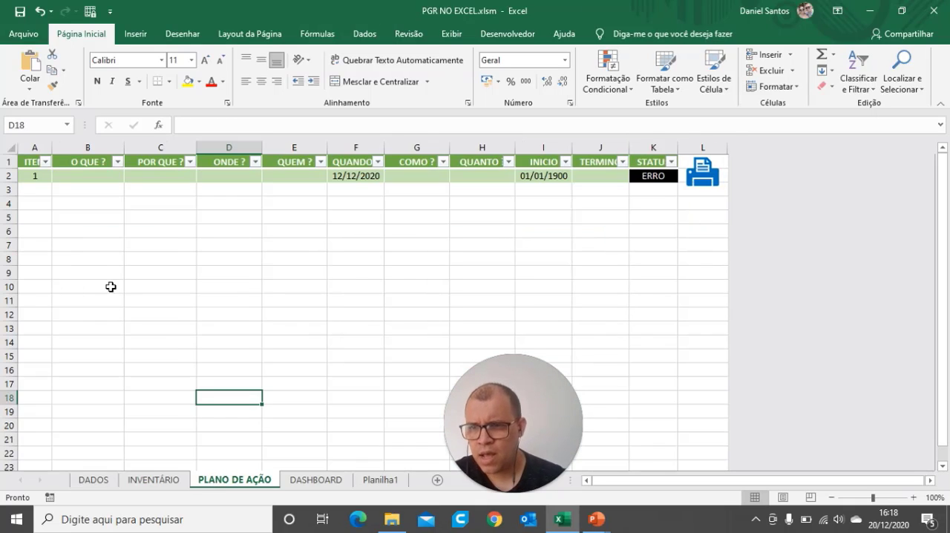
click(98, 179)
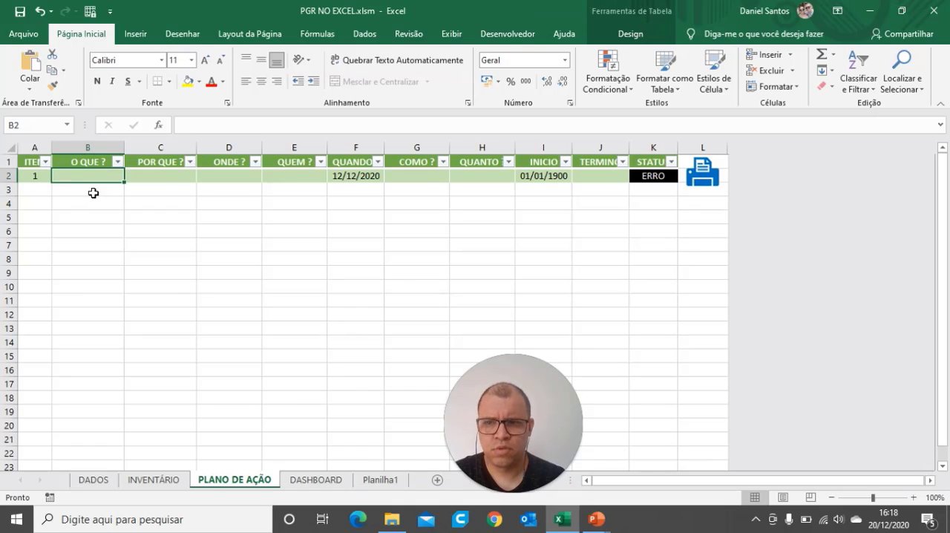
click(162, 480)
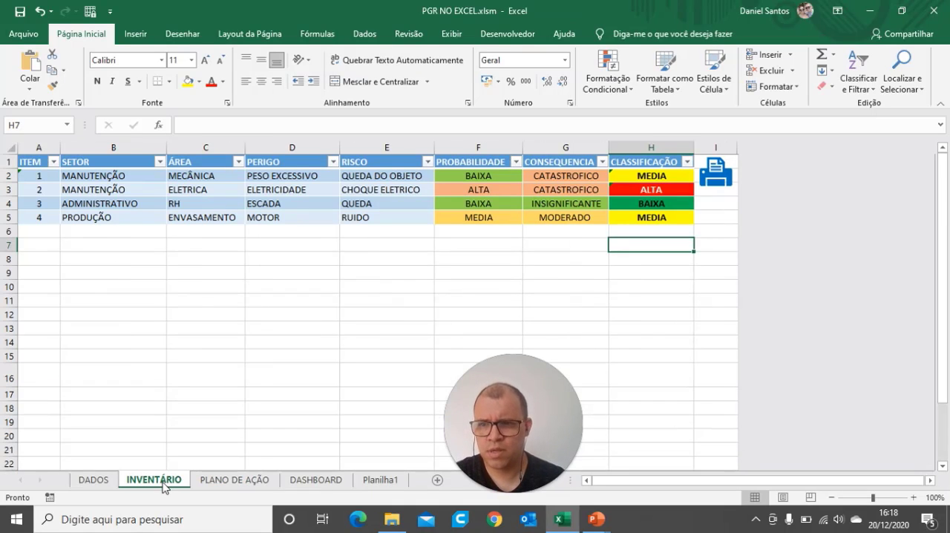
click(234, 481)
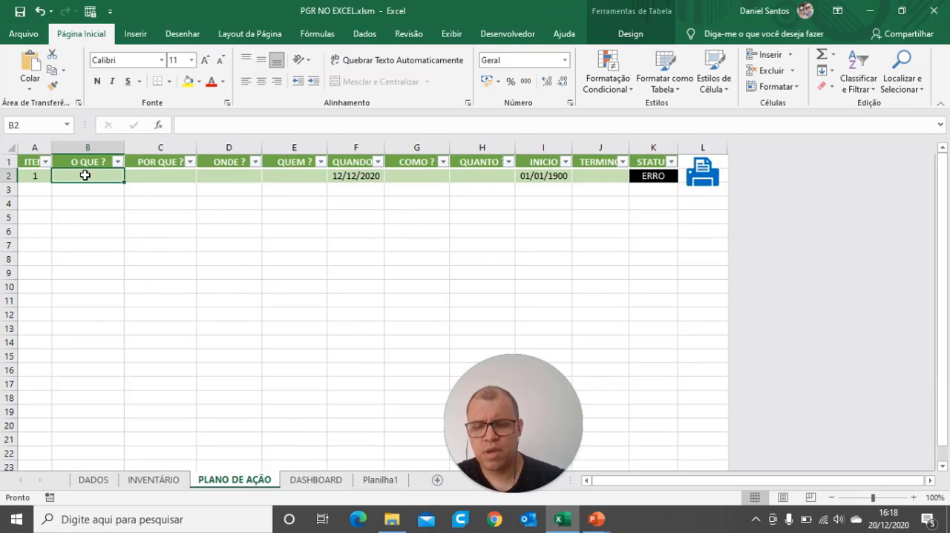
text(IMPLEME)
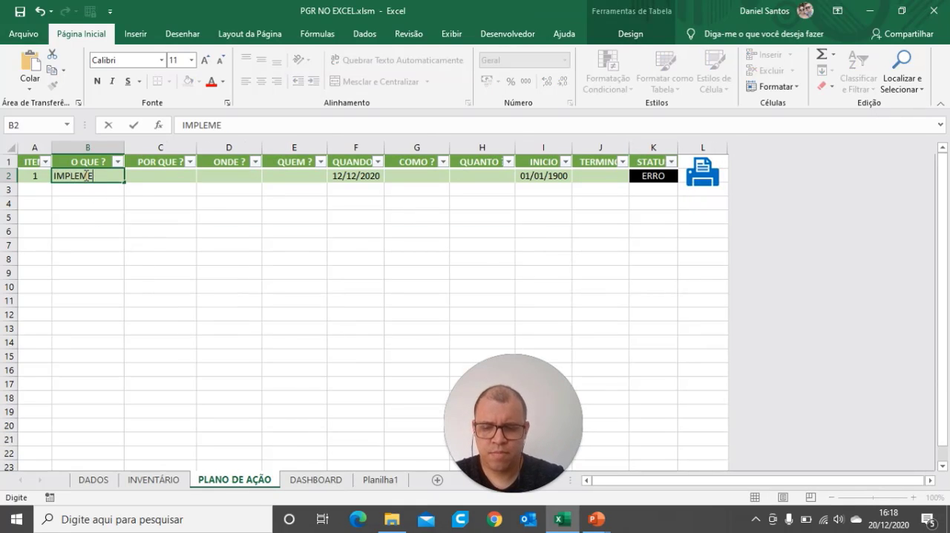
text(NTAR TALHA ELETRICA)
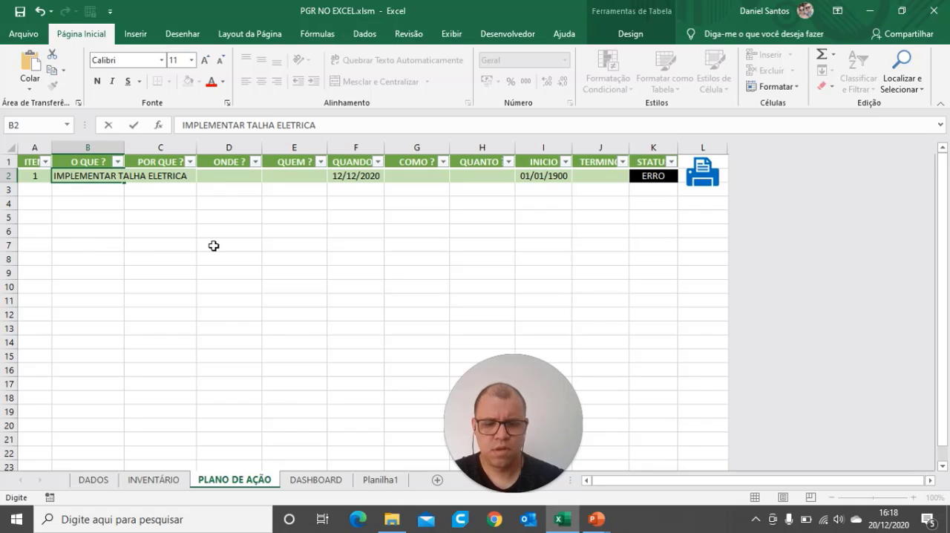
key(Tab)
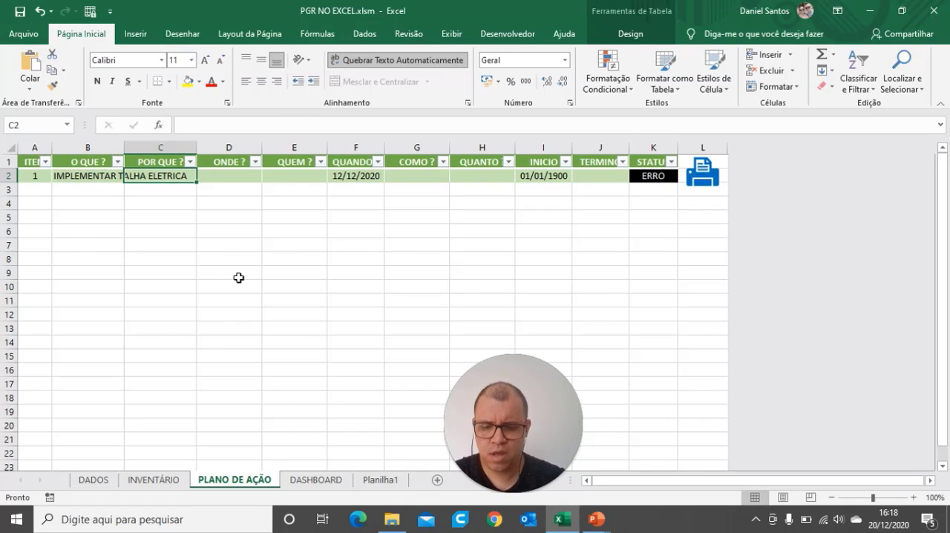
Step: Enter EVITAR O RISCO DE QUEDA under POR QUE ? for item 1
text(EVITAR)
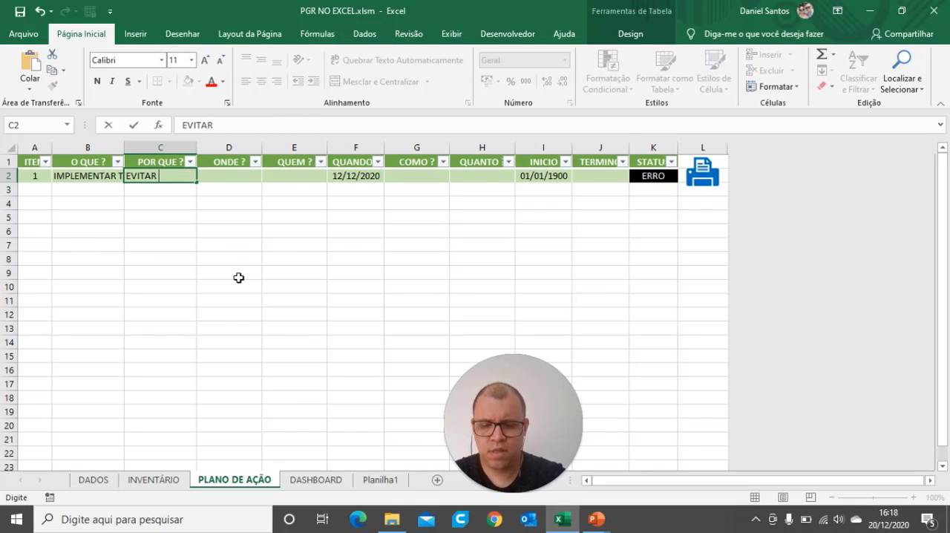
text( O RISCO DE QUEDA)
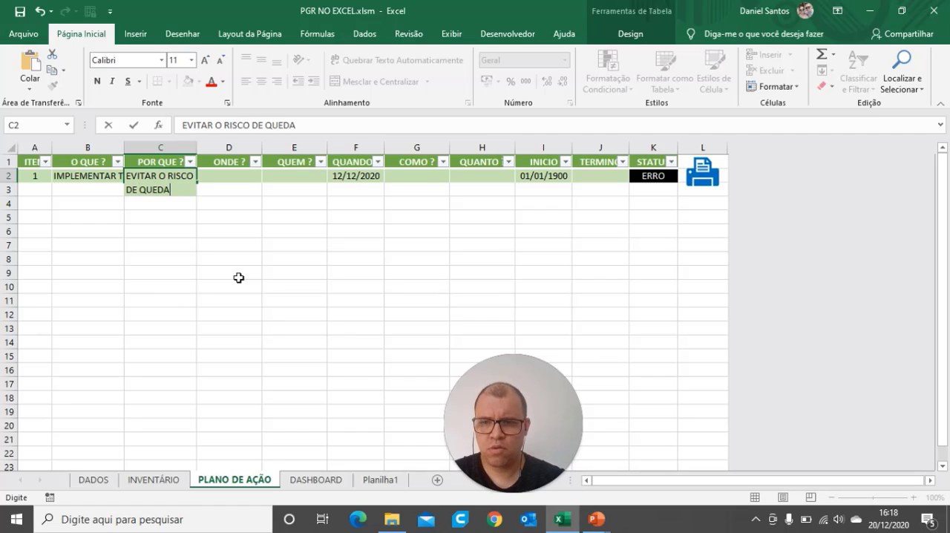
key(Tab)
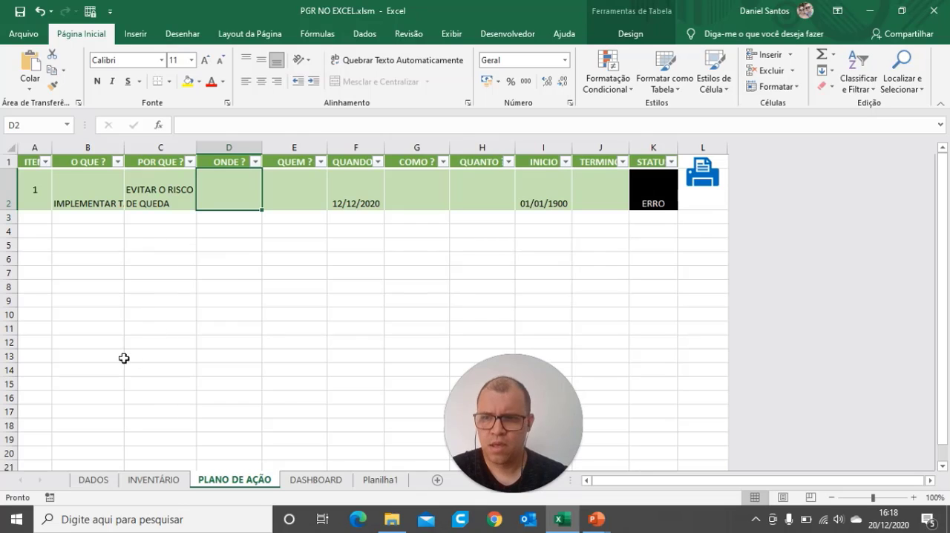
Step: Check the sector on the INVENTÁRIO sheet and enter SETOR DA MECANICA under ONDE ? for item 1 of PLANO DE AÇÃO
click(176, 480)
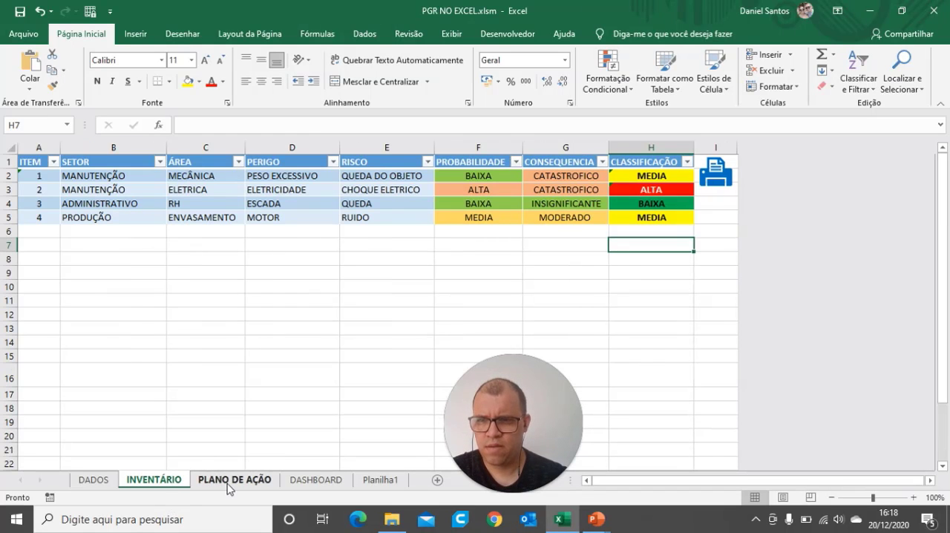
click(228, 484)
text(S)
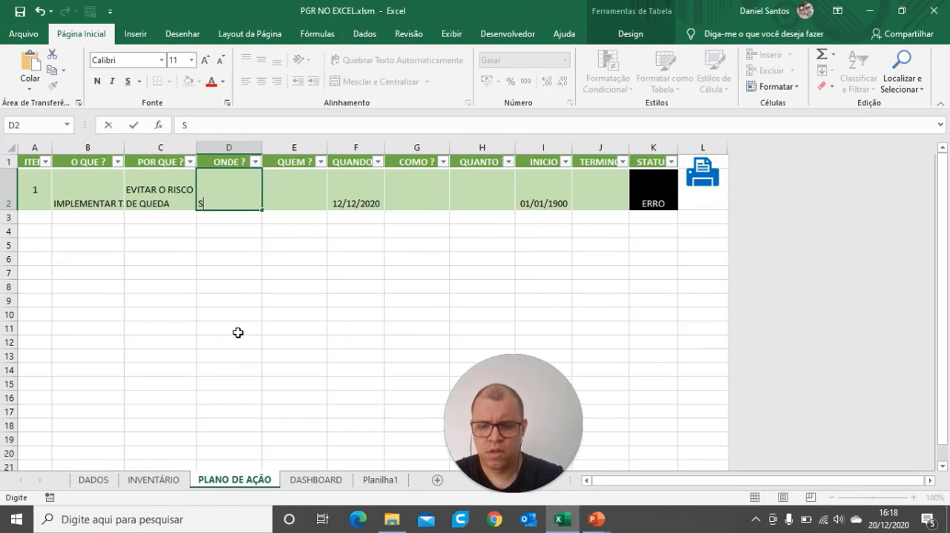
text(ETOR DA MECANICA)
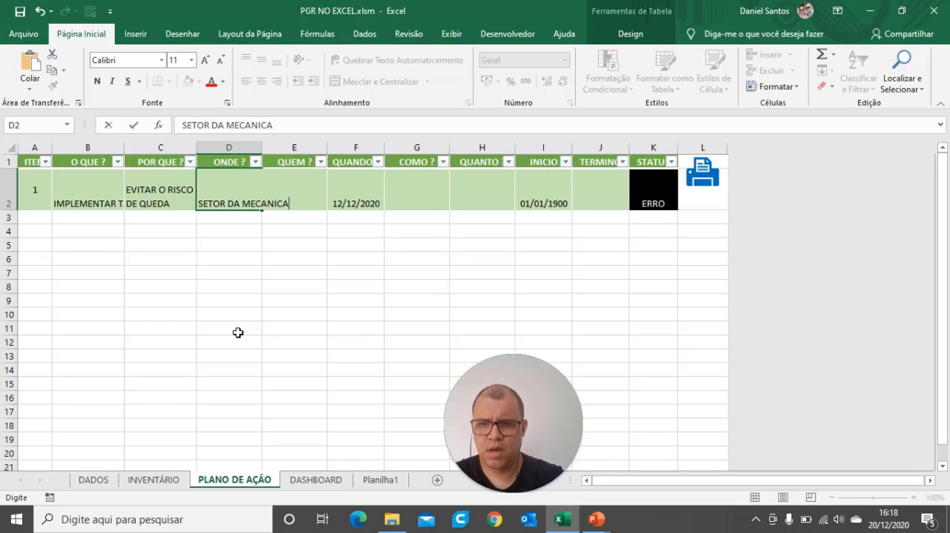
key(Tab)
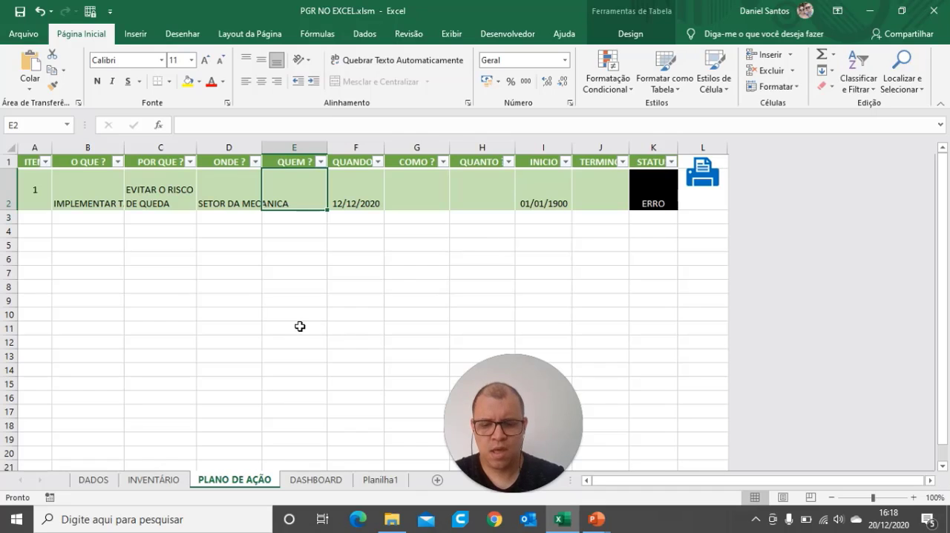
Step: Enter GERENTE DE PRODUÇÃO under QUEM ? for item 1
text(GERENTE DE PROD )
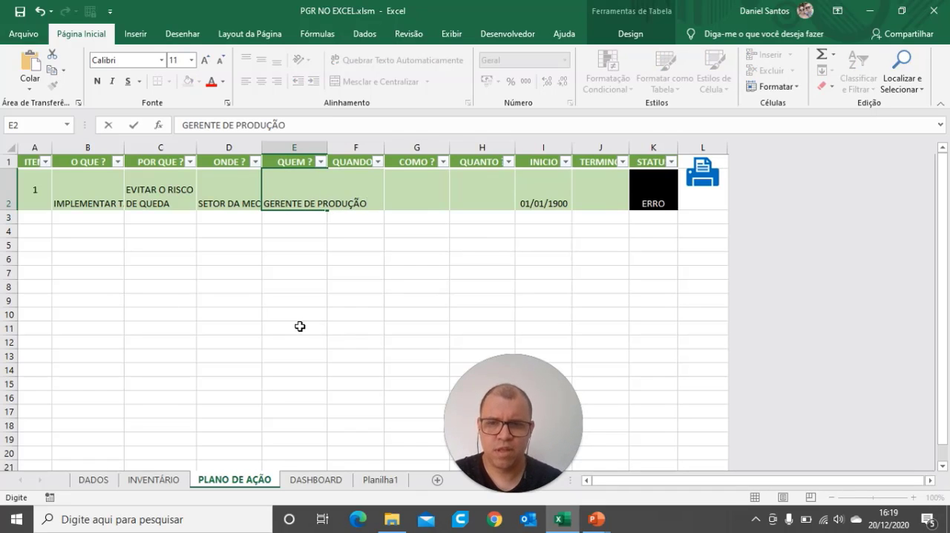
text(ÇÃO)
click(318, 355)
Step: Set the QUANDO date of item 1 to 25/01/2021
click(363, 187)
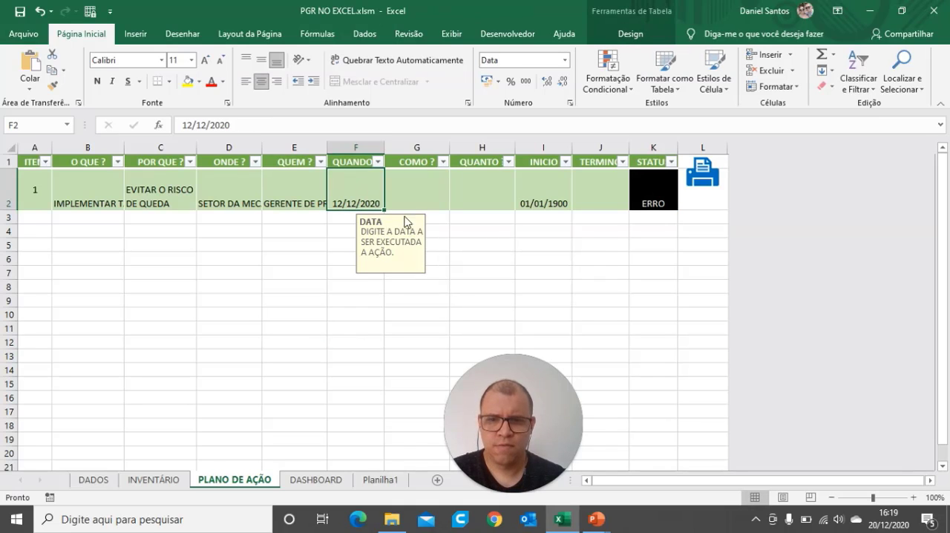
text(25)
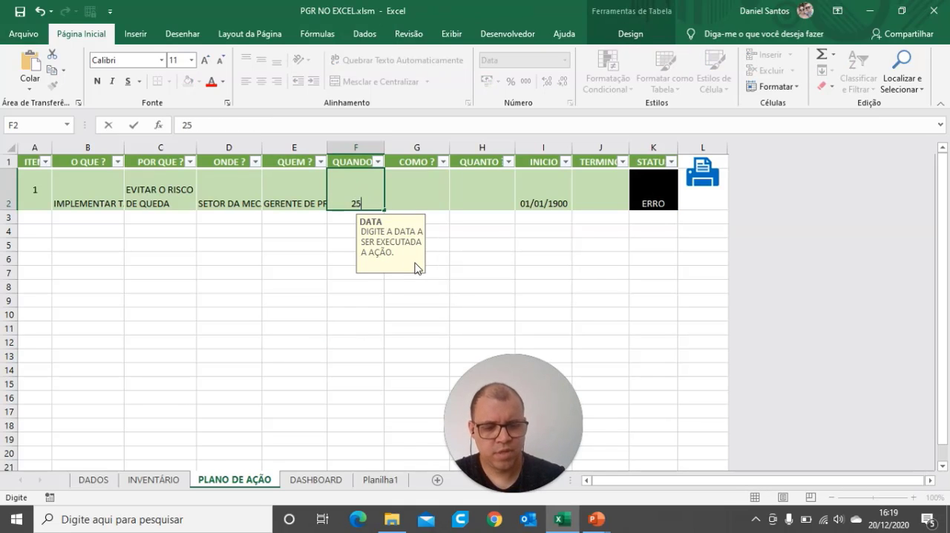
text(/412)
key(BackSpace)
key(BackSpace)
key(BackSpace)
key(BackSpace)
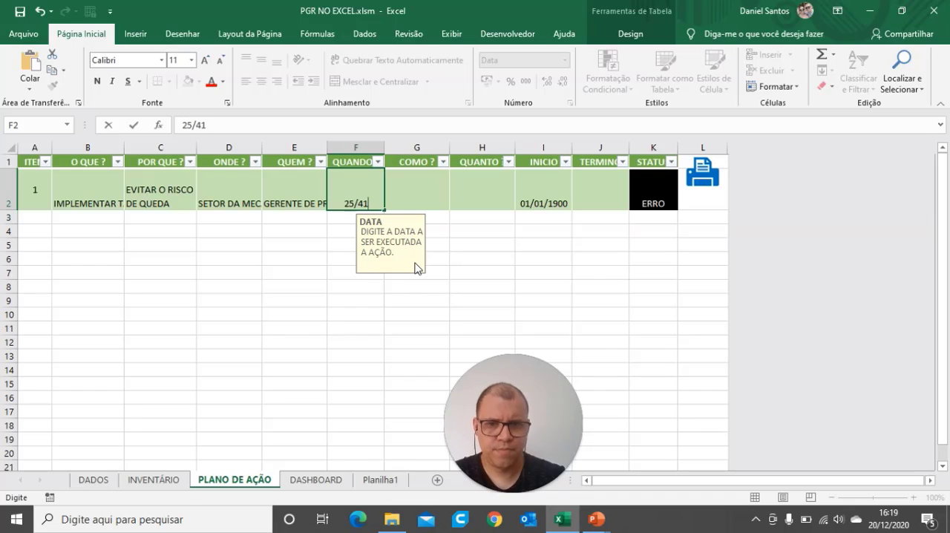
text(/0)
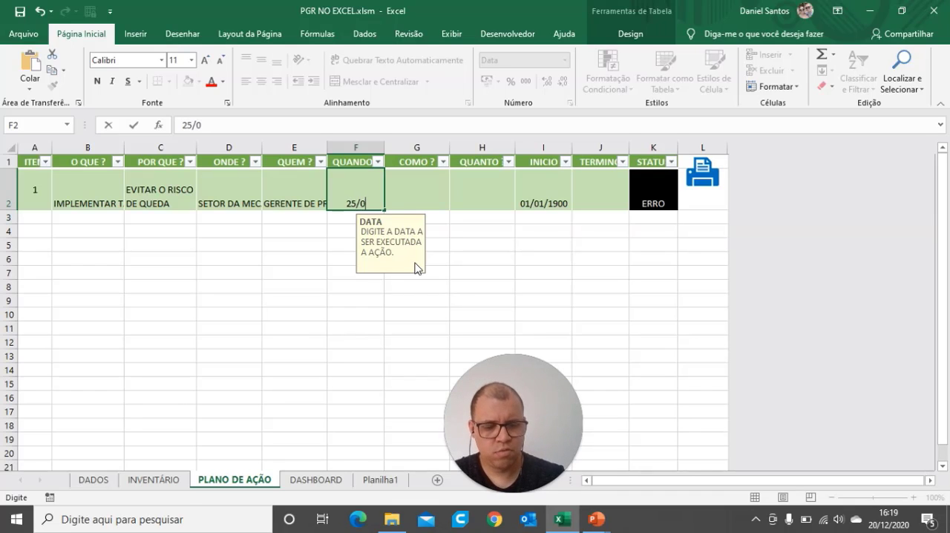
text(1/2021)
key(Tab)
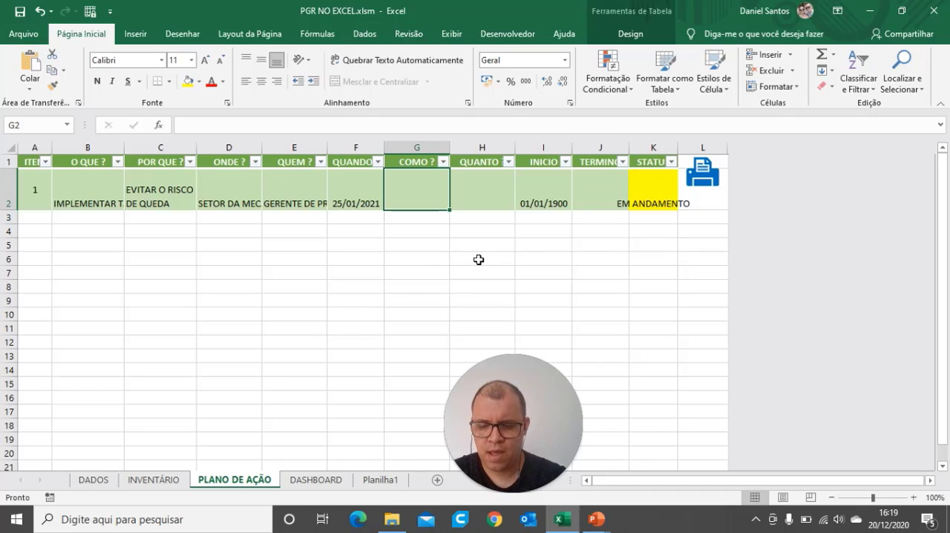
Step: Enter INICIAR TRATATIVAS DE COMPRA E VISITAS TÉCNICAS PARA IMPLEMENTAÇÃO under COMO ? for item 1
text(O)
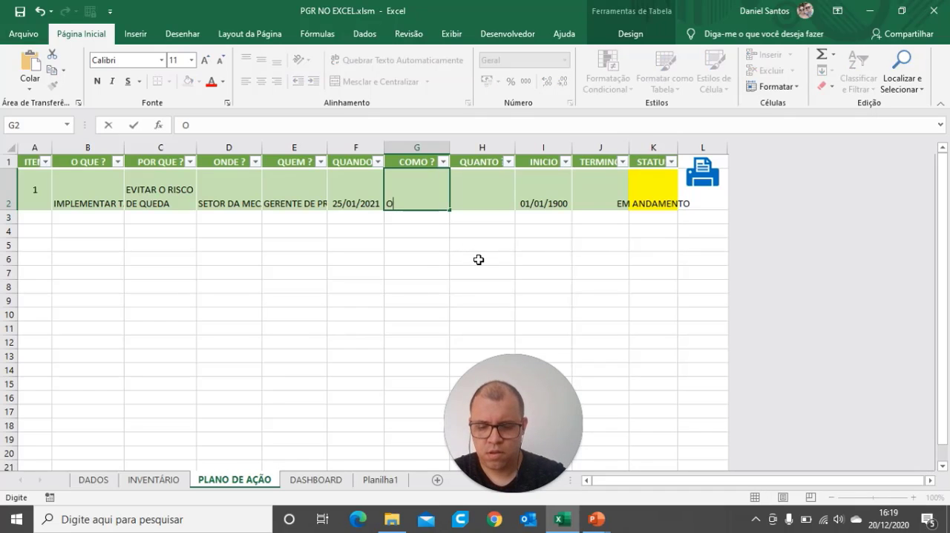
text(INICIAR)
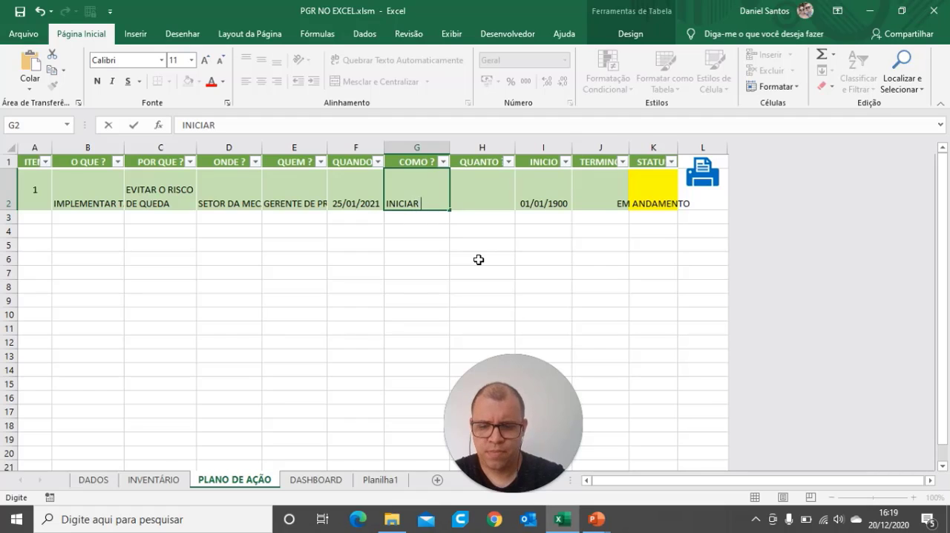
text( TRATATI)
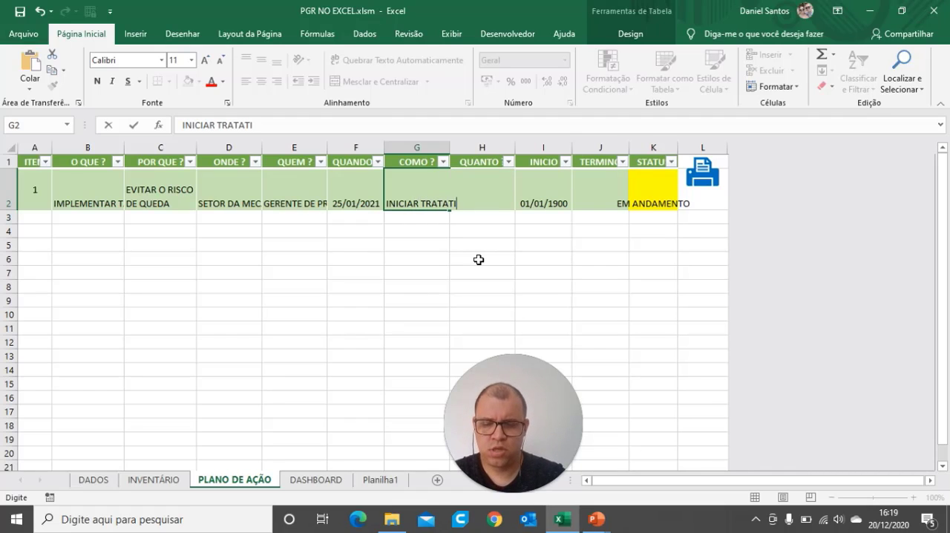
text(VAS DE COM)
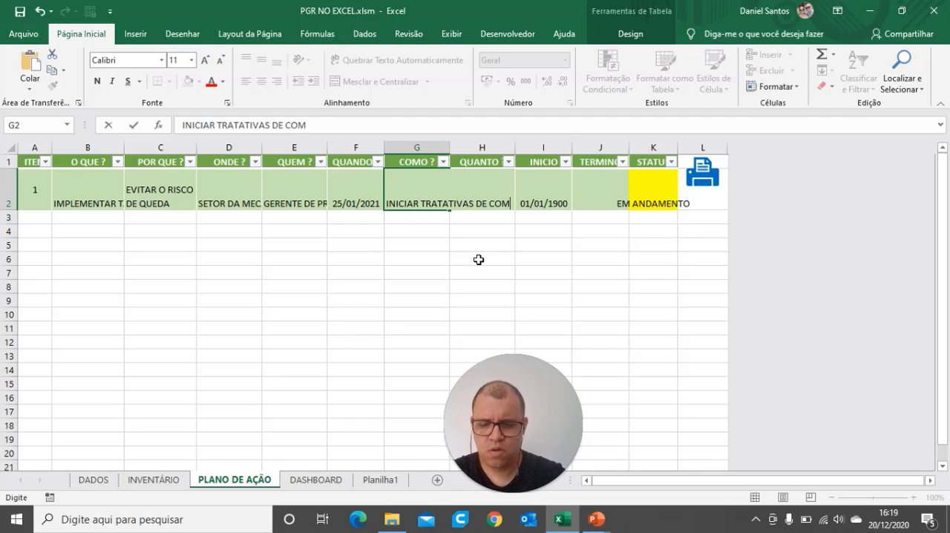
text(PRA E )
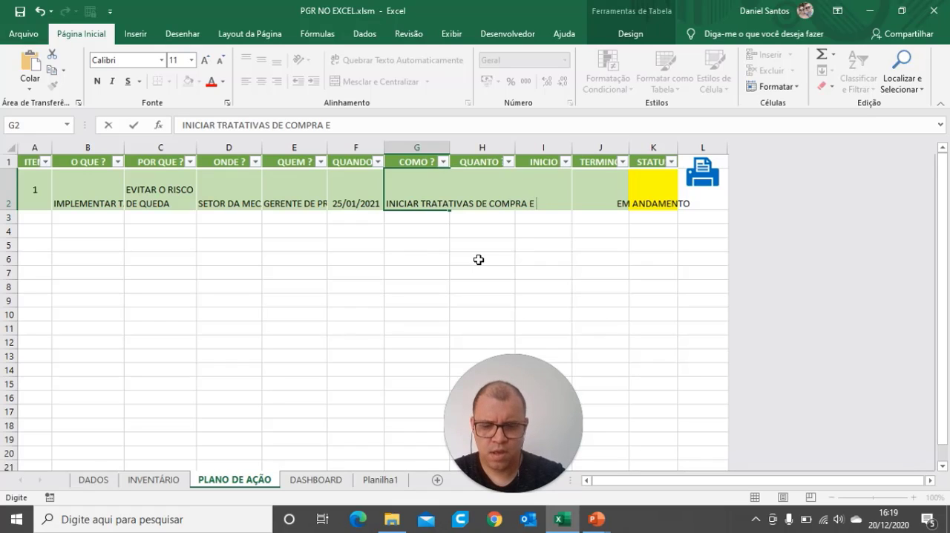
text(VISITAS)
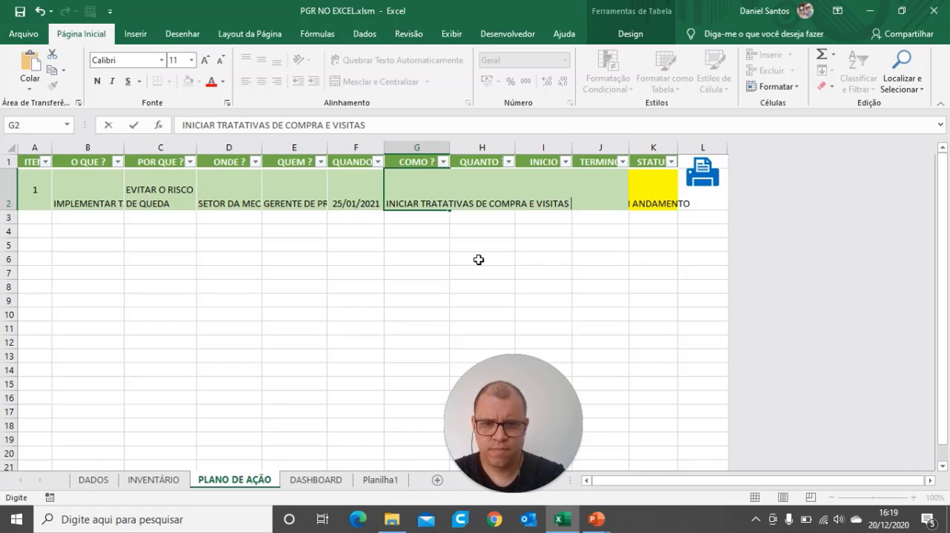
text( TÉ)
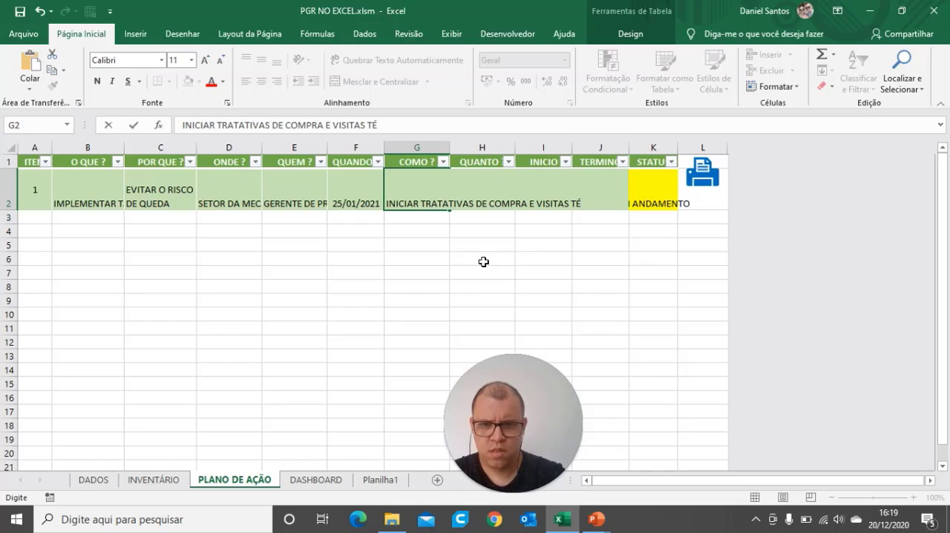
text(CNICAS)
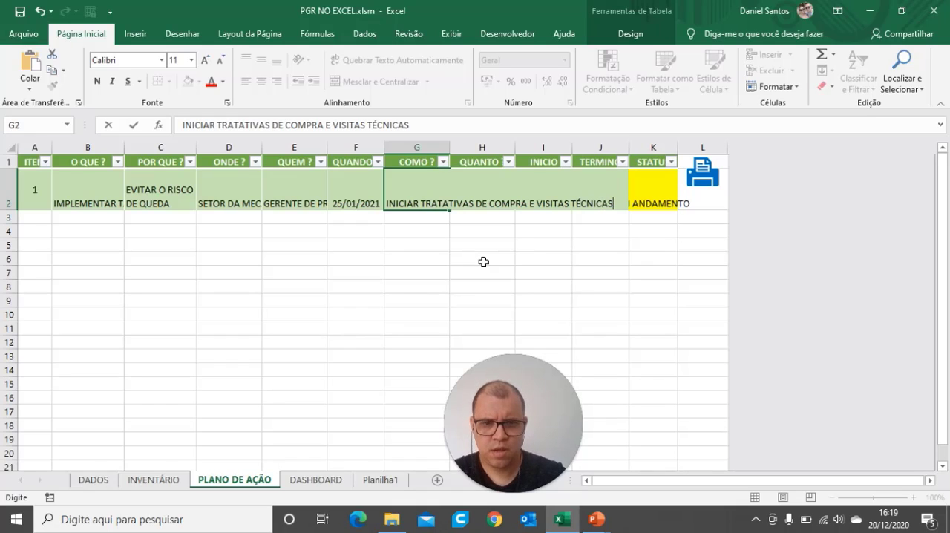
text( PARA IMPLEM)
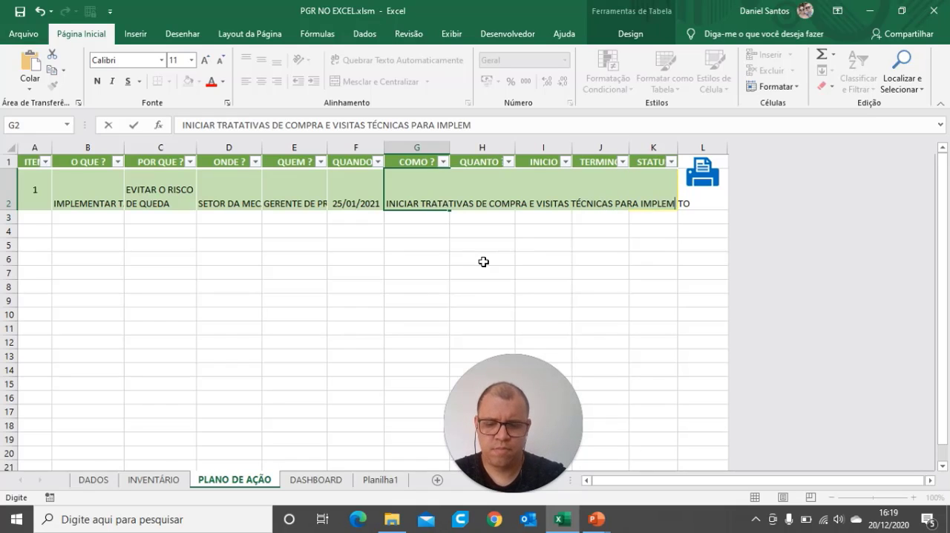
text(ENTAÇÃO)
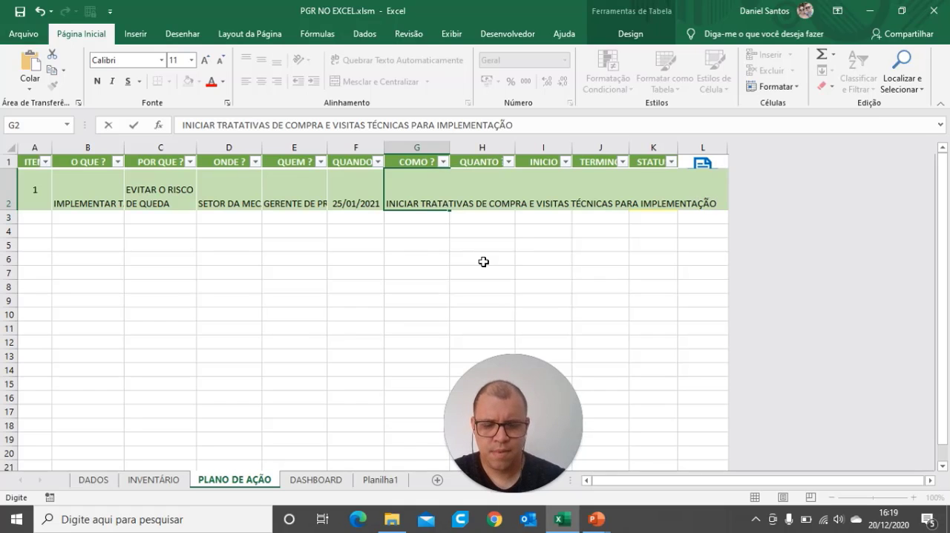
click(483, 273)
Step: Enter 6000 as the QUANTO amount of item 1
click(487, 187)
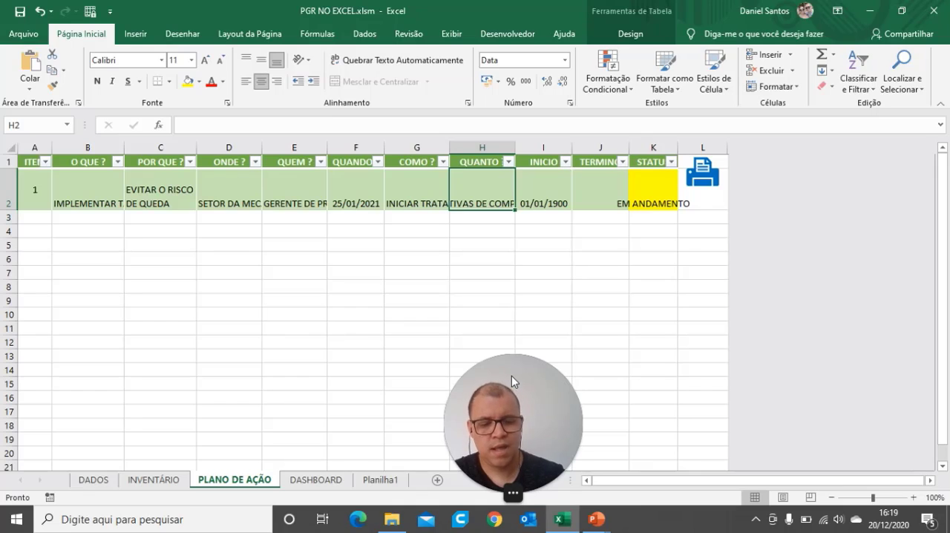
text(6)
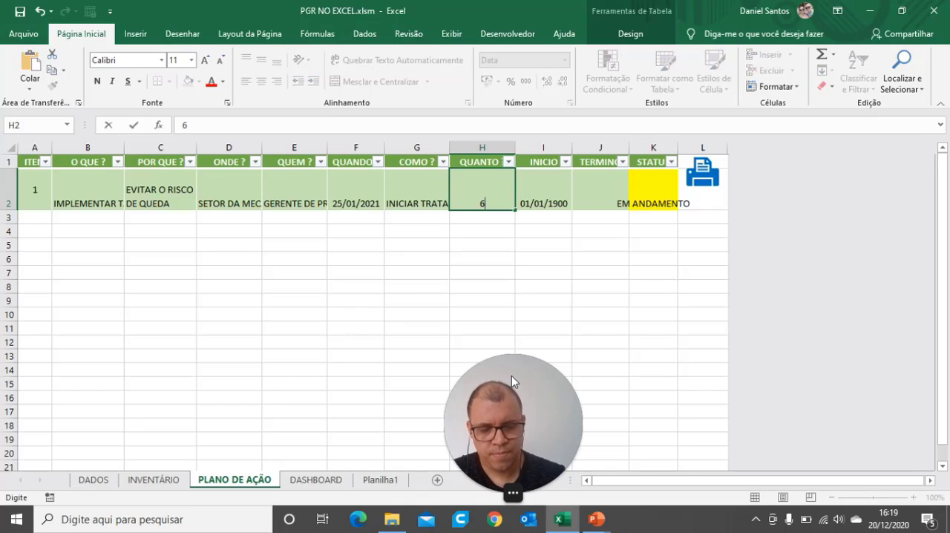
text(000)
key(Return)
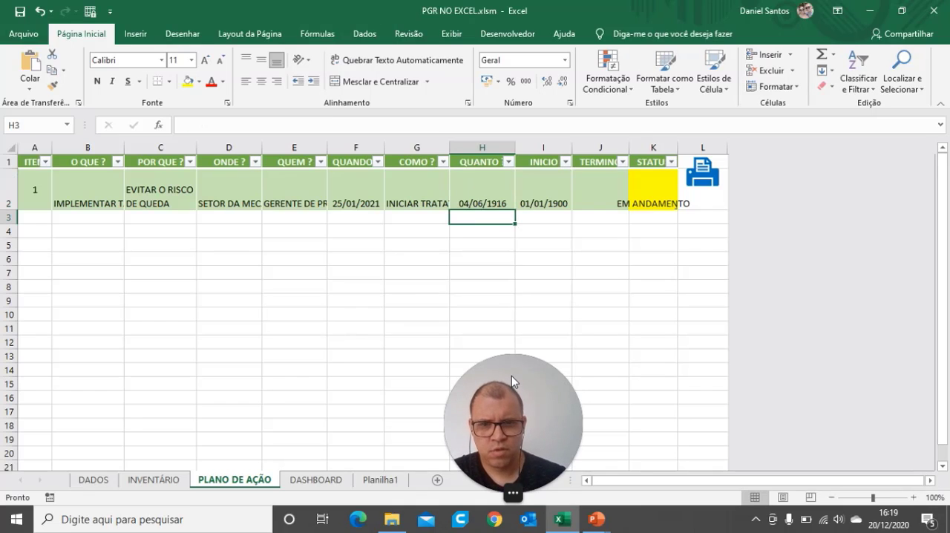
Step: Format the QUANTO cell of item 1 as currency in R$ with two decimal places
click(471, 194)
click(494, 60)
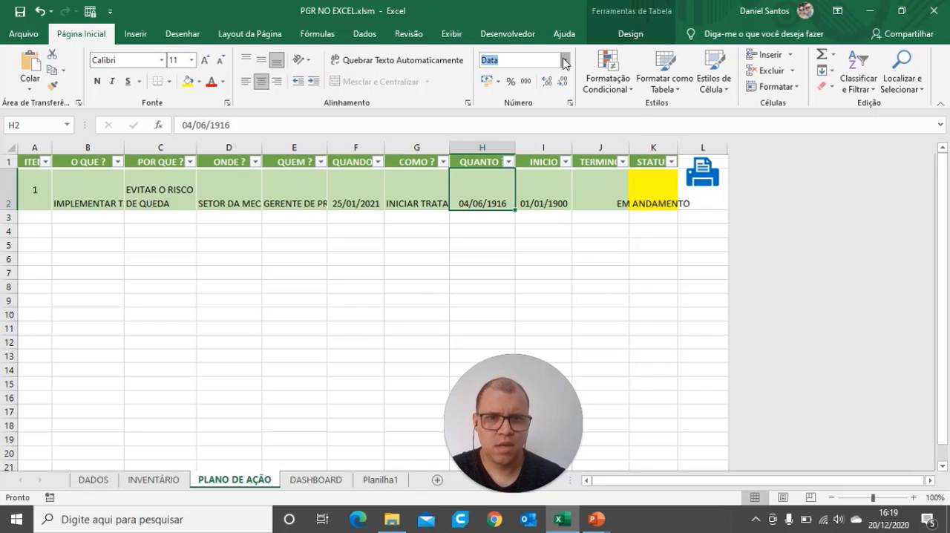
click(566, 60)
click(523, 141)
click(552, 314)
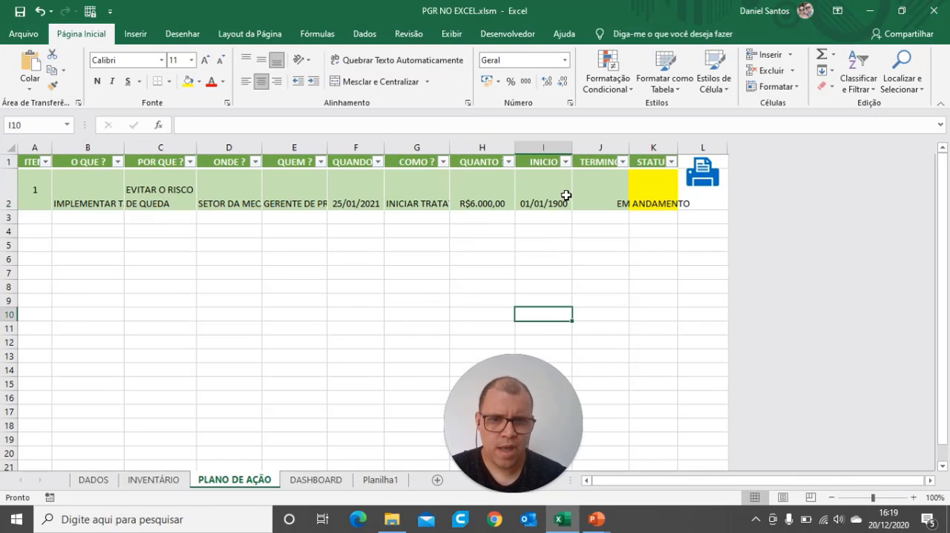
Step: Set the INICIO date of item 1 to 20/12/2020
click(566, 196)
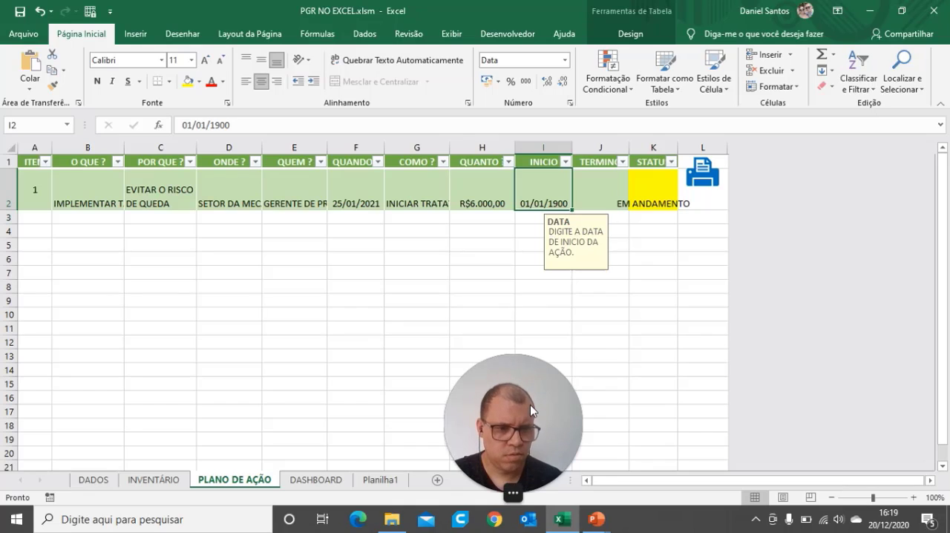
text(20/12)
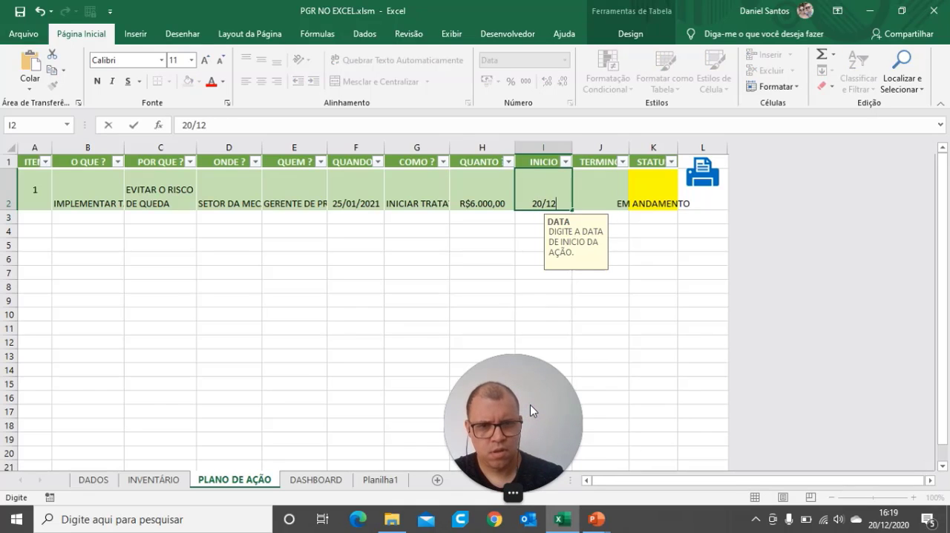
key(Return)
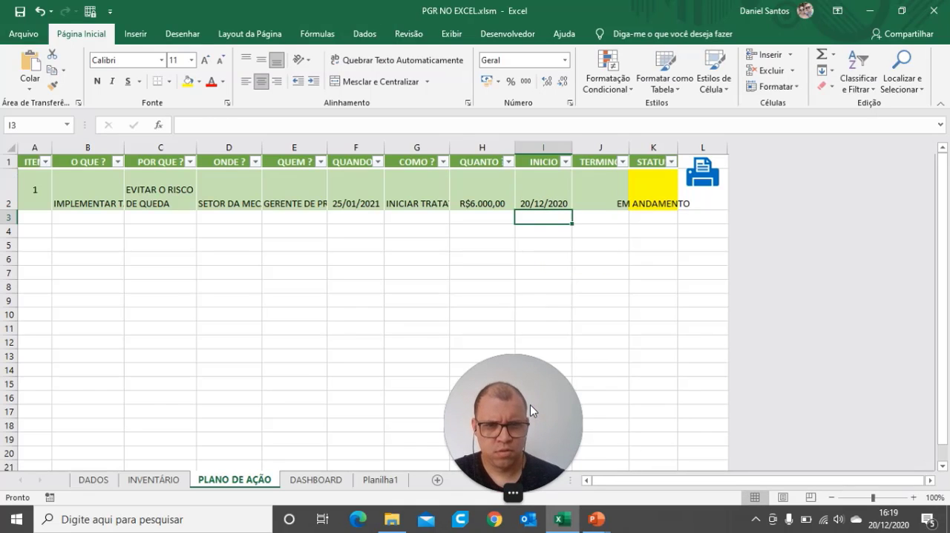
click(601, 199)
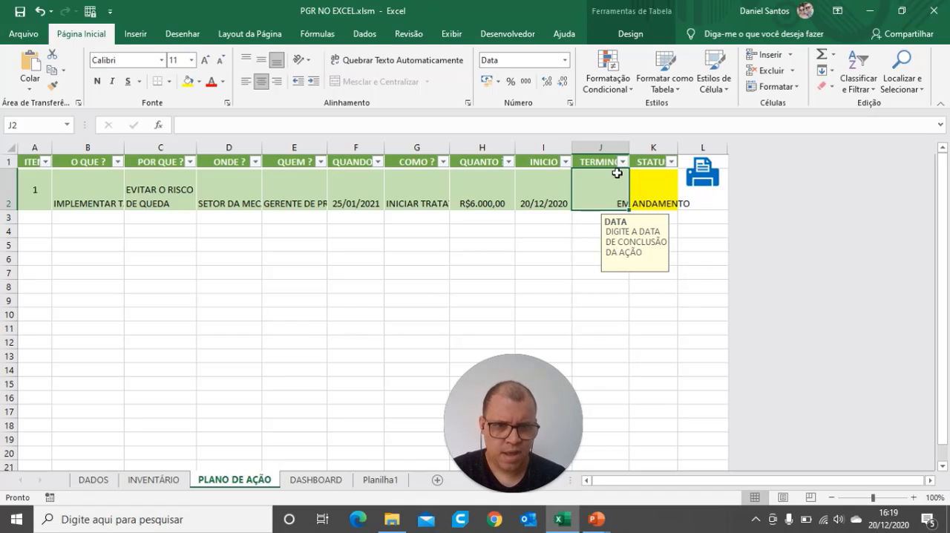
Step: Turn on text wrapping for the item 1 cells from O QUE ? through STATUS
drag(104, 195, 355, 193)
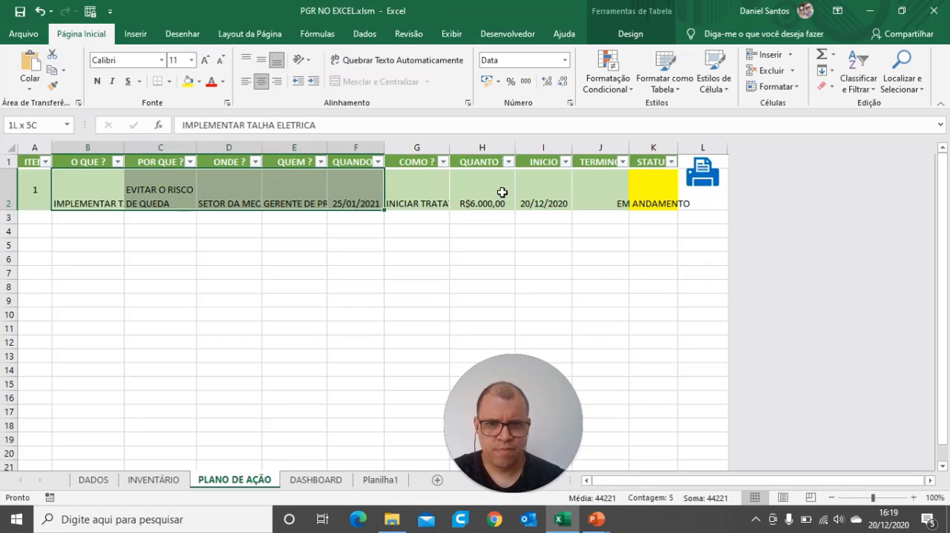
drag(502, 192, 638, 197)
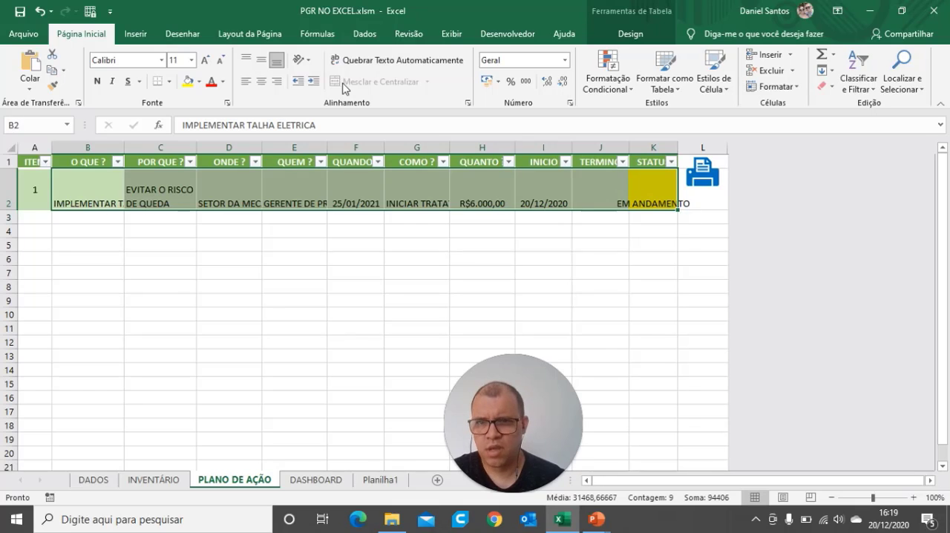
click(346, 61)
click(376, 343)
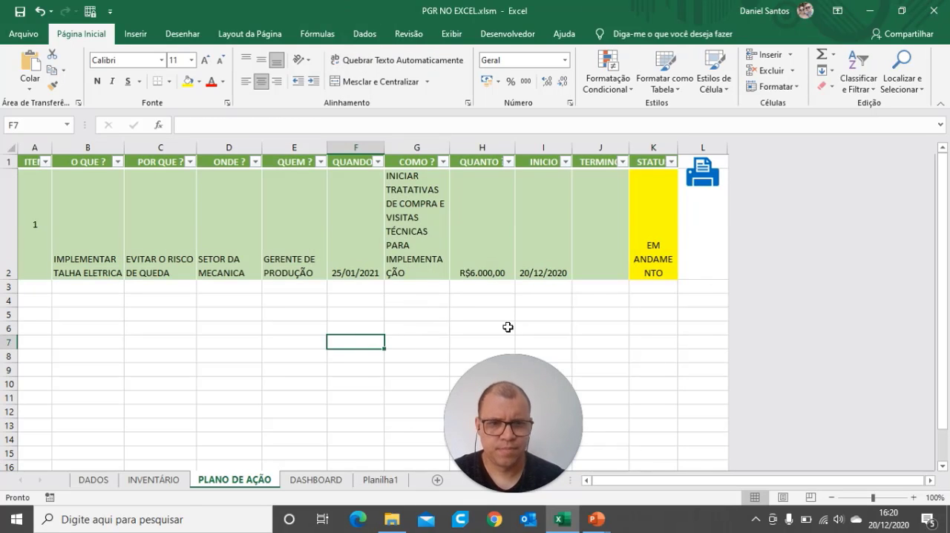
Step: Turn off text wrapping in the STATUS cell of item 1 and widen columns B through K equally to fit their contents
click(654, 248)
click(346, 60)
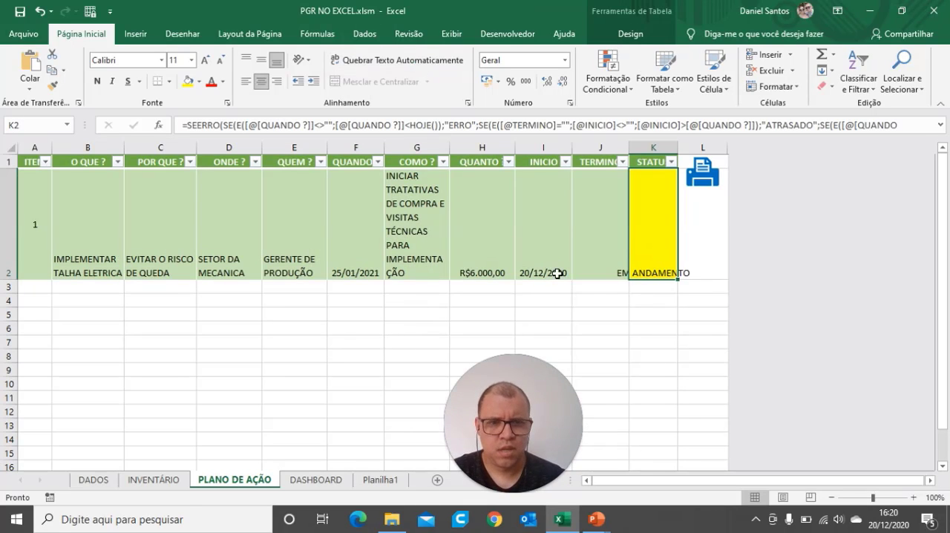
click(658, 327)
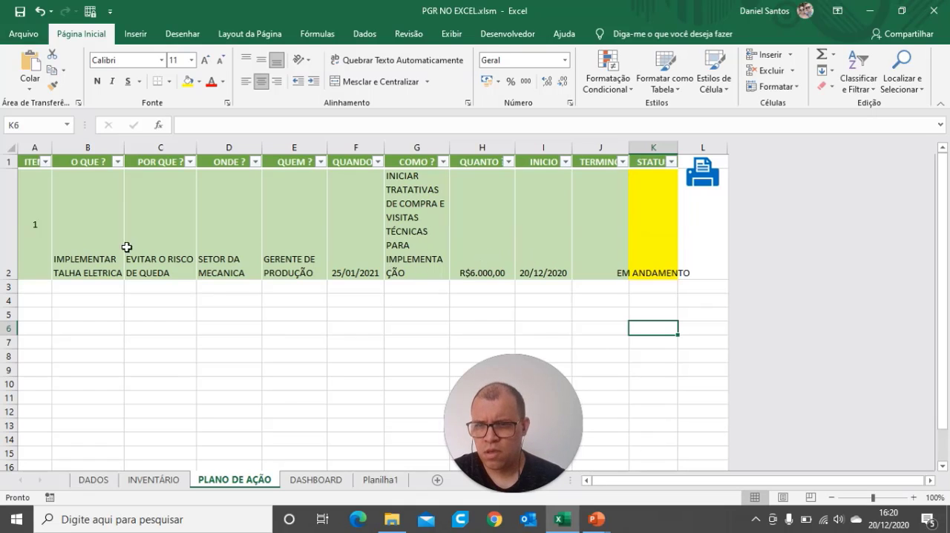
drag(88, 148, 709, 145)
click(663, 300)
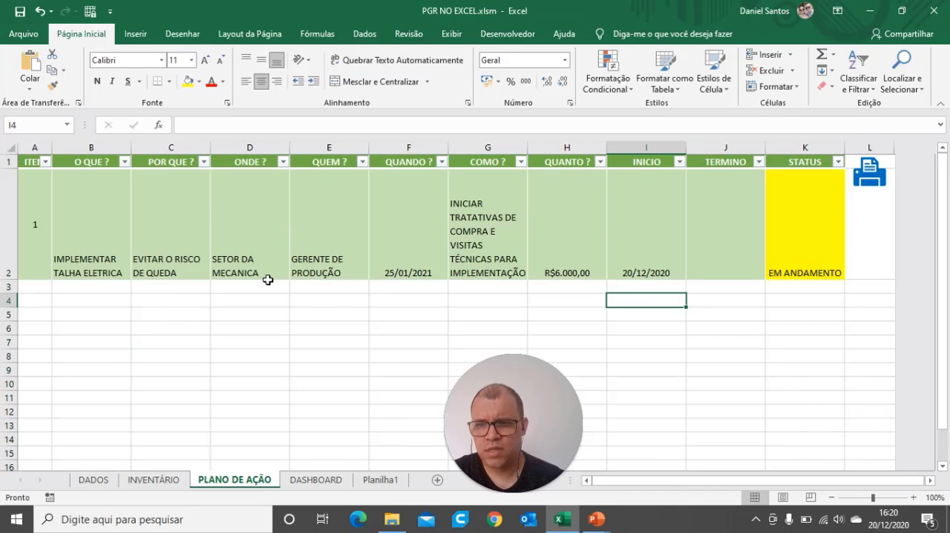
Step: Center the contents of the whole item 1 row both horizontally and vertically
drag(48, 231, 783, 234)
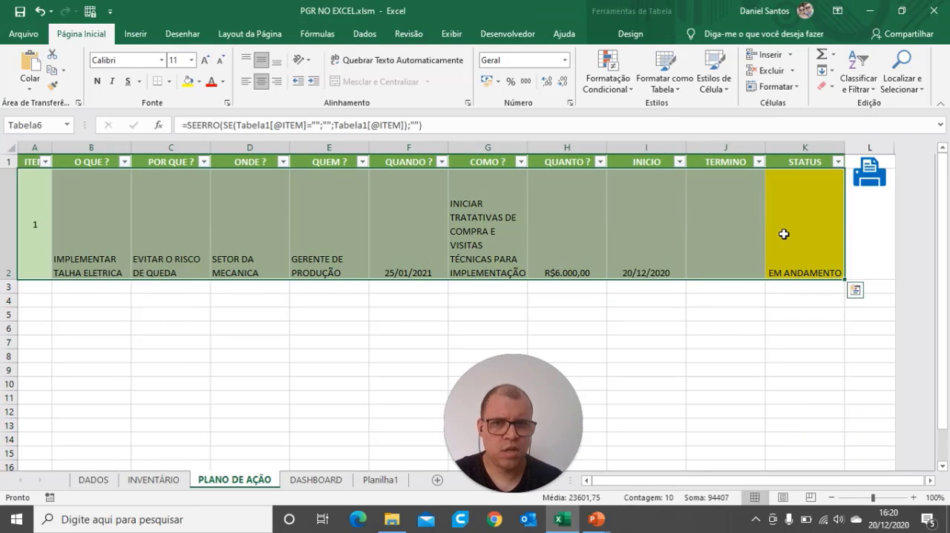
click(261, 81)
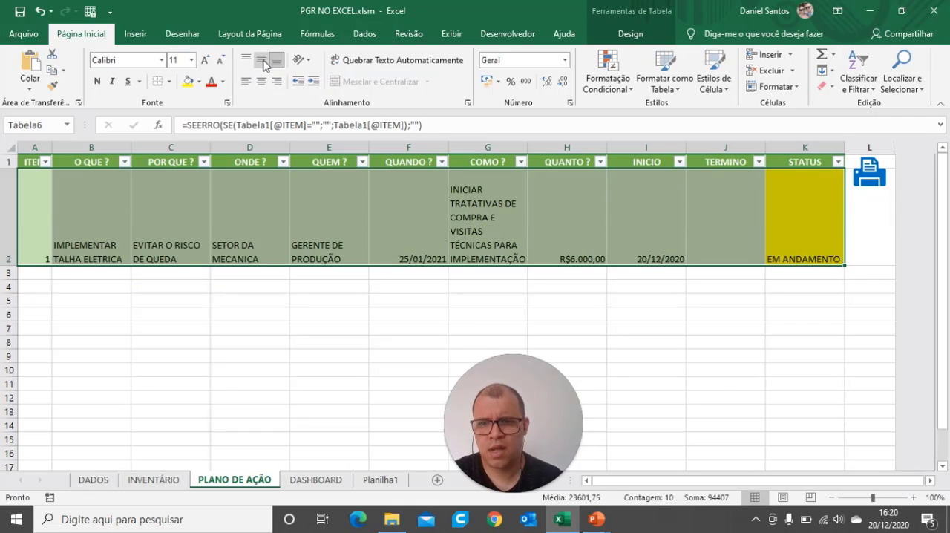
click(262, 61)
click(261, 81)
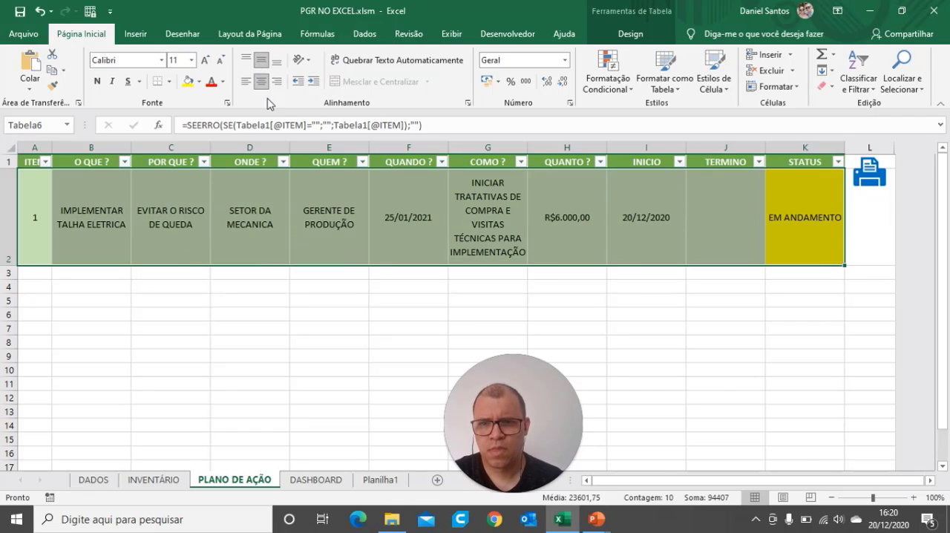
click(328, 289)
Step: Fill the item 1 entries from O QUE ? through STATUS down into the rows below to create the following items
click(29, 273)
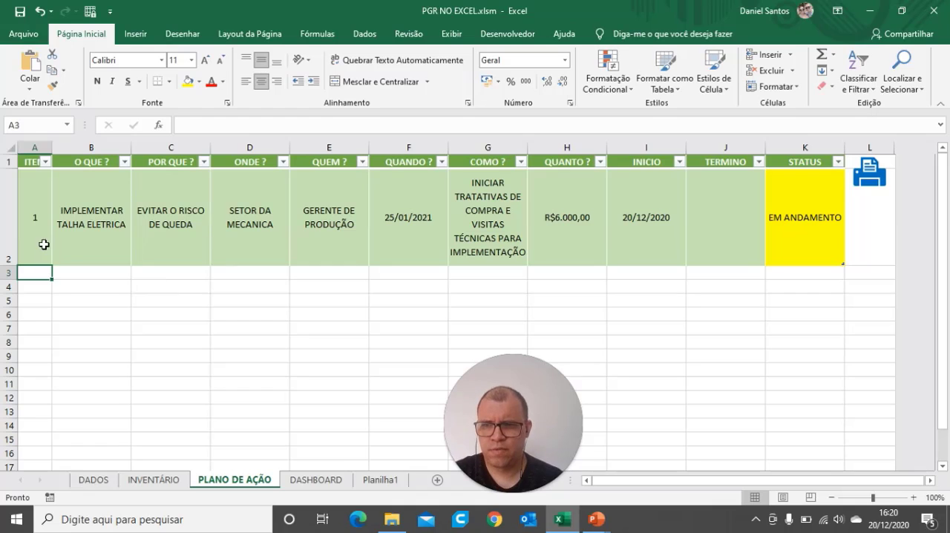
click(105, 271)
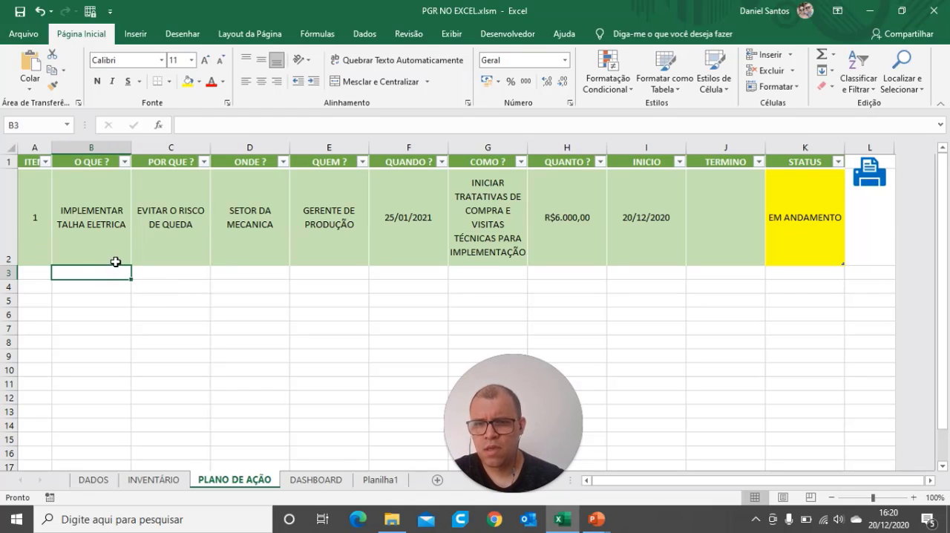
drag(115, 262, 689, 226)
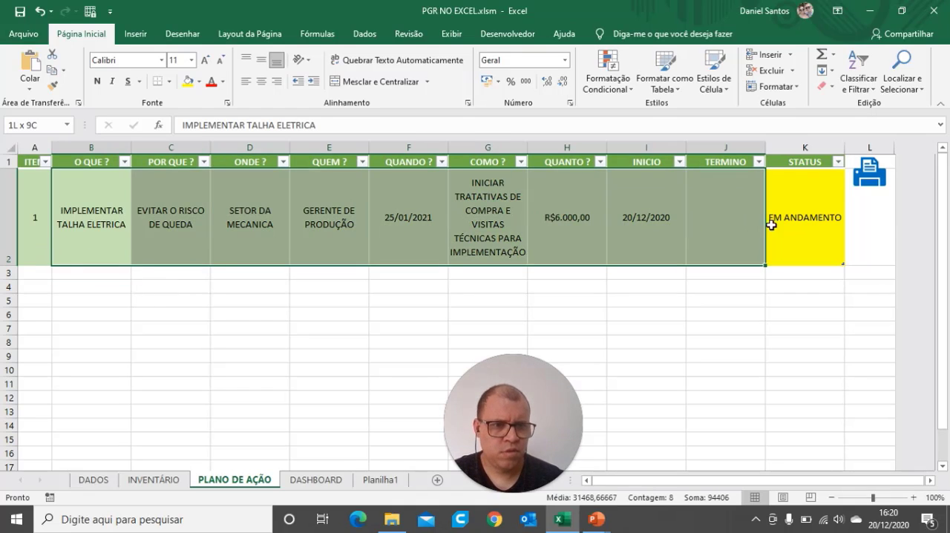
drag(773, 225, 776, 218)
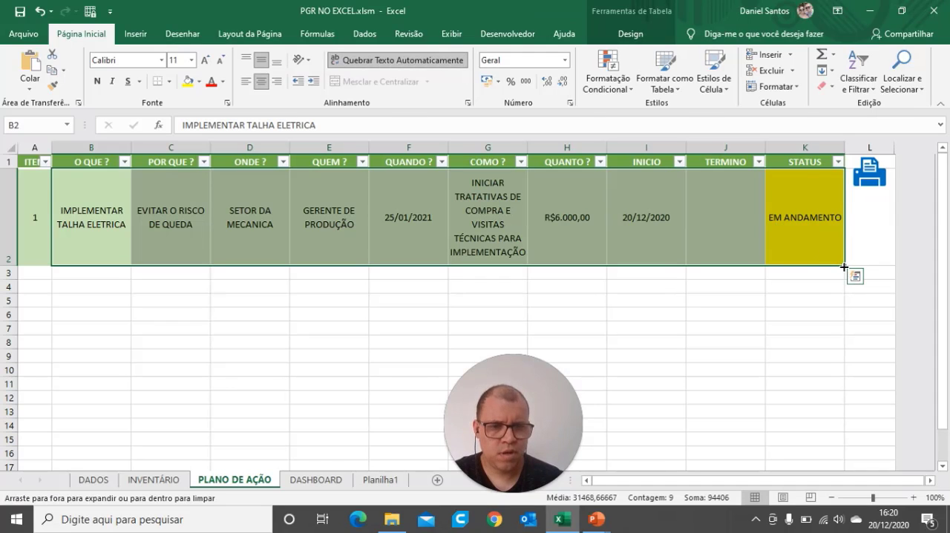
drag(845, 267, 844, 320)
click(272, 331)
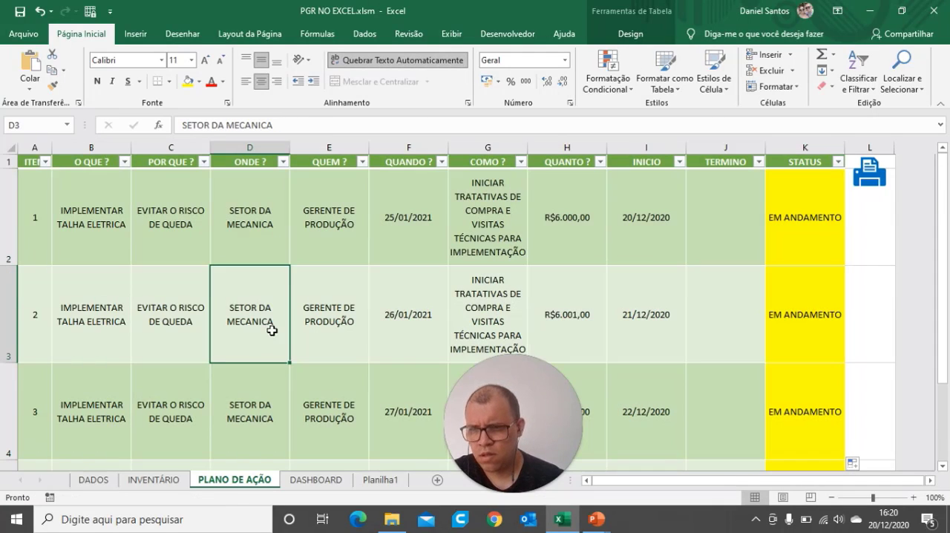
Step: Check item 2 in the INVENTÁRIO sheet and enter IDENTIFICAÇÃO DOS PAINEIS as its O QUE ? in PLANO DE AÇÃO
click(78, 305)
click(154, 480)
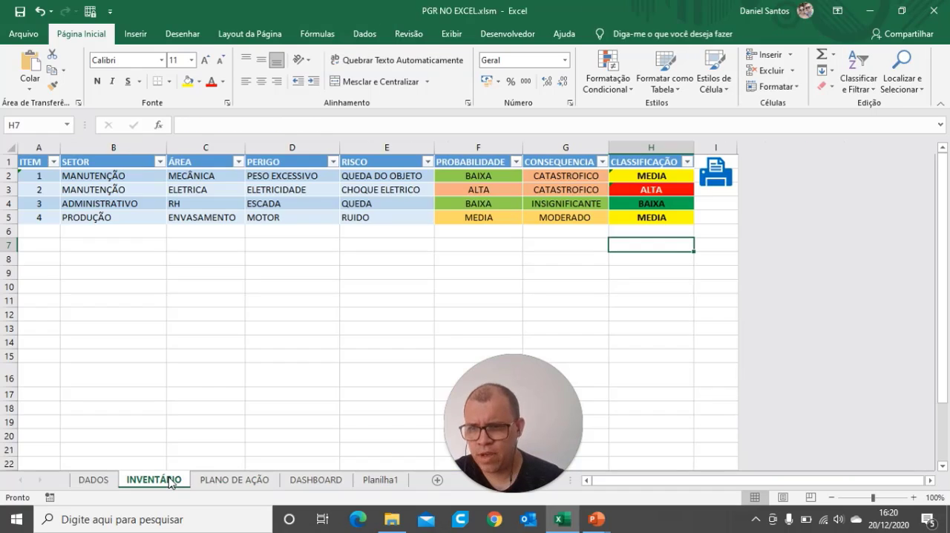
click(223, 479)
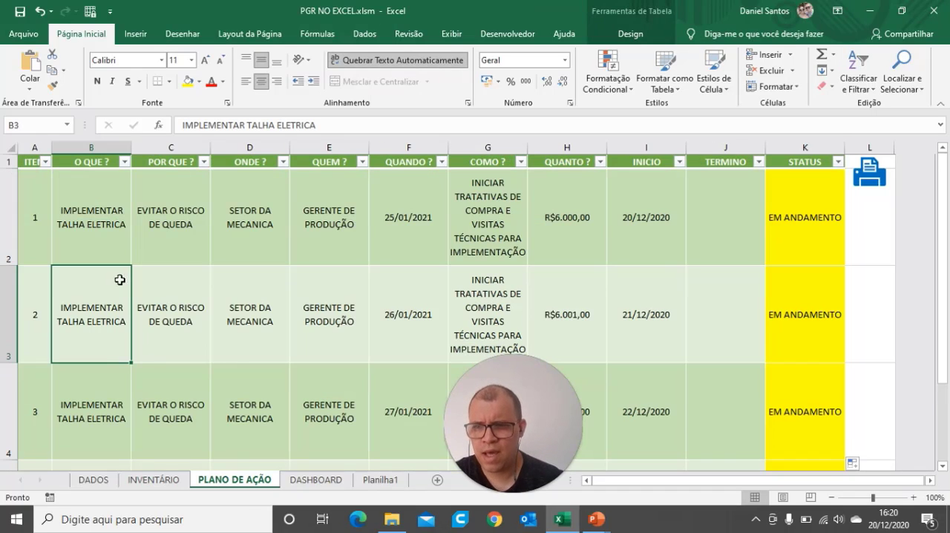
click(154, 478)
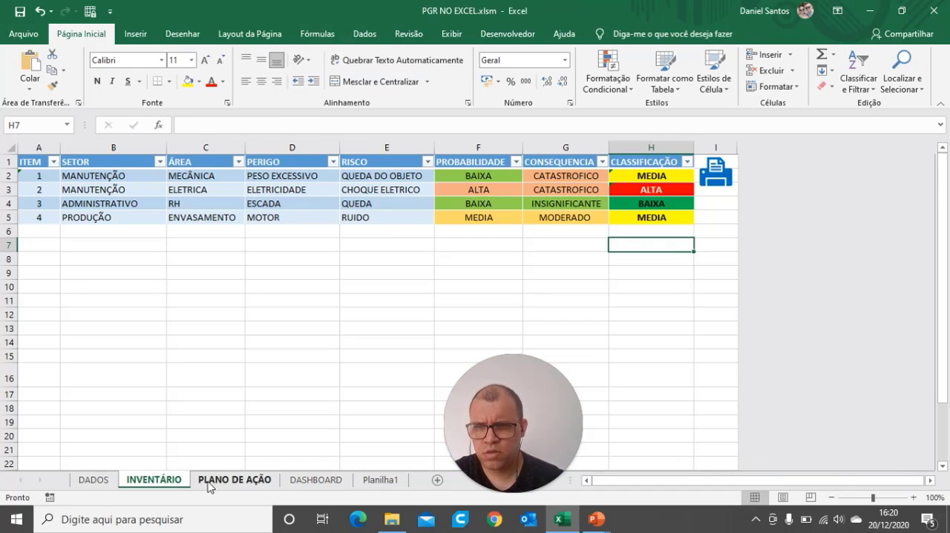
click(248, 483)
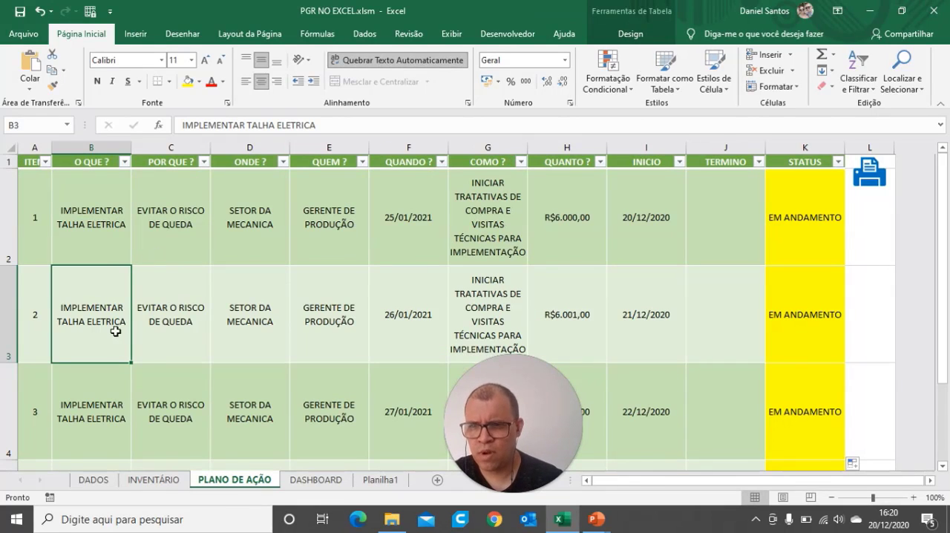
text(INEIS)
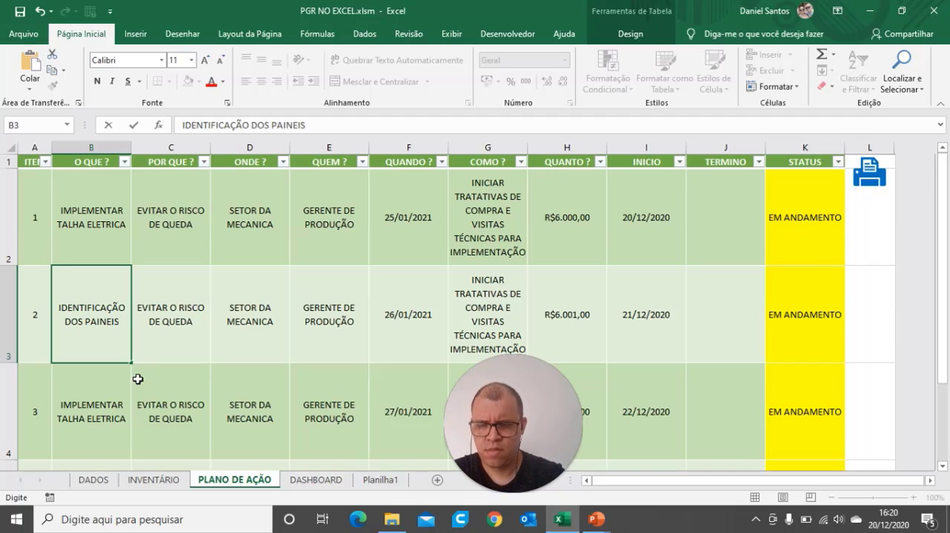
key(Tab)
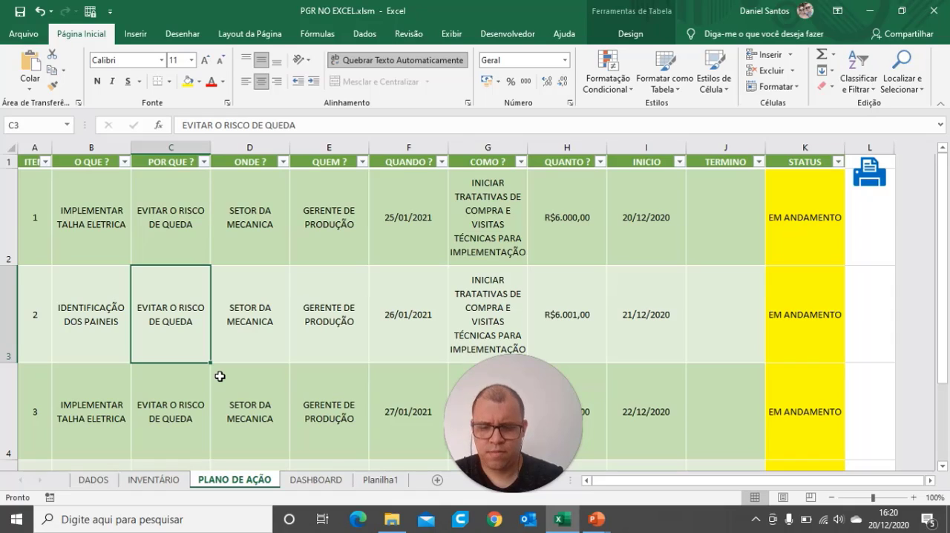
Step: Set the POR QUE ? entry of item 2 to EVITAR CHOQUE ELETRICO
text(EVITAR )
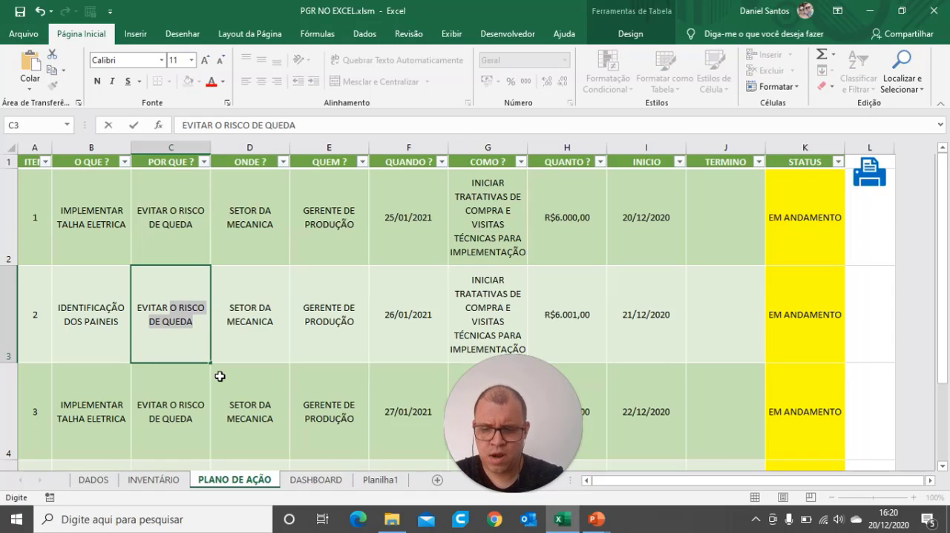
text(CHOQUE ELETRICO)
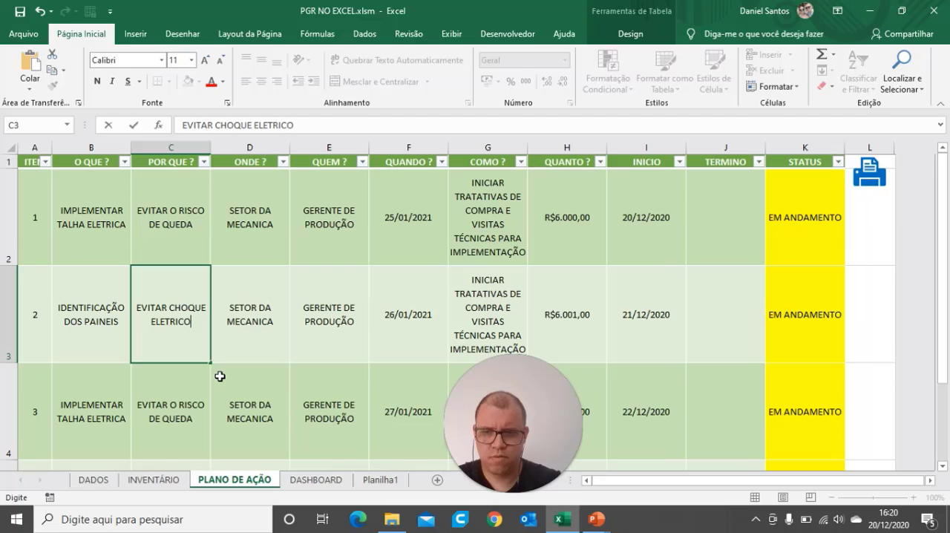
key(Tab)
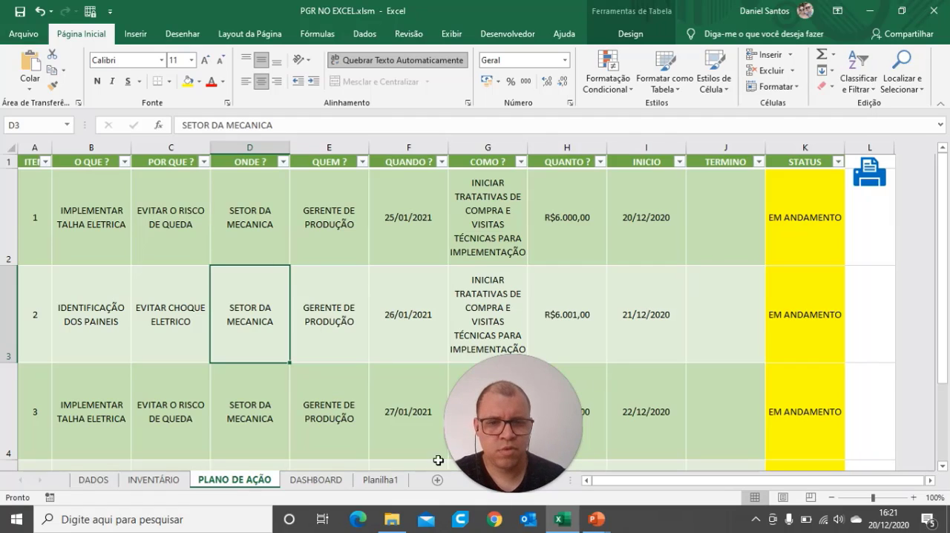
Step: Clear the INICIO date of item 2 and set its ONDE ? entry to TODA A FABRICA
click(640, 326)
key(Delete)
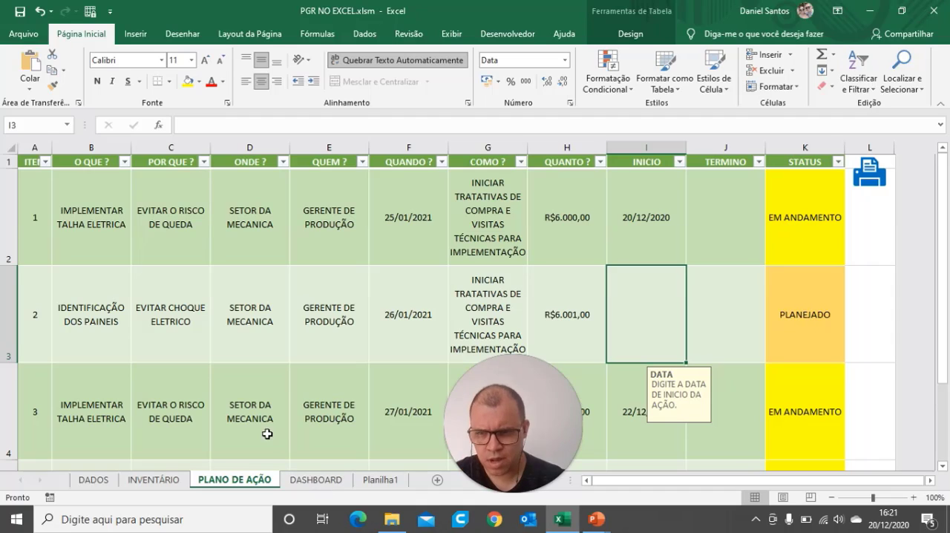
click(257, 326)
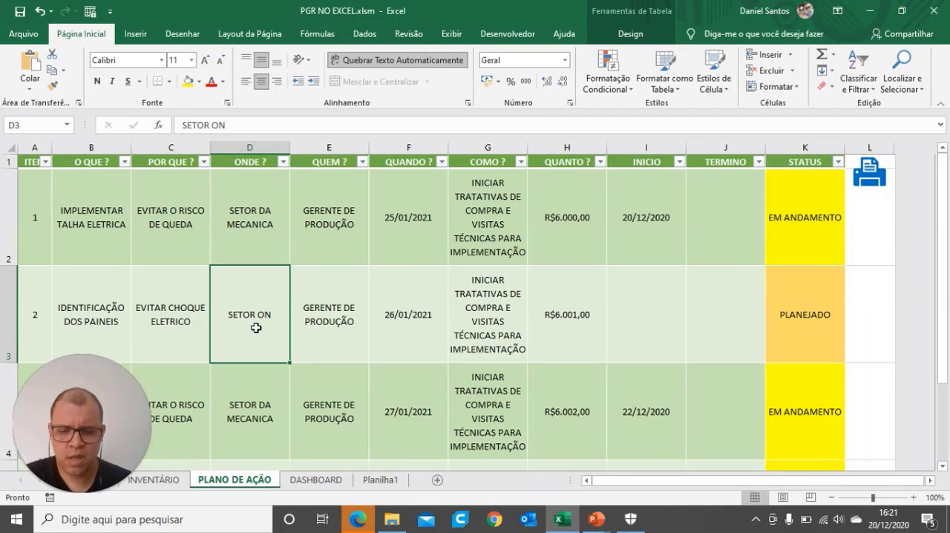
text(TODA A FABRICA)
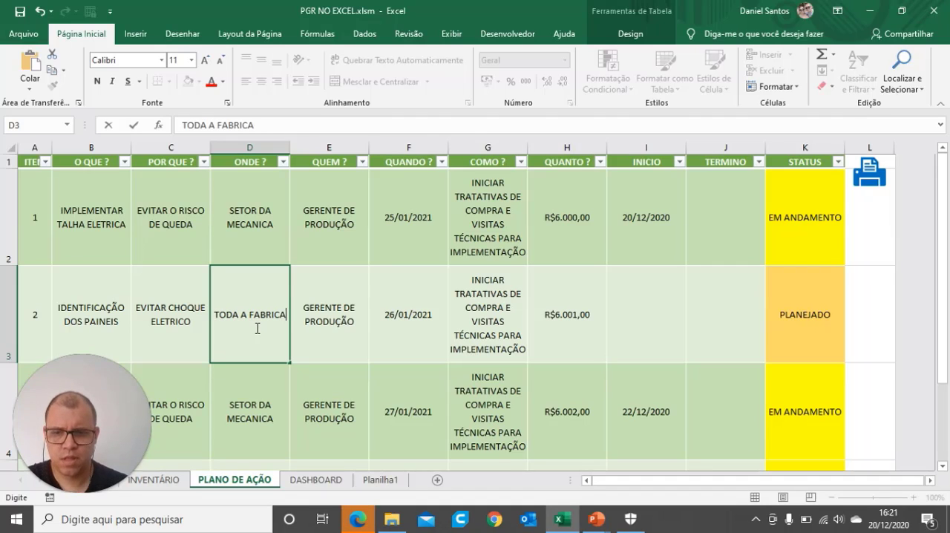
key(Tab)
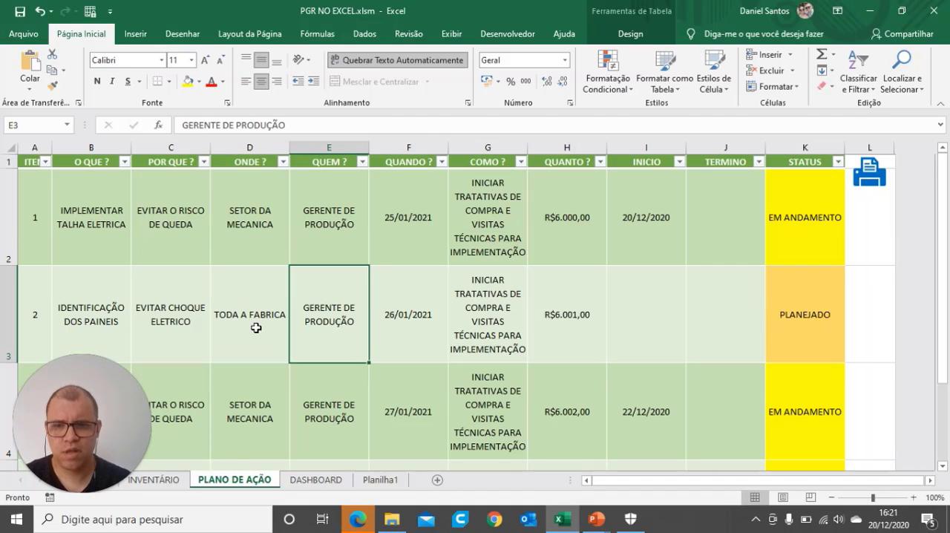
Step: Set QUEM ? of item 2 to SETOR DE MANUTENÇÃO and its QUANDO ? date to 15/01/2021
text(SETOR DE MANUTEN)
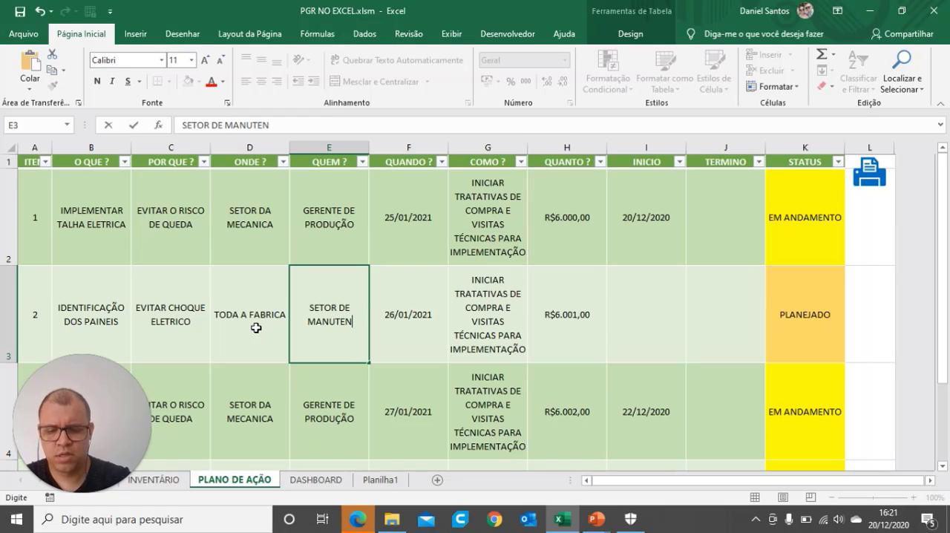
text(ÇÃO)
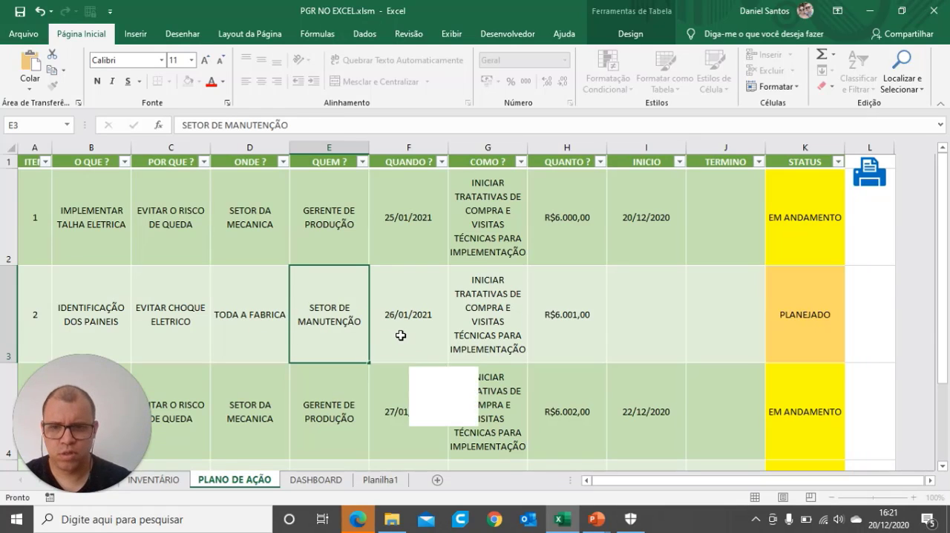
click(429, 345)
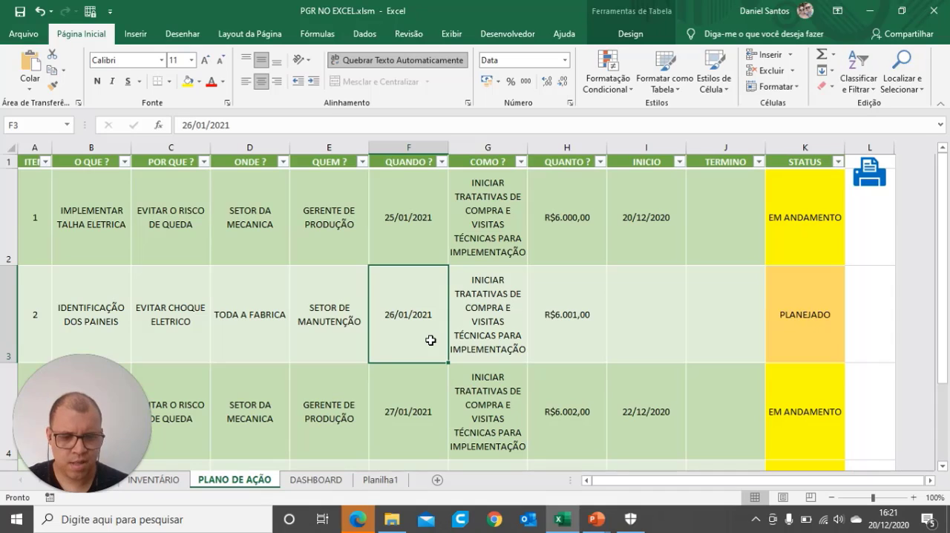
text(15)
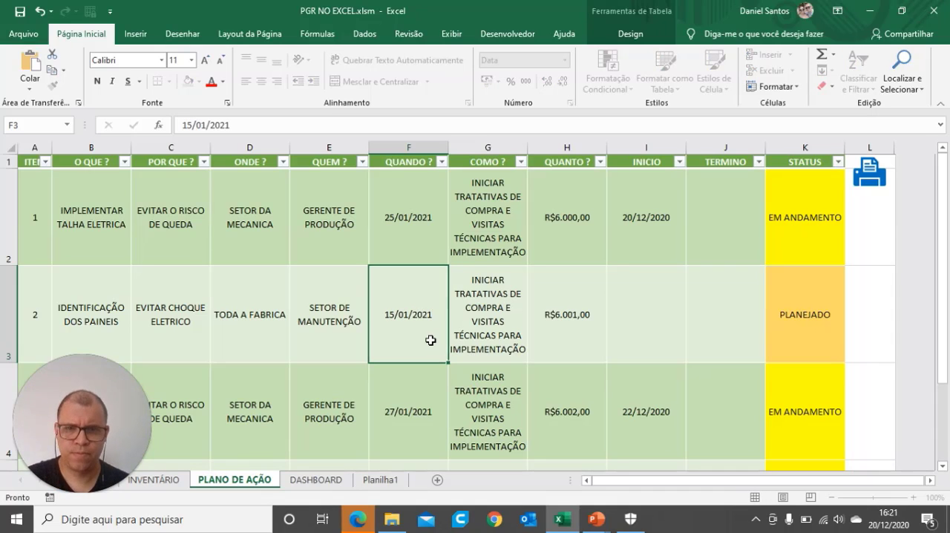
key(Tab)
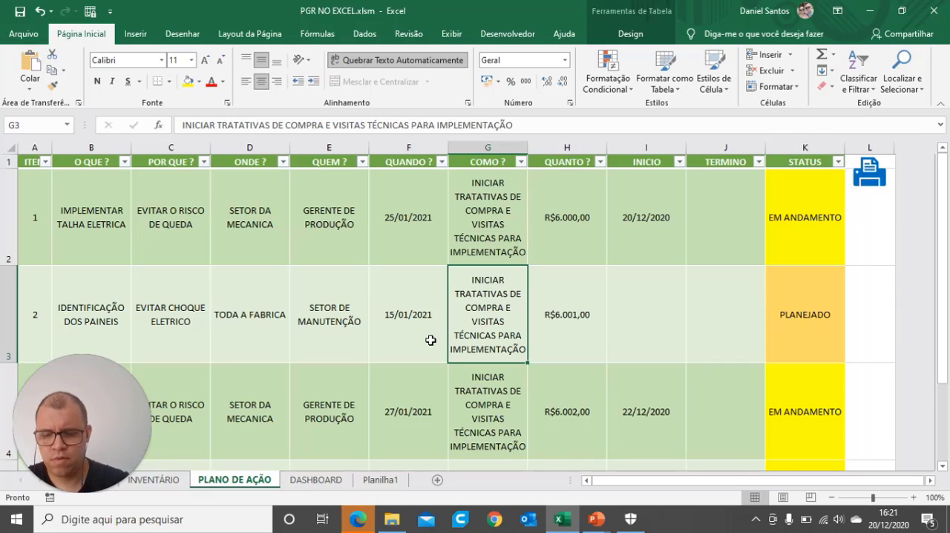
Step: Set the COMO ? entry of item 2 to LEVANTAR A NECESSIDADE DE INDENTIFICAÇÃO DE SINALIZAÇÃO, EFETUAR A COMPRA E IDENTIFICAR LOCAIS
text(LEVANTAR A NEC)
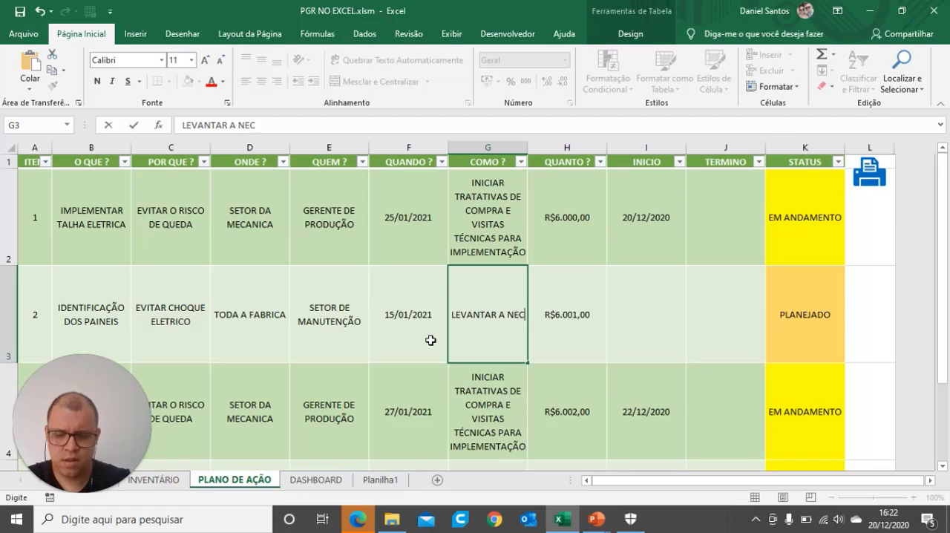
text(ESSIDADE DE I)
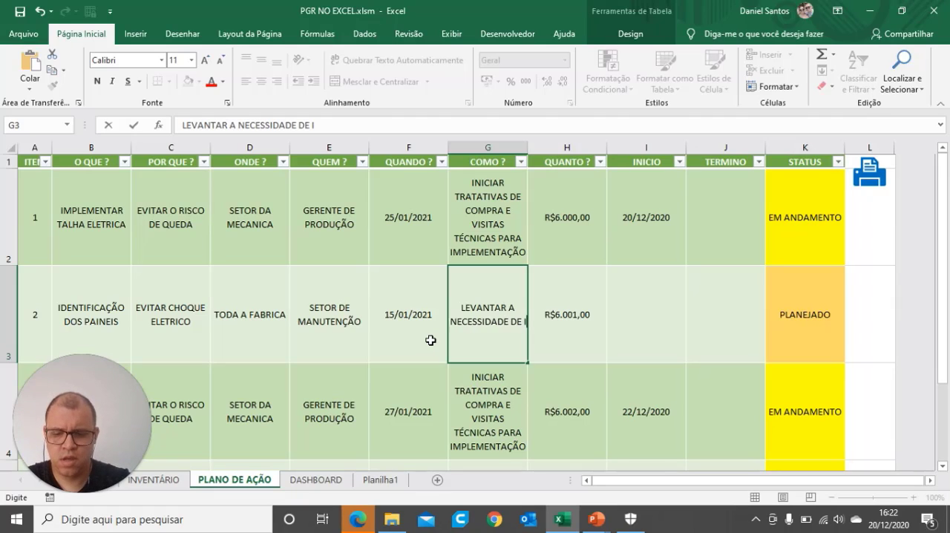
text(NDENTIFICAÇ)
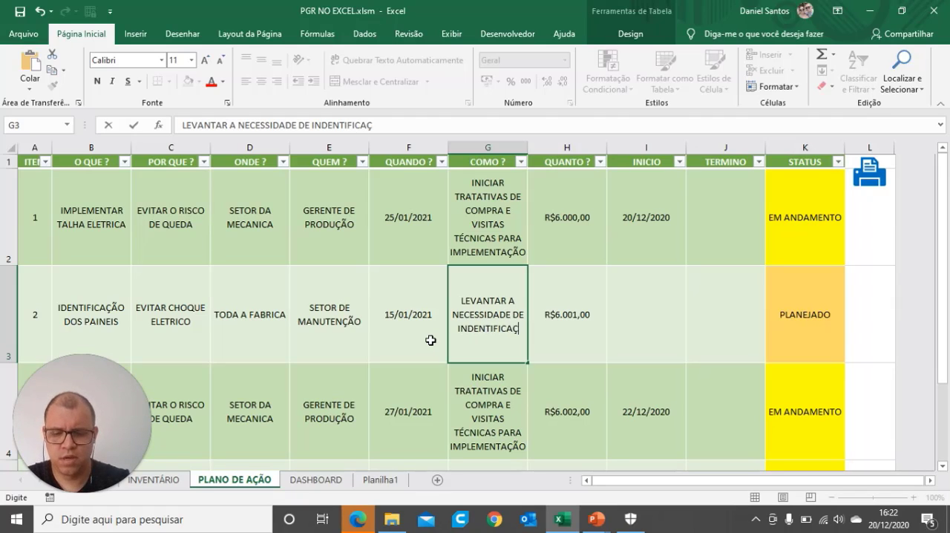
text(ÃO DE SINALIZAÇÃO)
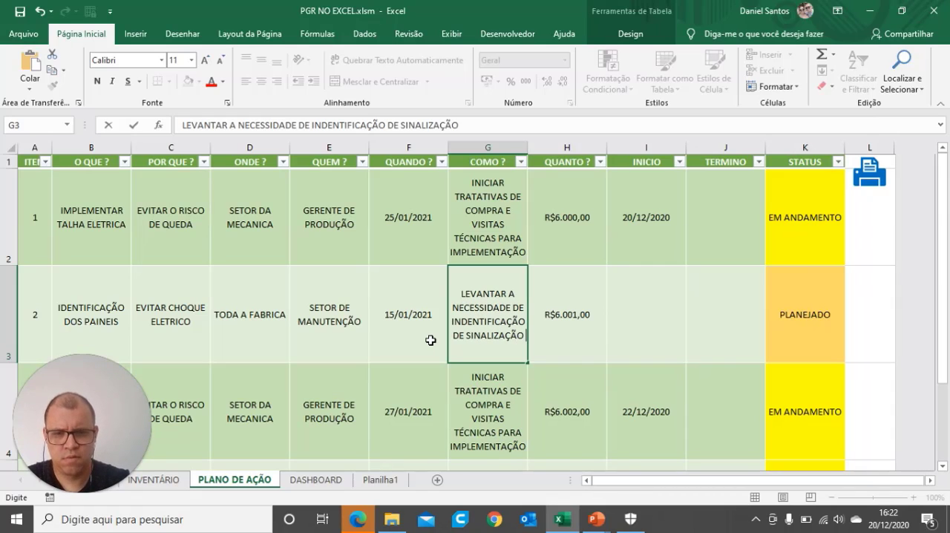
text( E EFET)
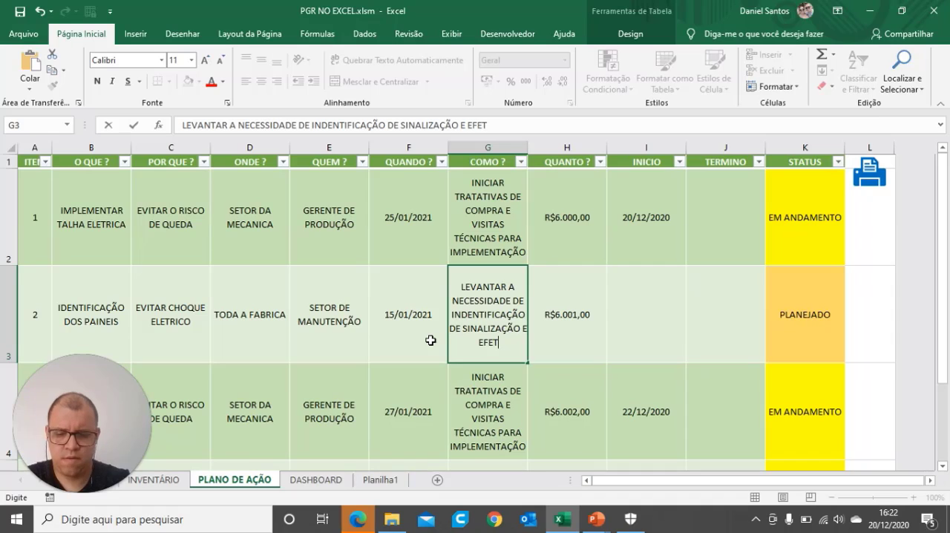
key(BackSpace)
key(BackSpace)
key(BackSpace)
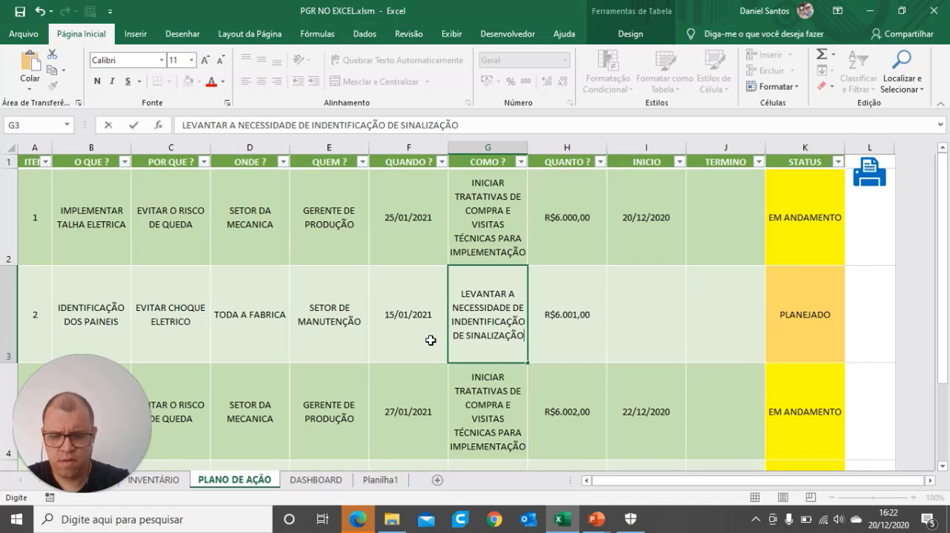
text(, EFETUAR A )
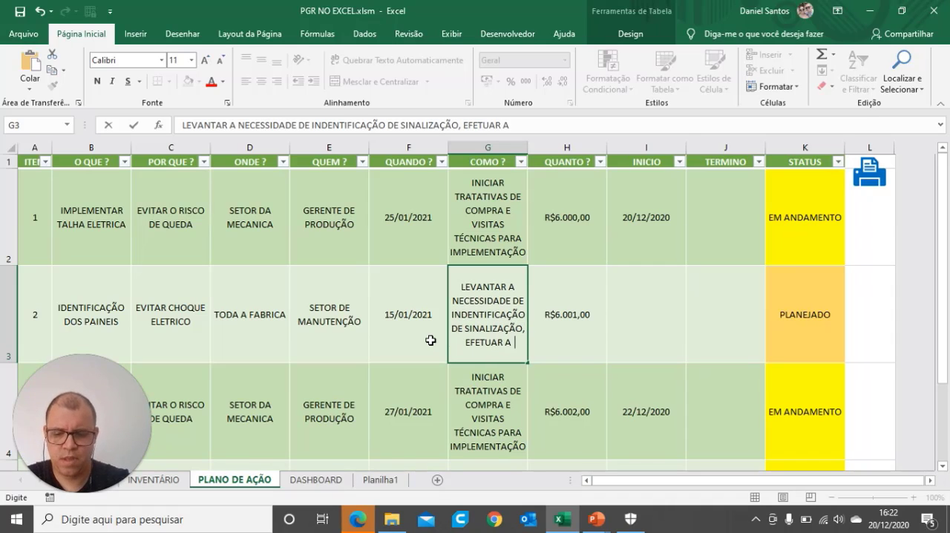
text(COMPRA E )
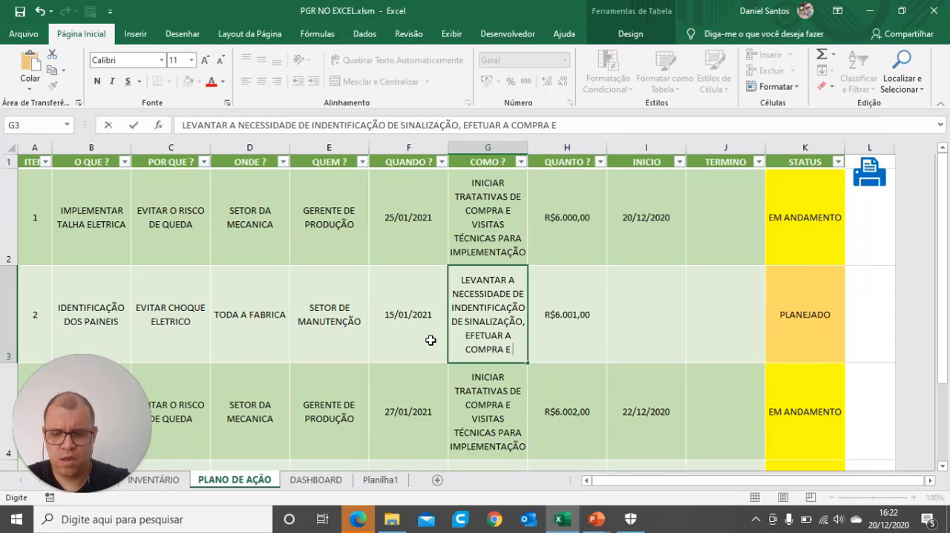
text(IDENTIFICAR )
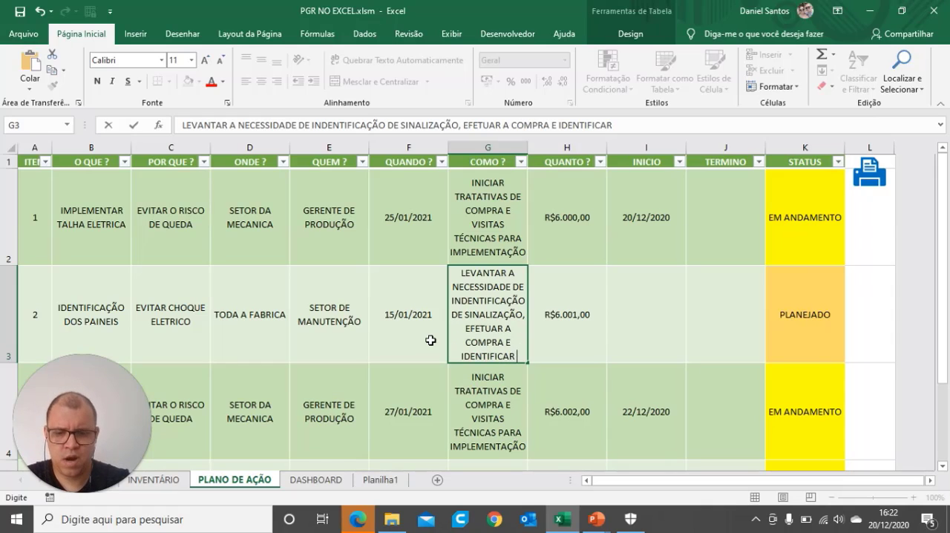
text(LOCAIS)
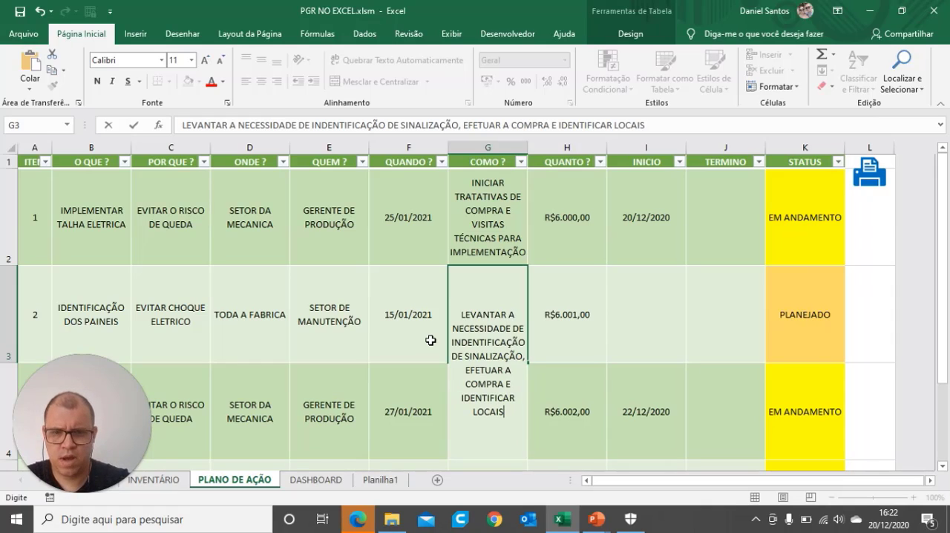
Step: Set the QUANTO ? value of item 2 to 3000 and check its STATUS formula
click(592, 342)
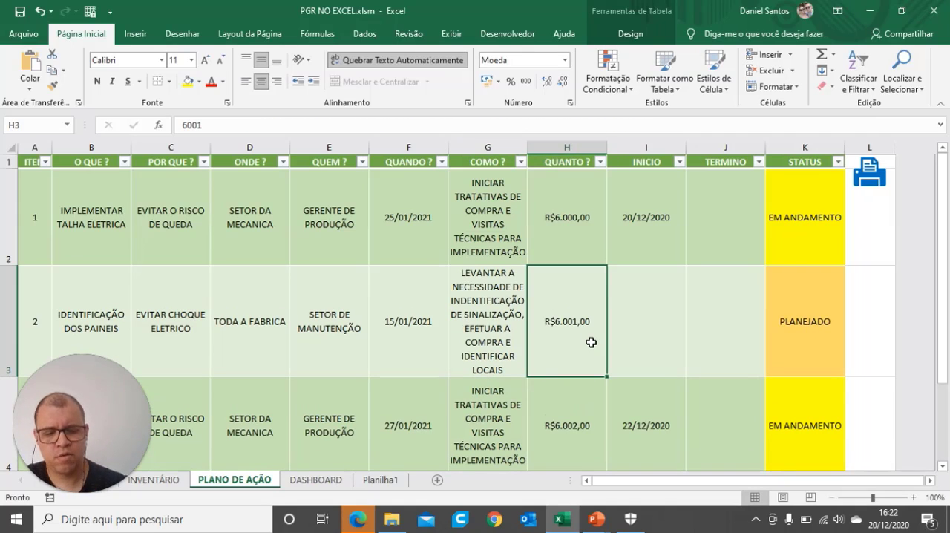
text(3000)
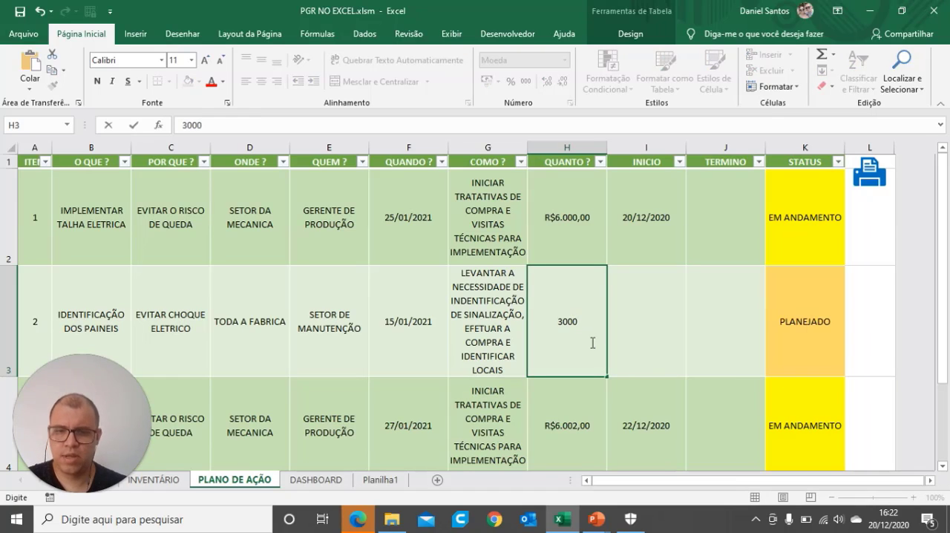
key(Tab)
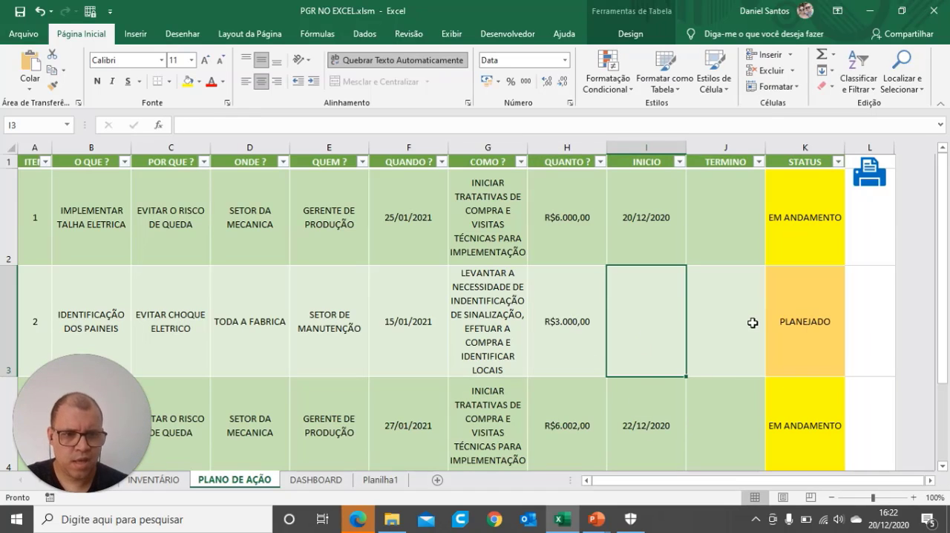
click(785, 351)
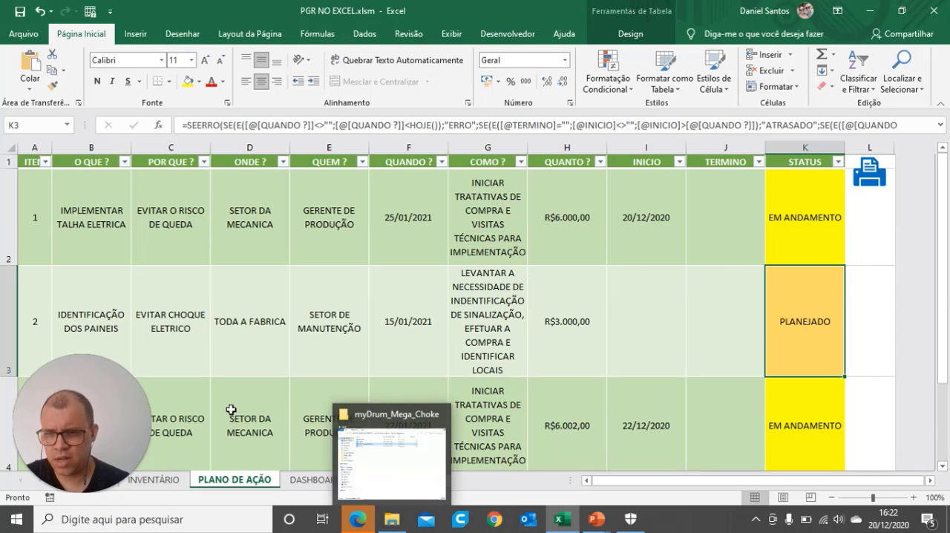
drag(66, 411, 750, 196)
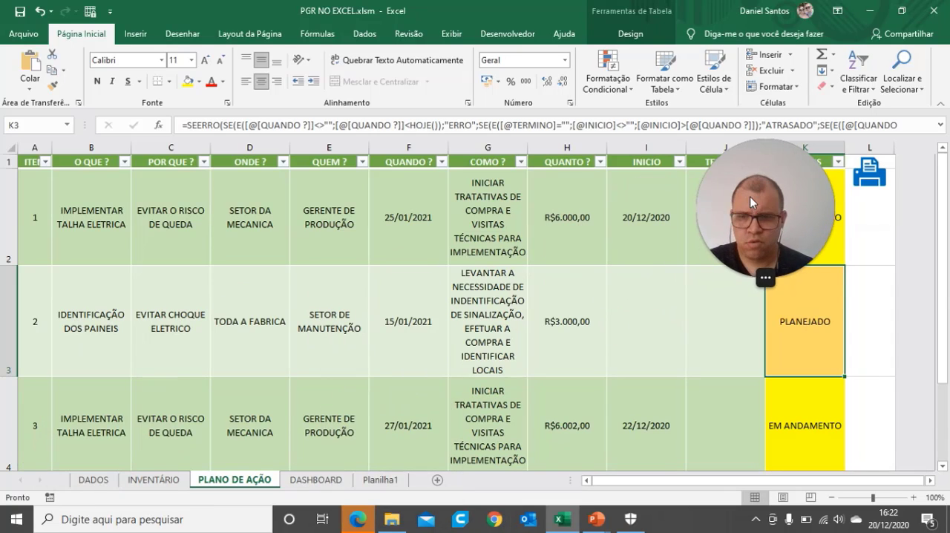
Step: Enter the placeholders A and B as the O QUE ? of items 3 and 4
click(107, 399)
text(A)
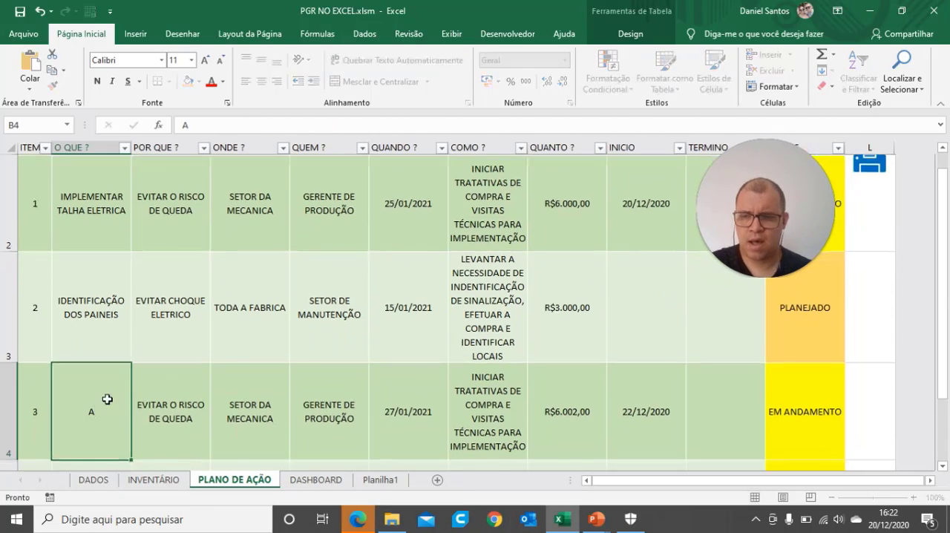
key(Return)
text(B)
key(Up)
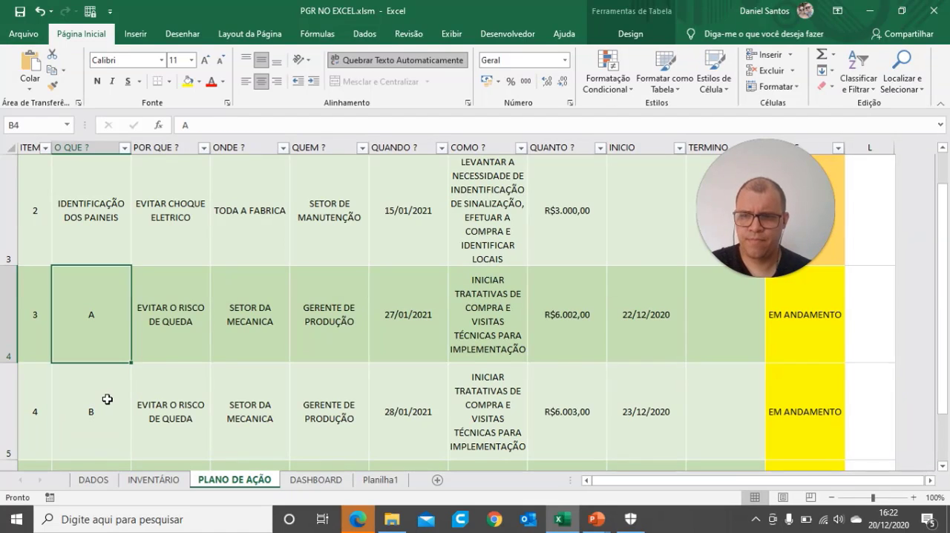
Step: Fill item 3 with the placeholders AA for POR QUE ?, AAA for ONDE ? and AAAA for QUEM ?
key(Right)
text(AA)
key(Right)
text(AAA)
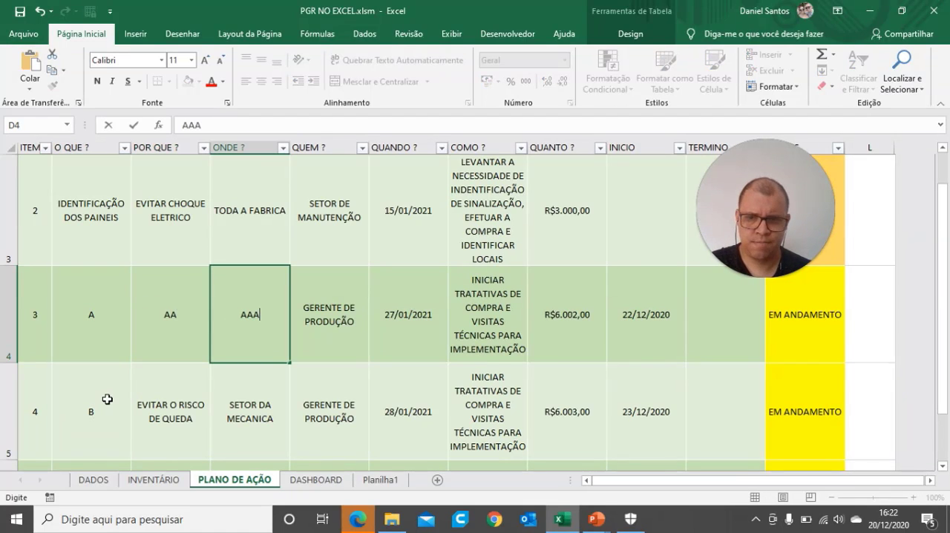
key(Right)
text(AA)
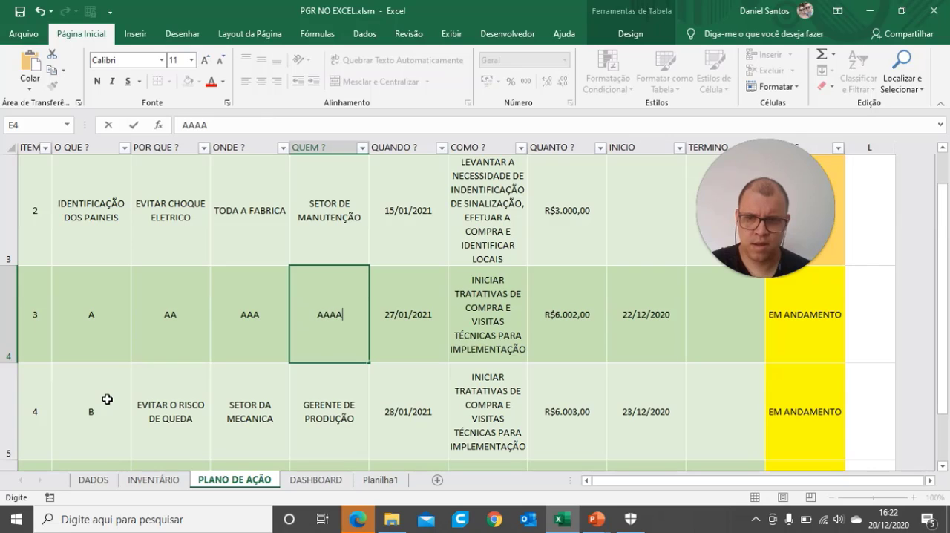
key(Right)
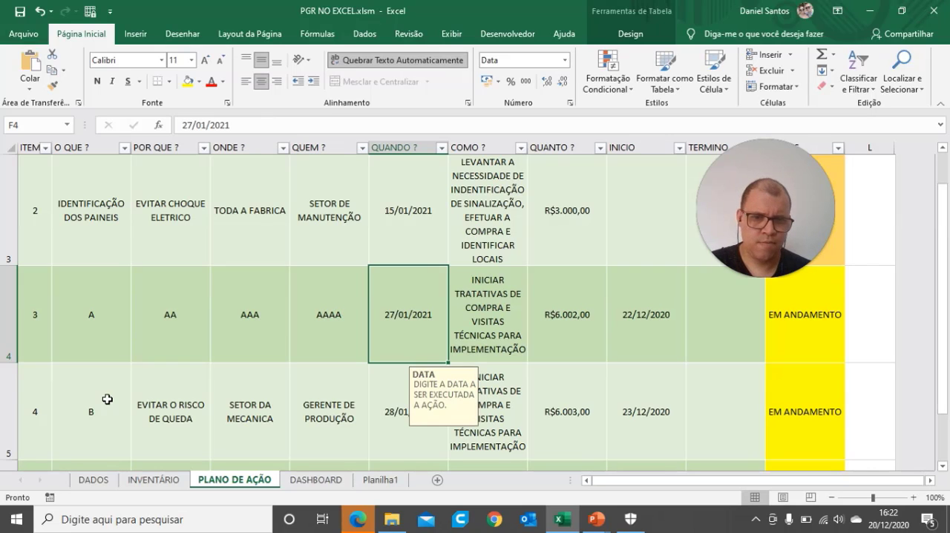
Step: Set the COMO ? entry of item 3 to AAAAA and its QUANTO ? value to 2000, keeping the QUANDO ? date
key(Right)
text(A)
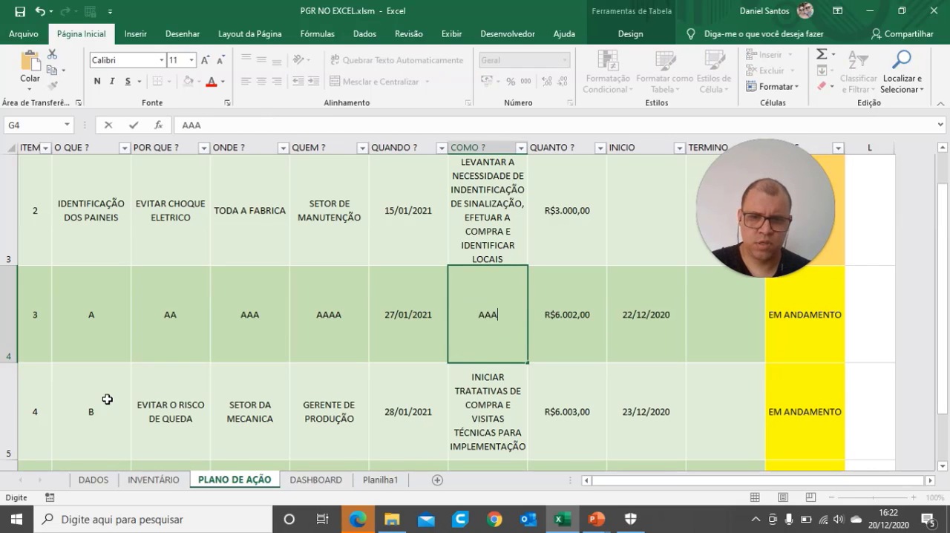
text(AAAA)
key(Right)
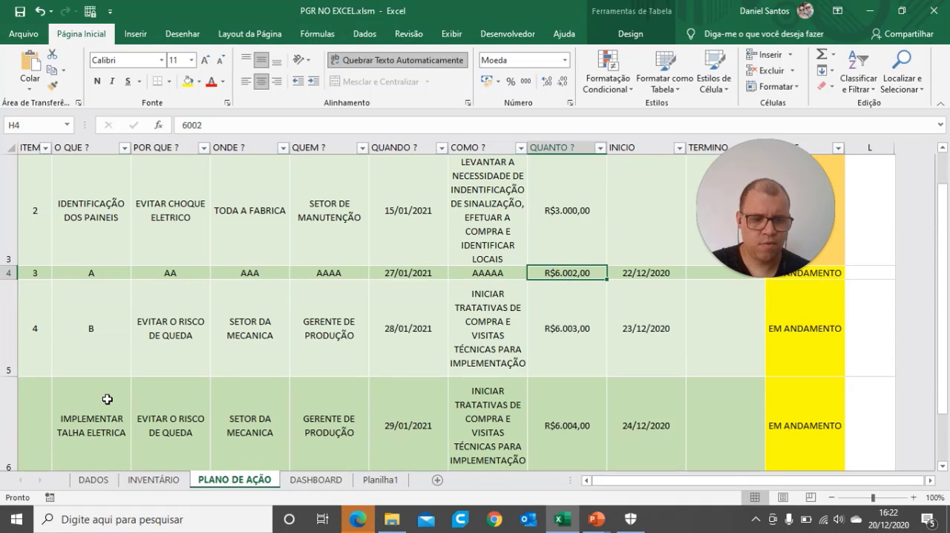
text(2.)
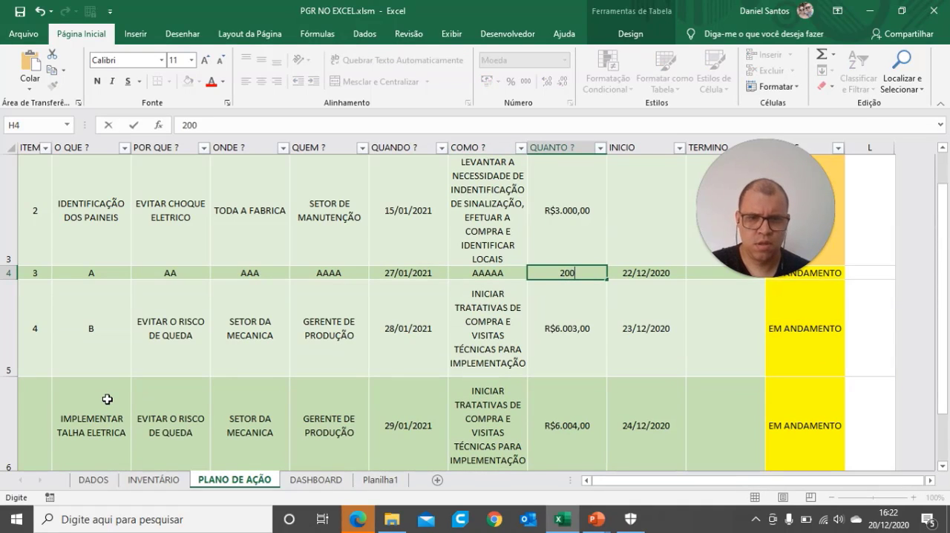
text(000)
Step: Clear the INICIO dates of items 3 and 4
key(Right)
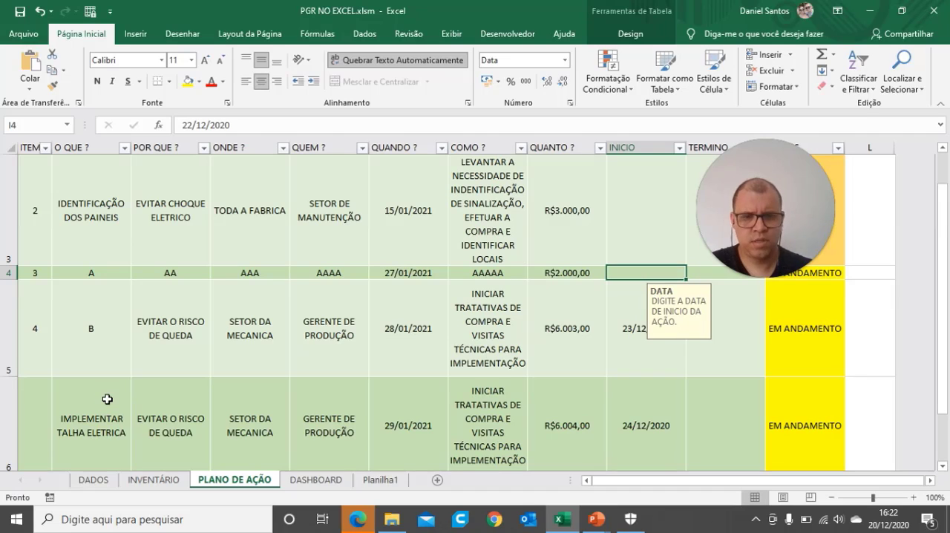
click(637, 328)
key(Delete)
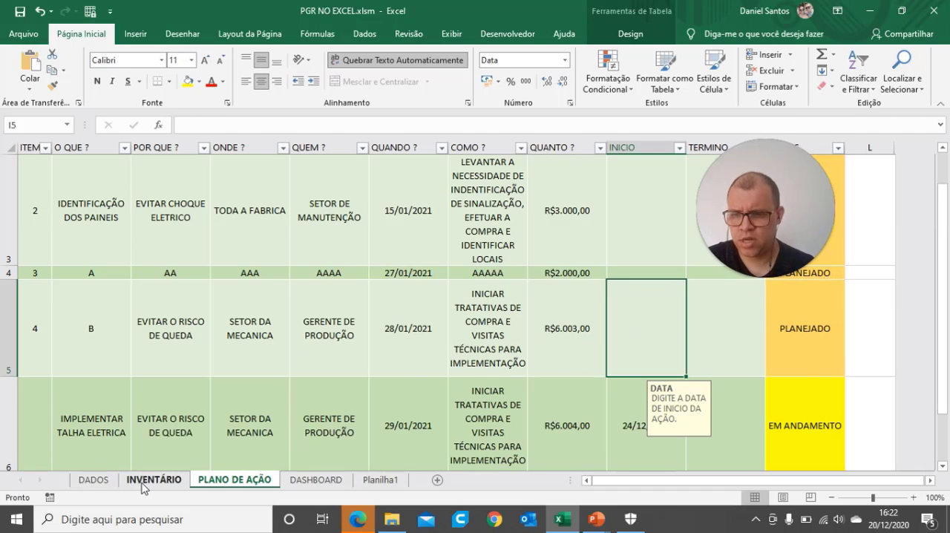
Step: Check the INVENTÁRIO sheet and delete the unnumbered row 6 below item 4 in PLANO DE AÇÃO
click(153, 480)
click(230, 482)
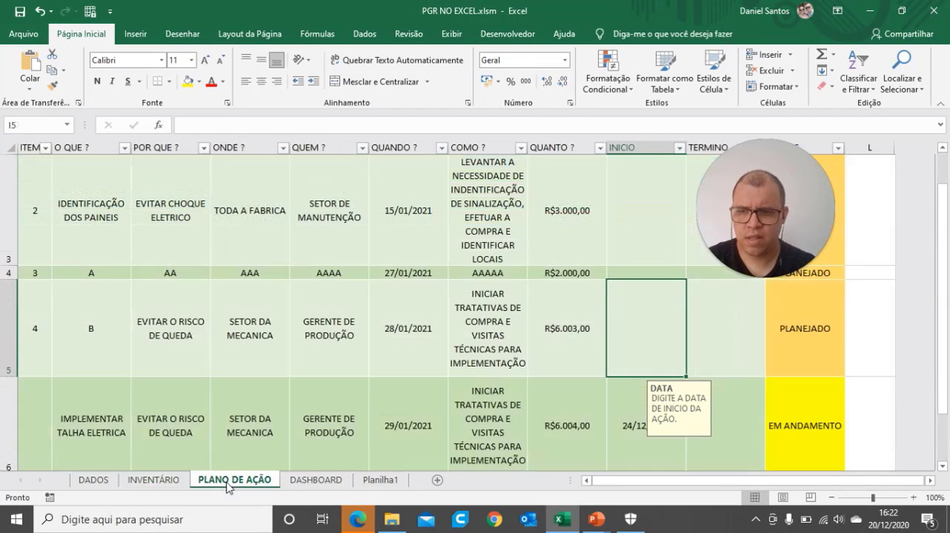
click(9, 423)
right_click(9, 423)
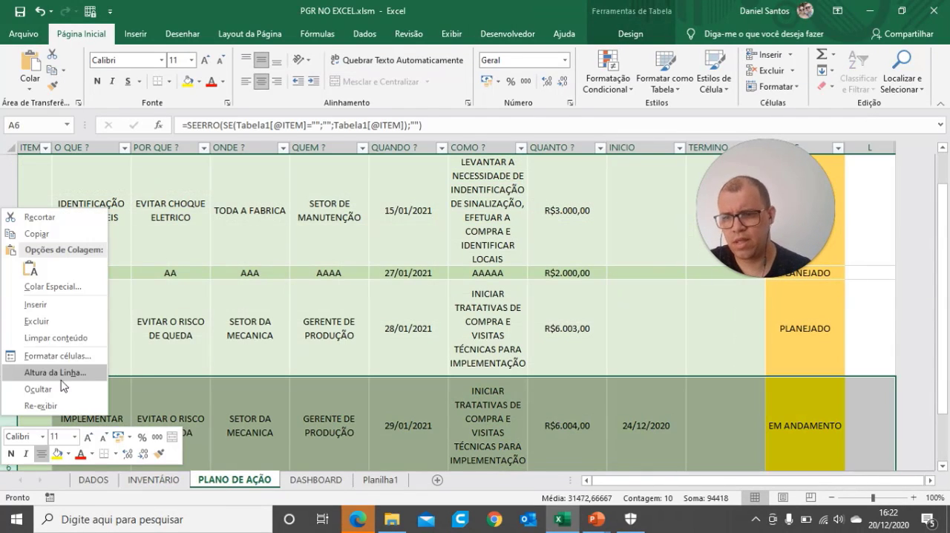
click(36, 321)
Step: Fill item 4 with the placeholders BB for POR QUE ?, BBB for ONDE ? and BBBB for QUEM ?
scroll(208, 349, up, 2)
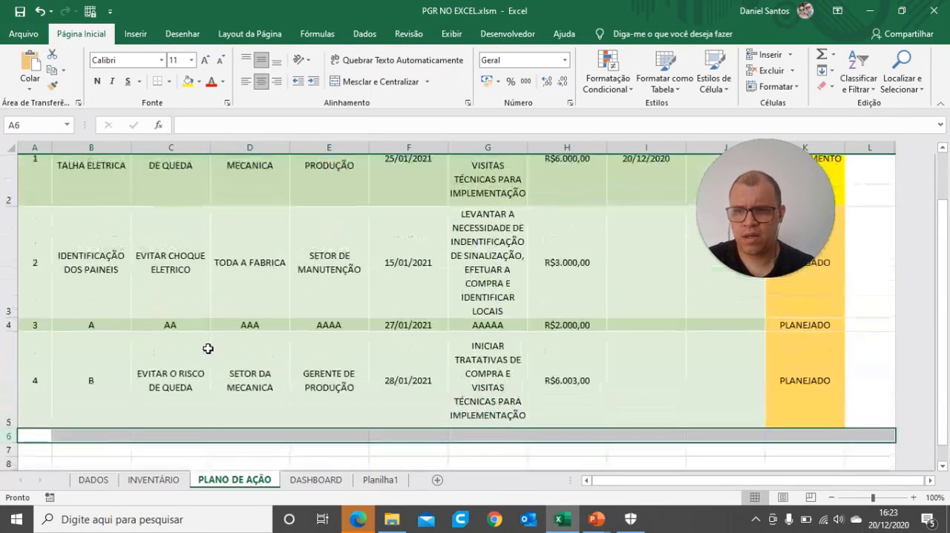
click(165, 424)
text(BB)
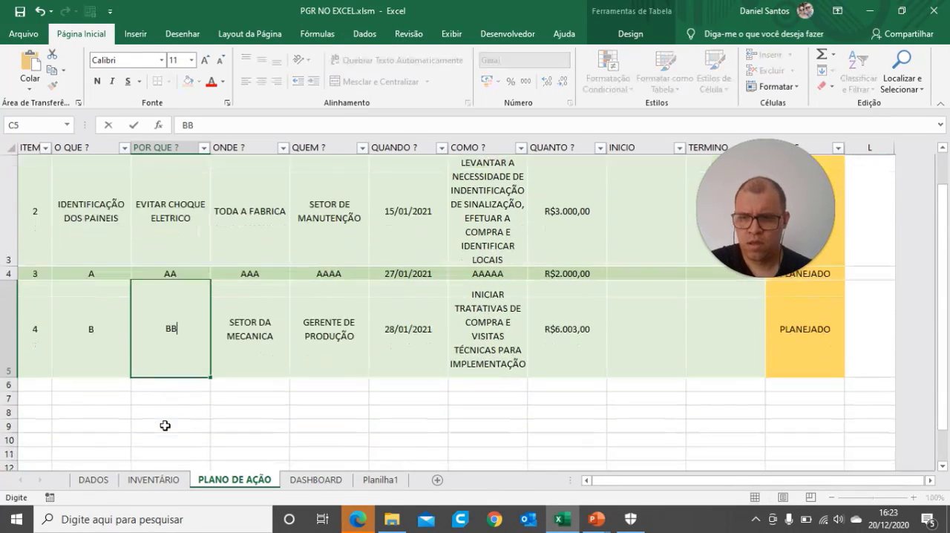
key(Tab)
text(BBB)
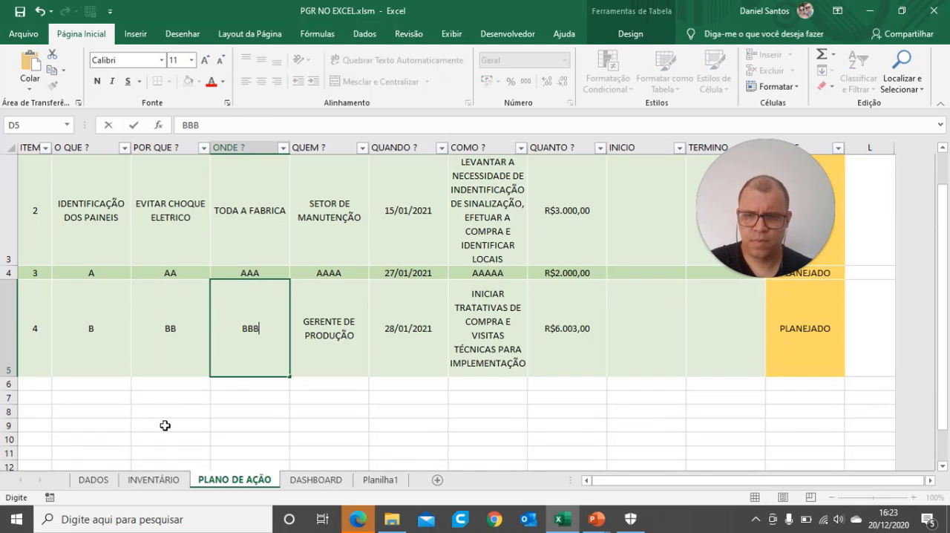
key(Tab)
text(BBB)
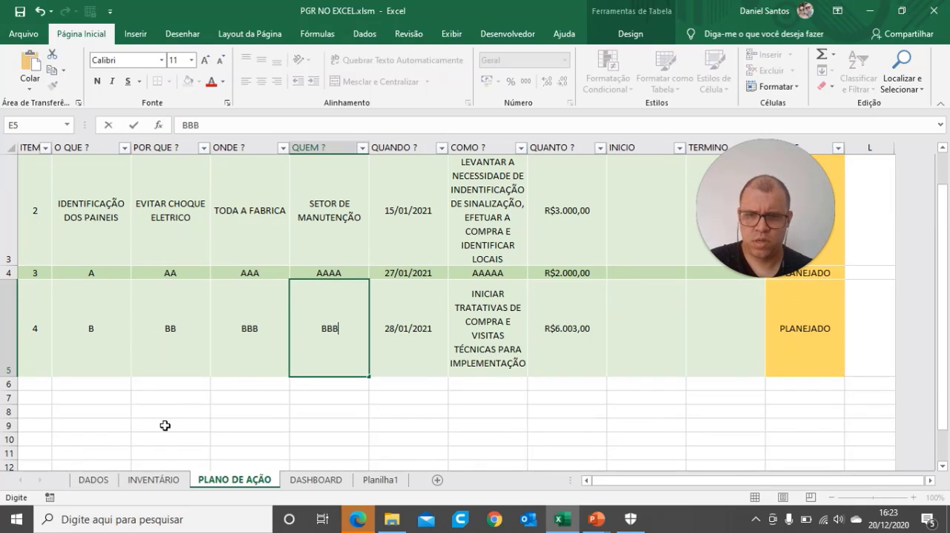
text(B)
key(Tab)
Step: Set the COMO ? entry of item 4 to BBBBB and its QUANTO ? value to 4000
key(Tab)
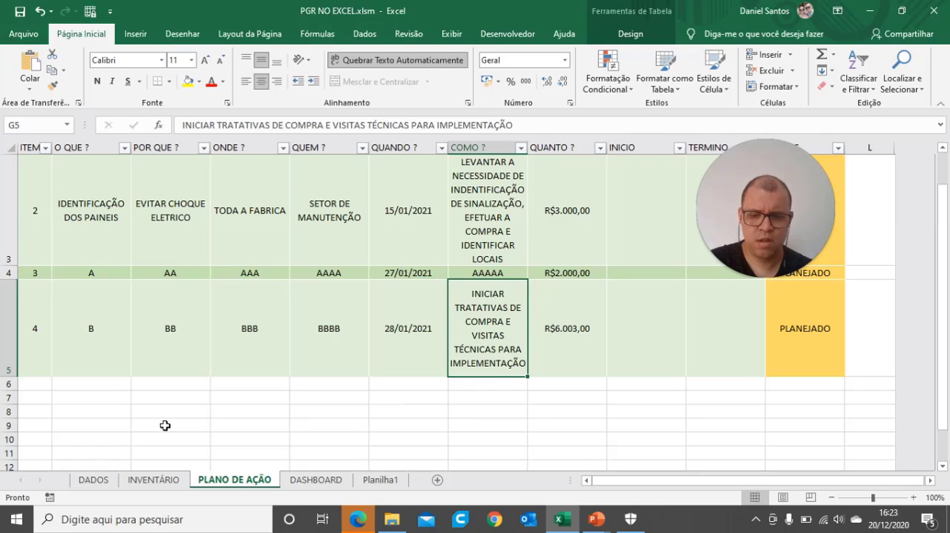
text(BBBBB)
key(Tab)
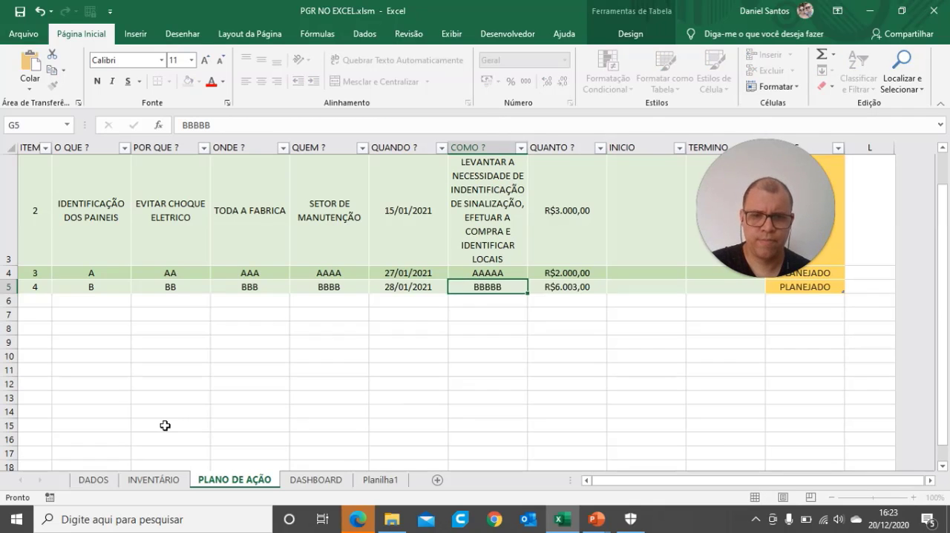
text(4000)
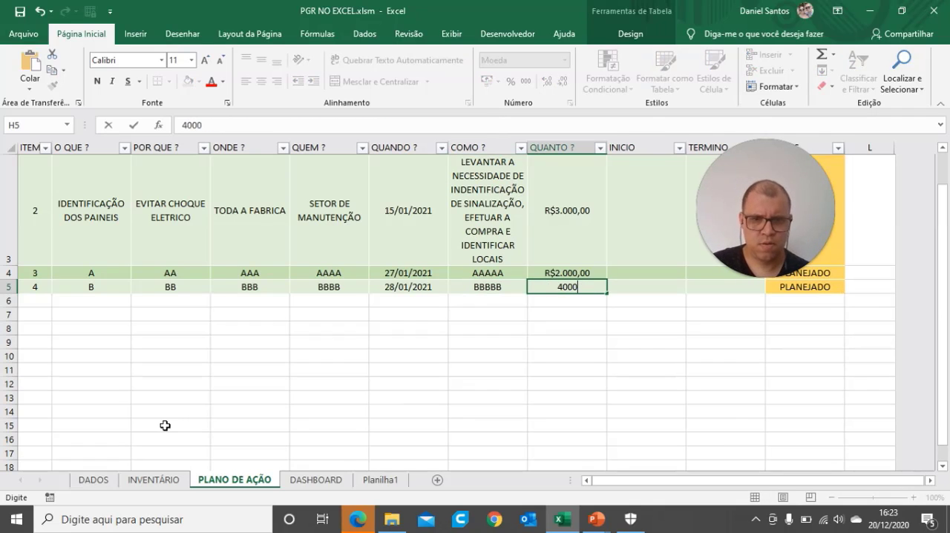
key(Tab)
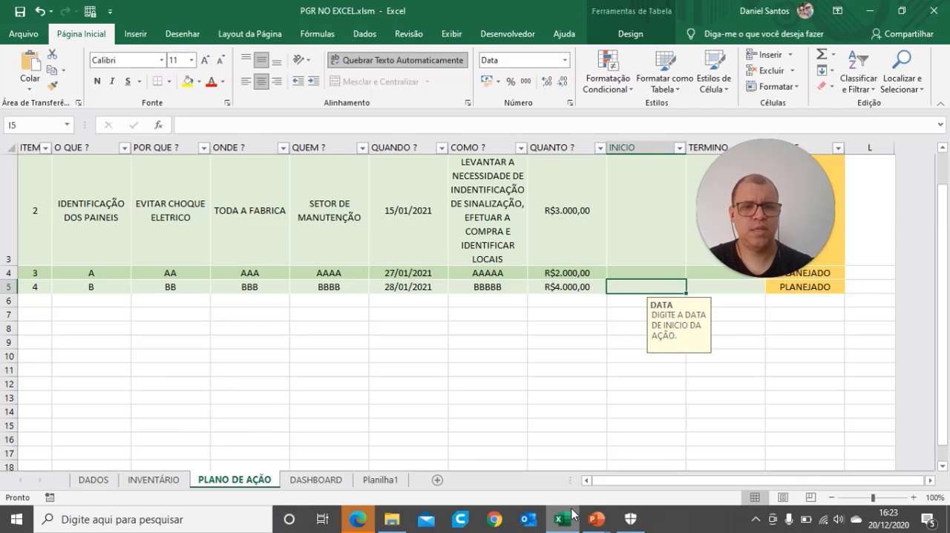
Step: Enter 20/12 as item 3's INICIO date and 3 as its TERMINO value in the action plan
scroll(638, 424, up, 1)
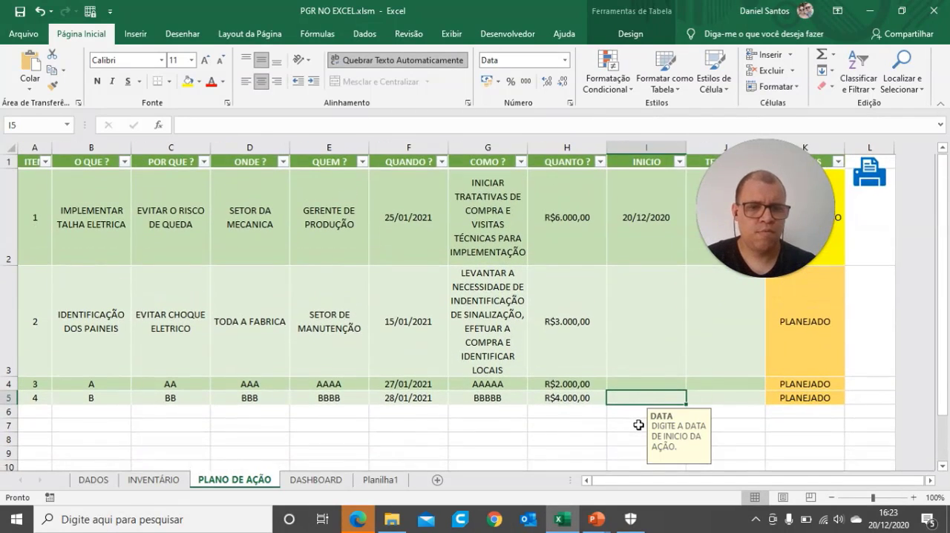
scroll(639, 425, down, 1)
scroll(639, 424, up, 1)
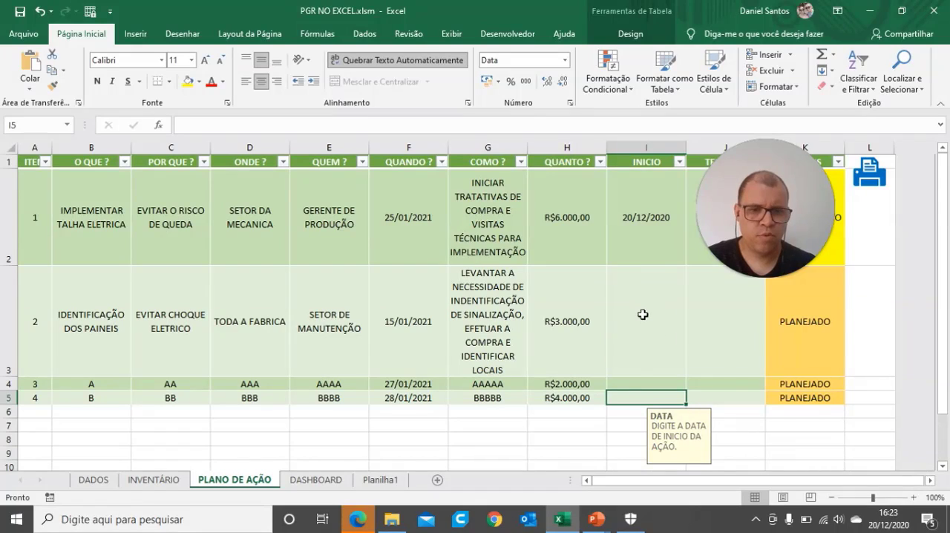
click(629, 384)
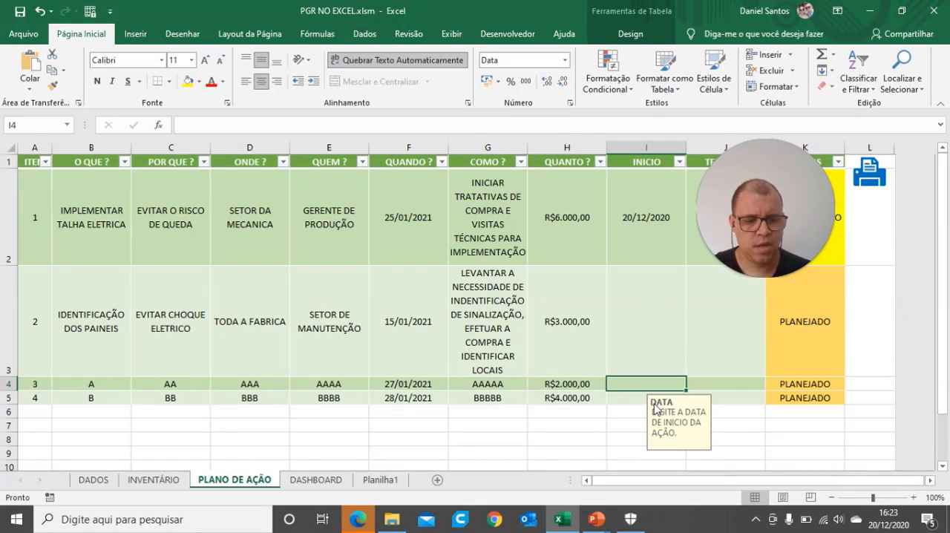
text(20)
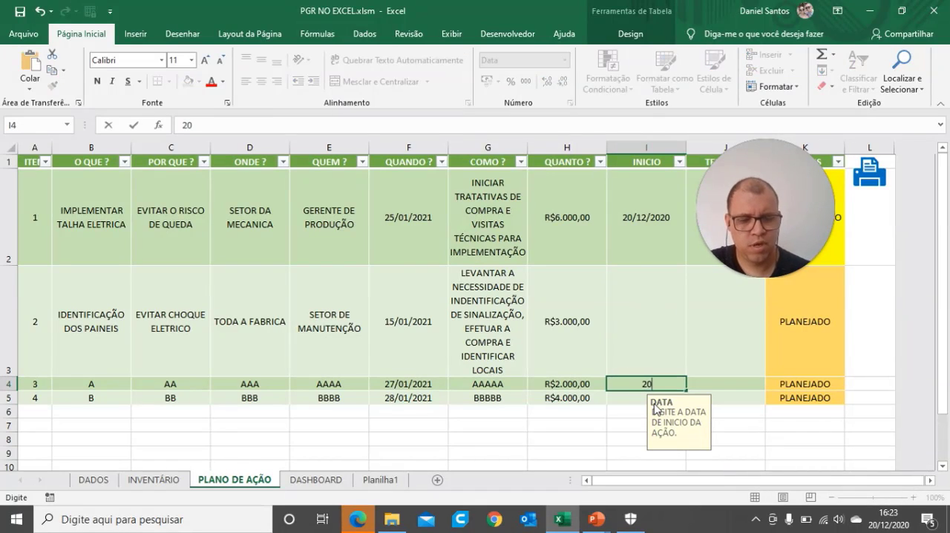
text(/12)
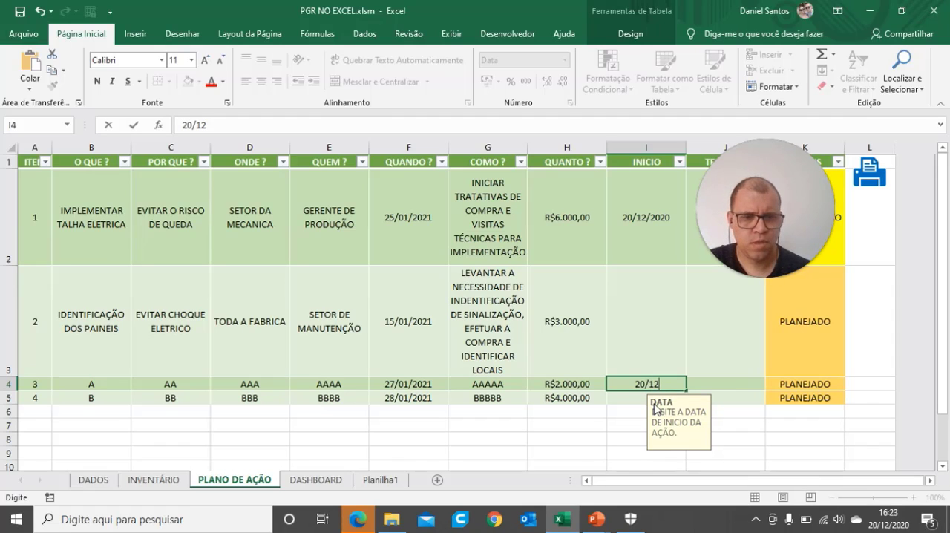
key(Return)
click(724, 387)
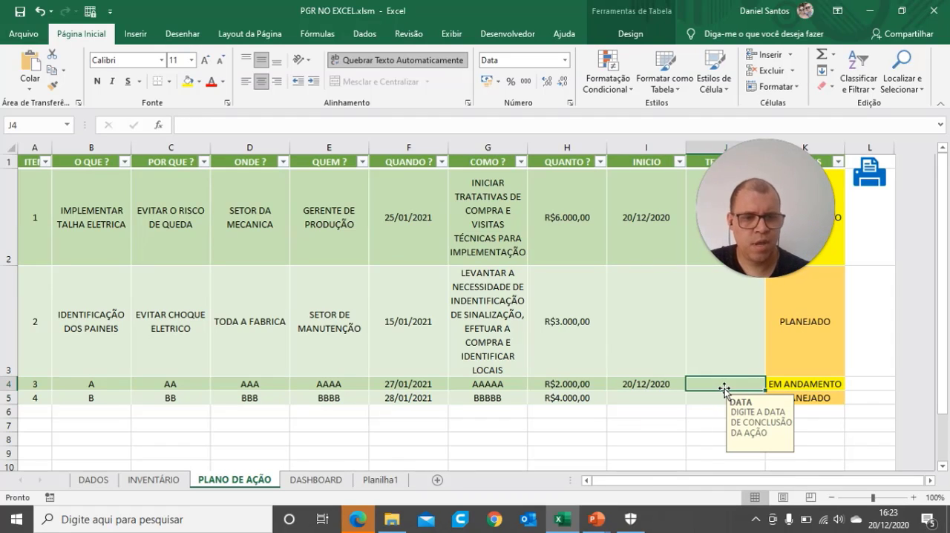
text(30)
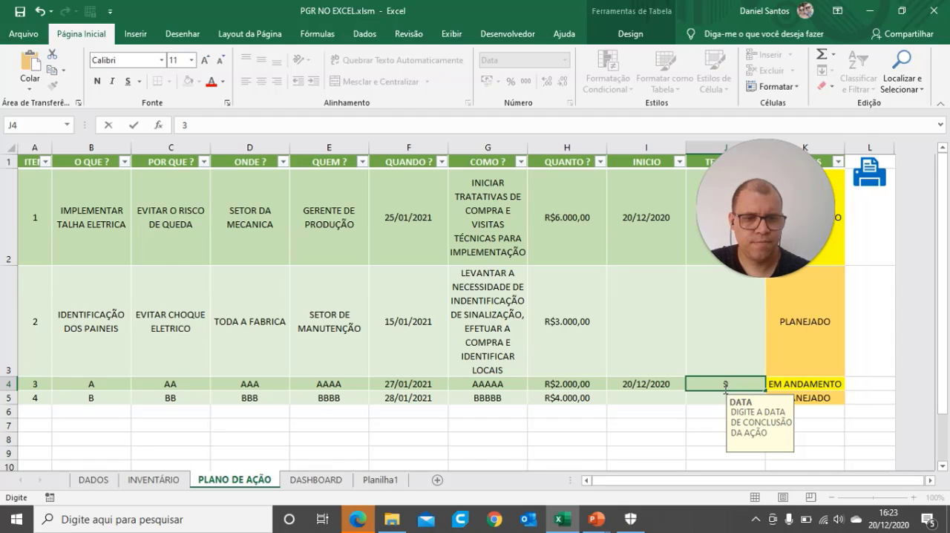
Step: Set item 3's INICIO date to 10/12 and its TERMINO date to 20/12
click(663, 382)
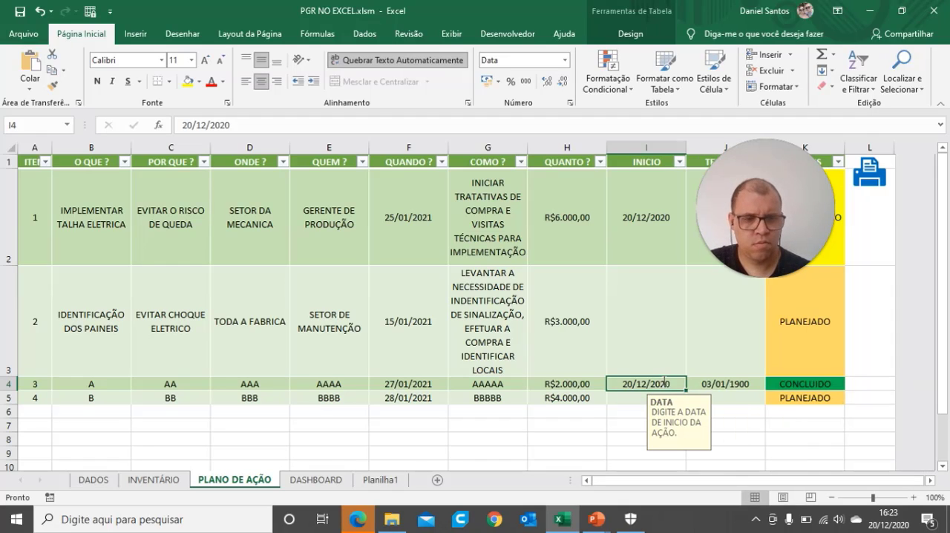
text(10/12)
key(Return)
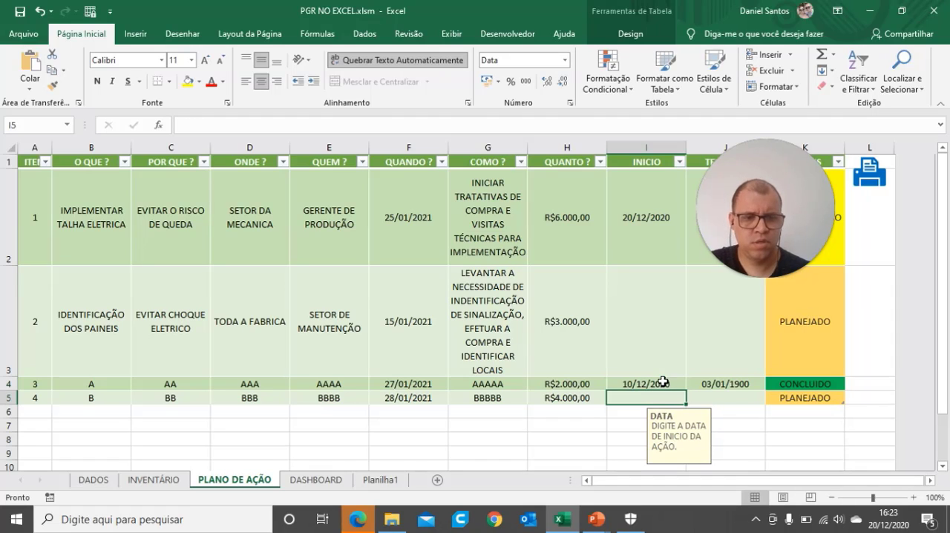
click(695, 386)
key(BackSpace)
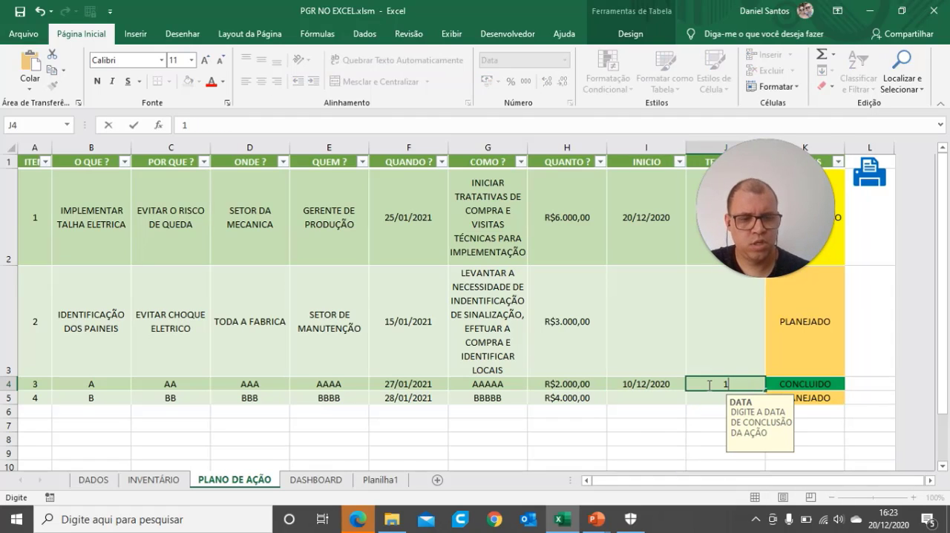
text(20/12)
key(Return)
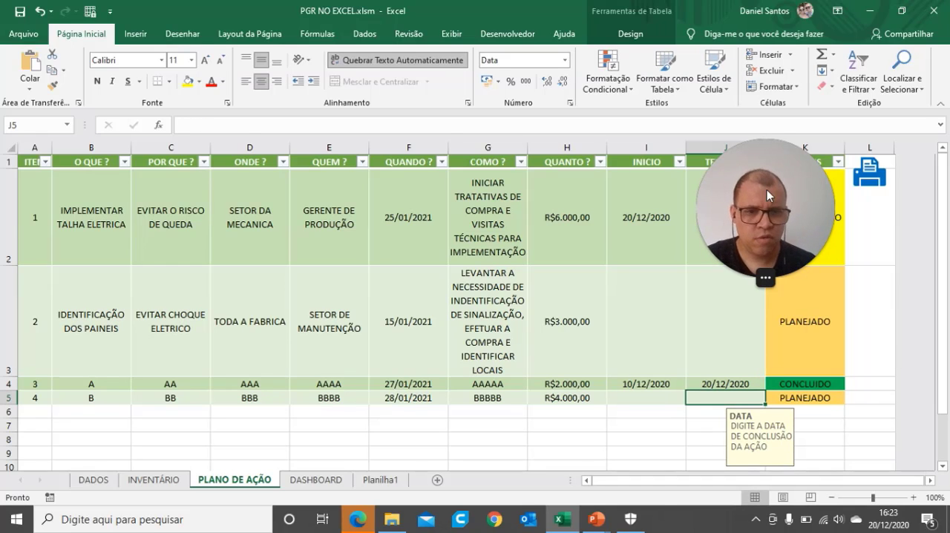
Step: Review the INVENTÁRIO, PLANO DE AÇÃO and DASHBOARD sheets, examining the CLASSIFICAÇÃO column as source data for the dashboard
drag(757, 220, 209, 303)
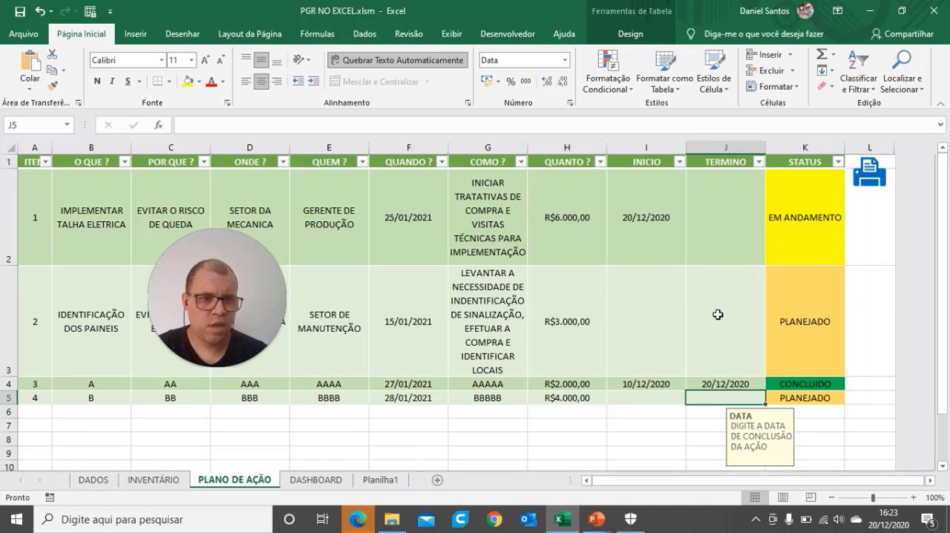
click(301, 480)
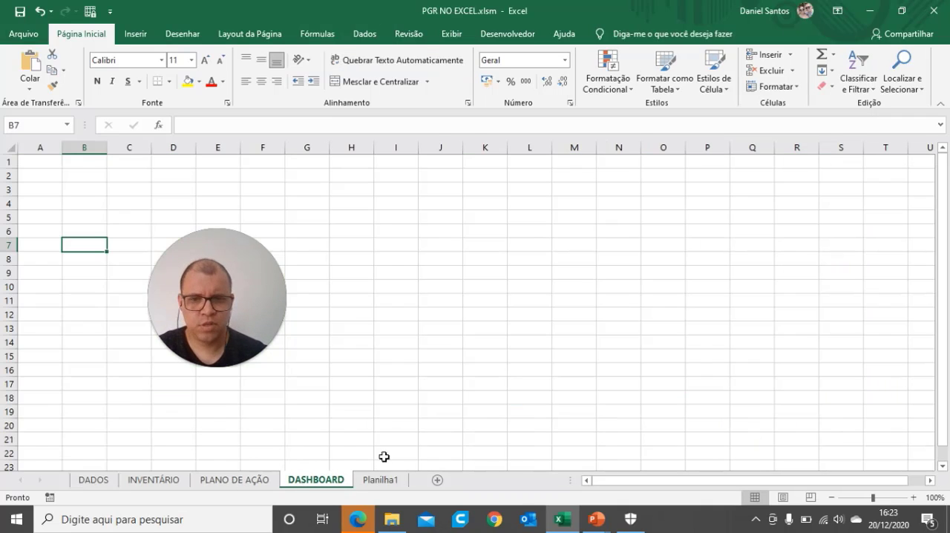
click(227, 479)
click(158, 480)
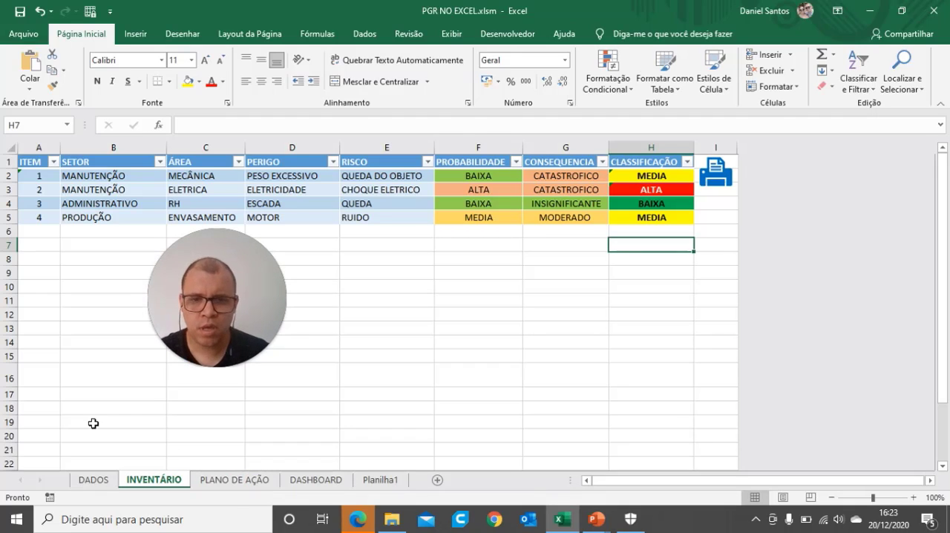
click(234, 479)
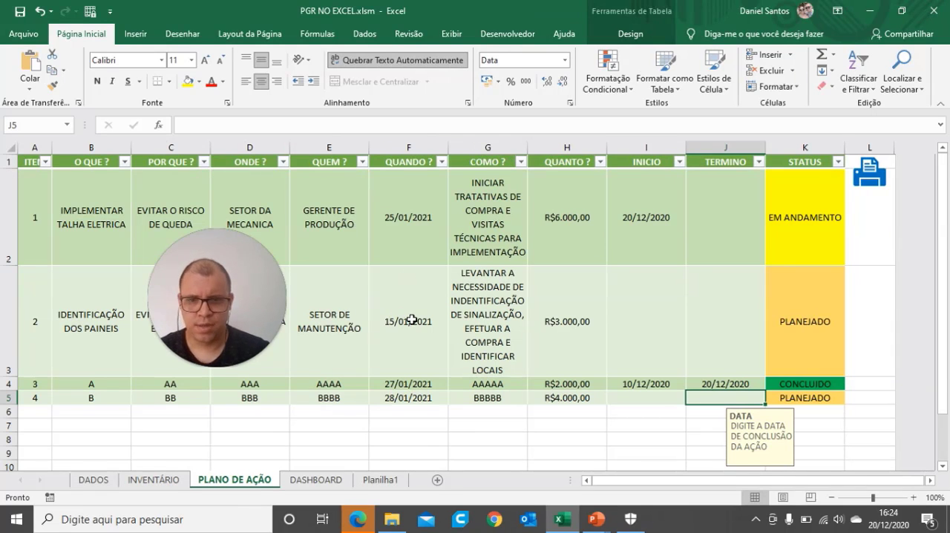
click(310, 485)
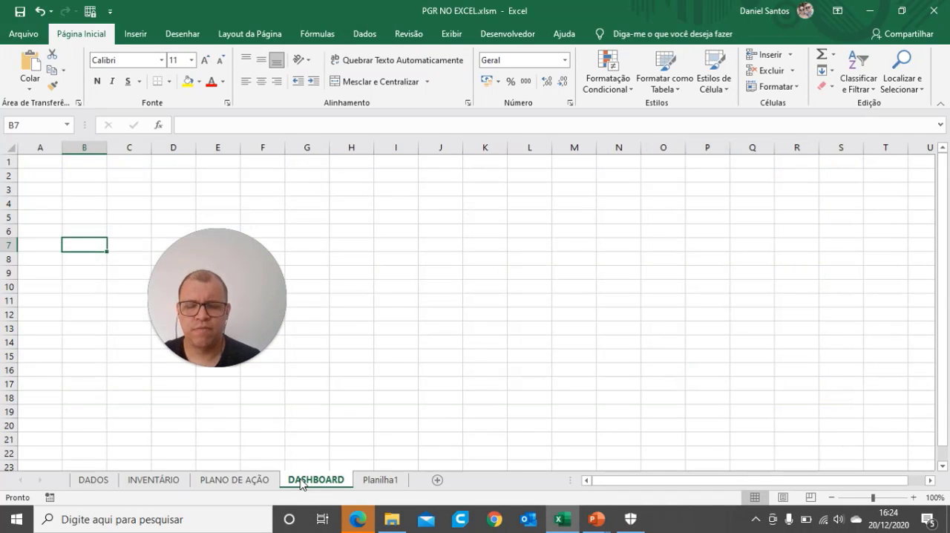
mouse_move(245, 325)
drag(547, 273, 890, 181)
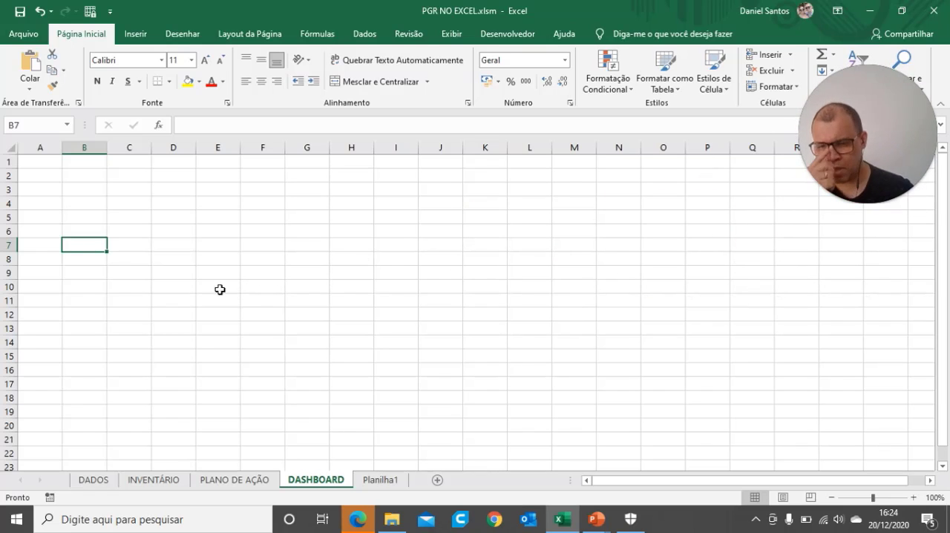
click(157, 482)
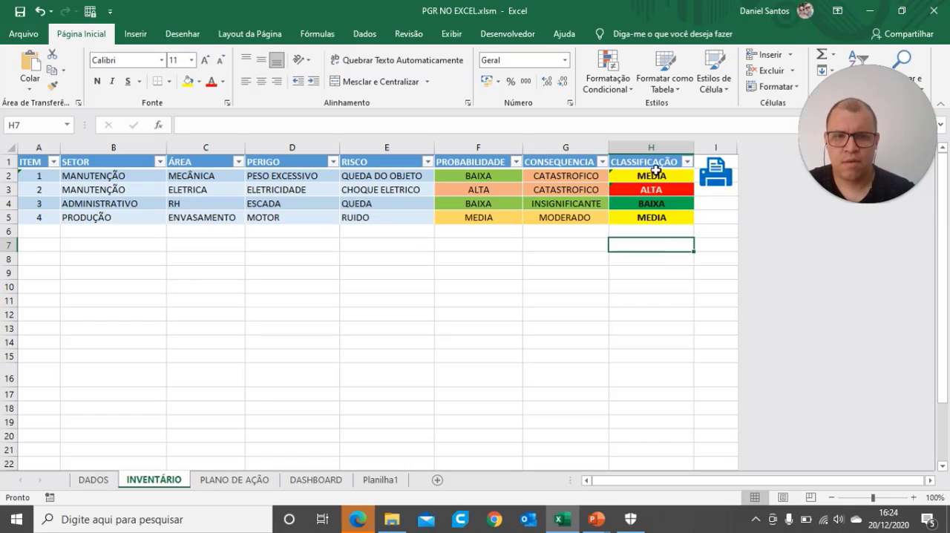
drag(648, 176, 648, 217)
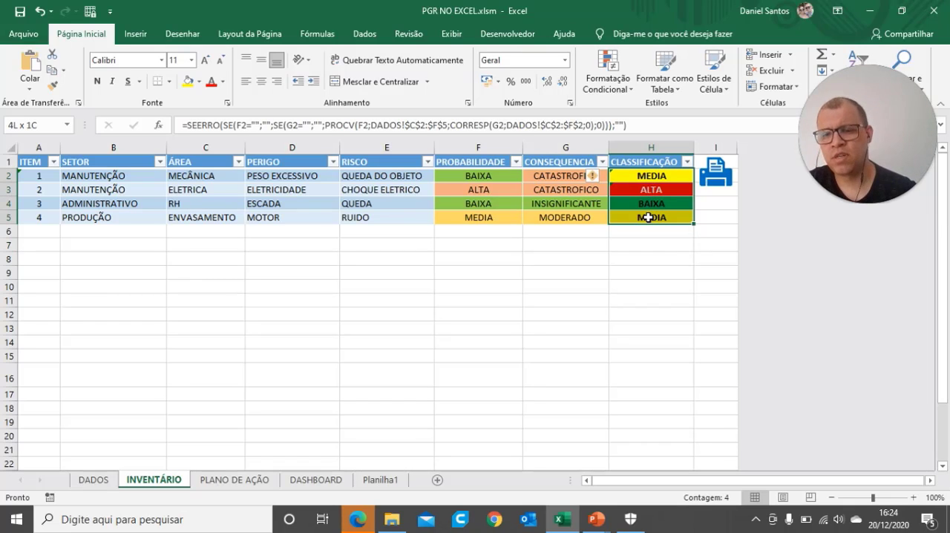
drag(649, 217, 648, 218)
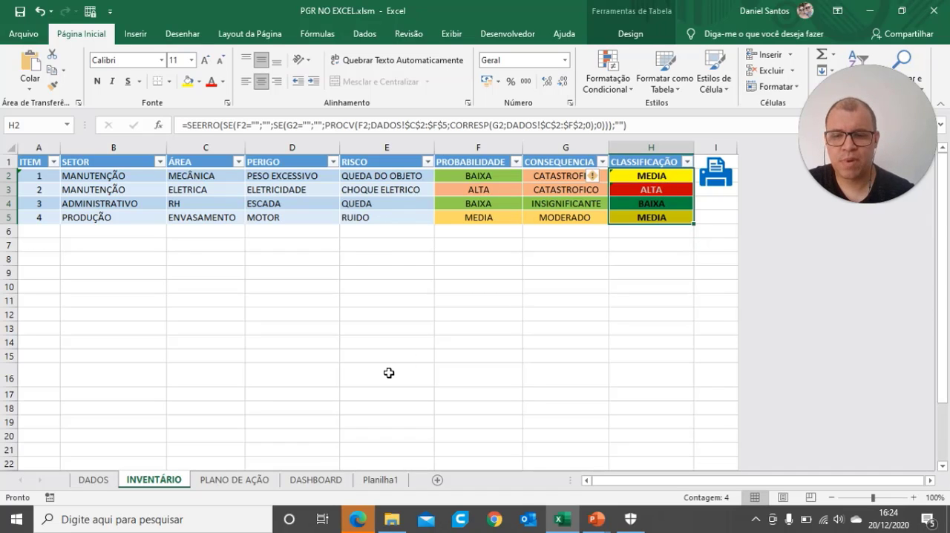
click(316, 480)
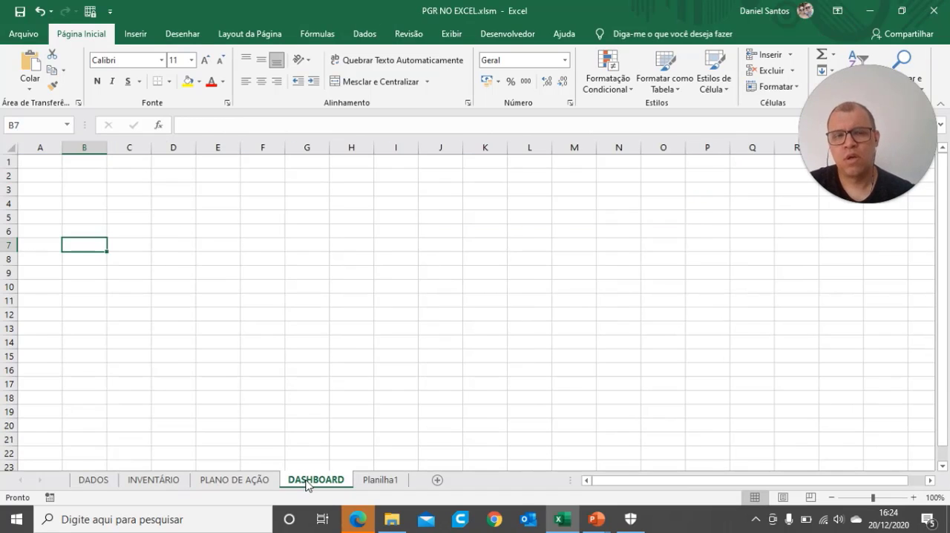
click(217, 300)
Step: Add the heading DASHCONTAS in cell N1 of the DADOS sheet, beside the ÁREA table
click(95, 481)
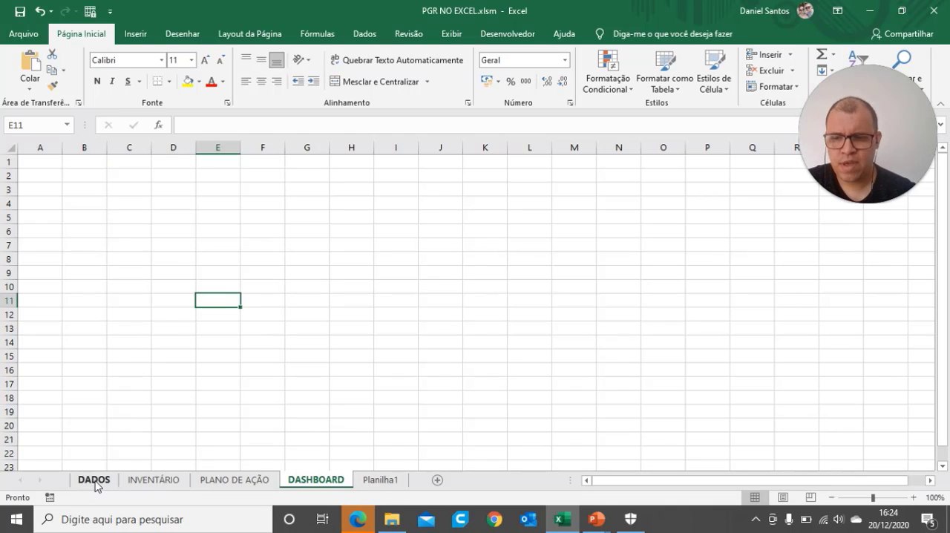
click(930, 482)
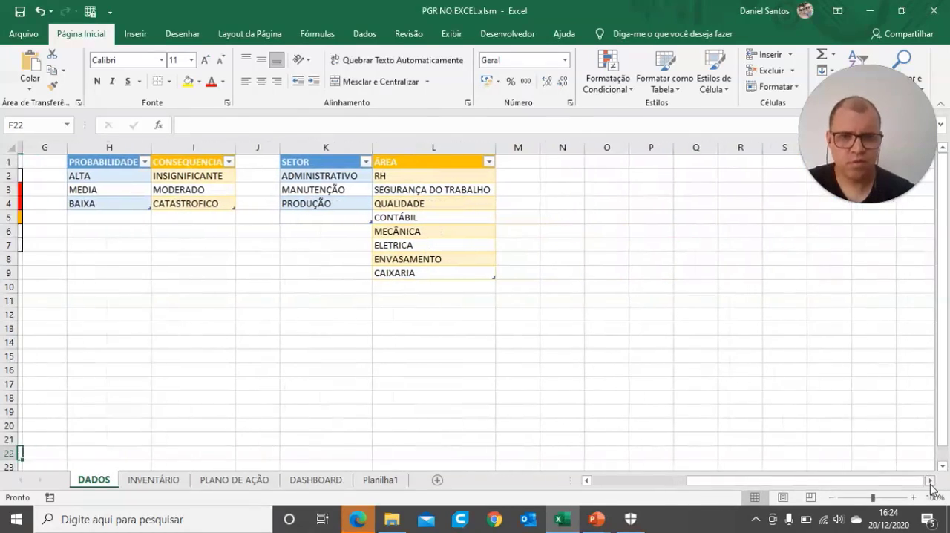
click(550, 165)
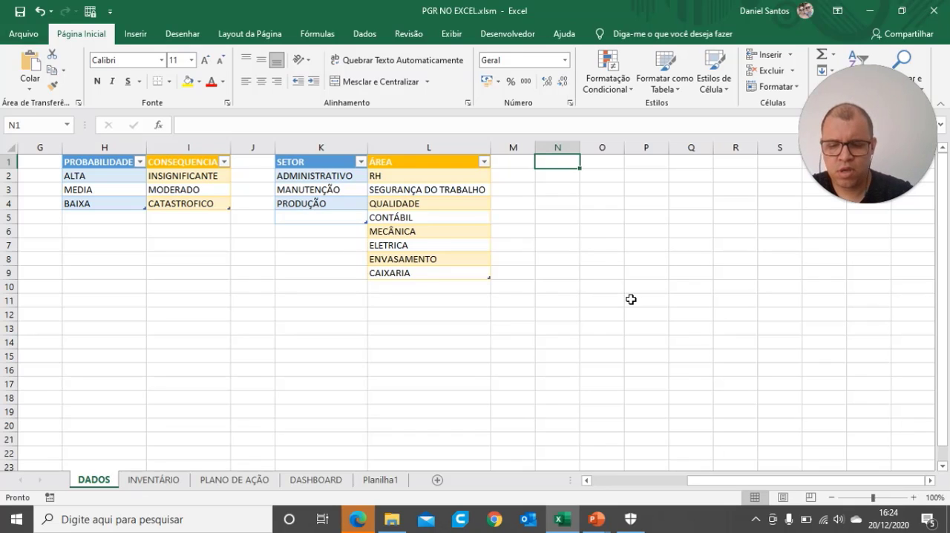
text(DASH)
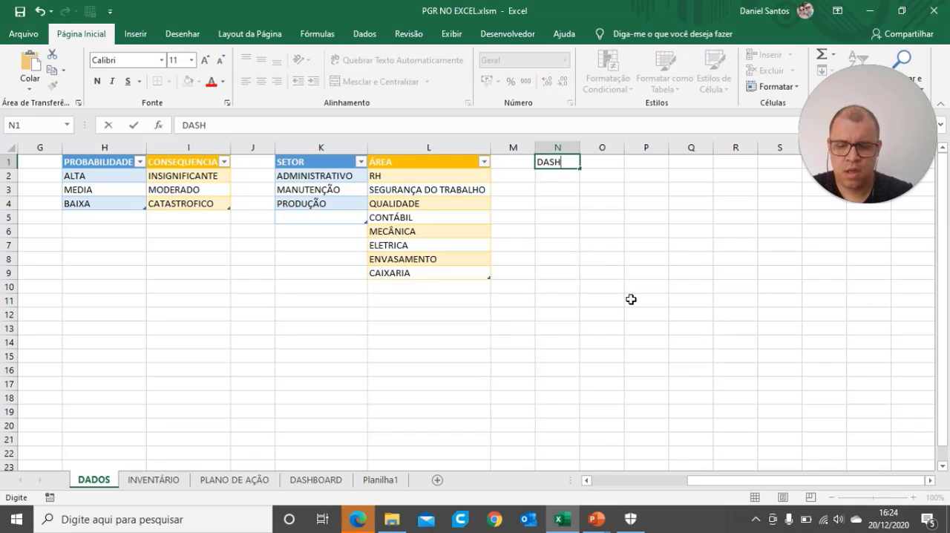
text(CONTAS)
click(631, 286)
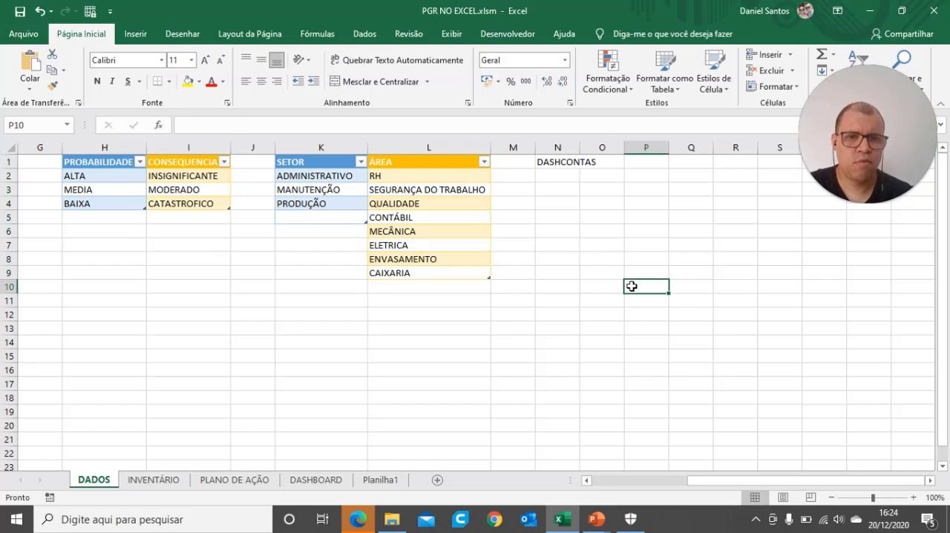
Step: Enter =CONT.SE(Tabela1[CLASSIFICAÇÃO];"BAIXA") in cell N2 of the DADOS sheet, taking the range from the INVENTÁRIO table's CLASSIFICAÇÃO column
click(548, 177)
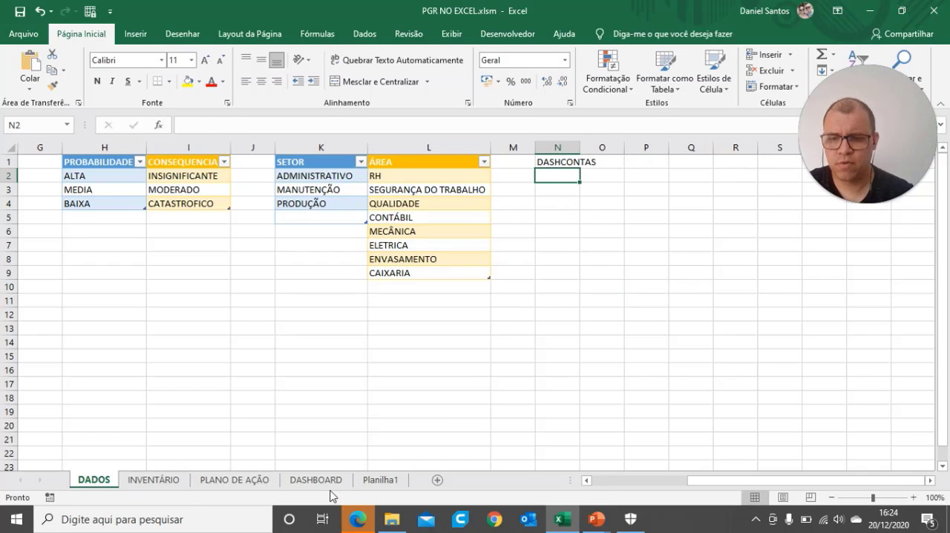
click(154, 481)
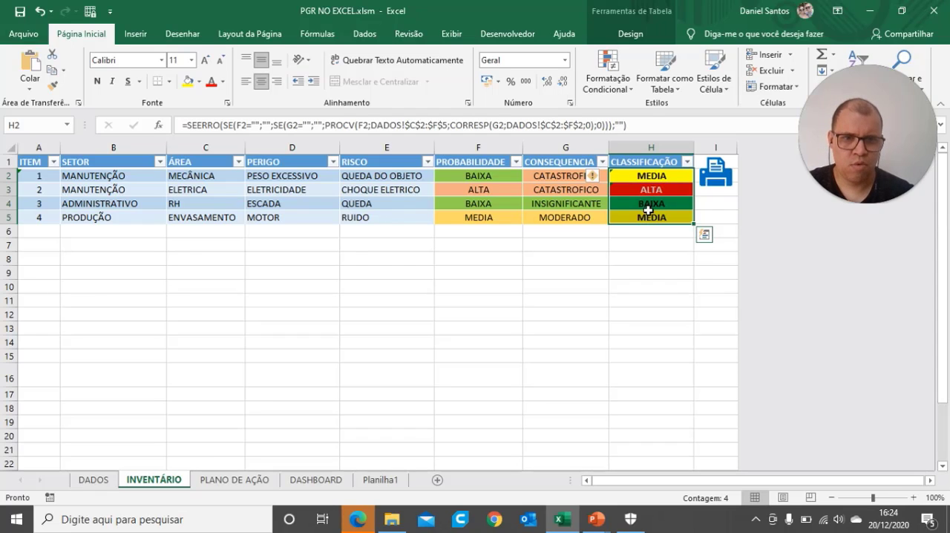
click(94, 481)
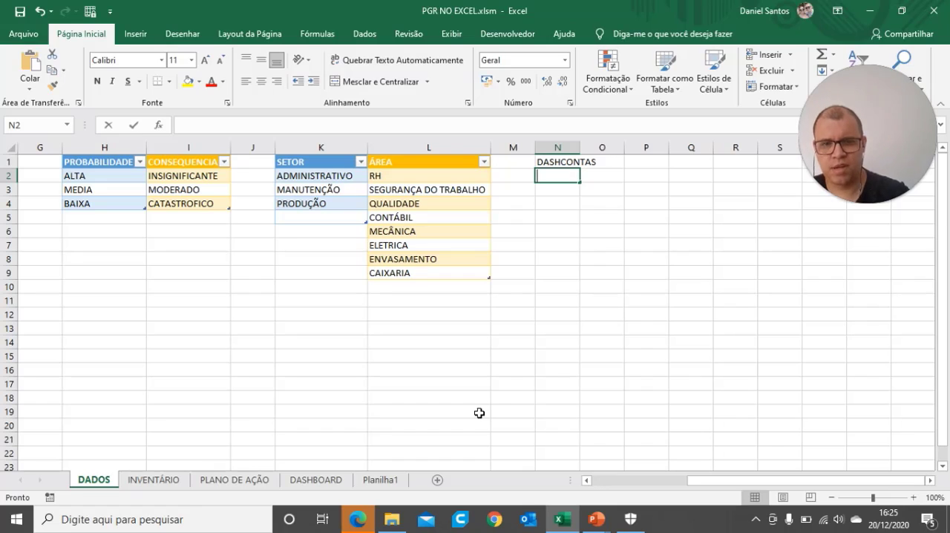
text(=CONT)
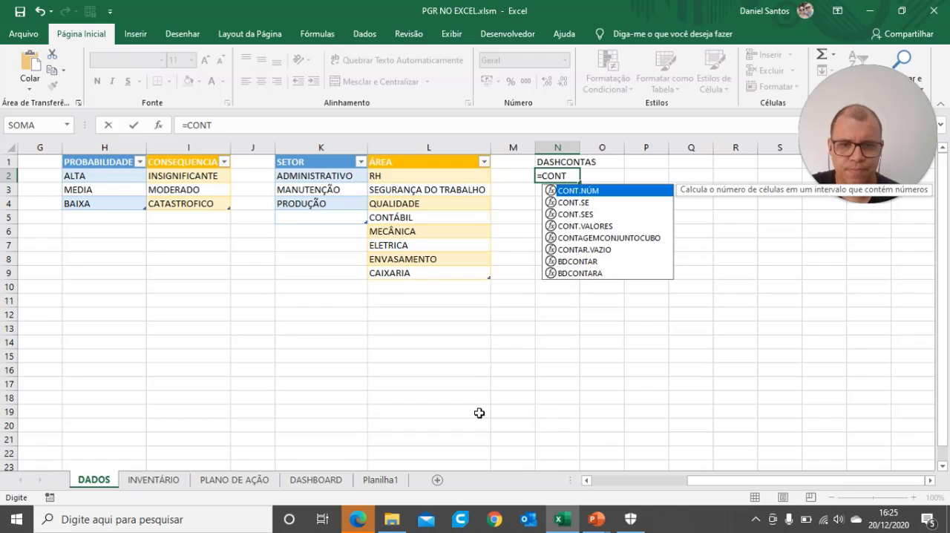
text(.)
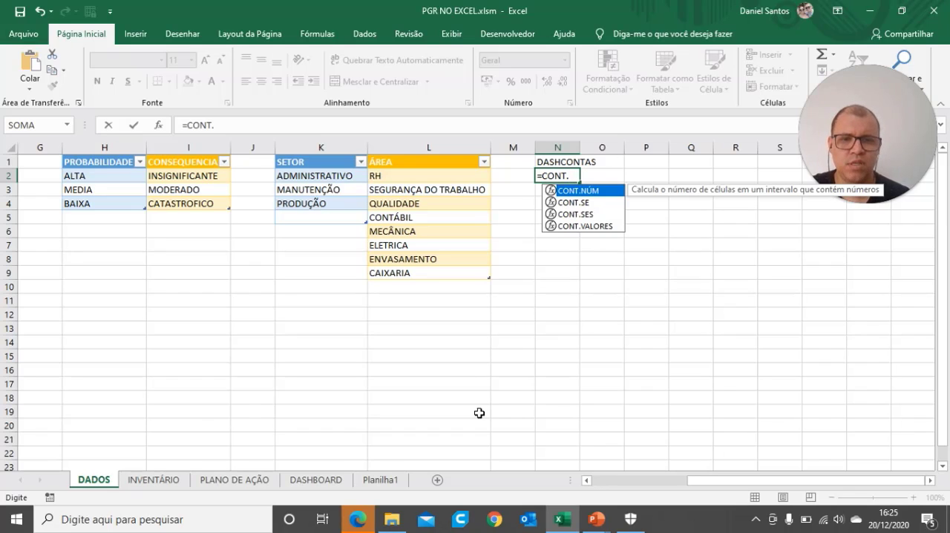
text(SE)
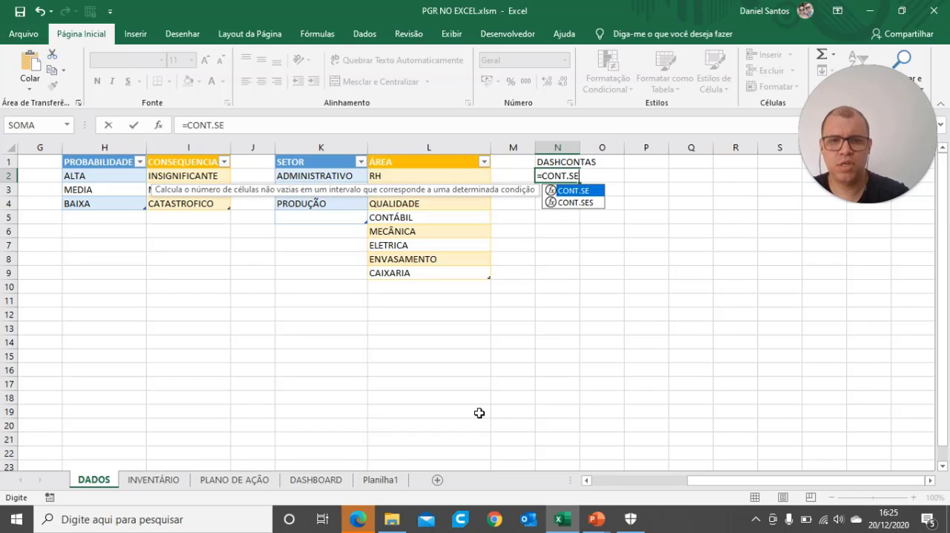
text(()
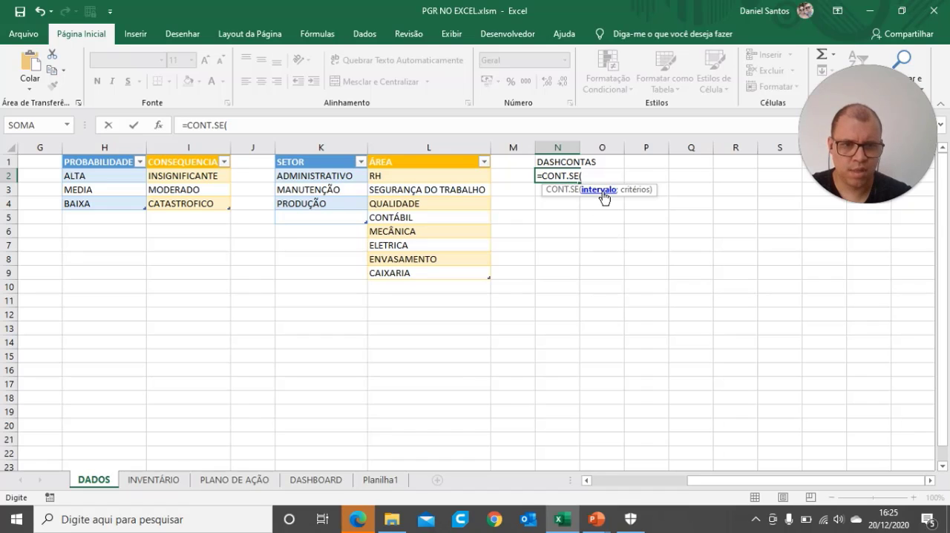
click(155, 479)
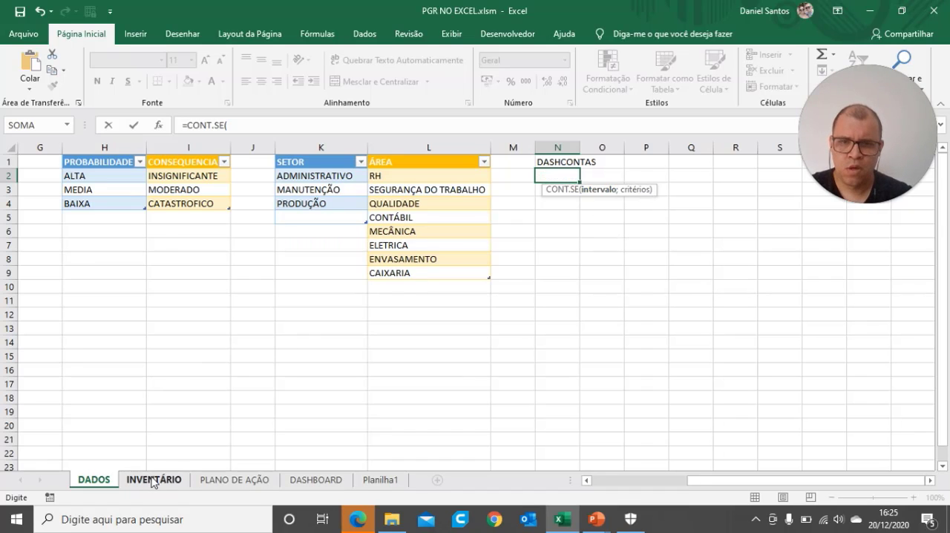
drag(650, 175, 647, 217)
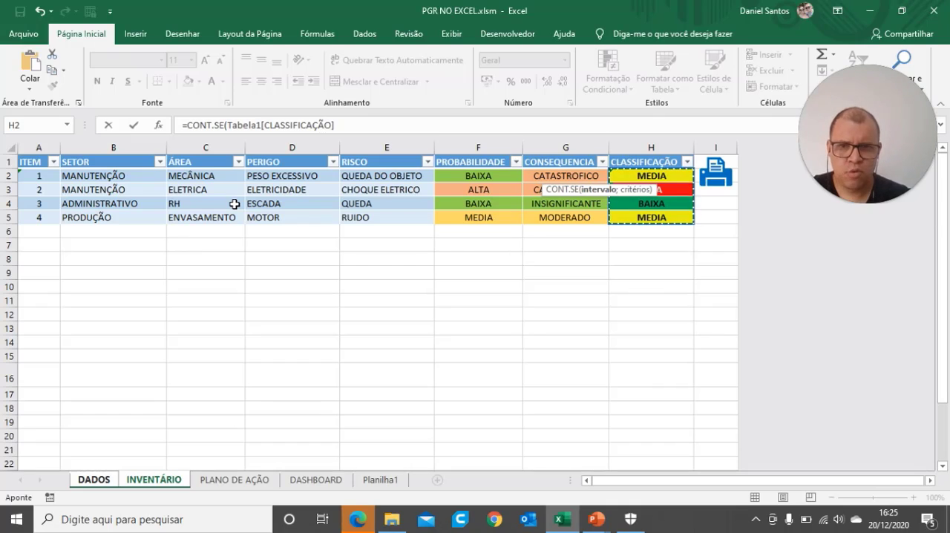
text(;)
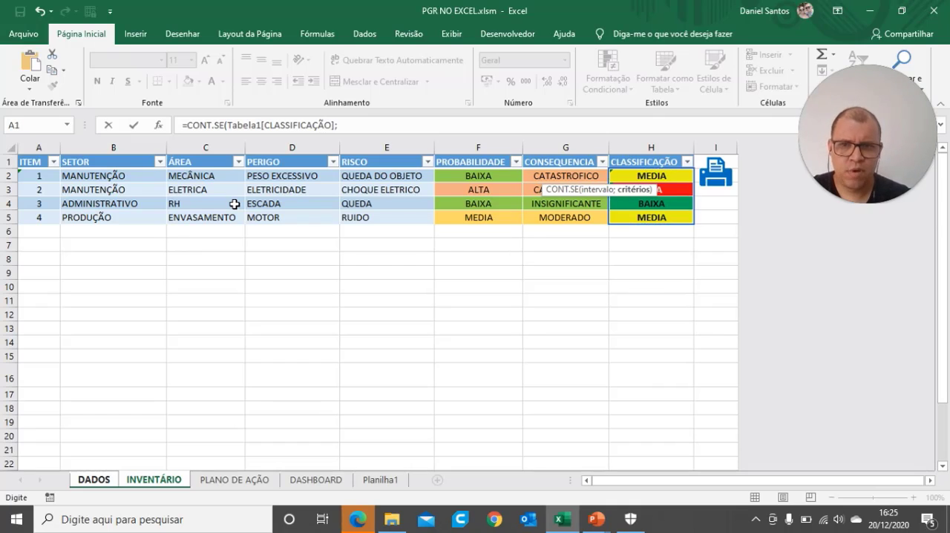
click(349, 125)
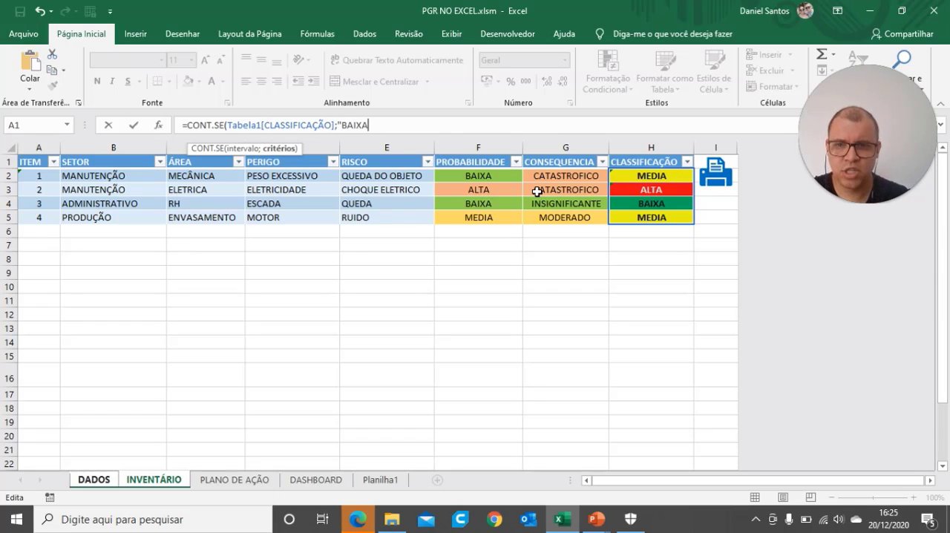
text())
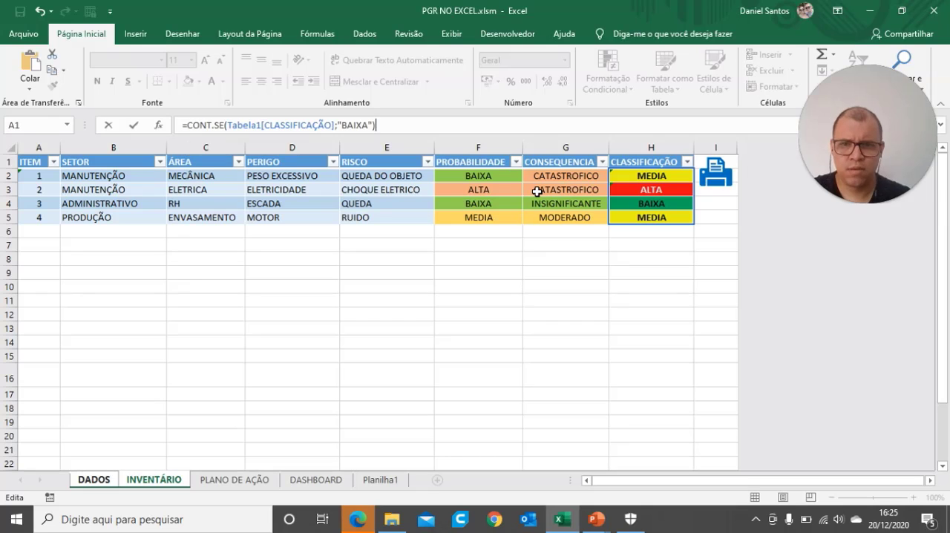
key(Return)
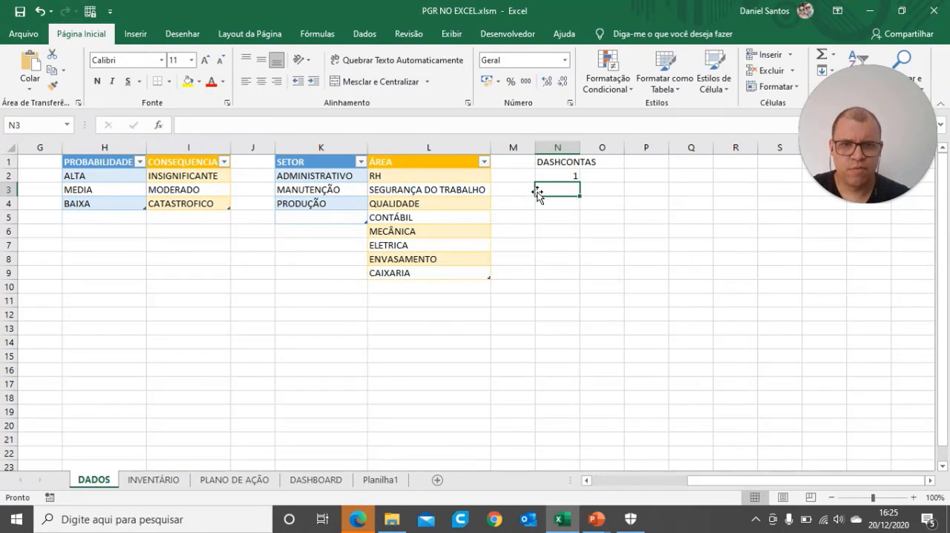
Step: Check the BAIXA count against the INVENTÁRIO sheet and copy the formula from N2 down to N3:N4 in DADOS
click(572, 177)
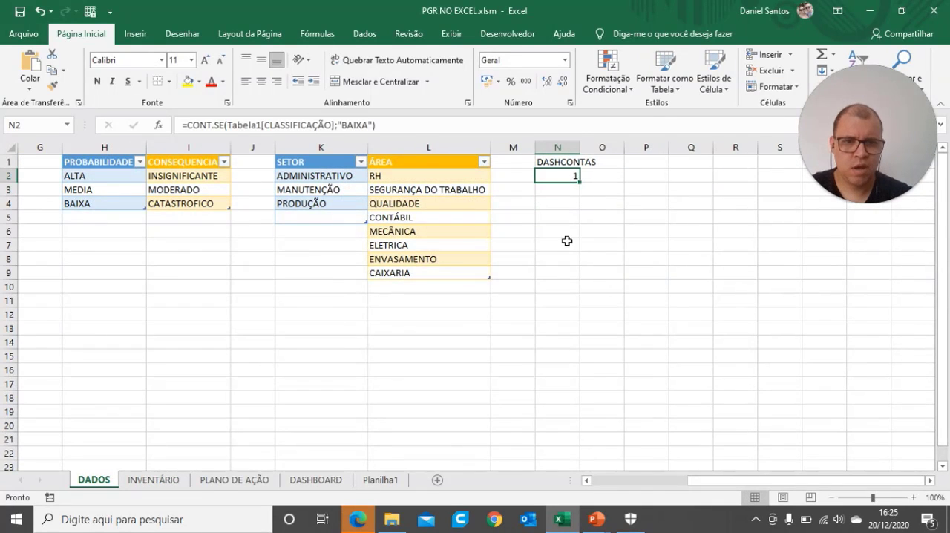
click(151, 480)
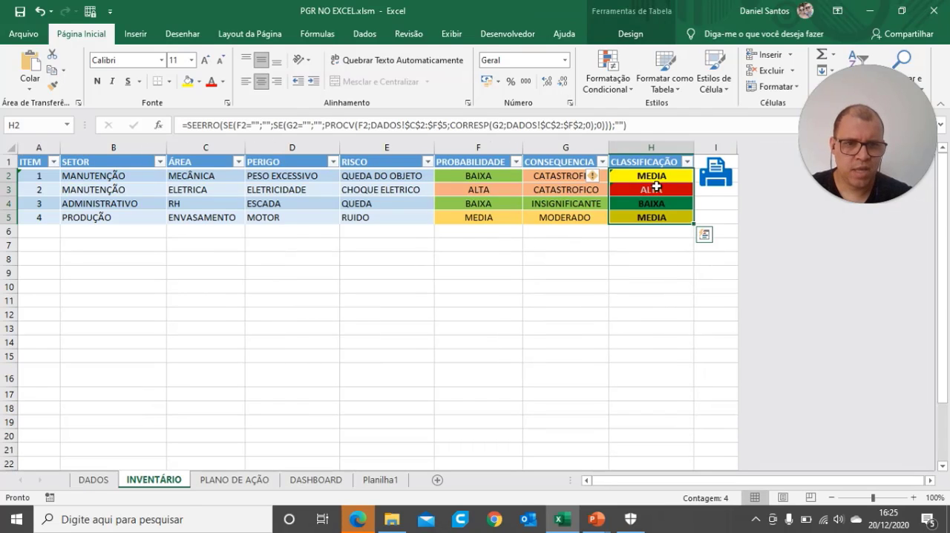
click(660, 233)
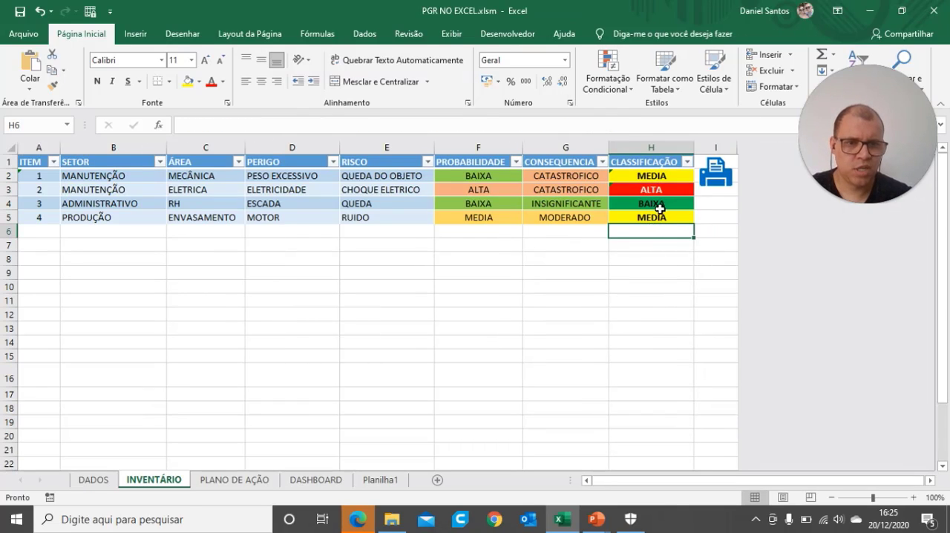
click(100, 487)
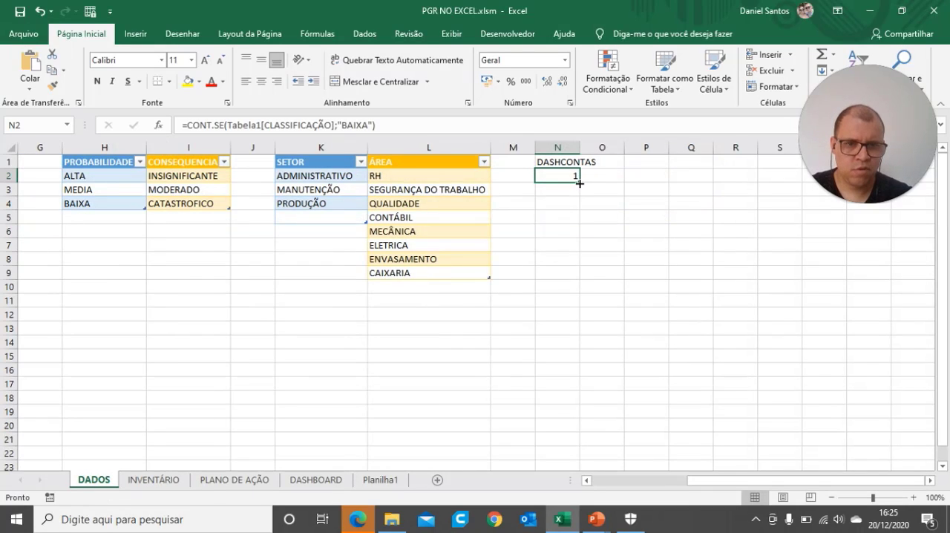
drag(579, 181, 580, 210)
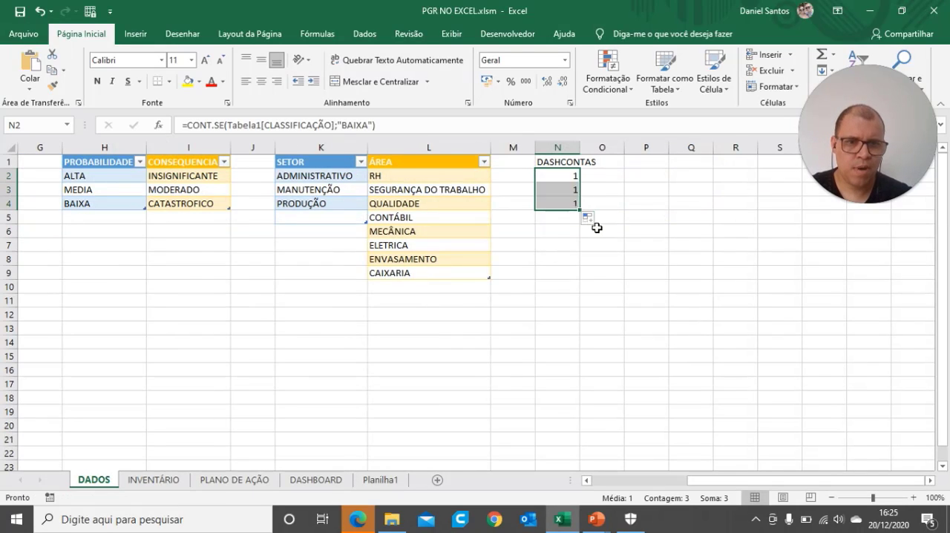
click(637, 201)
click(569, 176)
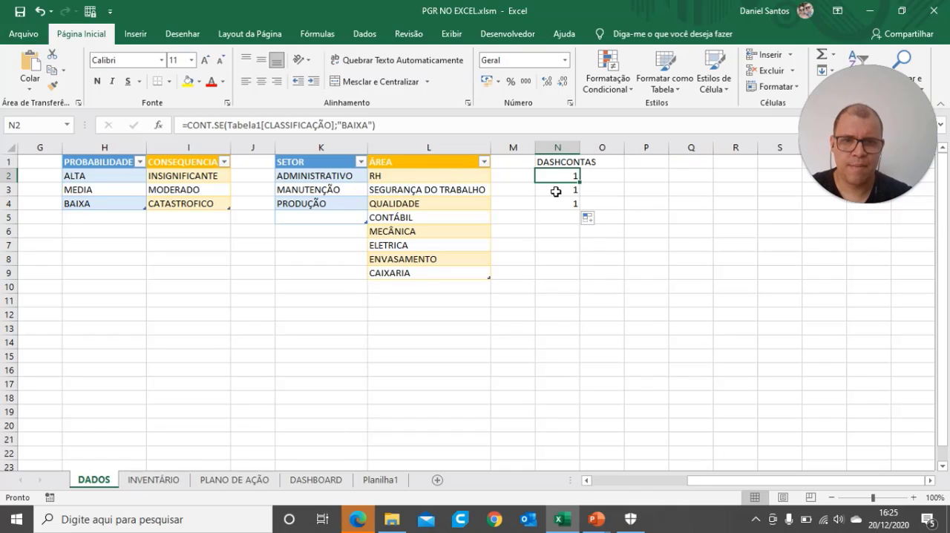
Step: Change the CONT.SE criterion in cell N3 to "MEDIA"
click(556, 191)
click(366, 126)
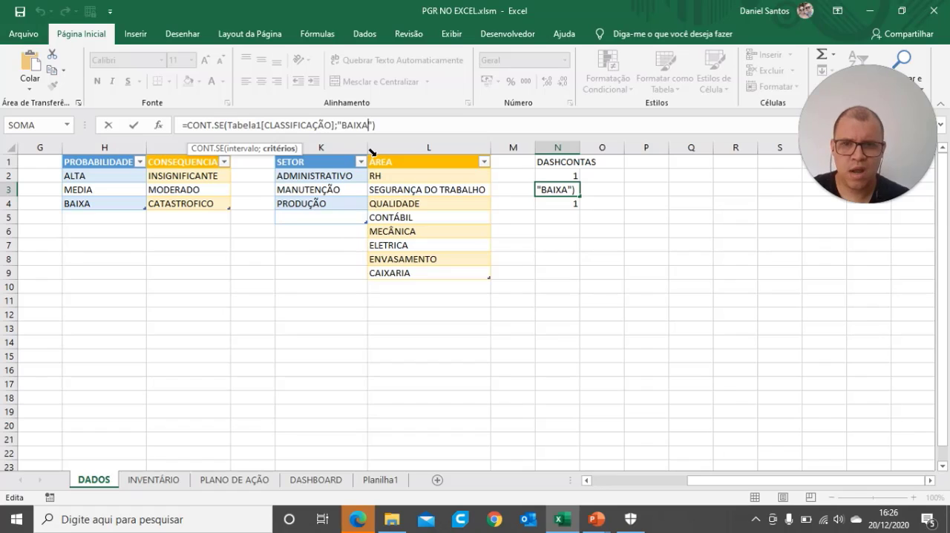
key(BackSpace)
key(BackSpace)
key(BackSpace)
key(BackSpace)
key(BackSpace)
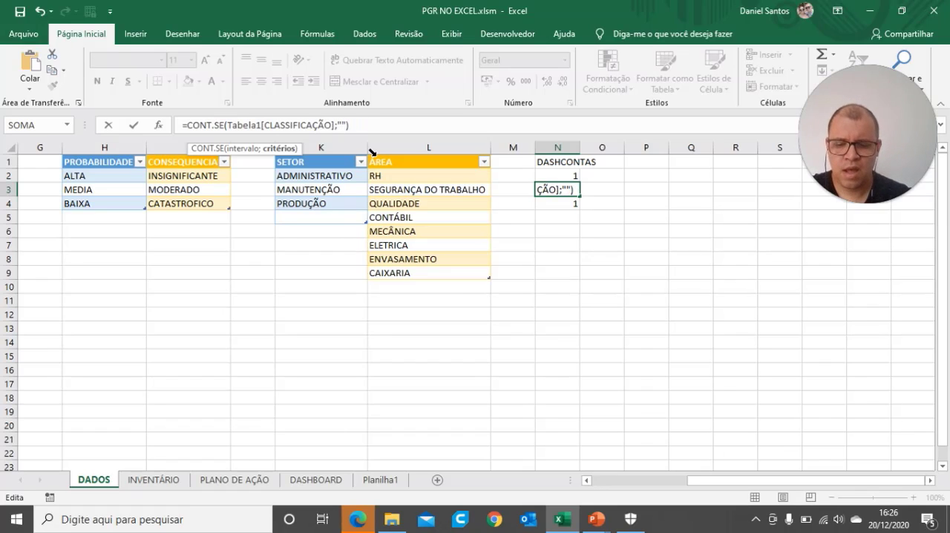
text(M)
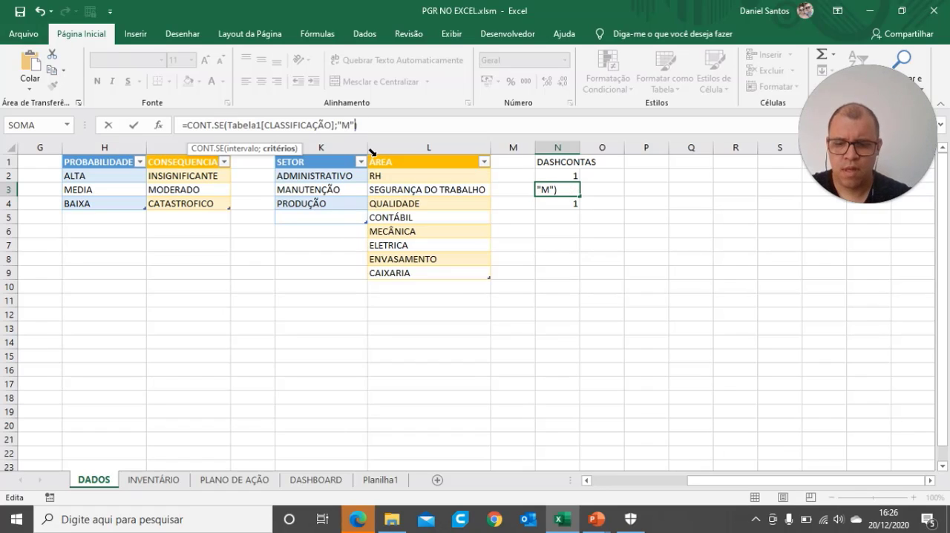
text(EDIA)
key(Return)
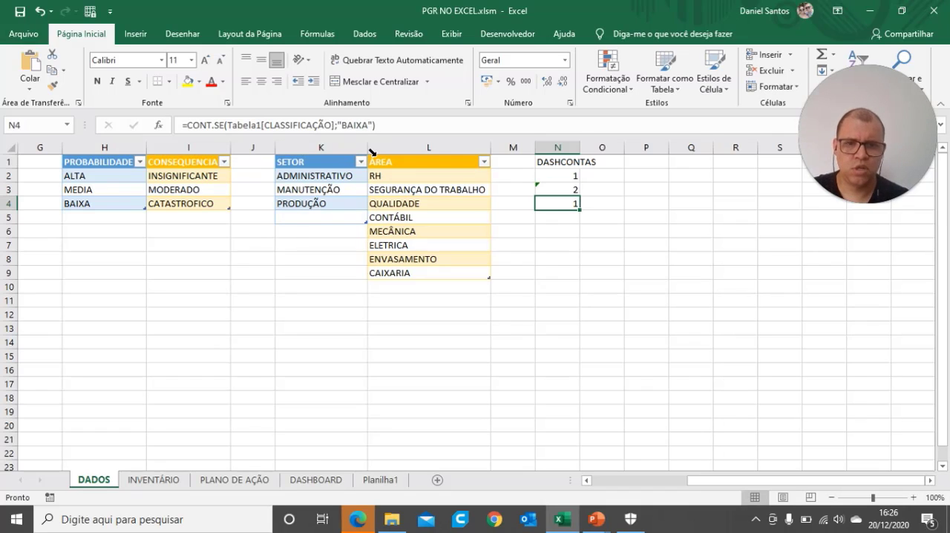
Step: Change the CONT.SE criterion in cell N4 to "ALTA"
click(370, 126)
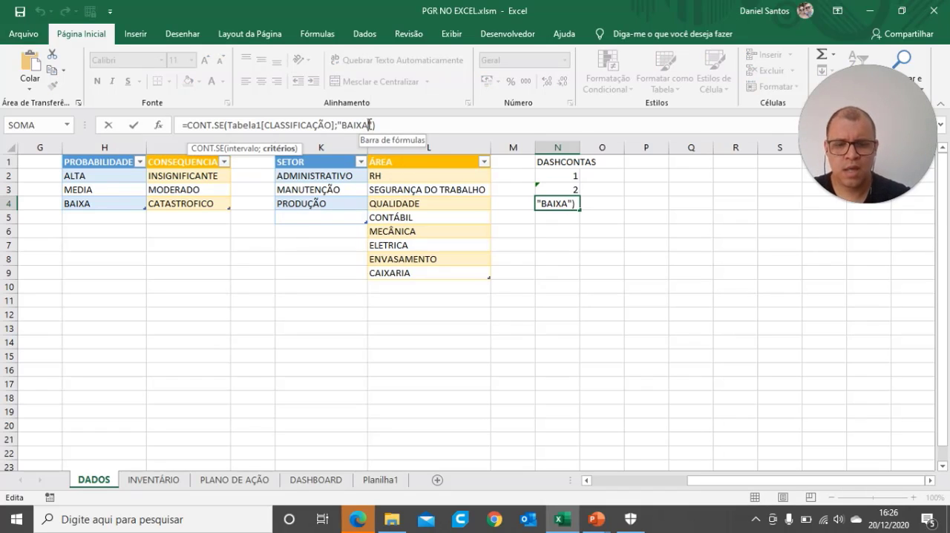
key(BackSpace)
key(BackSpace)
key(BackSpace)
key(BackSpace)
key(BackSpace)
text(ALTA)
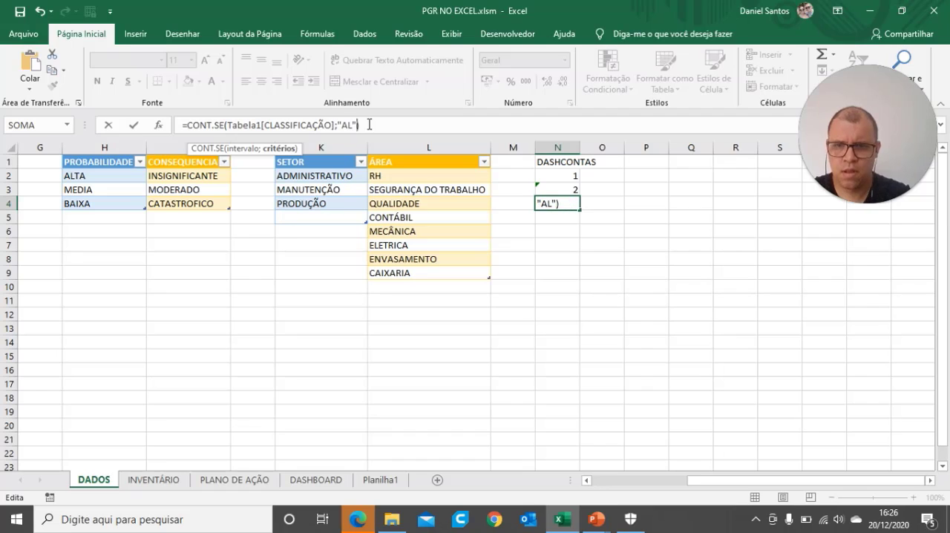
key(Return)
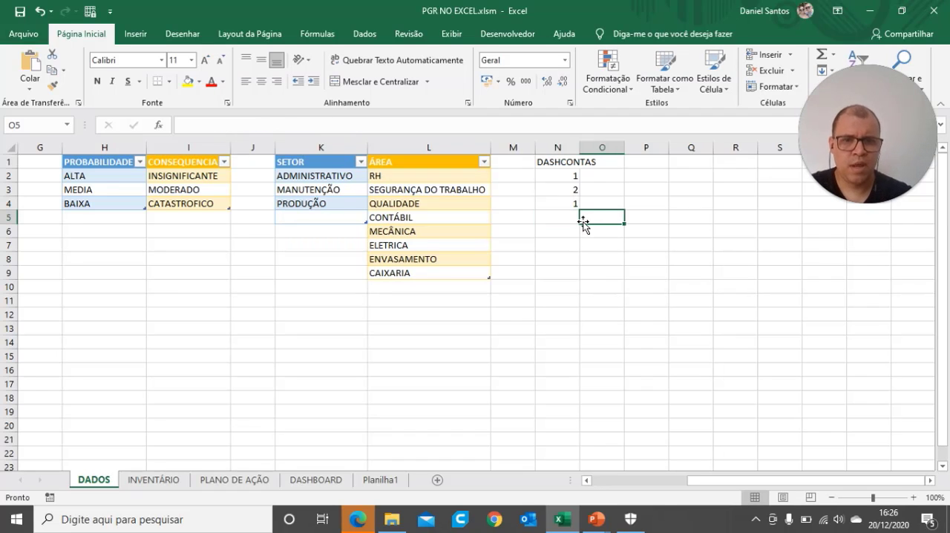
Step: Widen column N to fit the DASHCONTAS heading and check the three count formulas in N2:N4
click(573, 179)
drag(576, 184, 572, 208)
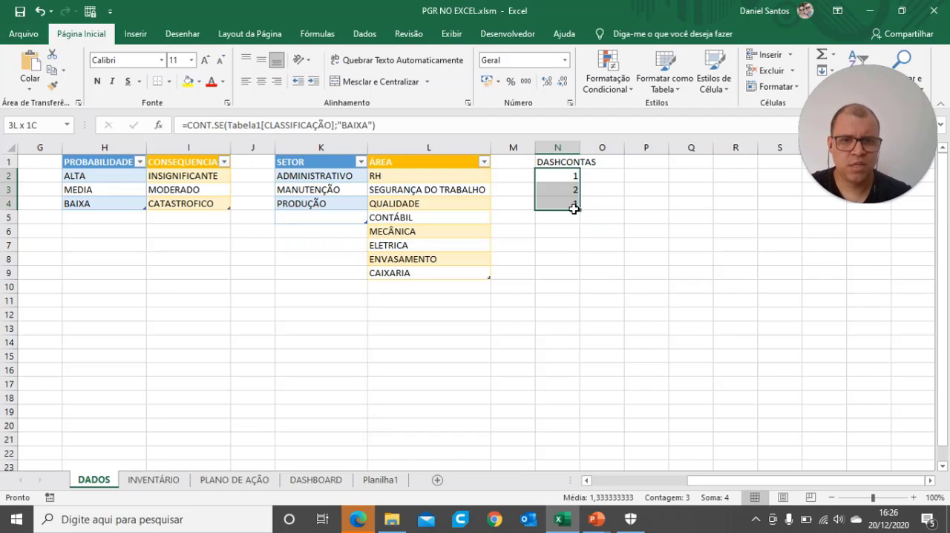
click(630, 233)
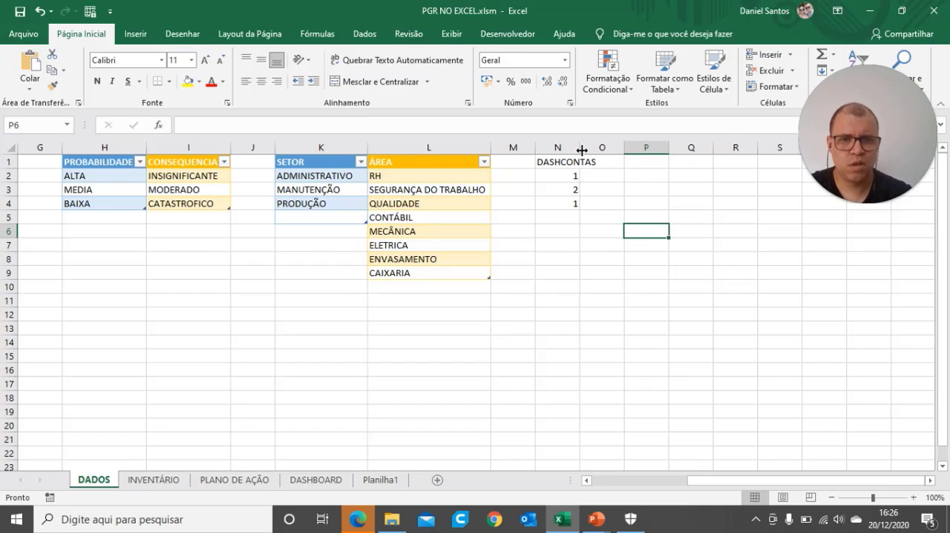
drag(583, 150, 600, 149)
click(564, 184)
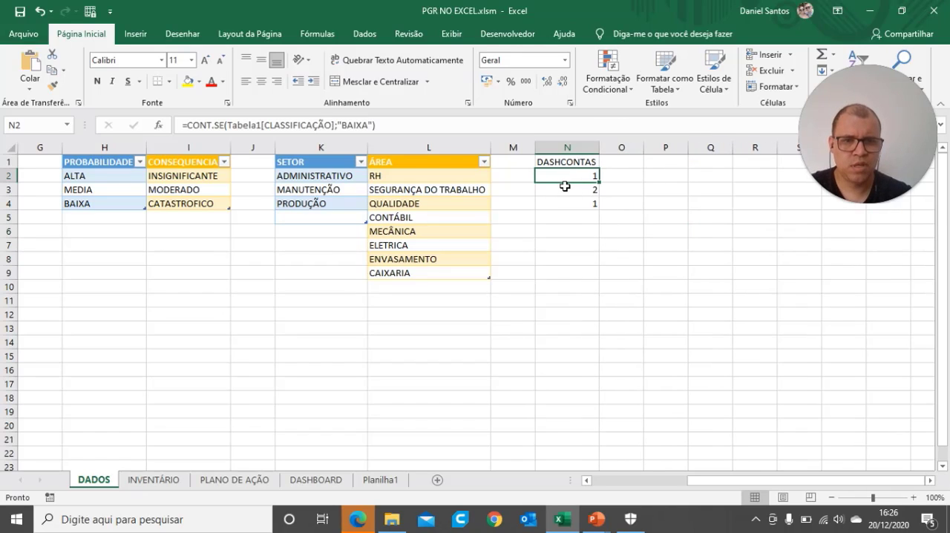
click(565, 186)
click(566, 202)
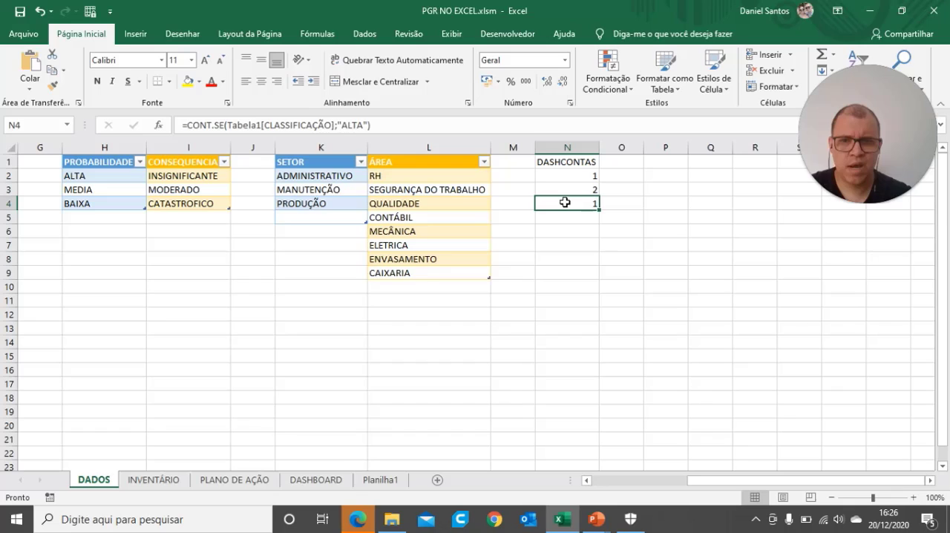
click(548, 268)
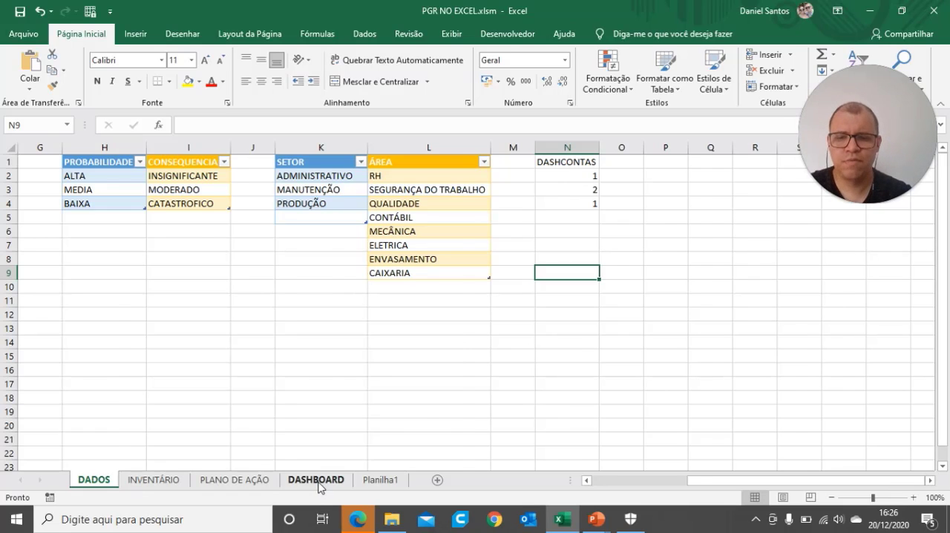
Step: Look over the DADOS and INVENTÁRIO sheets and open the DASHBOARD sheet
click(318, 481)
click(95, 489)
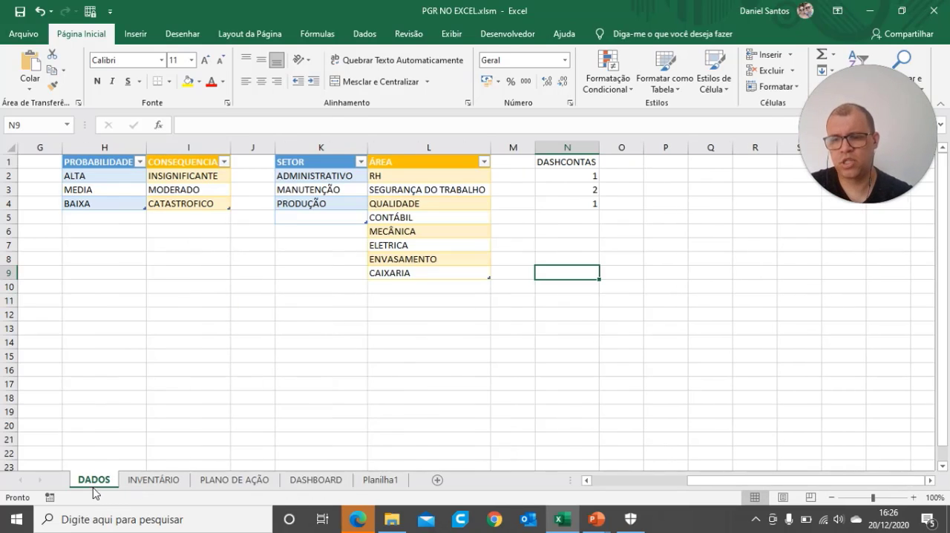
click(336, 486)
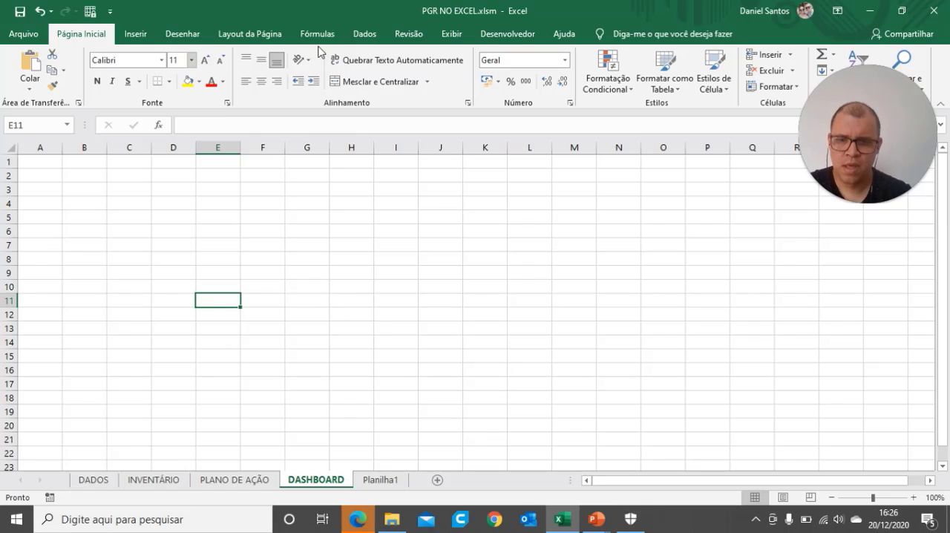
click(108, 481)
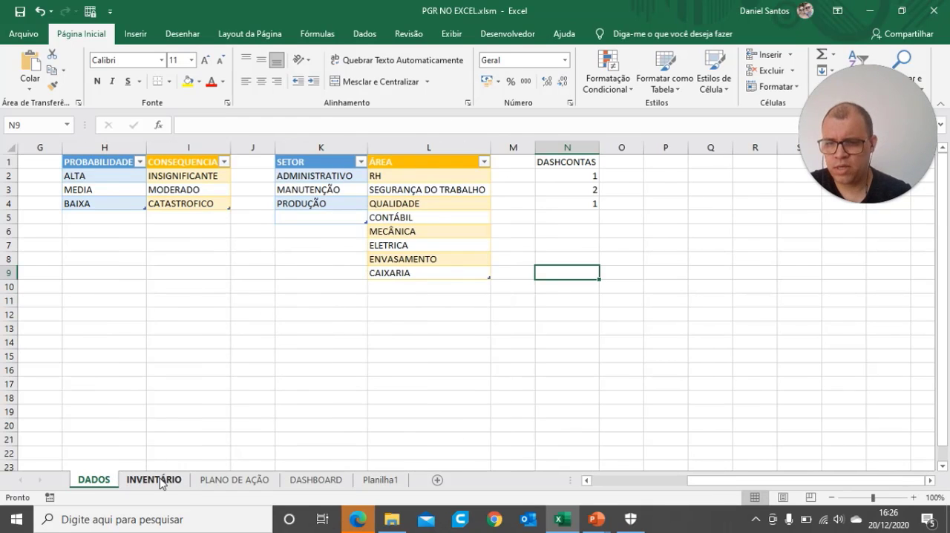
click(153, 480)
click(304, 481)
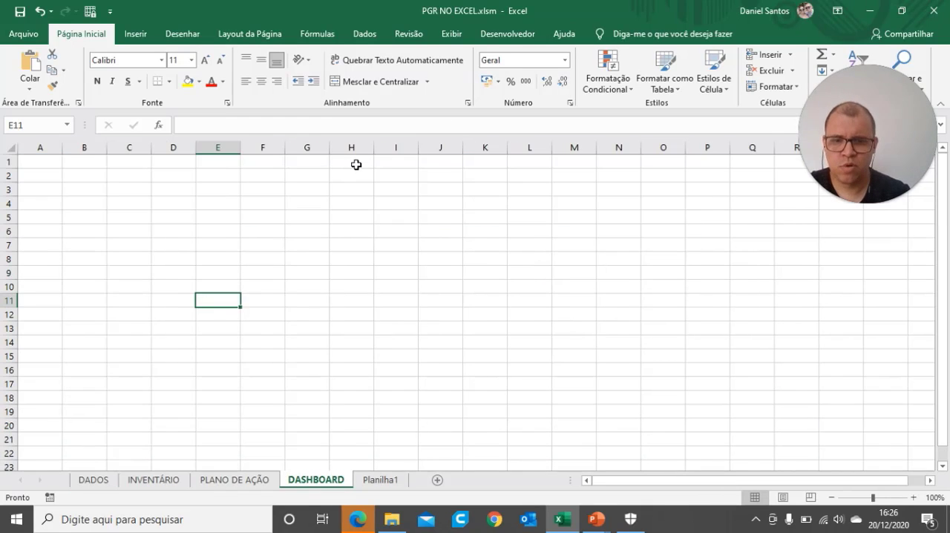
Step: Add the centred page header "DASHBOARD PGR" to the DASHBOARD sheet in page layout view
click(249, 33)
click(783, 497)
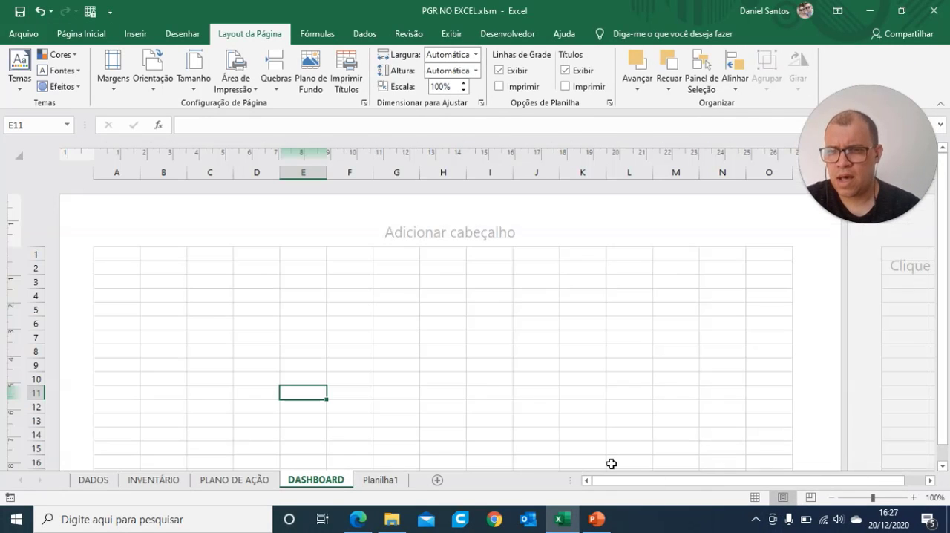
click(437, 238)
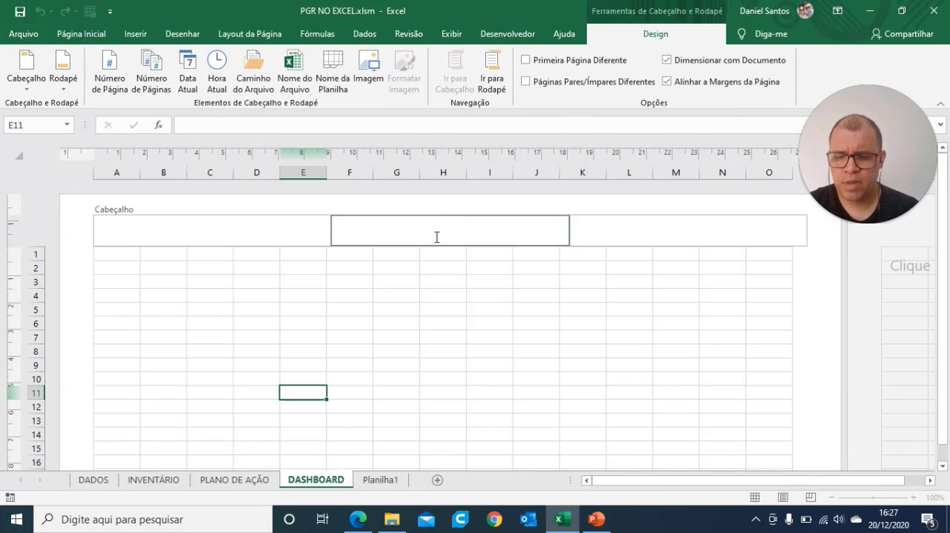
text(DAS)
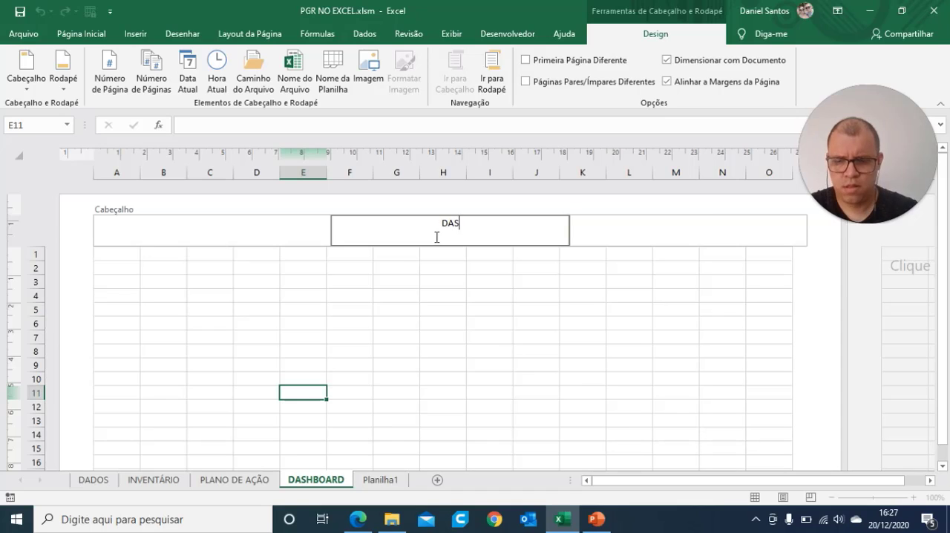
text(HBOARD)
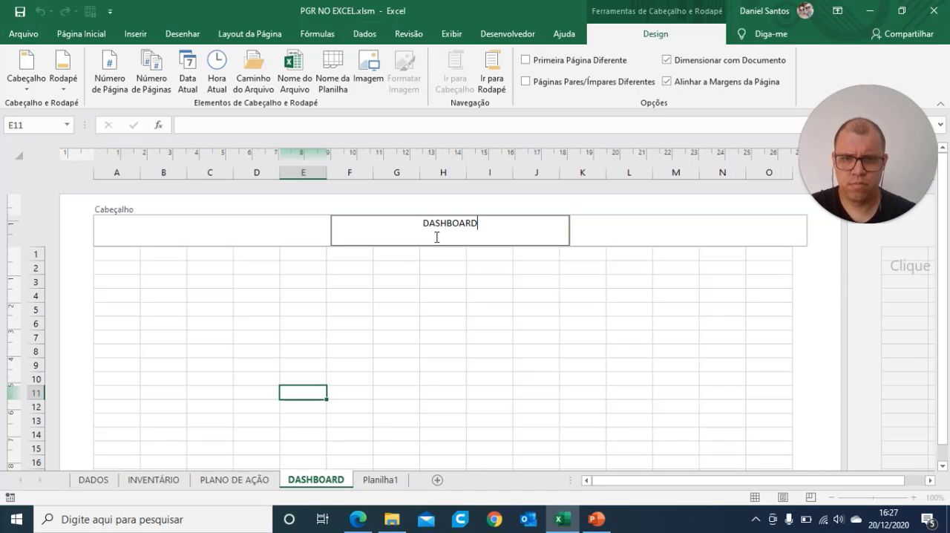
text( PGR)
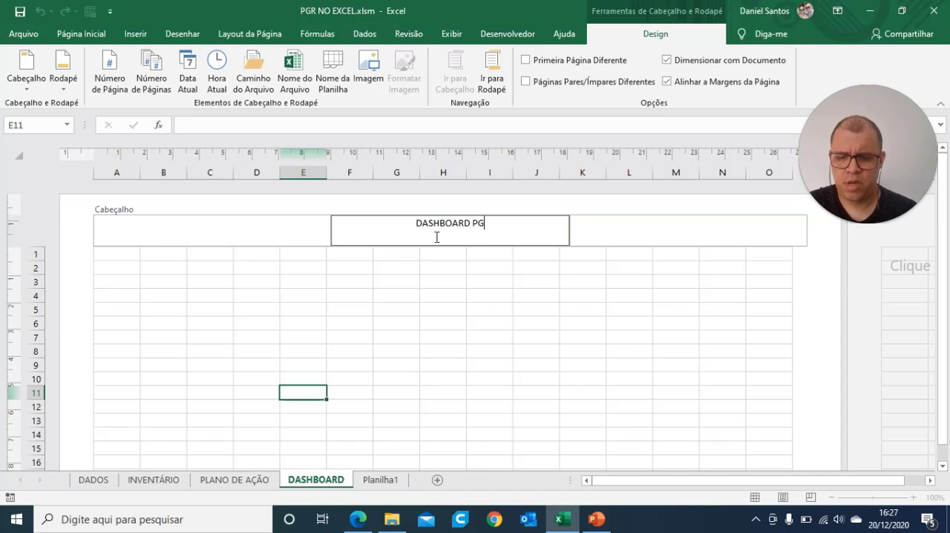
click(545, 323)
scroll(577, 373, down, 6)
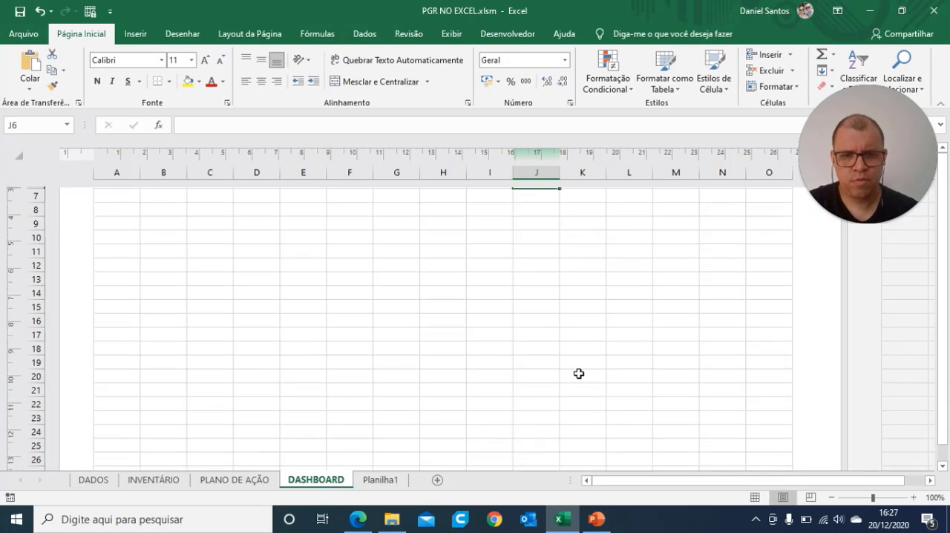
scroll(579, 373, up, 7)
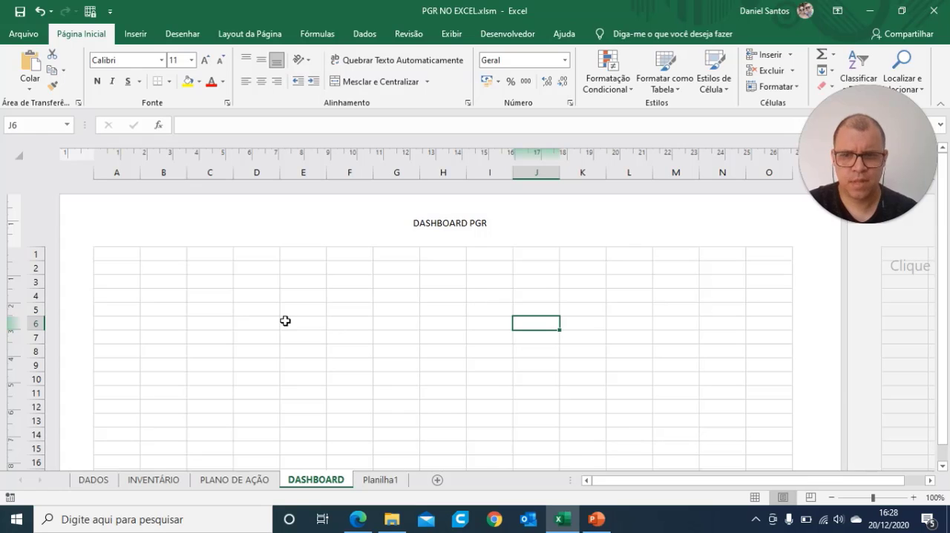
scroll(285, 321, down, 1)
scroll(285, 321, up, 1)
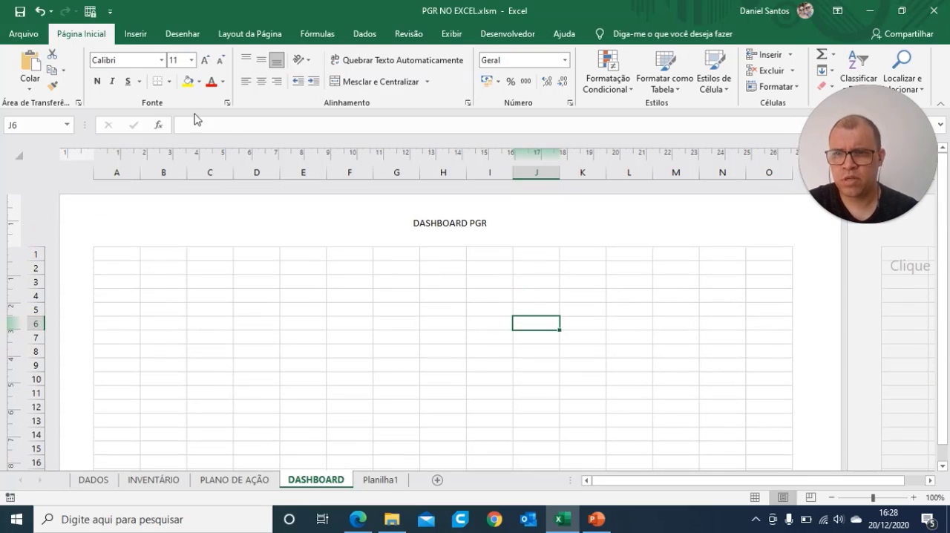
Step: Return the DASHBOARD sheet to normal view and hide all columns from P onward
click(756, 498)
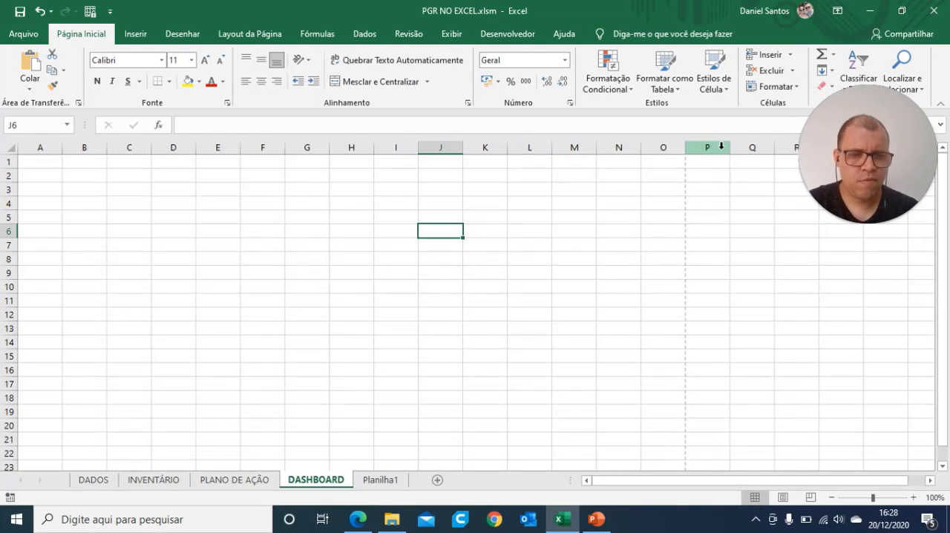
click(721, 146)
key(ctrl+shift+Right)
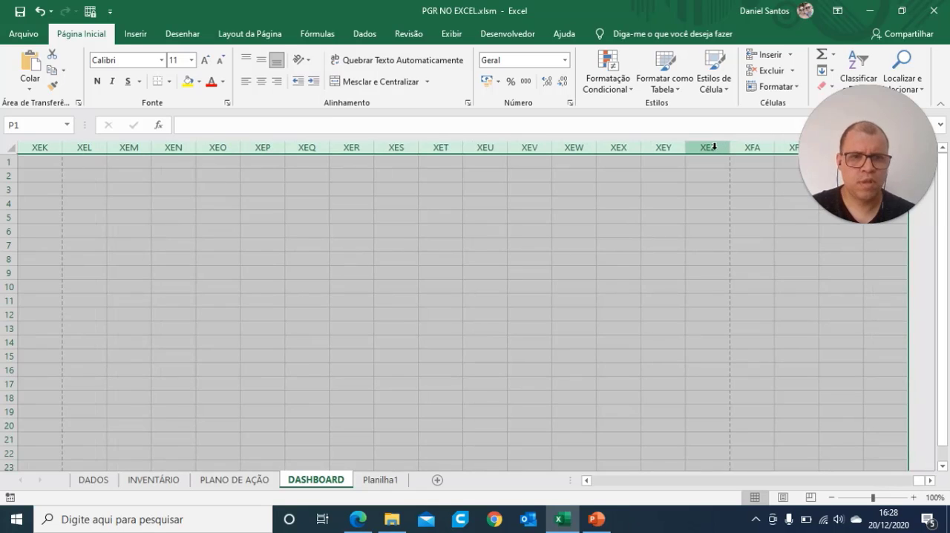
right_click(721, 147)
click(756, 330)
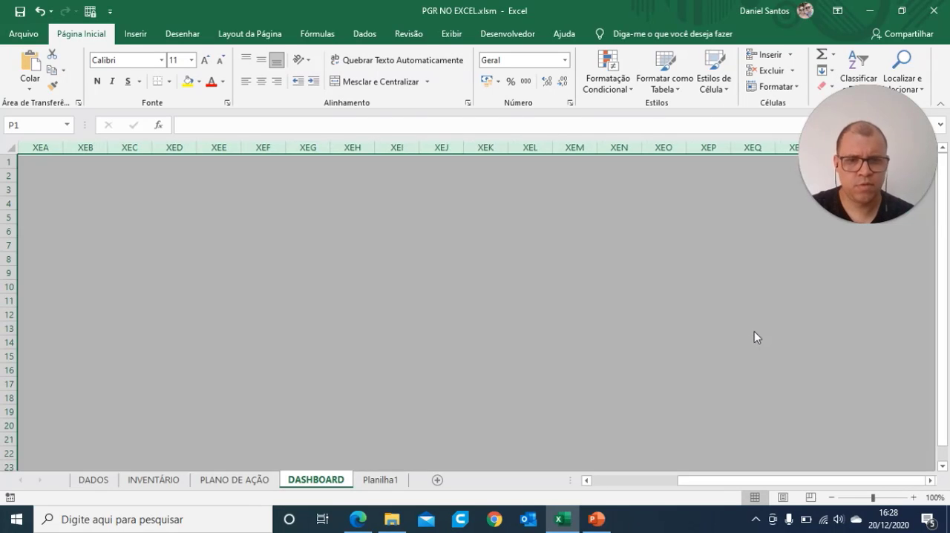
scroll(350, 289, down, 3)
scroll(352, 289, up, 3)
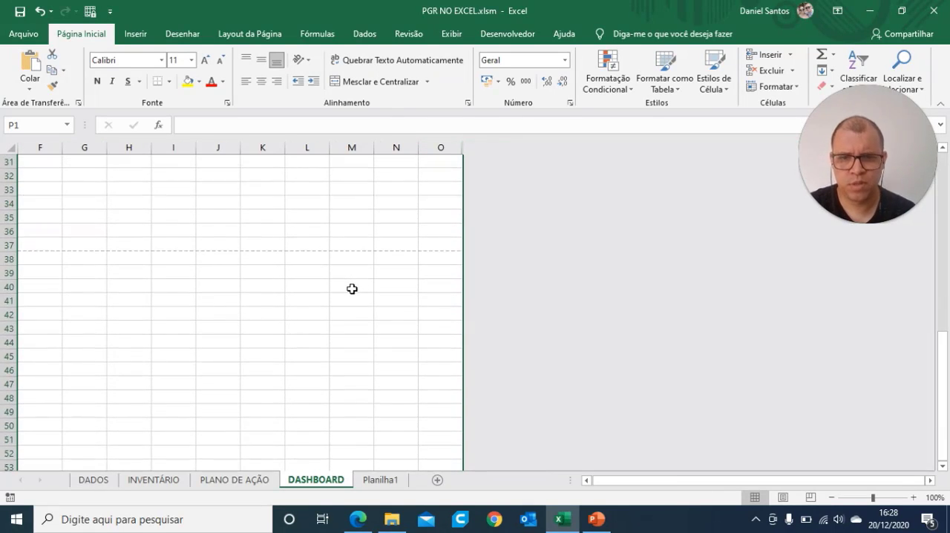
click(587, 480)
click(587, 480)
click(586, 480)
click(586, 480)
click(586, 480)
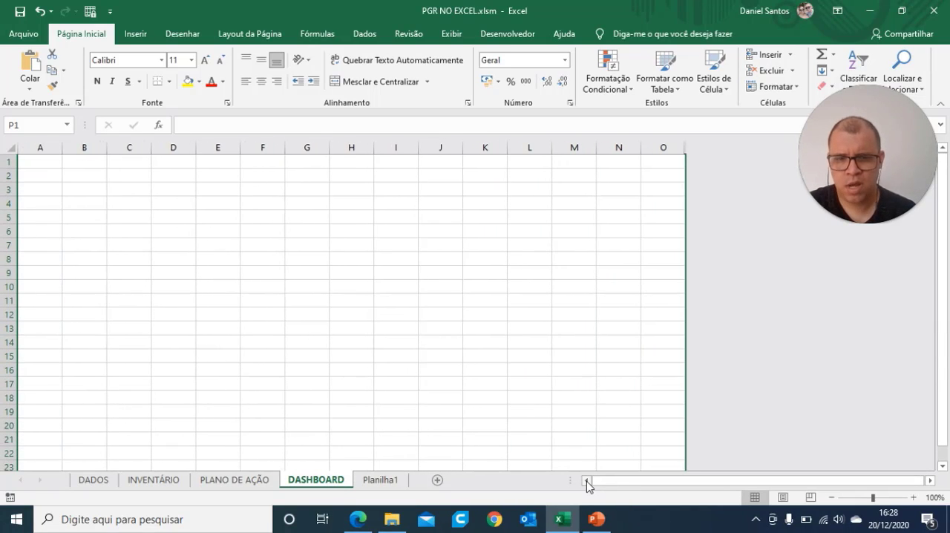
Step: Draw a rounded rectangle about 5.9 cm wide and 1.9 cm high over rows 5 to 8, across columns A to D
click(145, 37)
click(175, 94)
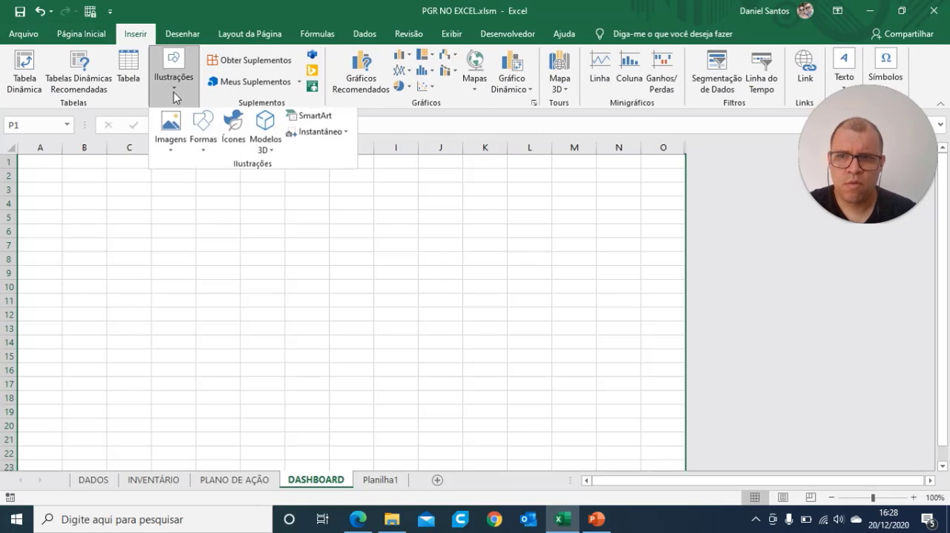
click(202, 131)
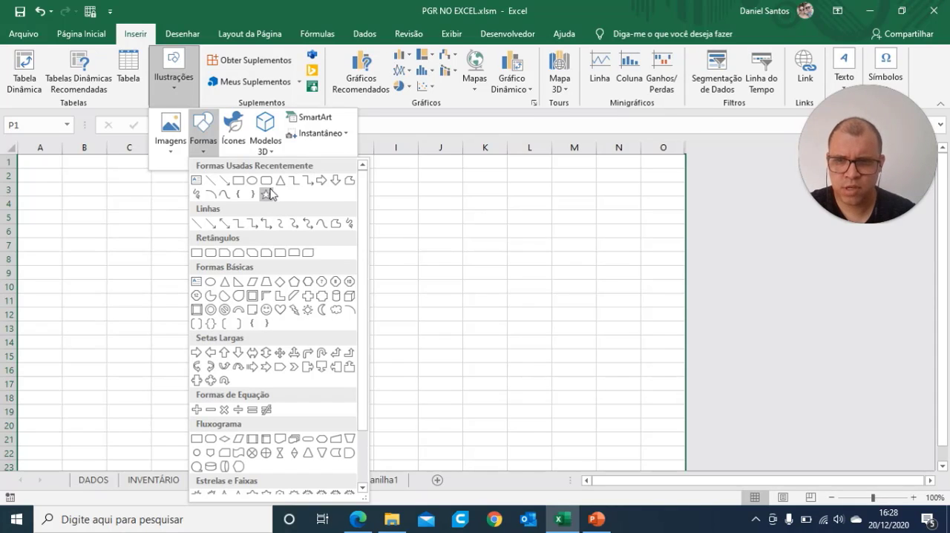
click(266, 183)
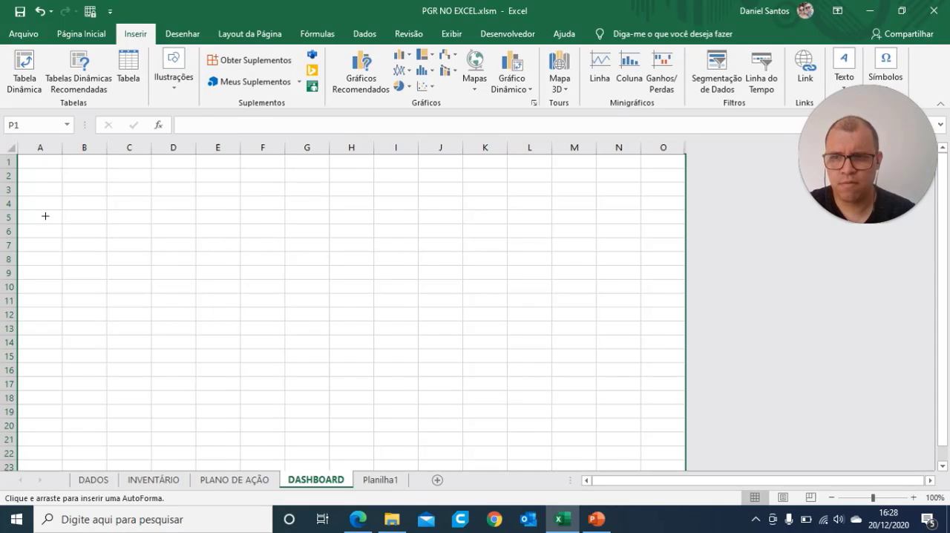
drag(45, 207, 145, 249)
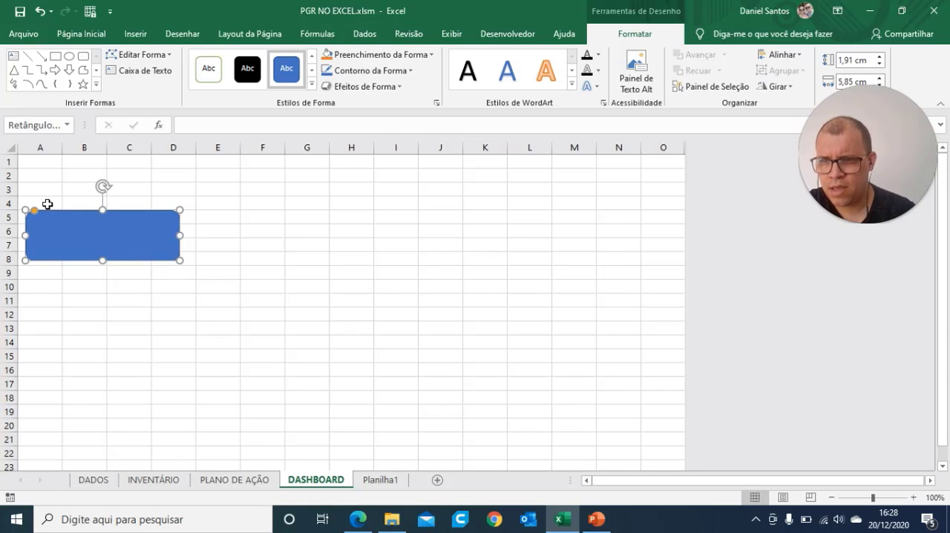
Step: Enter the label "BAIXA" in cell A4 and nudge the blue rectangle slightly down beneath it
click(46, 204)
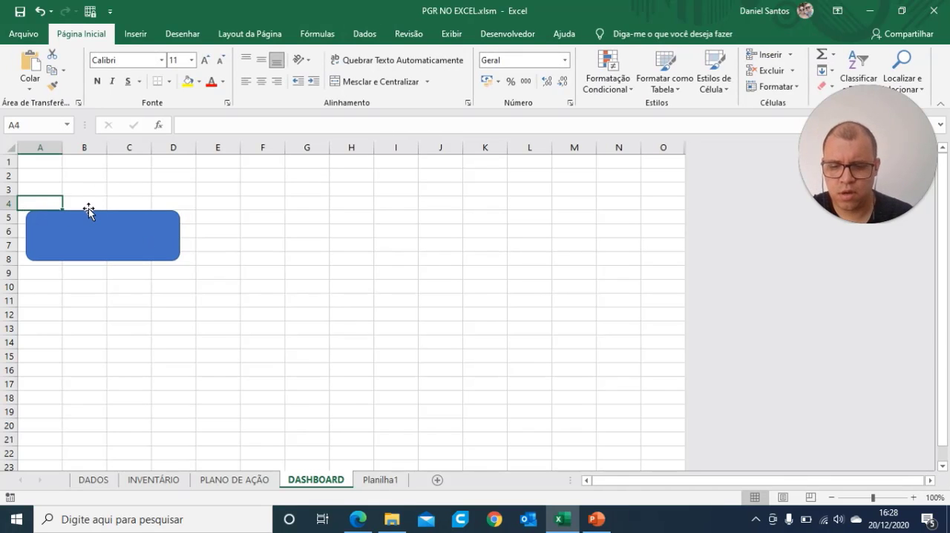
text(A)
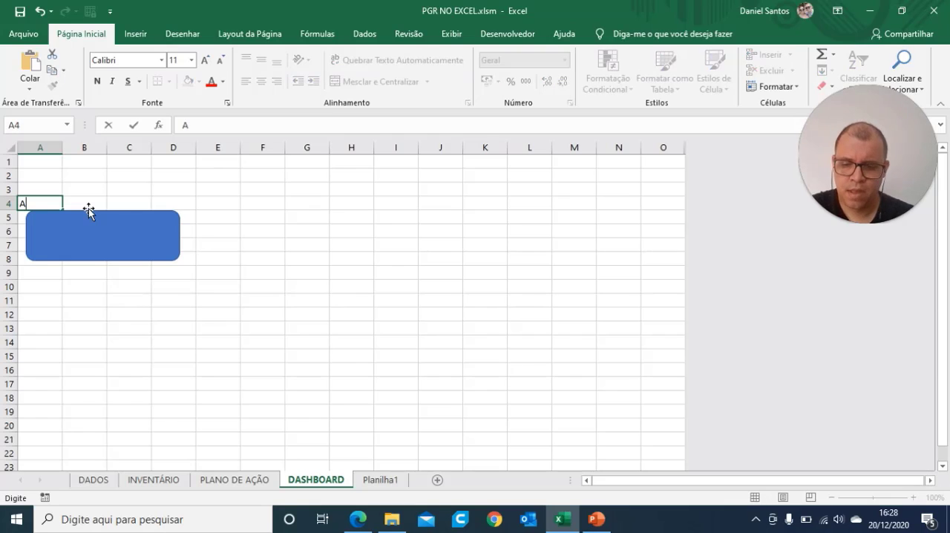
key(BackSpace)
text(BAIXA)
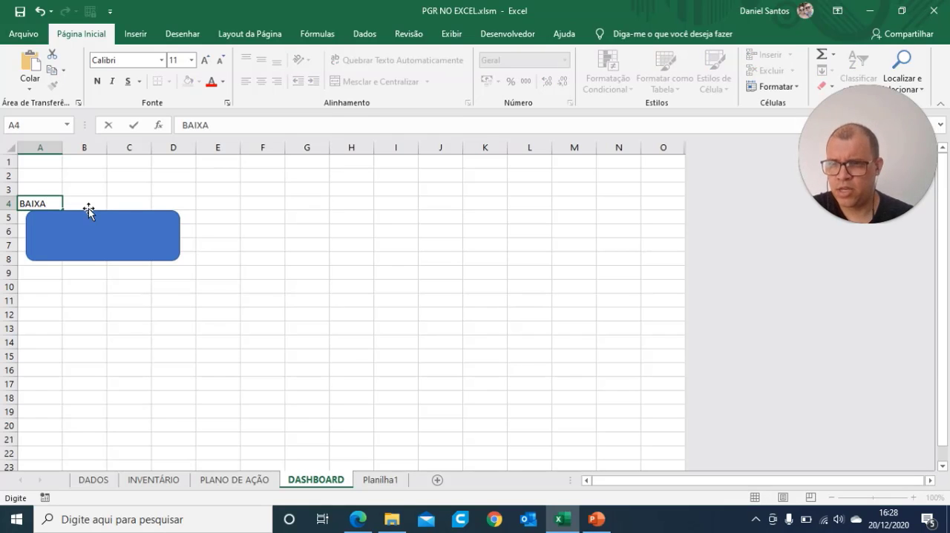
click(122, 282)
drag(91, 248, 89, 251)
Step: Format the BAIXA label in A4 as right-aligned, vertically centred, bold and size 16
click(53, 202)
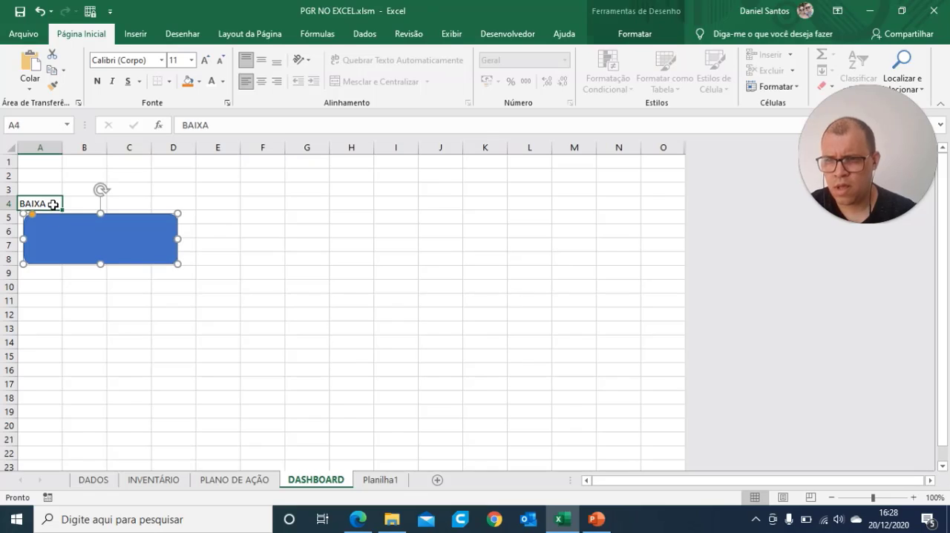
click(276, 83)
click(261, 59)
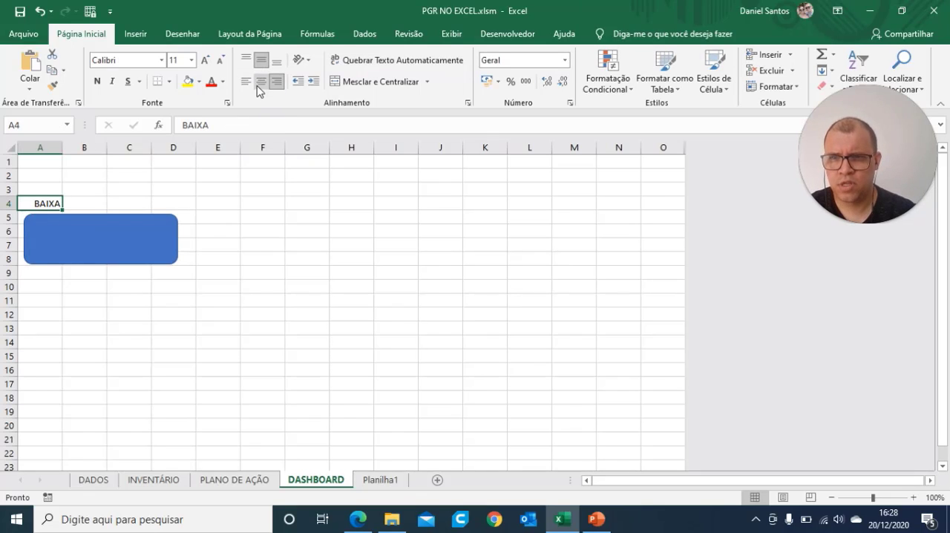
click(96, 81)
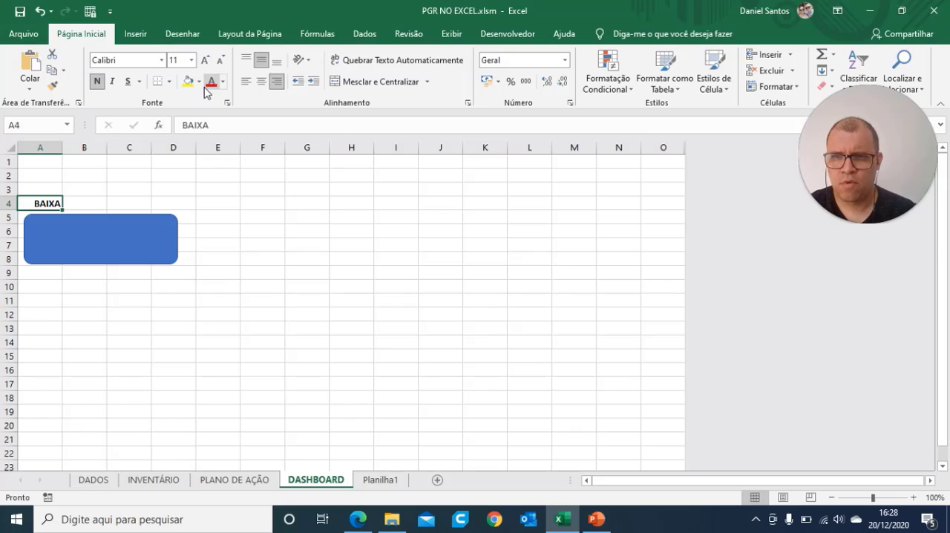
click(207, 60)
click(206, 59)
click(207, 59)
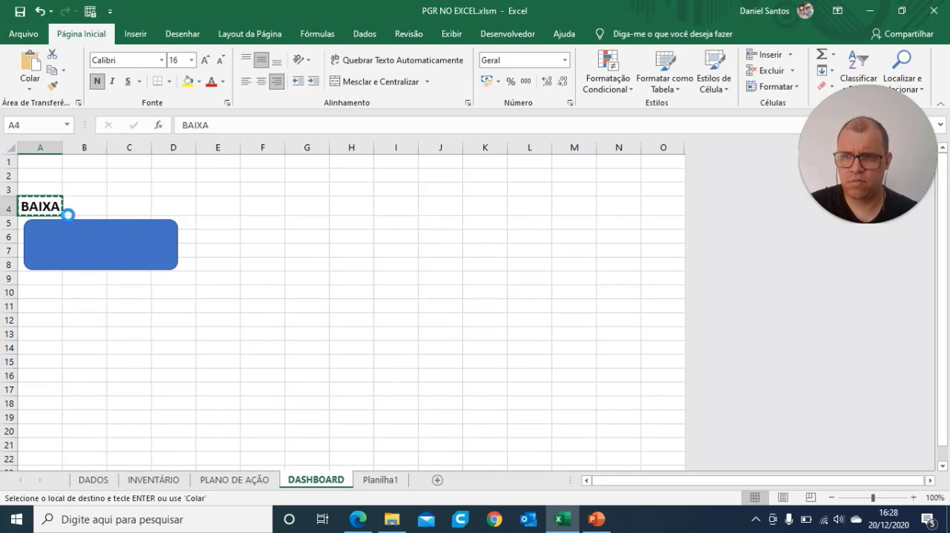
Step: Move the BAIXA label from A4 to B4 and shift the rectangle under it to start at column B
click(76, 213)
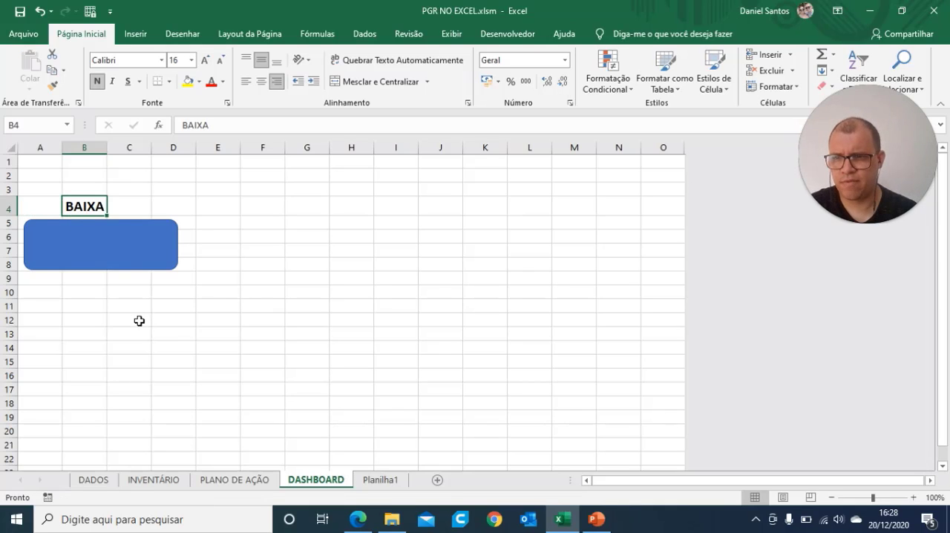
click(138, 320)
click(68, 245)
drag(68, 246, 104, 240)
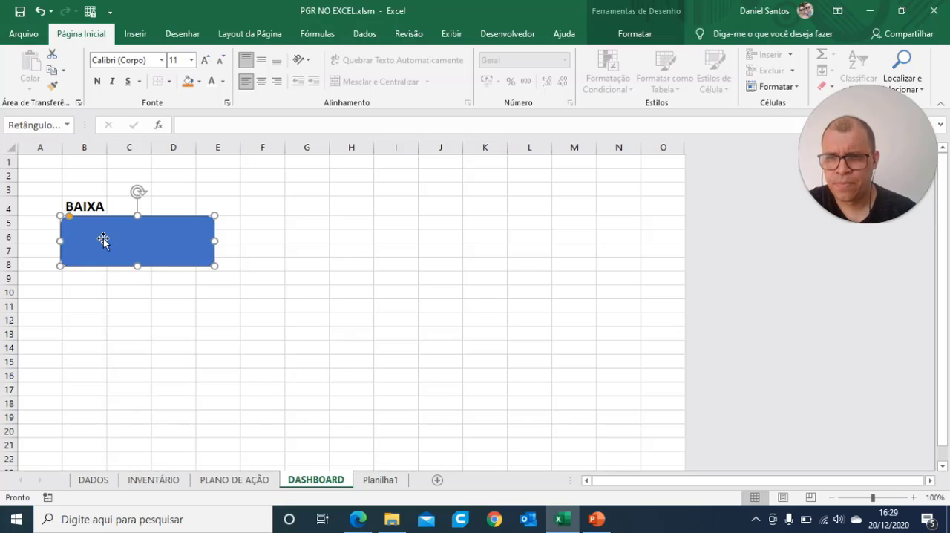
click(239, 305)
Step: Set the BAIXA label's font size to 20 and shift the rectangle to line up with the start of the text
click(91, 206)
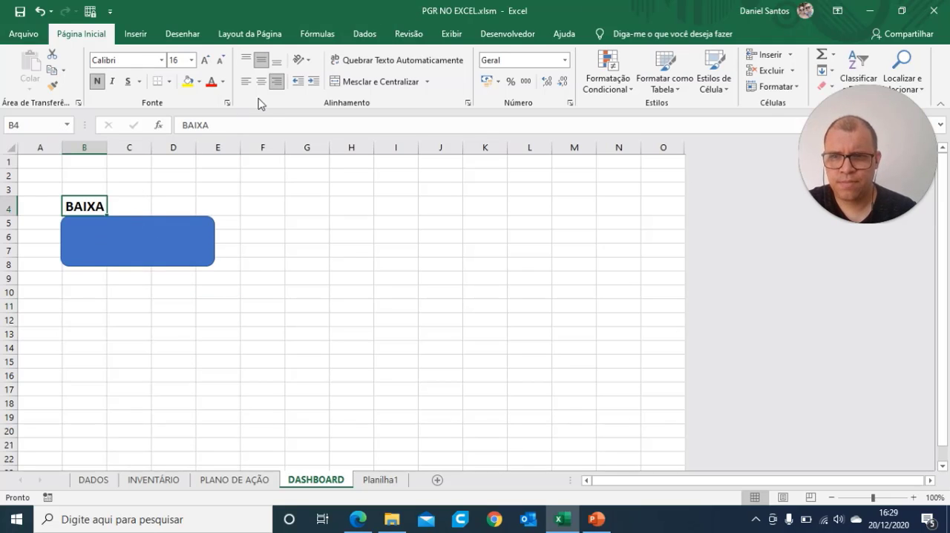
click(206, 60)
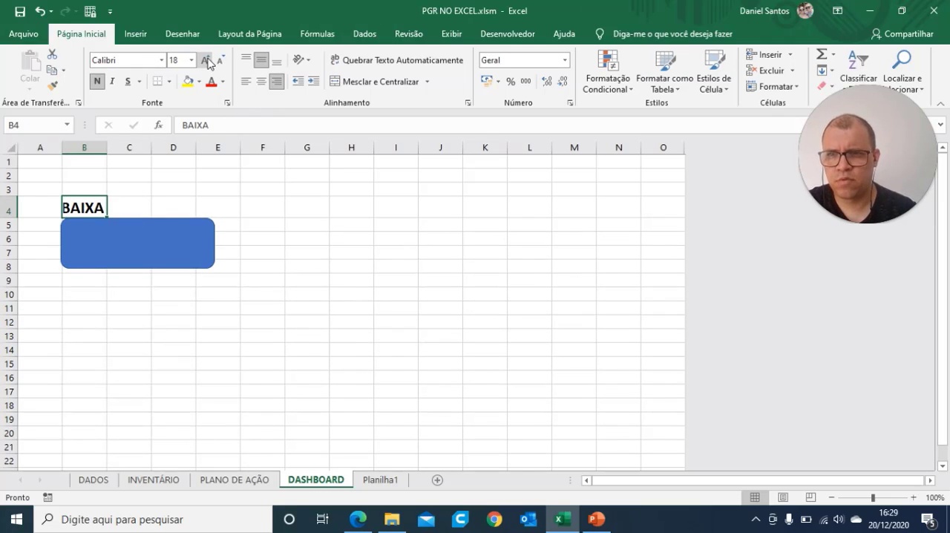
click(206, 59)
click(327, 308)
click(100, 238)
drag(99, 238, 91, 240)
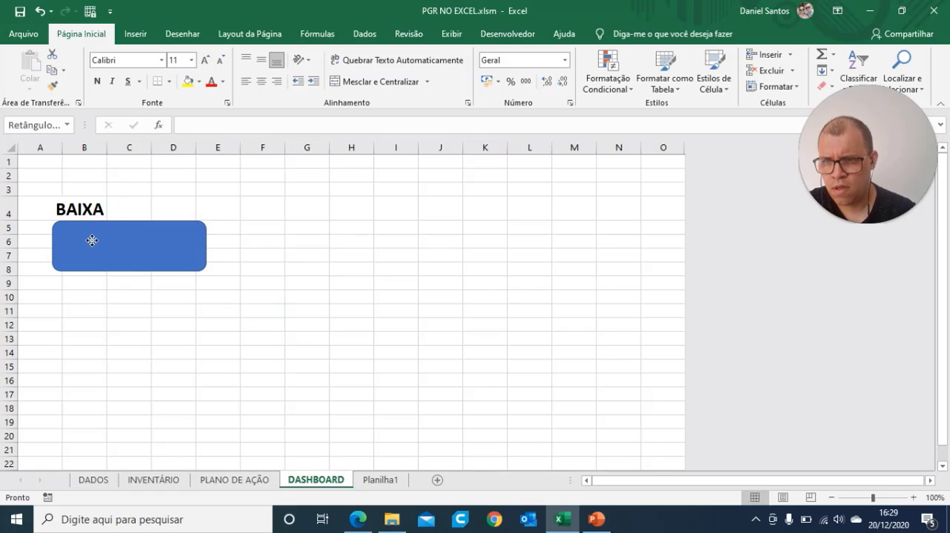
Step: Left-align the BAIXA label, realign the rectangle with column B's left edge, and cancel the accidental print job
click(83, 209)
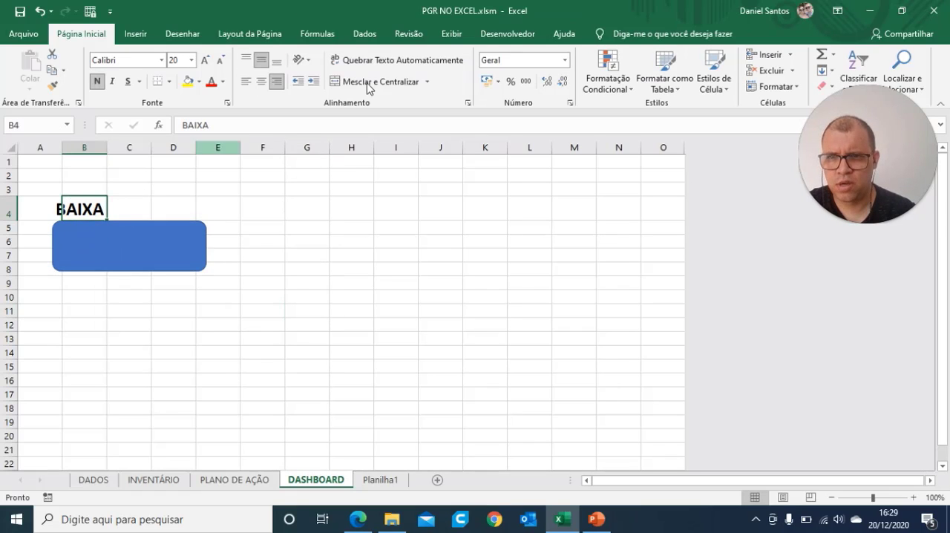
click(246, 81)
click(108, 260)
drag(107, 254, 116, 252)
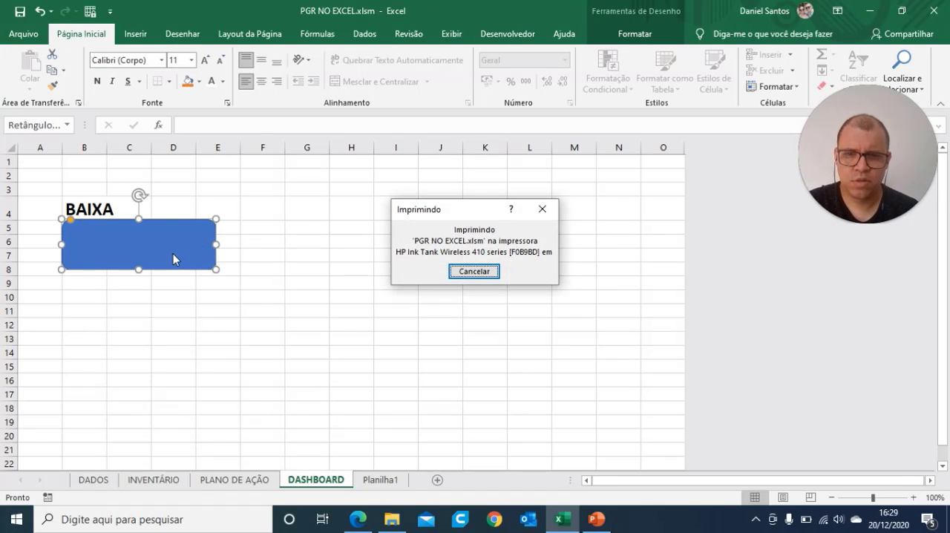
click(473, 271)
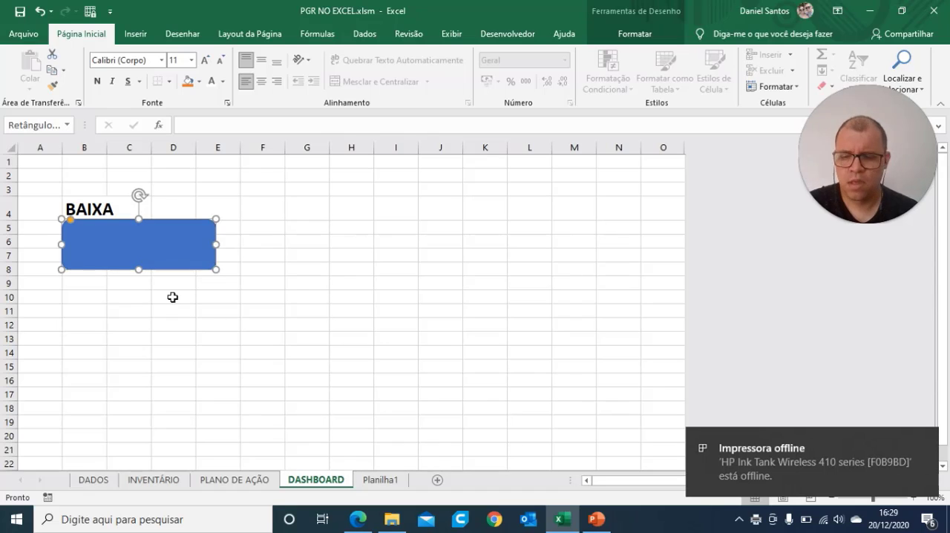
Step: Duplicate the blue rounded rectangle twice and place the copies in a row, starting at columns F and J
key(ctrl+c)
key(ctrl+v)
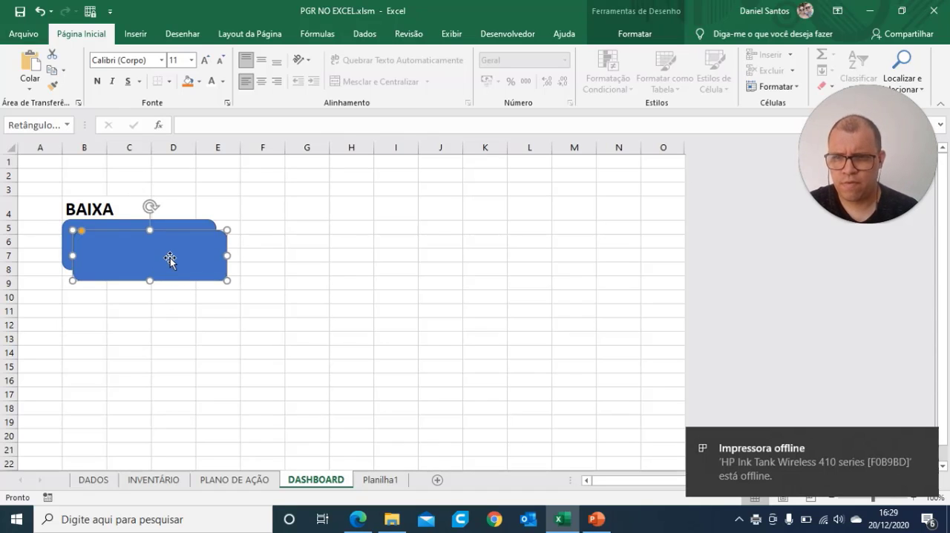
drag(170, 258, 338, 250)
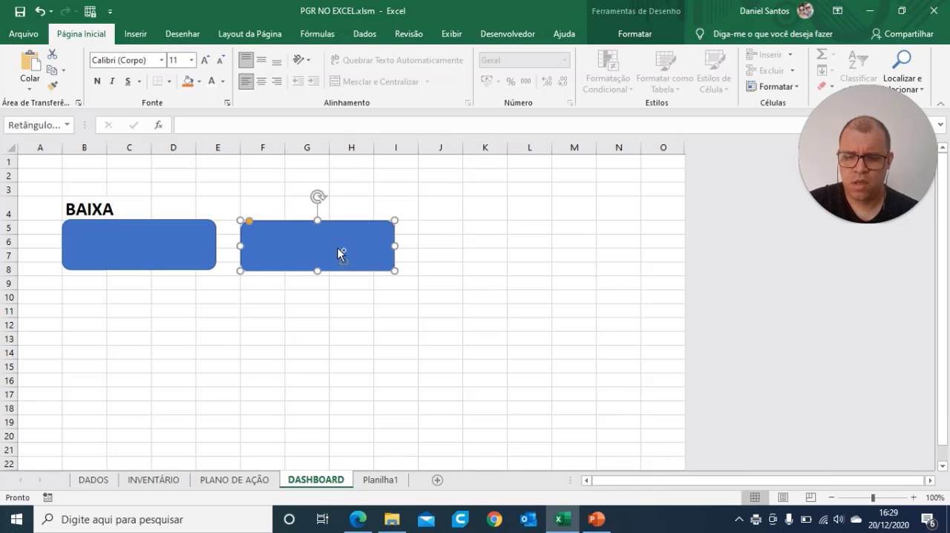
key(ctrl+v)
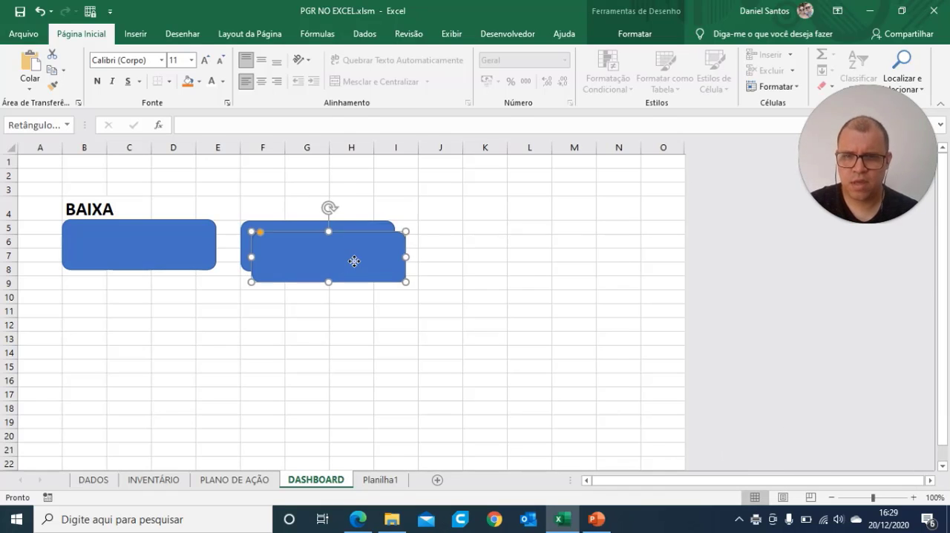
drag(355, 261, 522, 250)
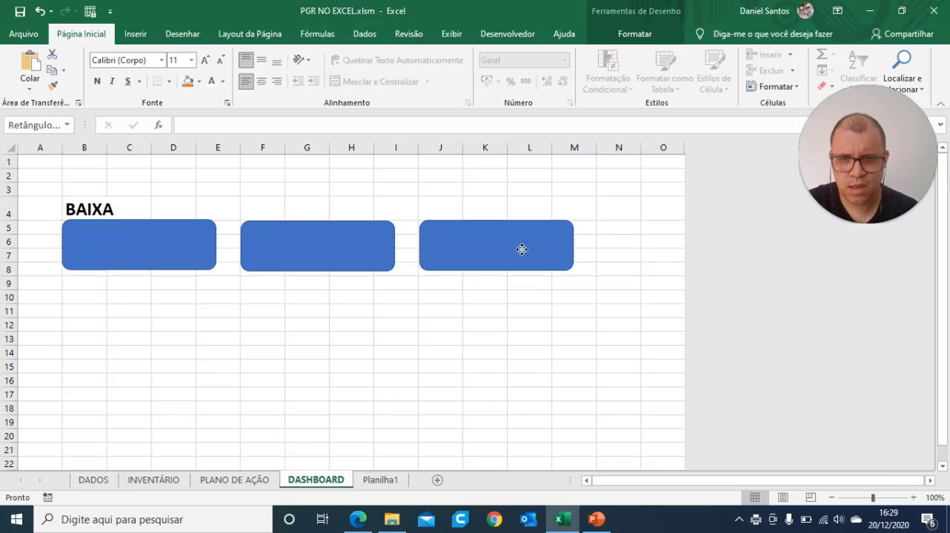
Step: Enter the labels MÉDIA in F4 and ALTA in J4 above the two copied rectangles
click(271, 208)
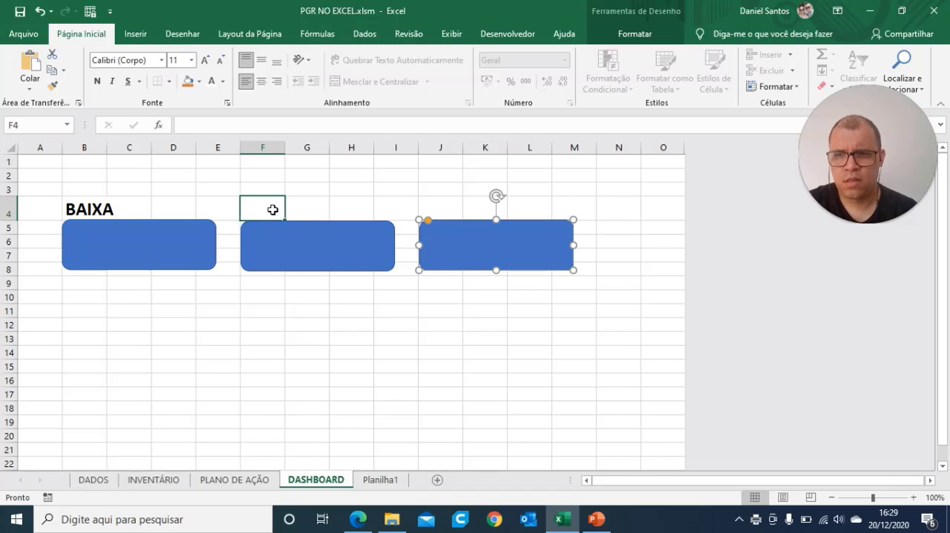
text(MÉDIA)
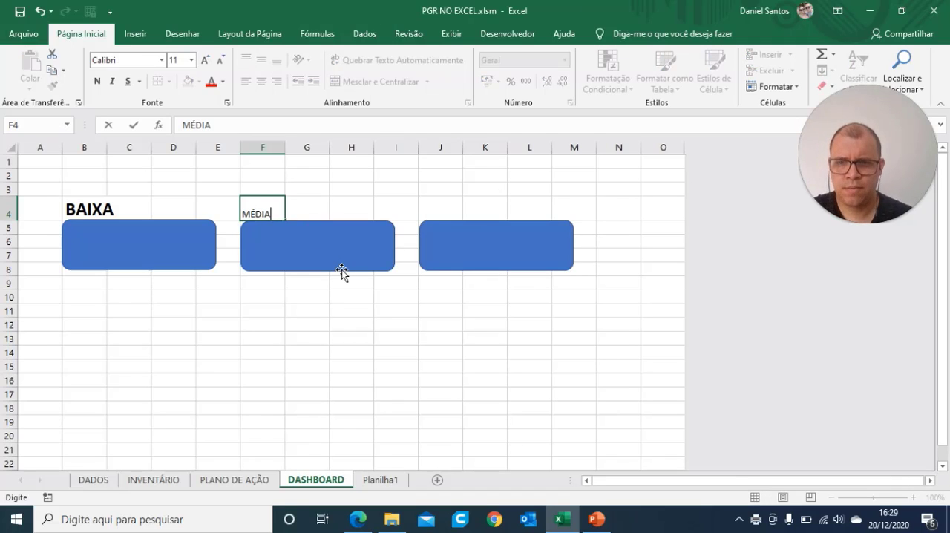
click(450, 207)
text(BAIXA)
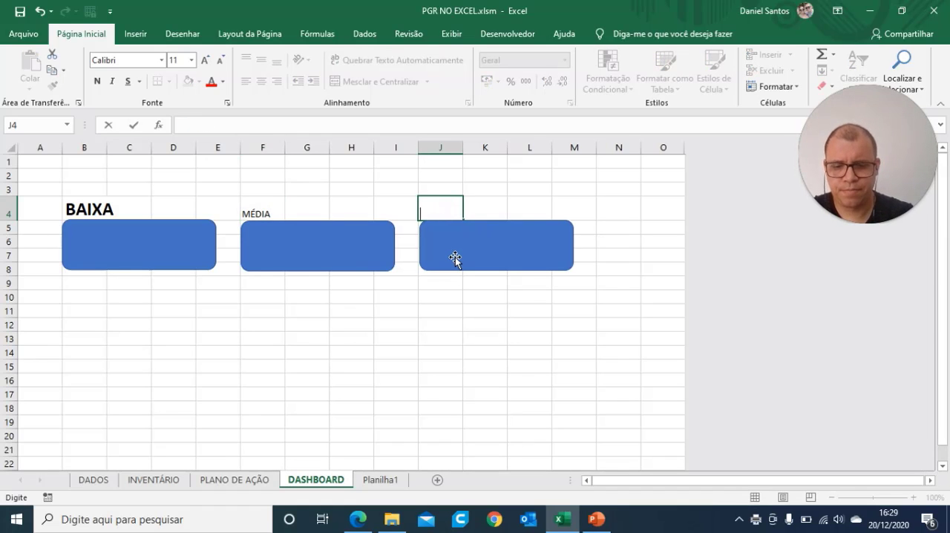
click(411, 369)
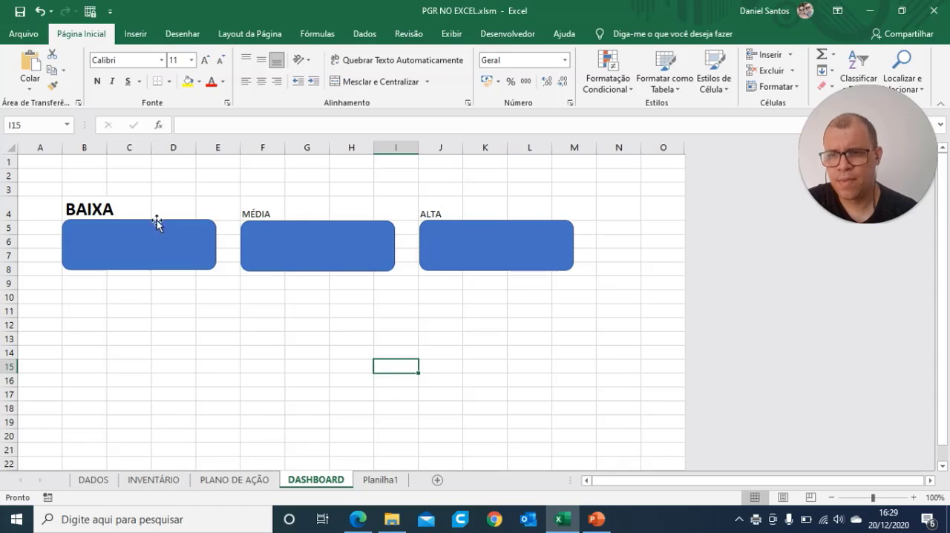
Step: Copy the BAIXA label's formatting from B4 to the MÉDIA and ALTA labels
click(130, 209)
click(85, 207)
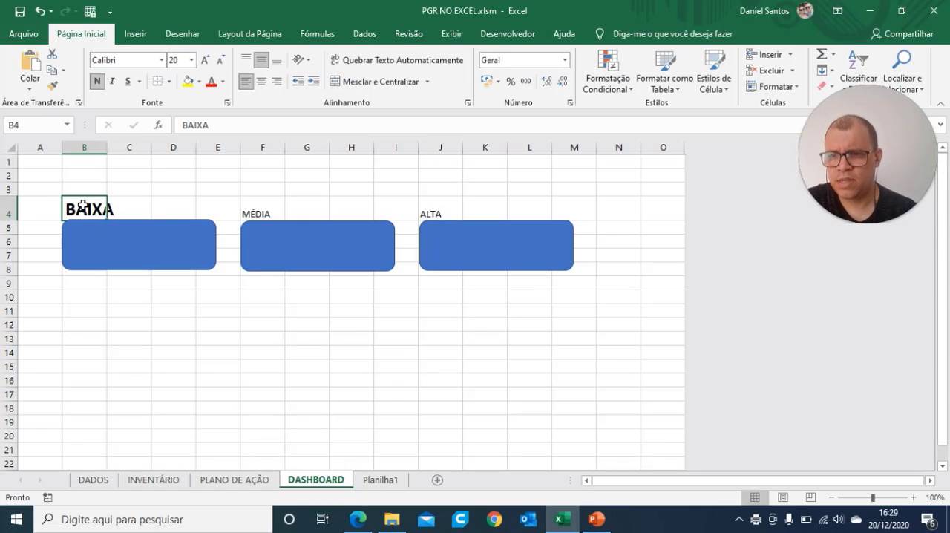
click(49, 87)
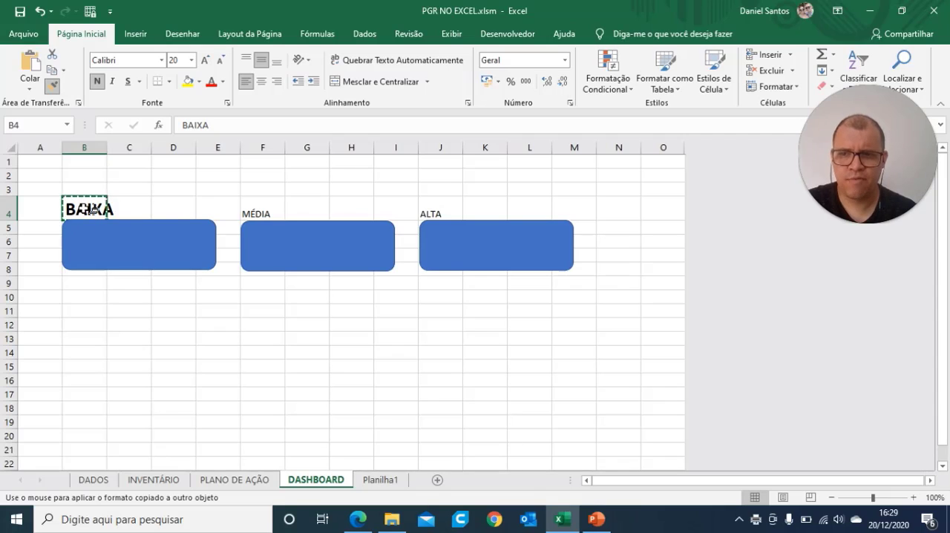
click(266, 213)
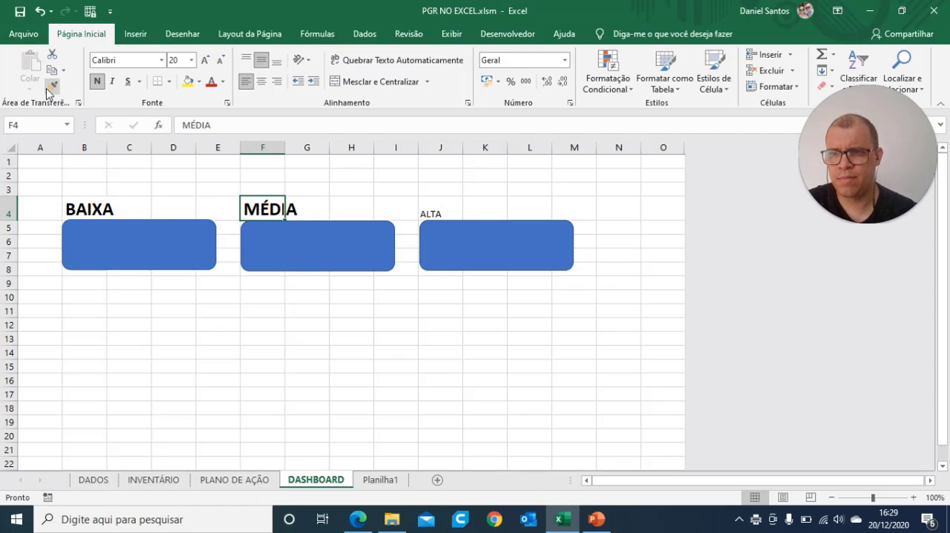
click(49, 88)
click(433, 214)
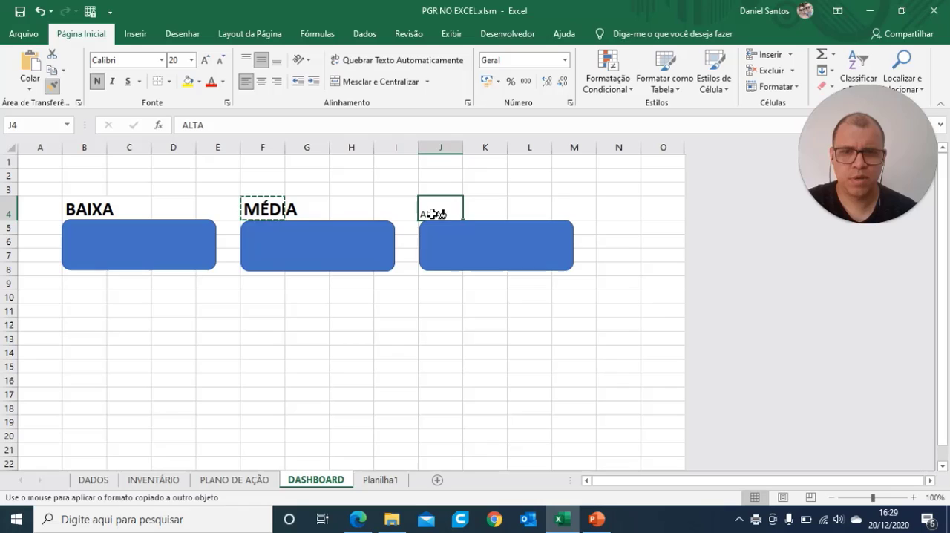
click(498, 327)
click(367, 386)
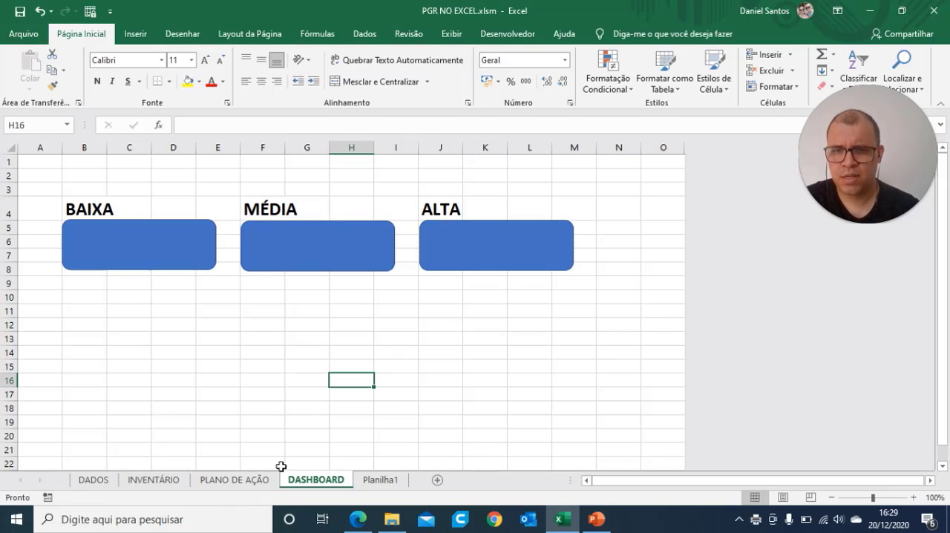
Step: Check the classification colours in the INVENTÁRIO sheet, then fill the BAIXA rectangle with green and remove its outline
click(160, 247)
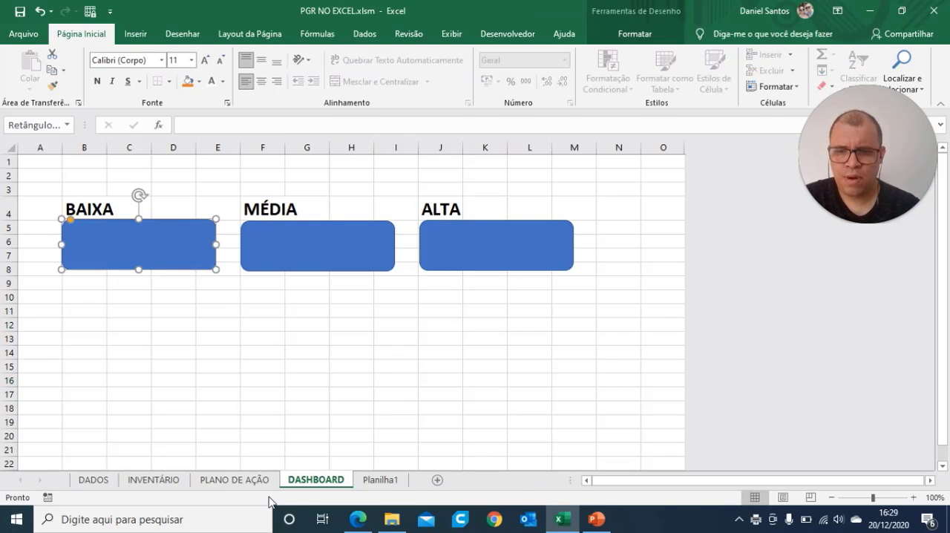
click(139, 480)
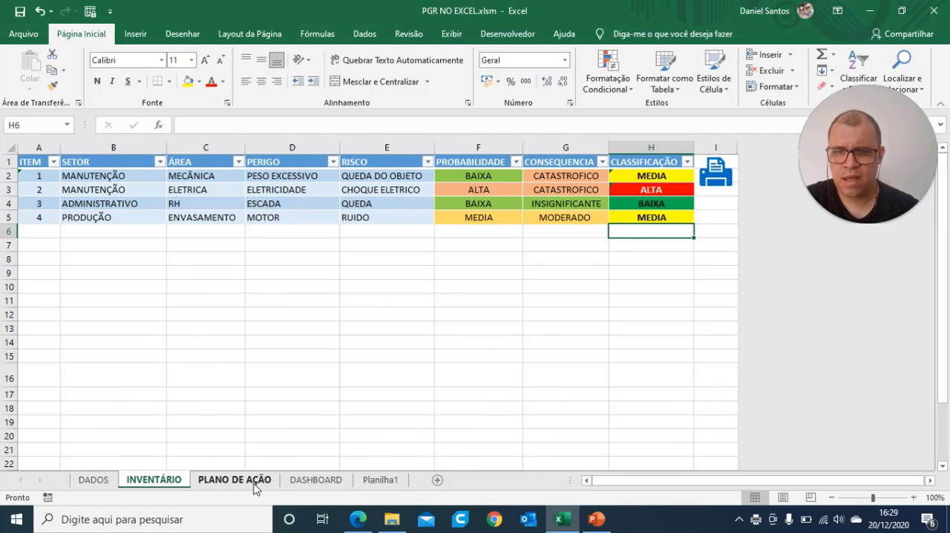
click(321, 488)
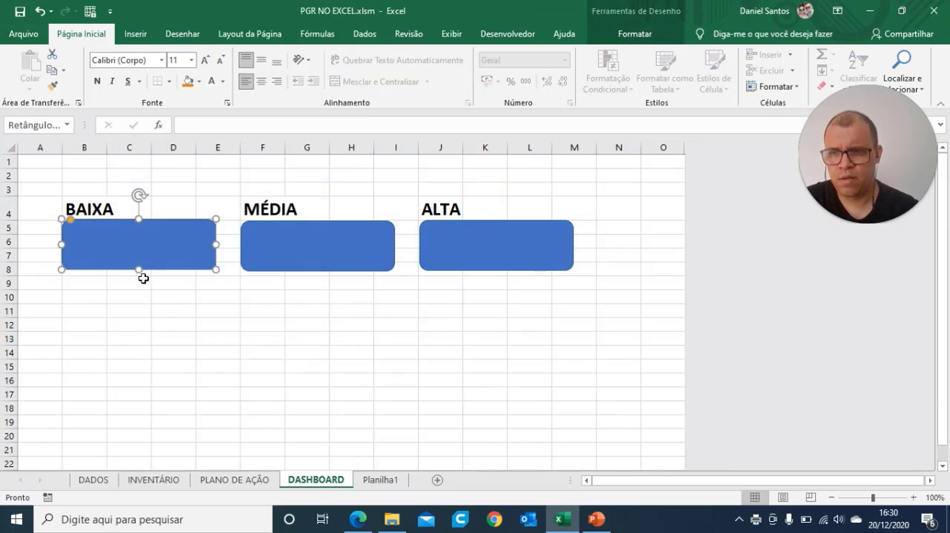
click(635, 29)
click(359, 57)
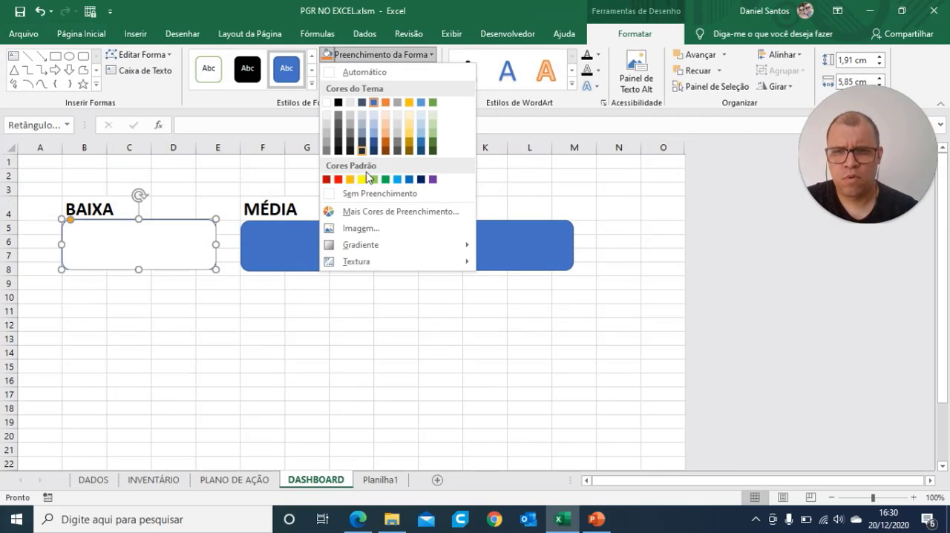
click(386, 181)
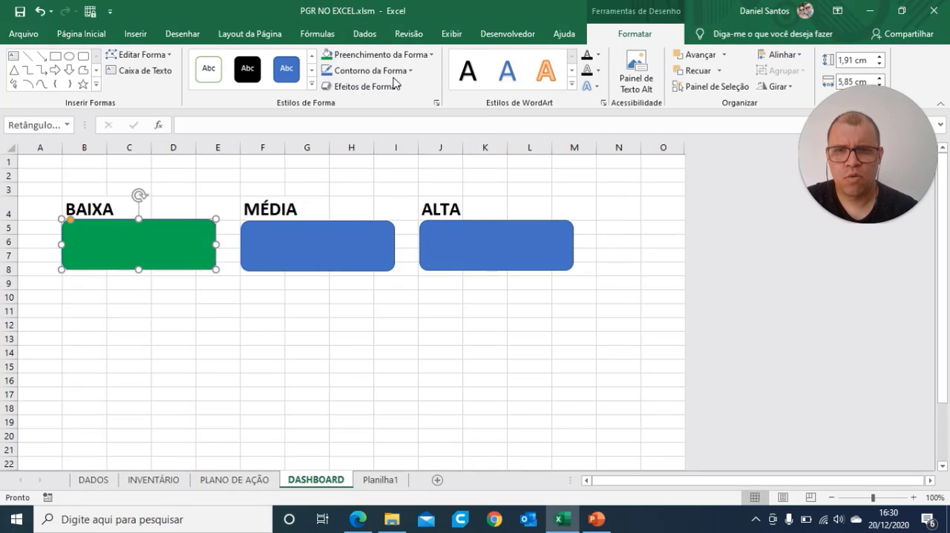
click(392, 71)
click(350, 210)
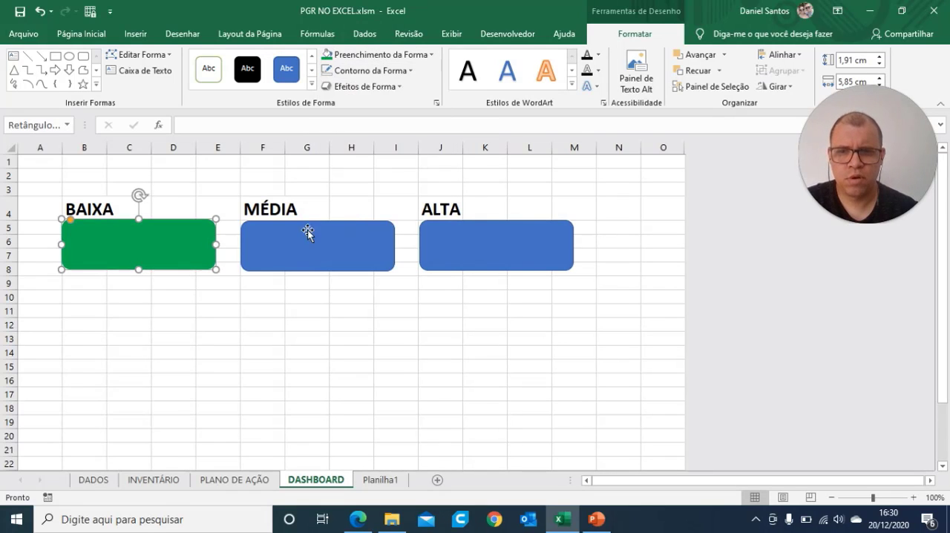
Step: Fill the MÉDIA rectangle with yellow and the ALTA rectangle with red, both without an outline
click(304, 236)
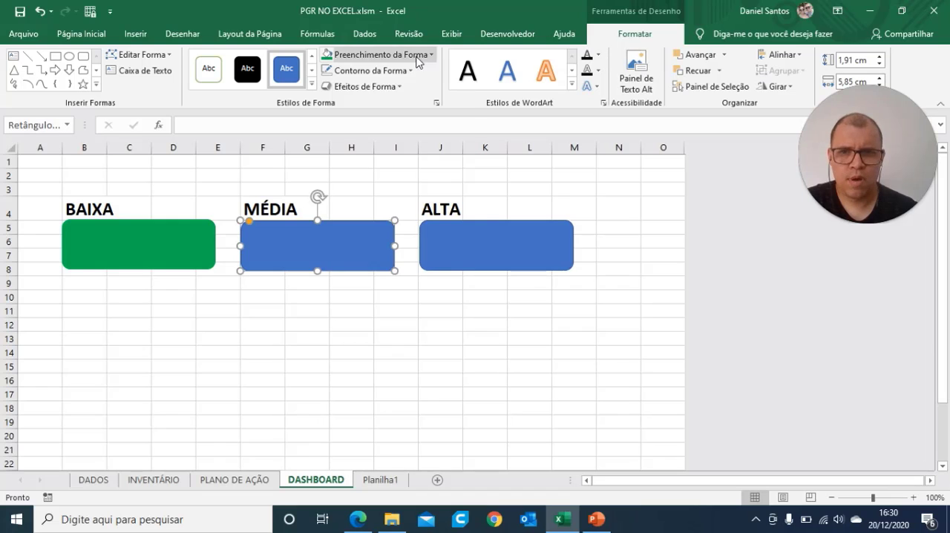
click(371, 55)
click(360, 181)
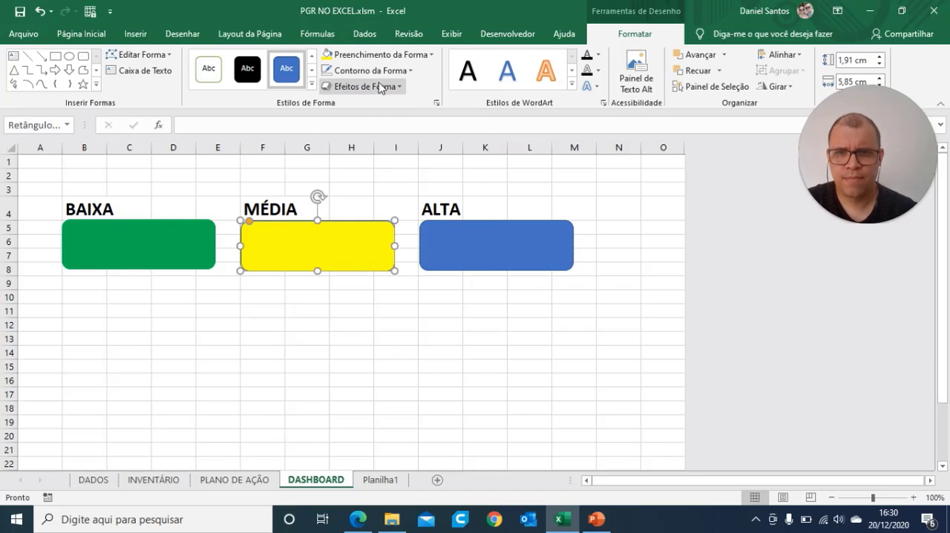
click(479, 235)
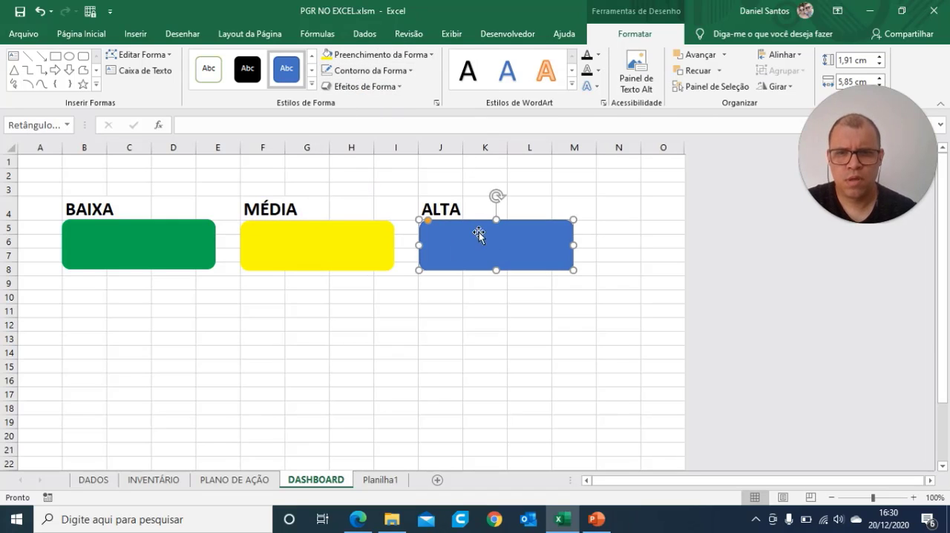
click(371, 55)
click(337, 180)
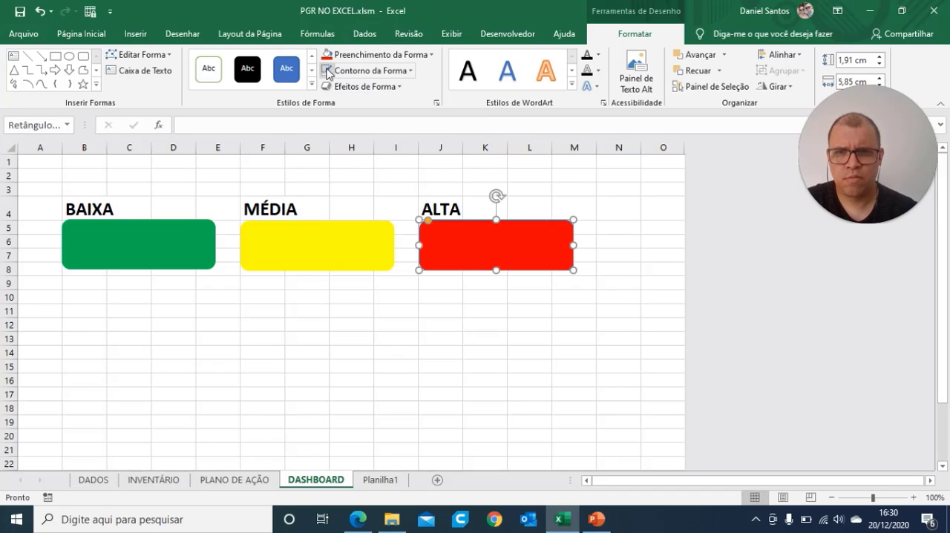
click(470, 336)
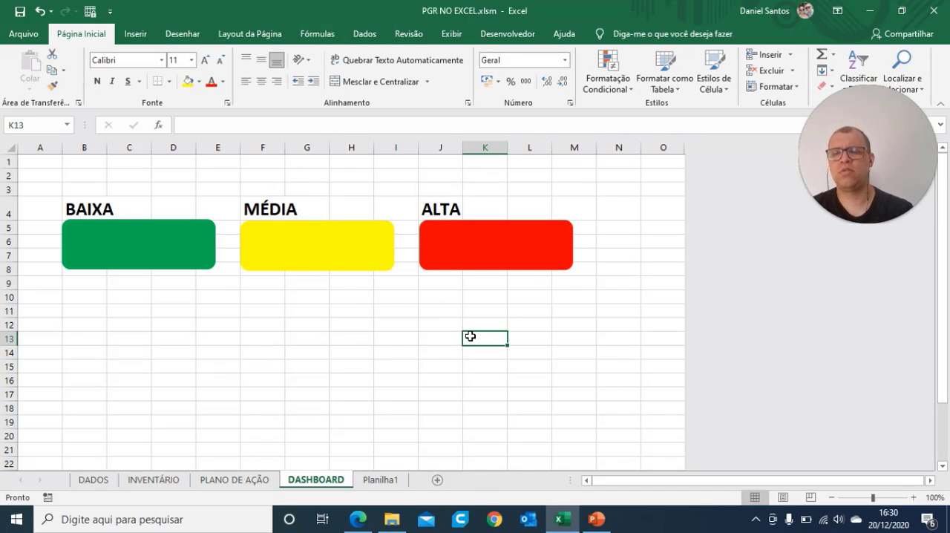
Step: Move the MÉDIA label from F4 to B10 and place the yellow rectangle directly beneath it
click(257, 306)
click(270, 210)
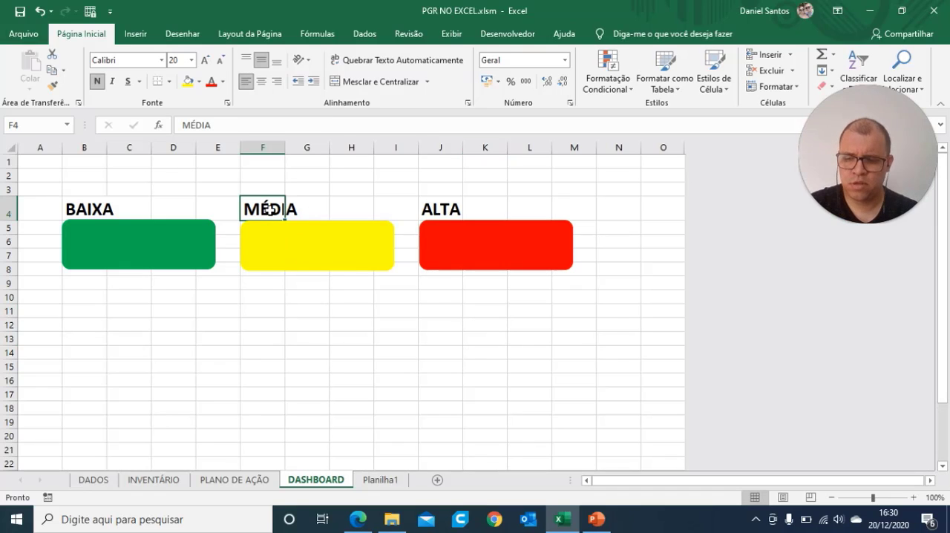
key(ctrl+c)
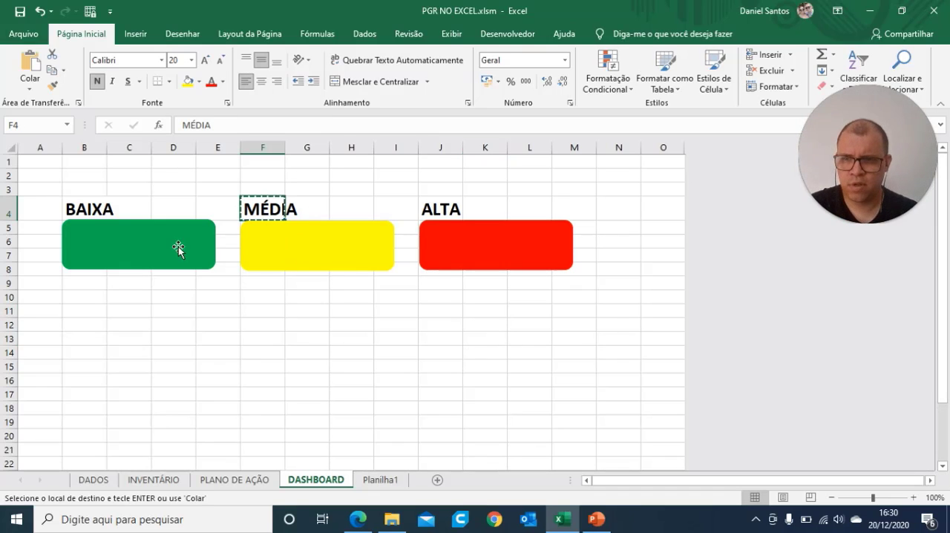
click(79, 295)
key(ctrl+v)
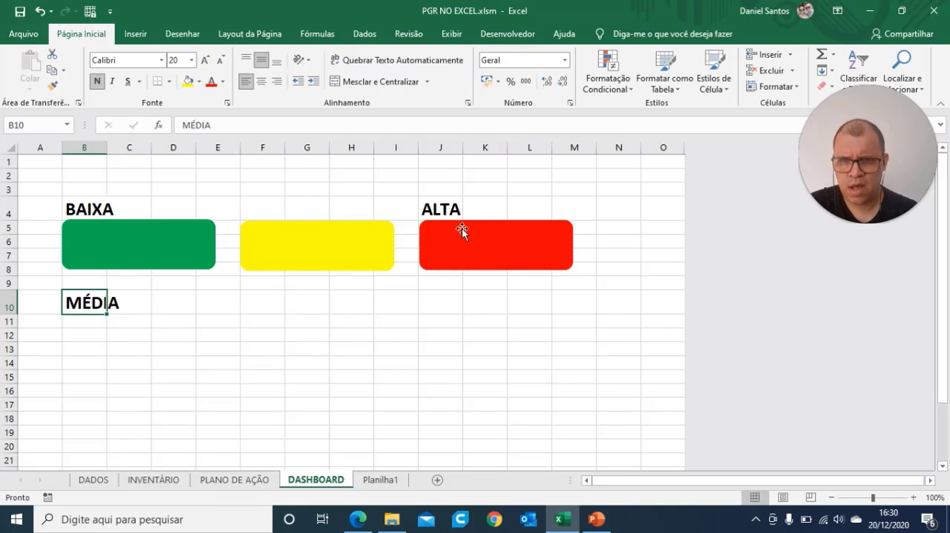
click(431, 206)
click(299, 253)
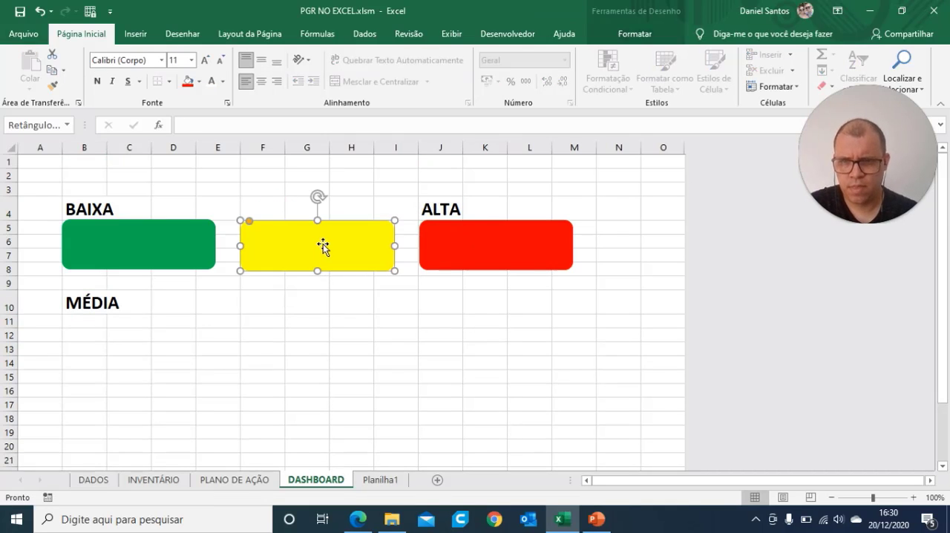
drag(323, 246, 145, 339)
Step: Move the ALTA label from J4 to B16 and place the red rectangle directly beneath it
click(447, 265)
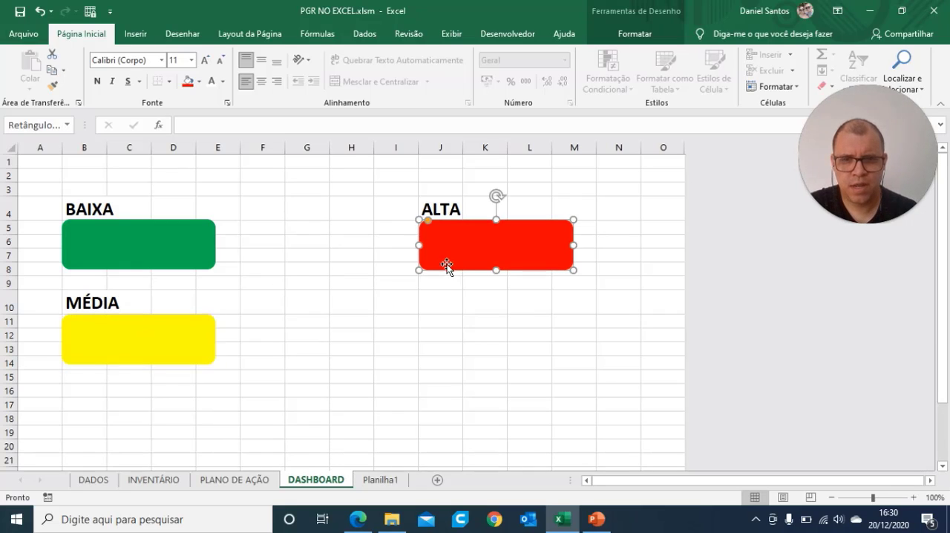
click(441, 210)
key(ctrl+c)
click(85, 390)
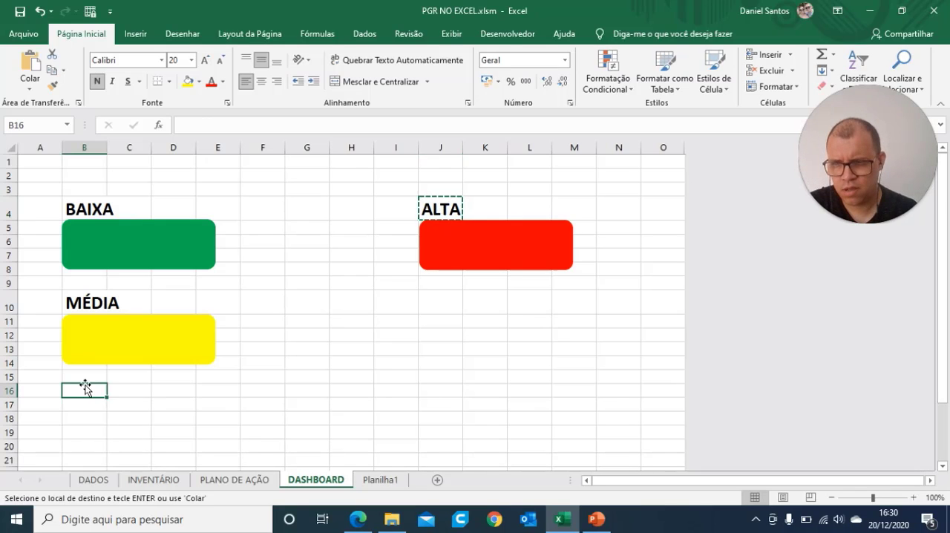
key(ctrl+v)
drag(420, 262, 100, 412)
click(333, 403)
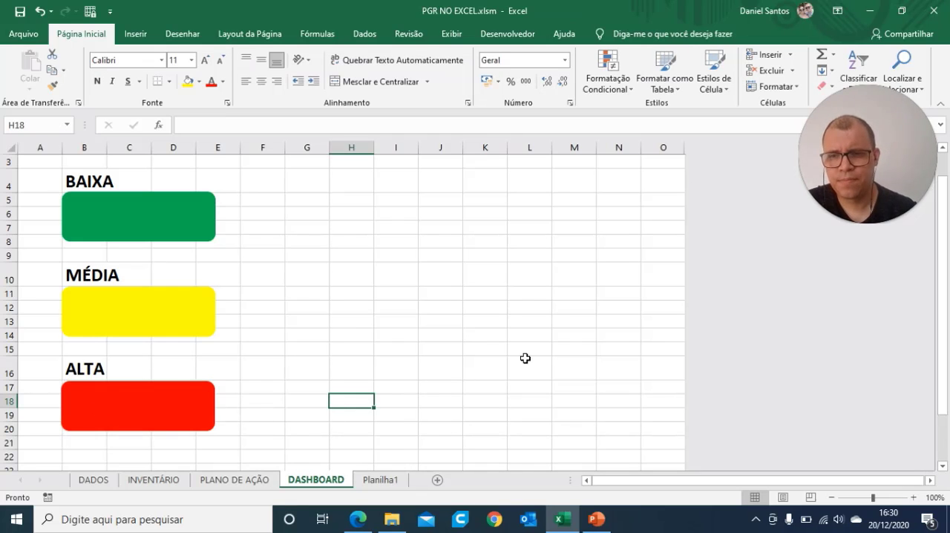
Step: Narrow column A and realign the three rectangles with the left edge of column B
drag(61, 150, 28, 149)
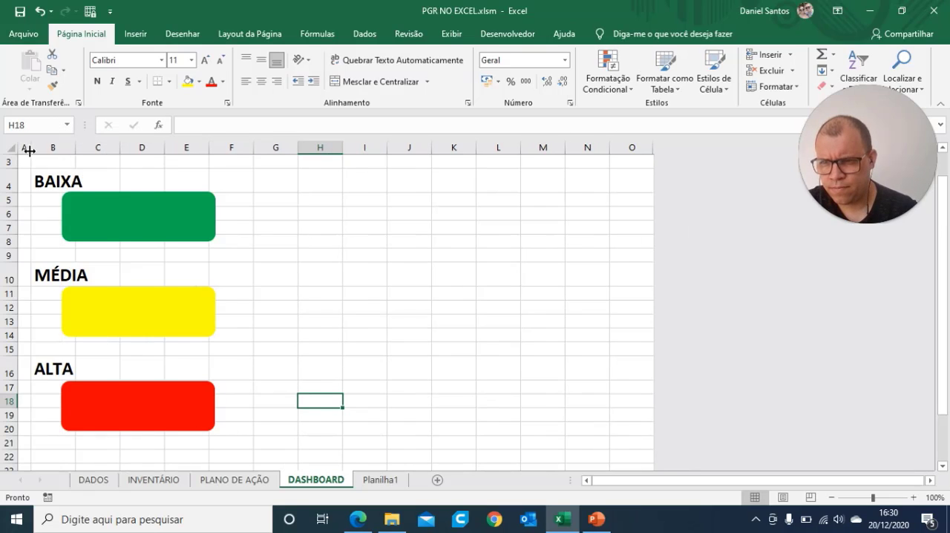
click(345, 321)
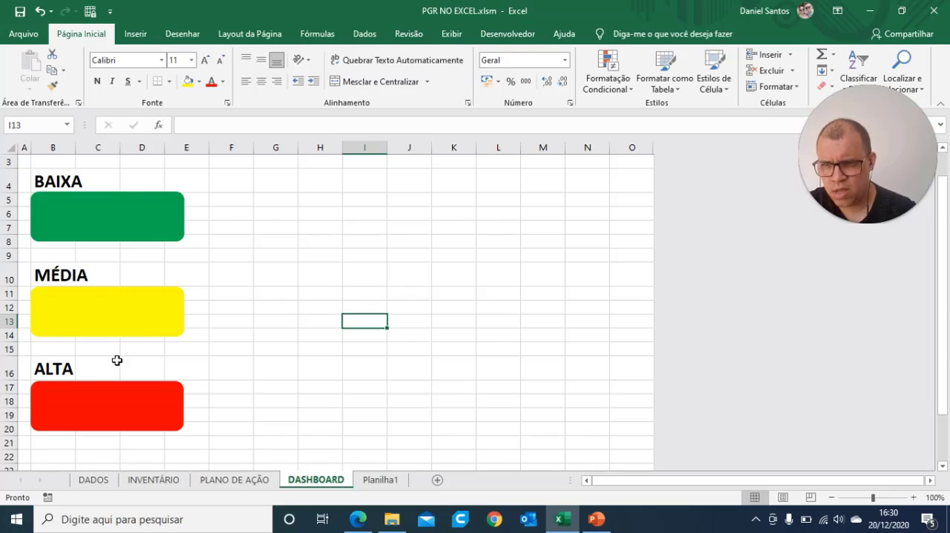
Step: Shift the red and yellow rectangles slightly to the right and position the green one at column B's left edge
click(66, 419)
drag(86, 407, 109, 406)
drag(107, 294, 124, 292)
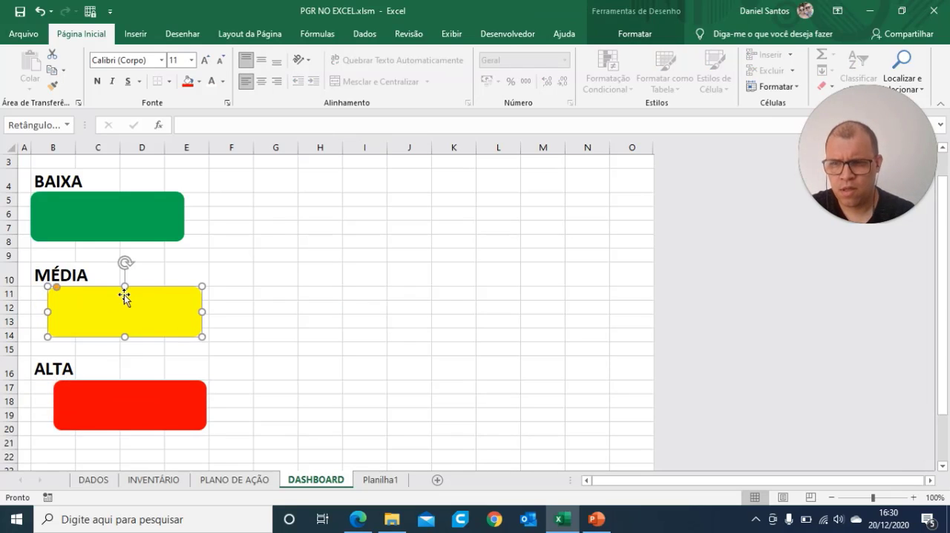
drag(116, 214, 84, 223)
key(Right)
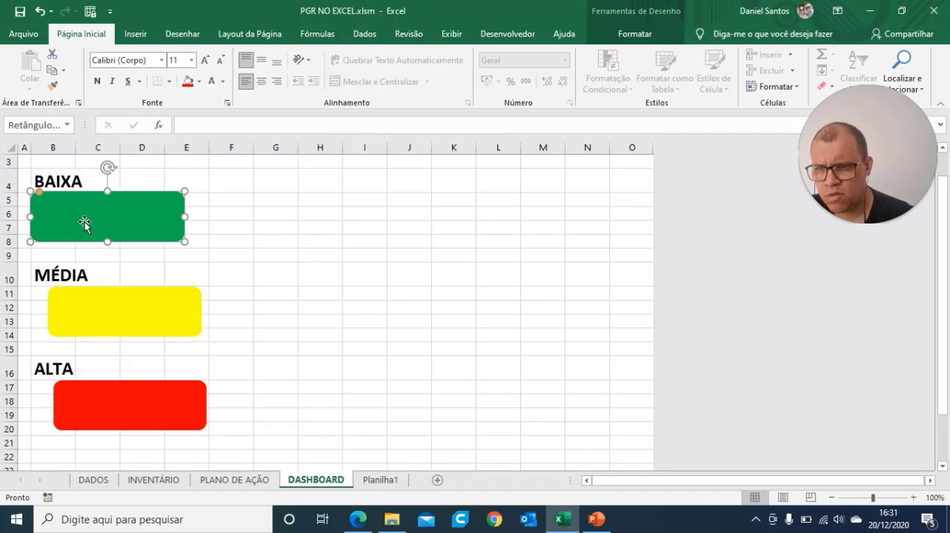
Step: Nudge the green and yellow rectangles slightly upward so they sit closer to the BAIXA and MÉDIA labels
key(Down)
key(Up)
key(Up)
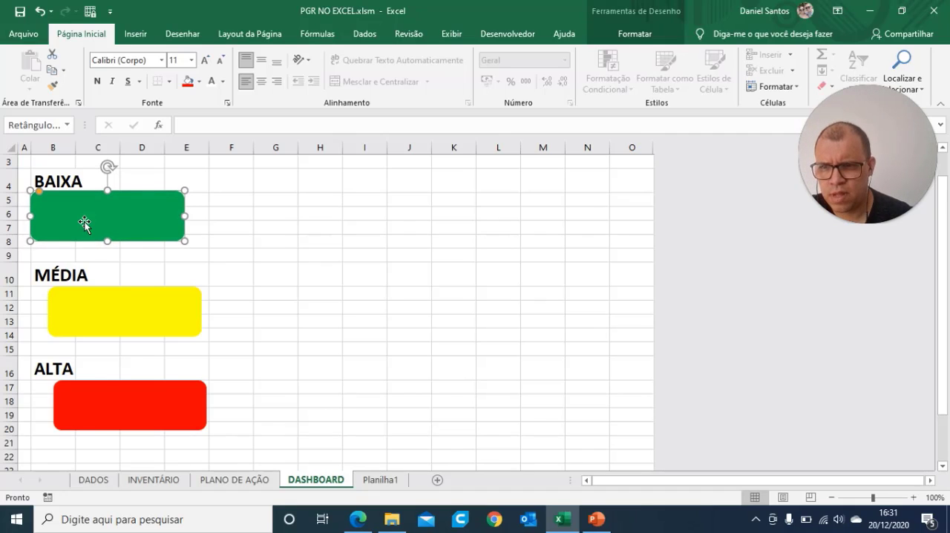
key(Up)
click(90, 305)
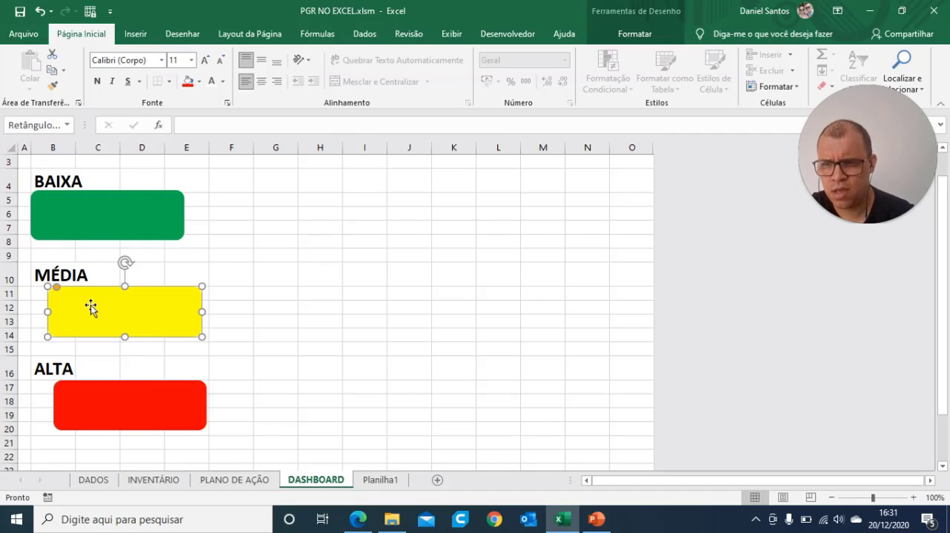
key(Up)
key(Up)
key(Up)
key(Up)
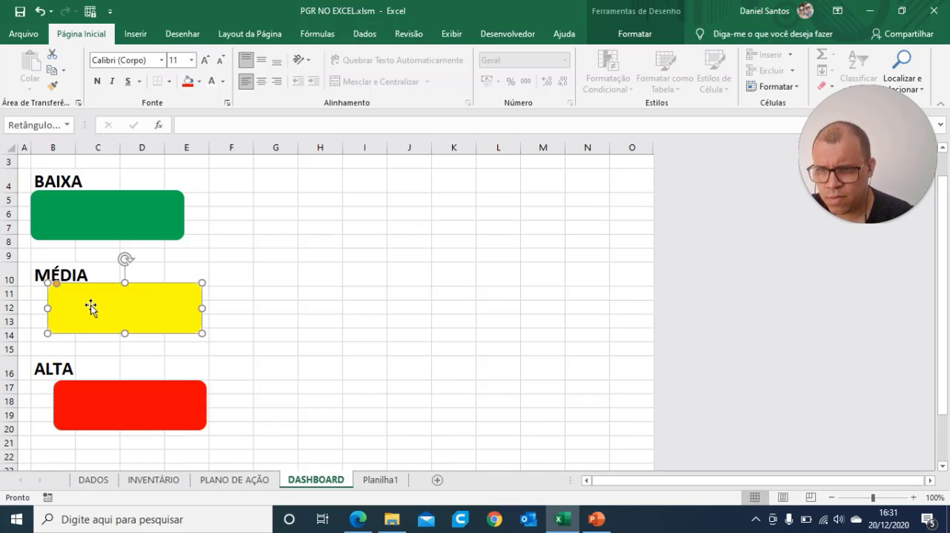
Step: Nudge the red rectangle slightly upward so it sits closer to the ALTA label
click(61, 366)
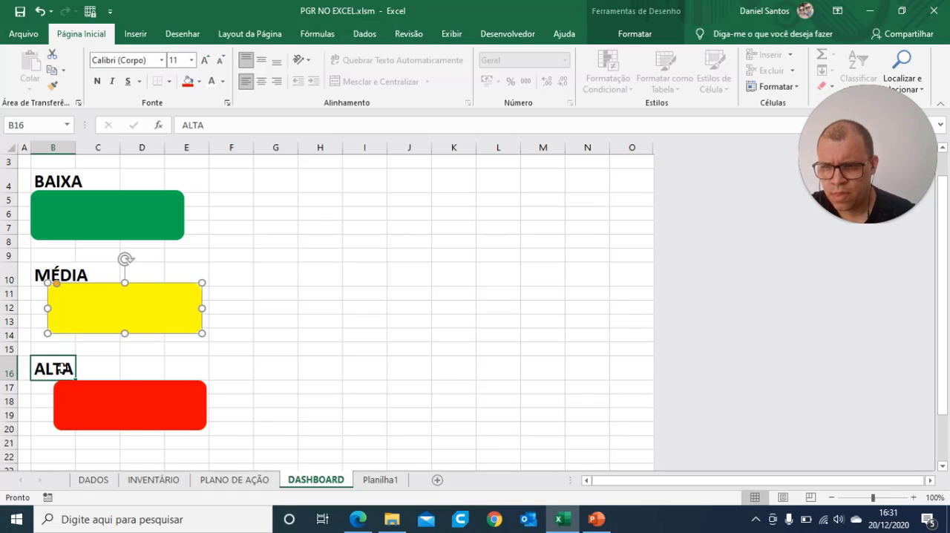
click(72, 396)
key(Up)
key(Up)
key(Up)
key(Up)
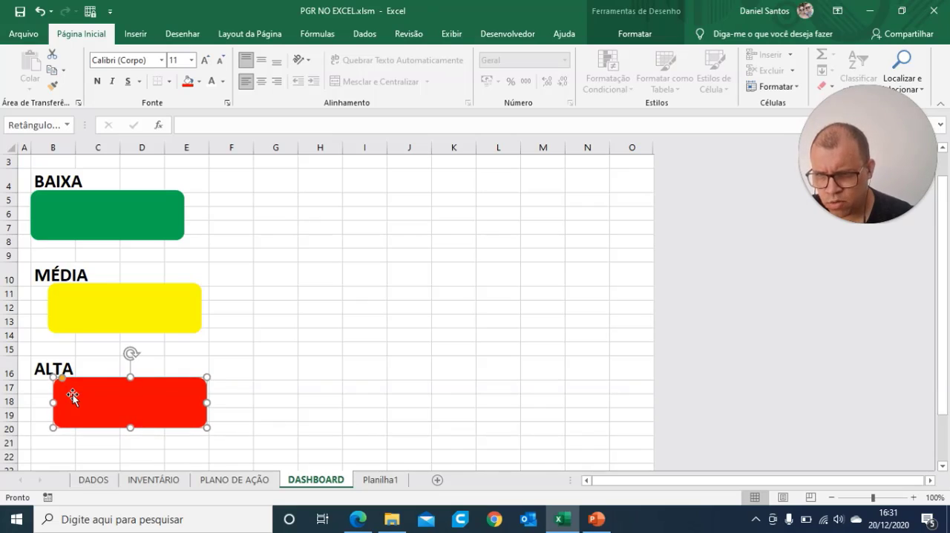
Step: Left-align the red, yellow and green rectangles with one another, then deselect them
shift+click(127, 321)
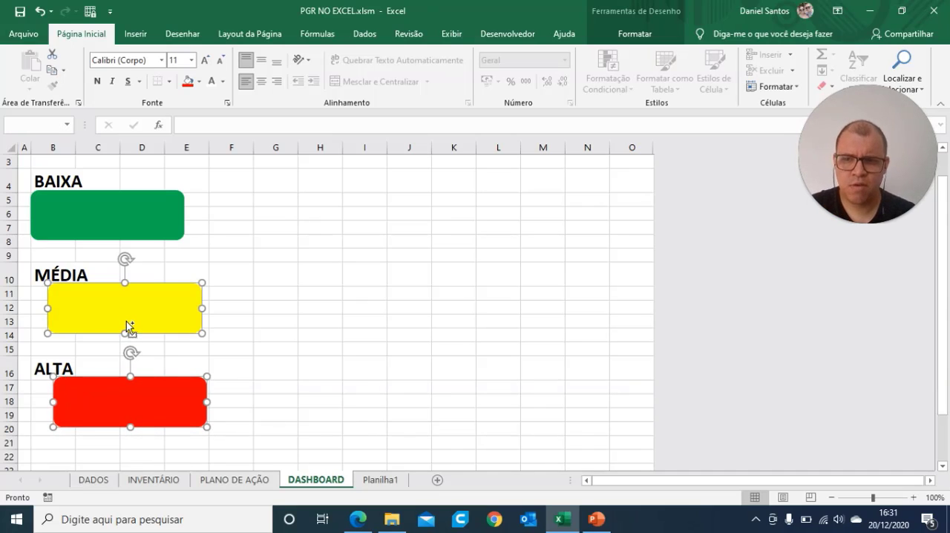
shift+click(107, 223)
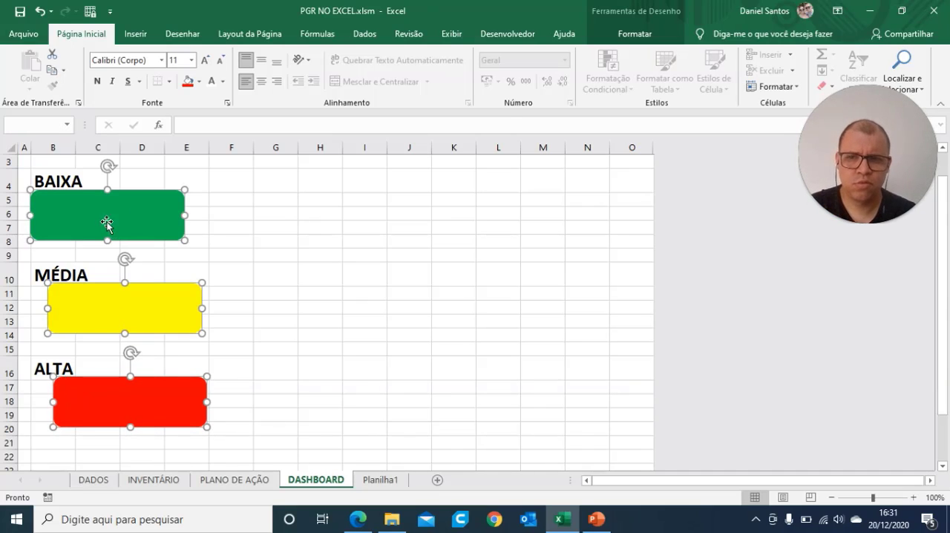
click(633, 35)
click(785, 55)
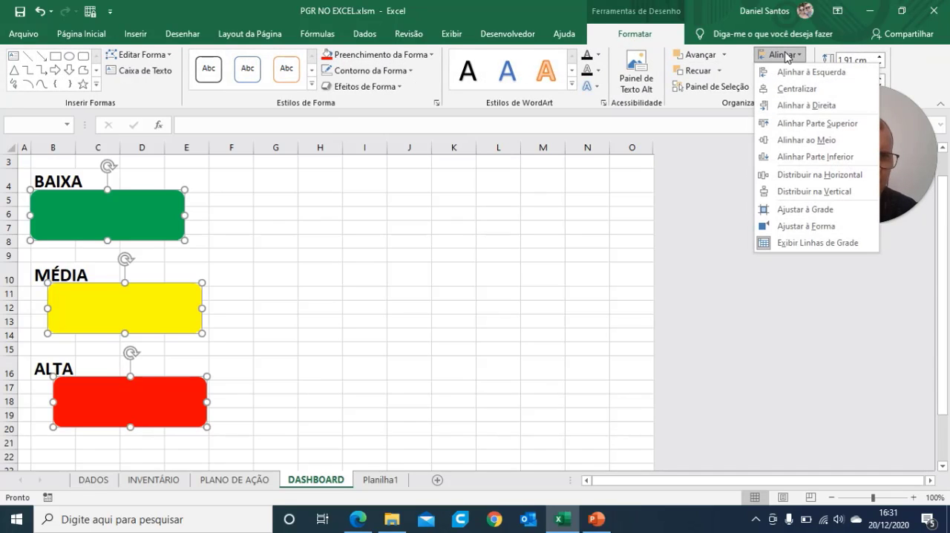
click(818, 74)
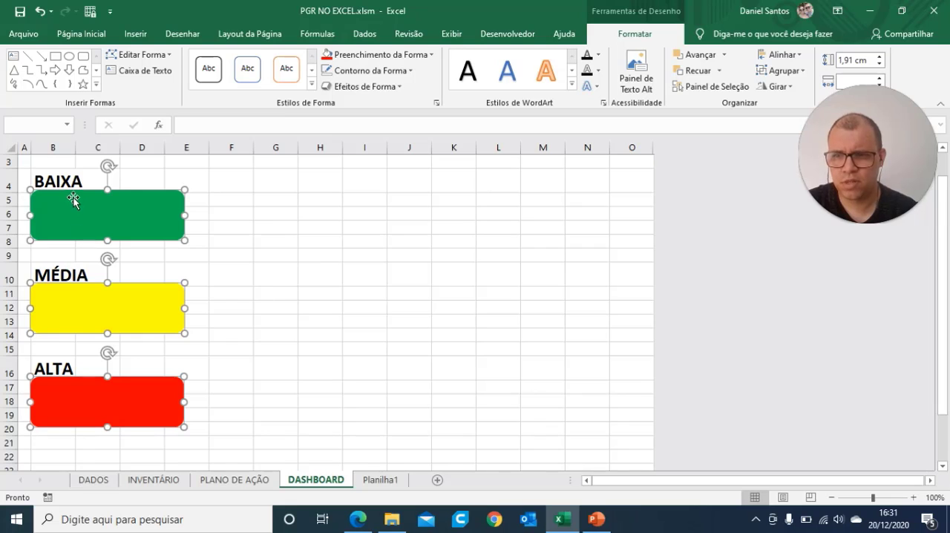
click(310, 362)
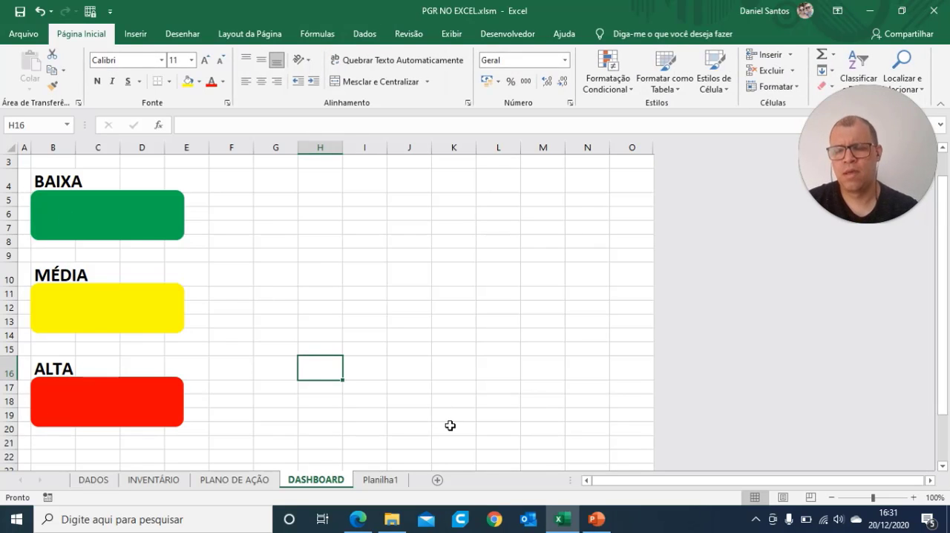
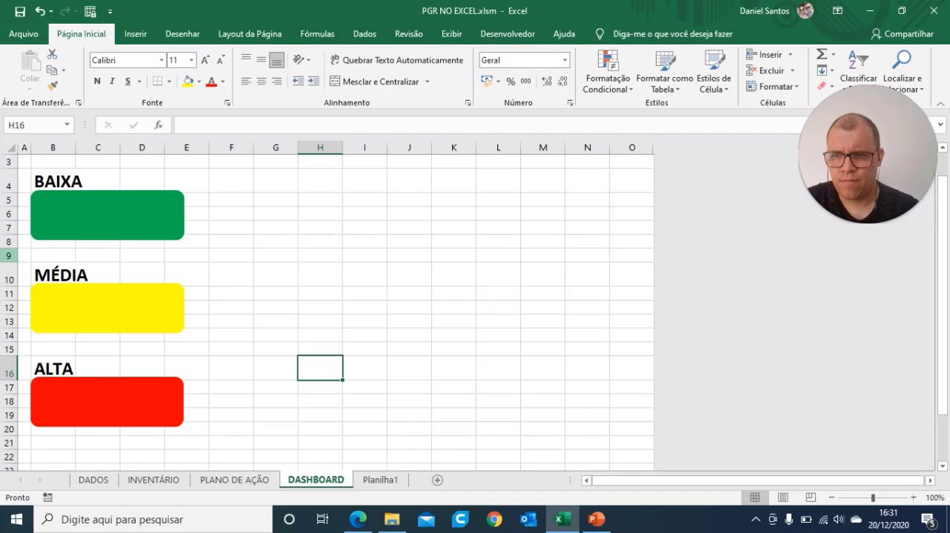
Step: Delete the empty rows 15 and 9 to tighten the spacing between the BAIXA, MÉDIA and ALTA cards
click(9, 255)
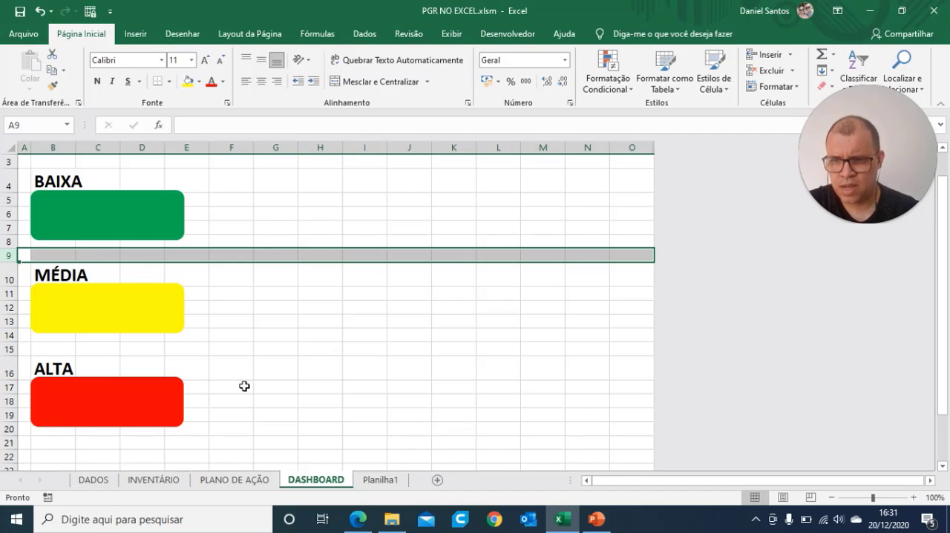
click(244, 386)
click(9, 349)
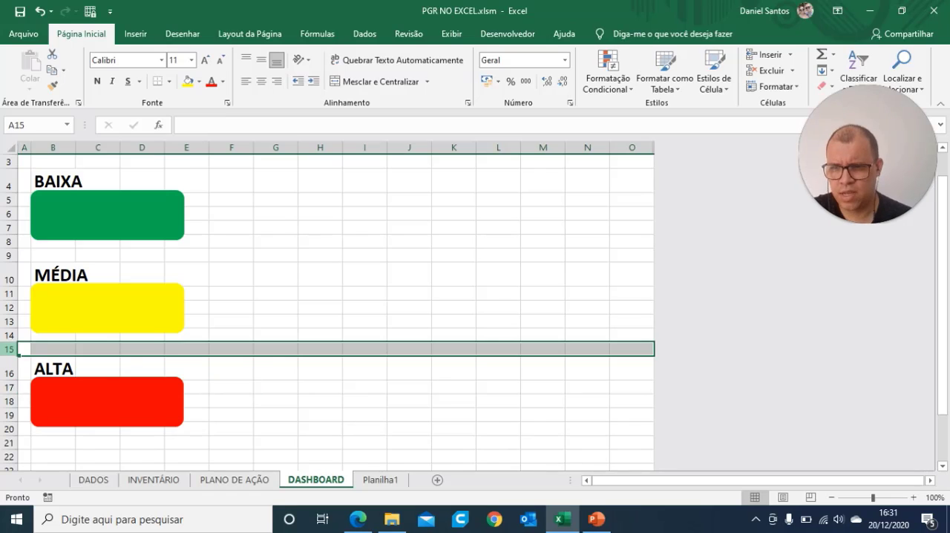
right_click(9, 348)
click(45, 256)
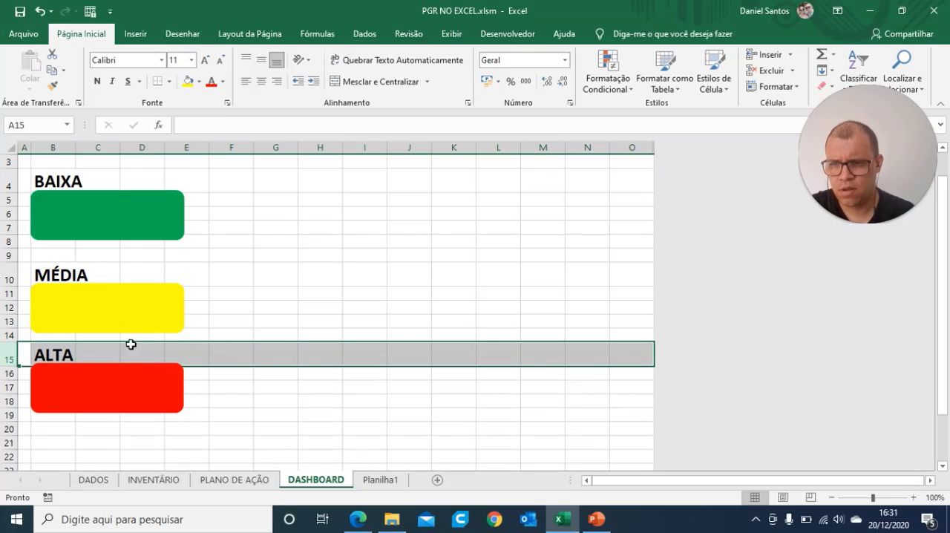
click(9, 256)
right_click(9, 256)
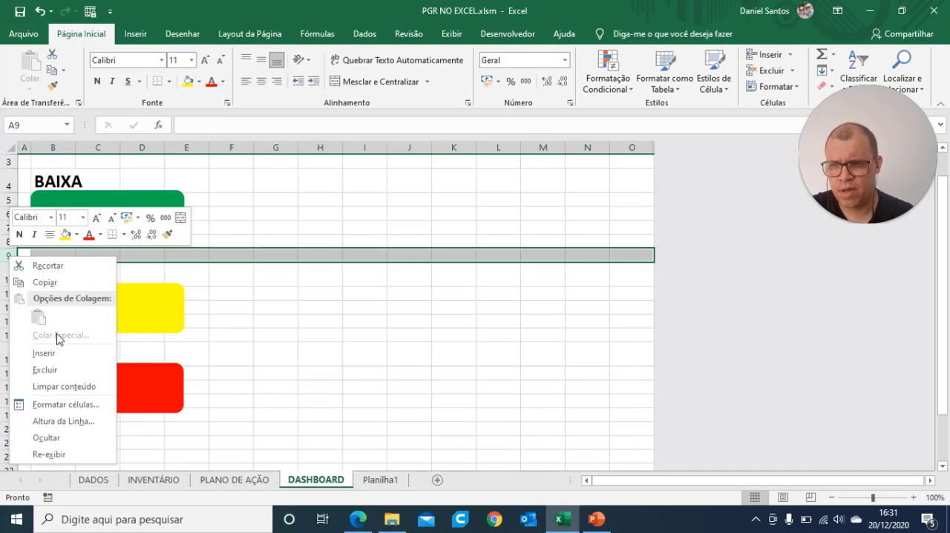
click(51, 371)
click(385, 374)
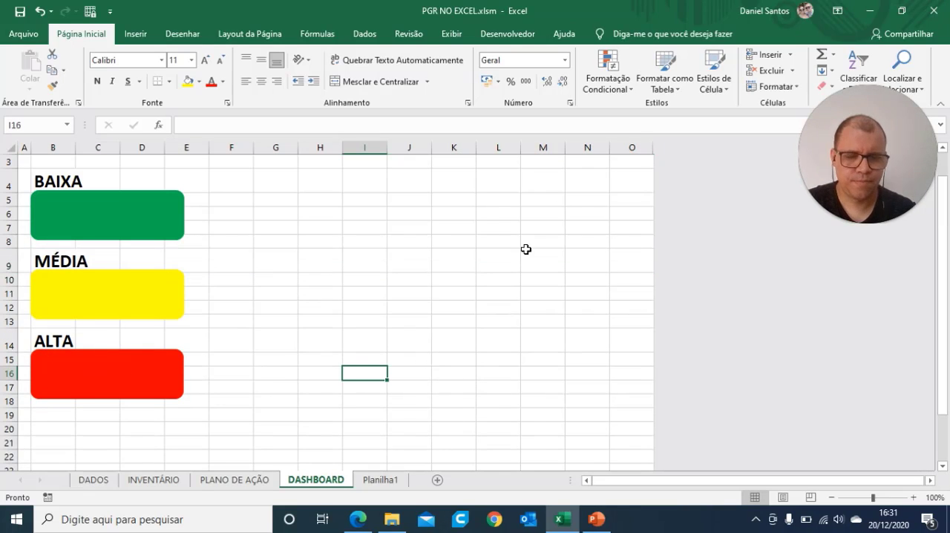
click(392, 334)
Step: Examine the DASHBOARD sheet's header and cards in Page Layout view, comparing with PLANO DE AÇÃO, and return to Normal view
click(783, 497)
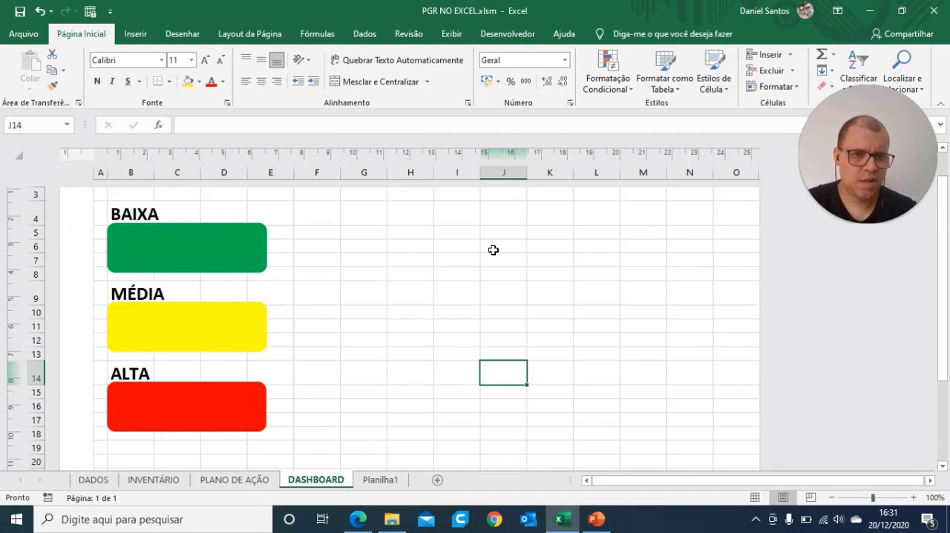
scroll(500, 281, down, 3)
scroll(499, 282, up, 5)
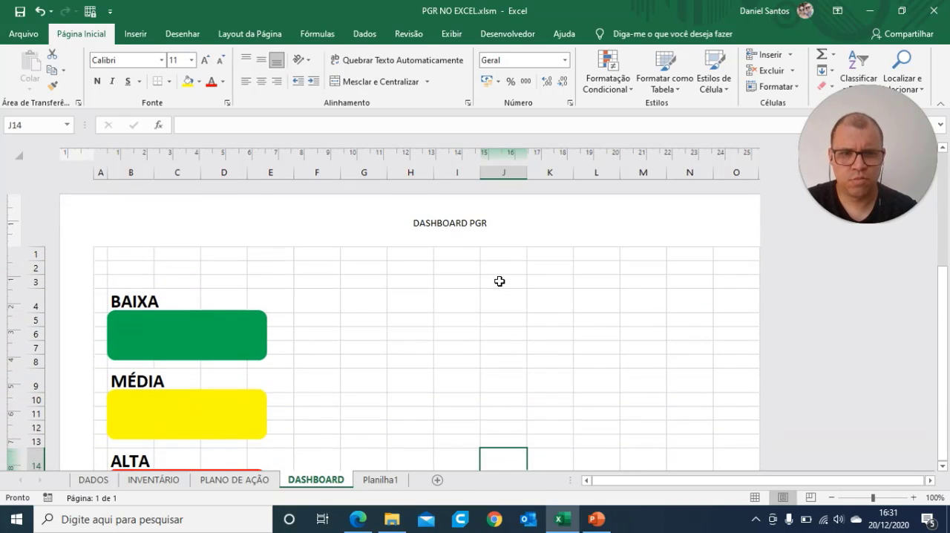
scroll(500, 282, down, 1)
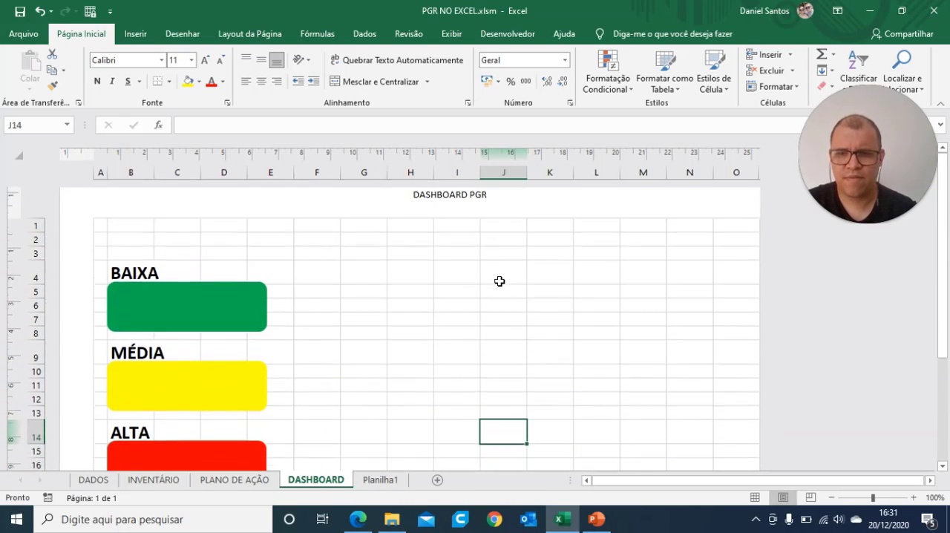
scroll(499, 282, down, 1)
scroll(500, 282, up, 2)
scroll(500, 281, down, 1)
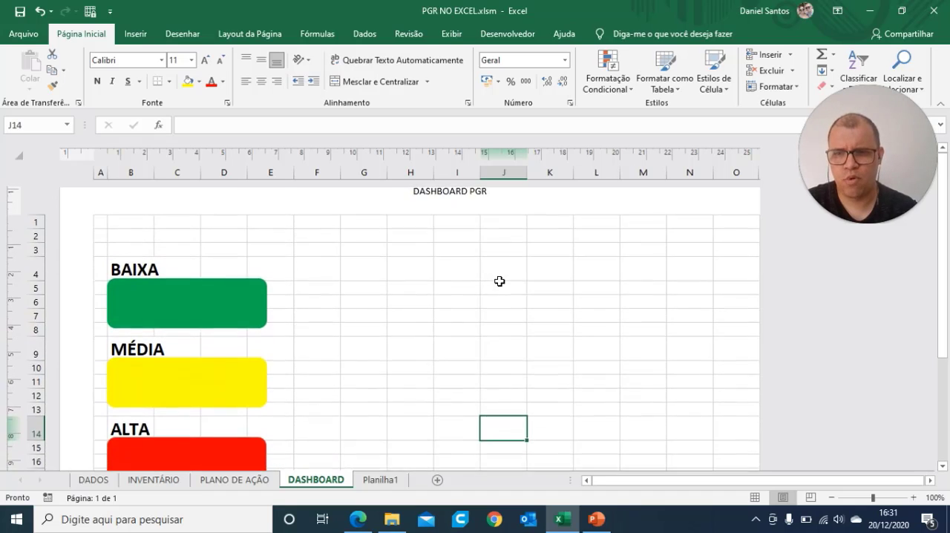
scroll(499, 282, up, 1)
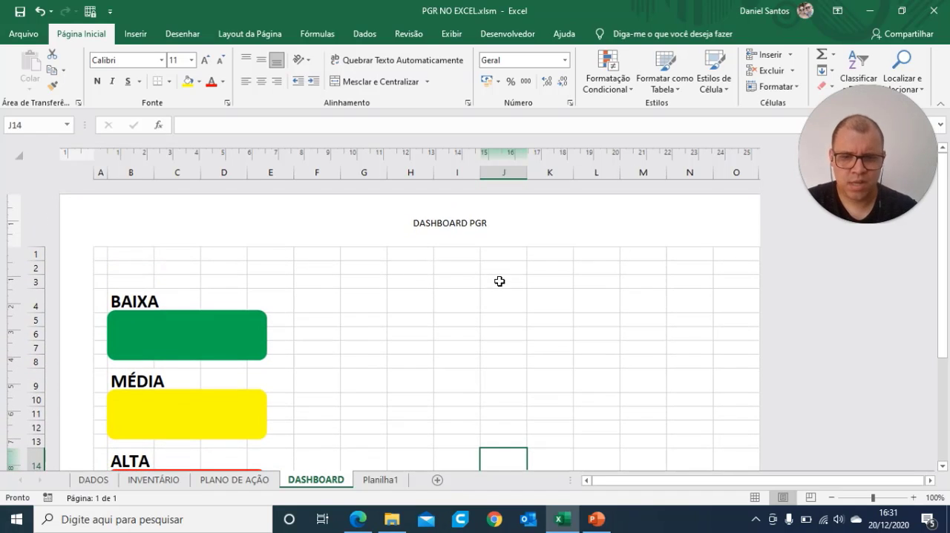
click(233, 481)
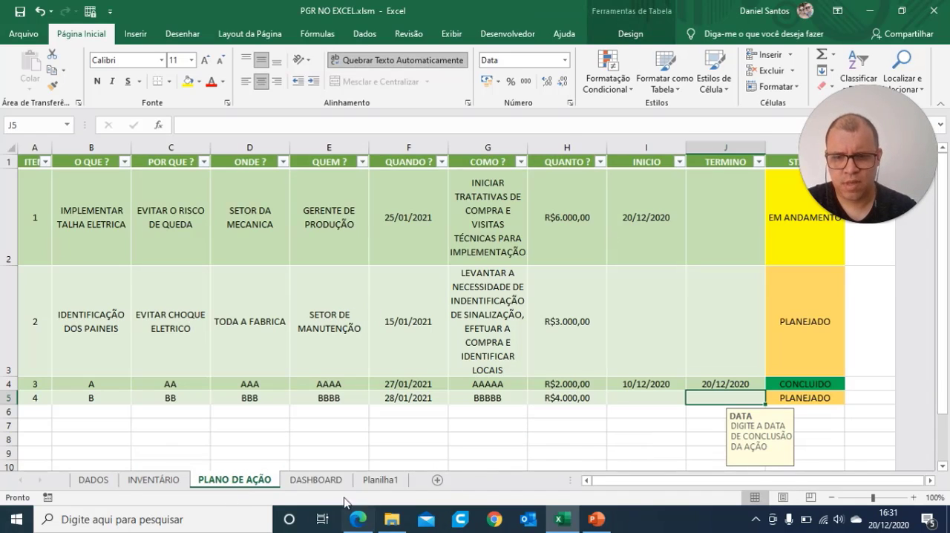
click(315, 480)
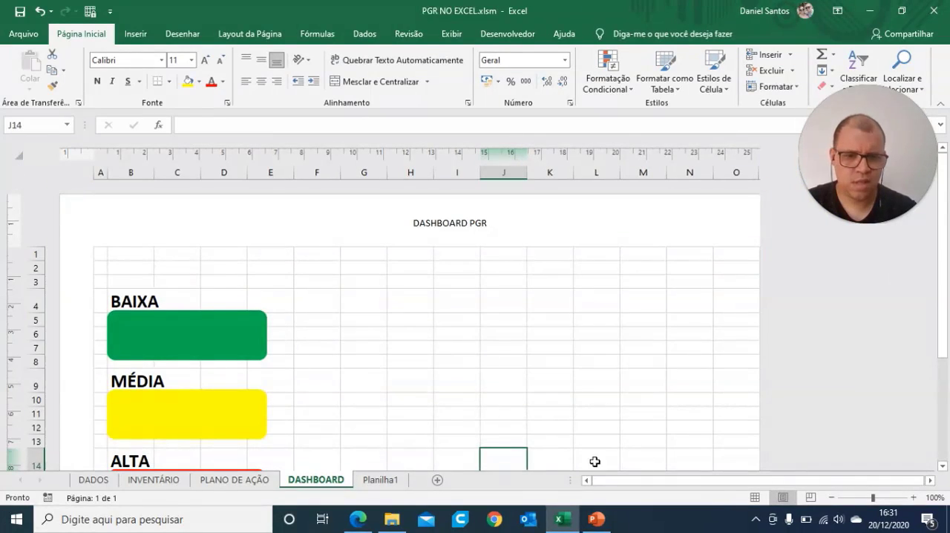
click(754, 497)
click(399, 312)
Step: Link the green BAIXA rectangle to cell N2 of the DADOS sheet with the formula =DADOS!N2
click(101, 257)
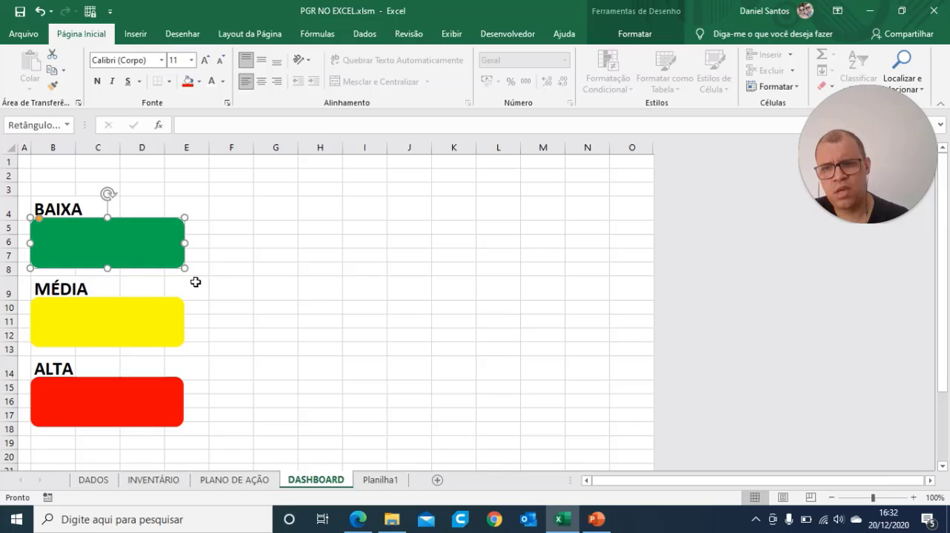
click(367, 269)
click(221, 260)
click(117, 246)
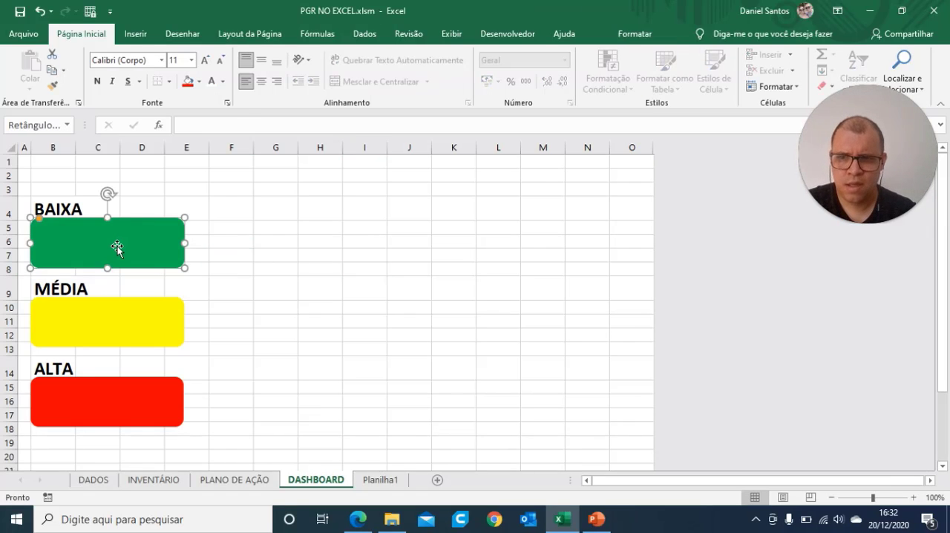
text(=)
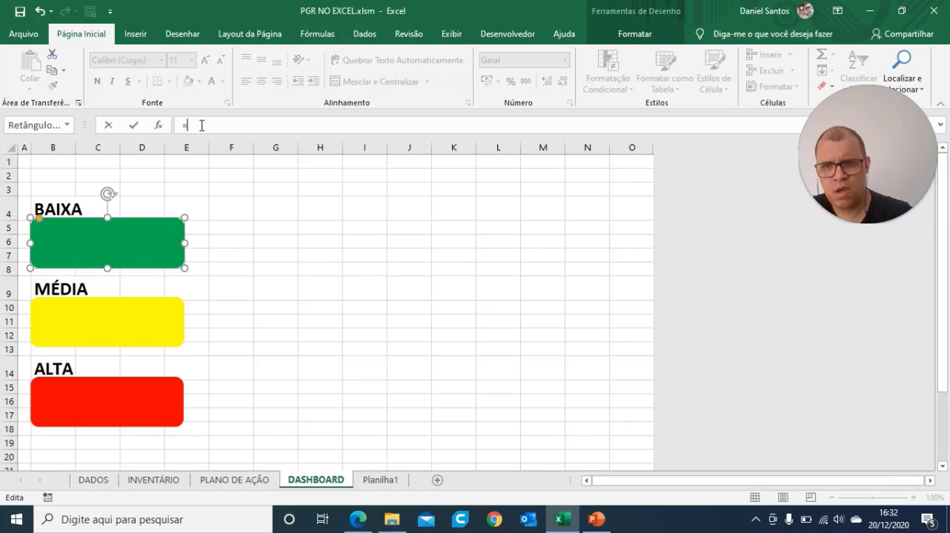
click(100, 482)
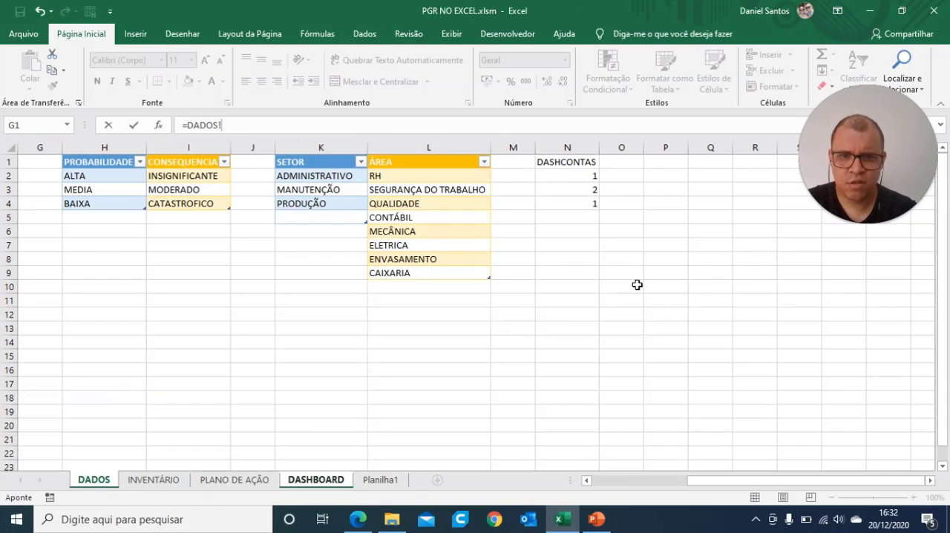
click(594, 176)
key(Return)
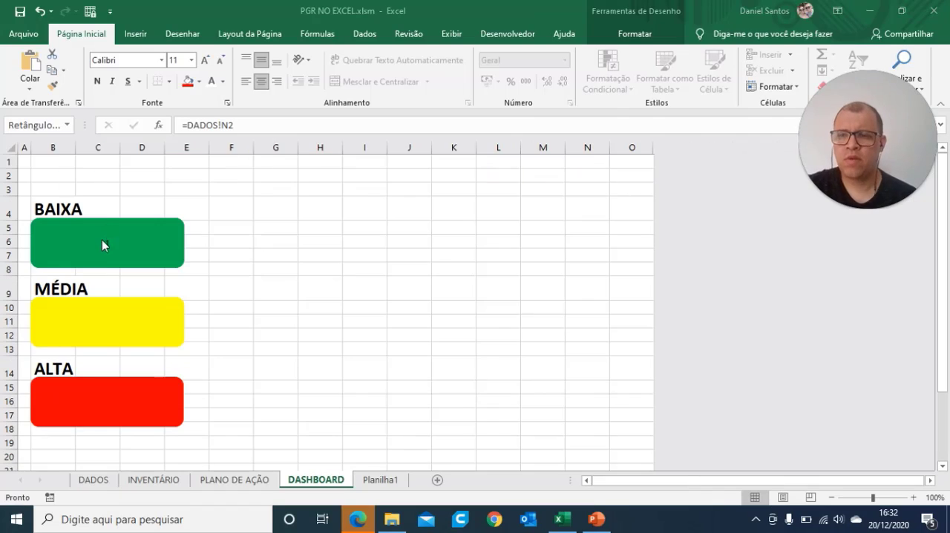
click(238, 255)
click(98, 238)
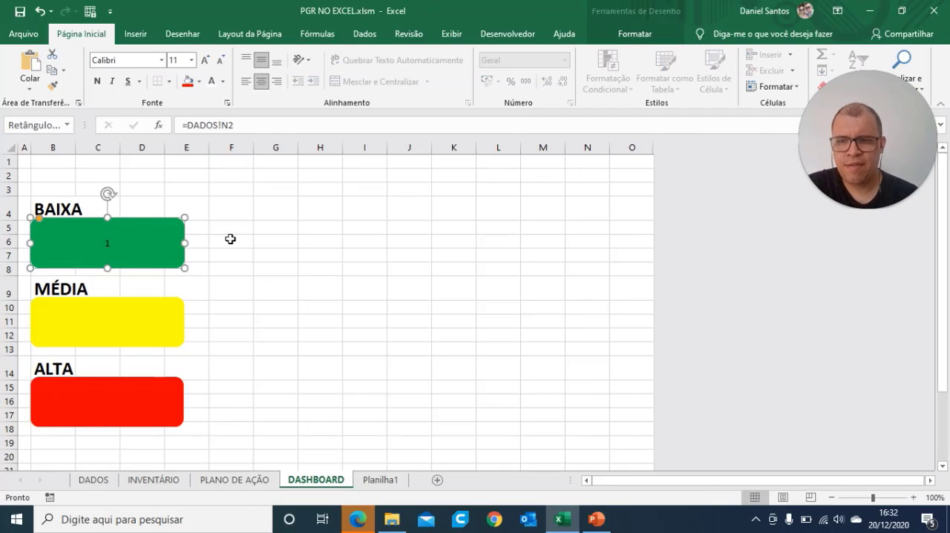
click(292, 252)
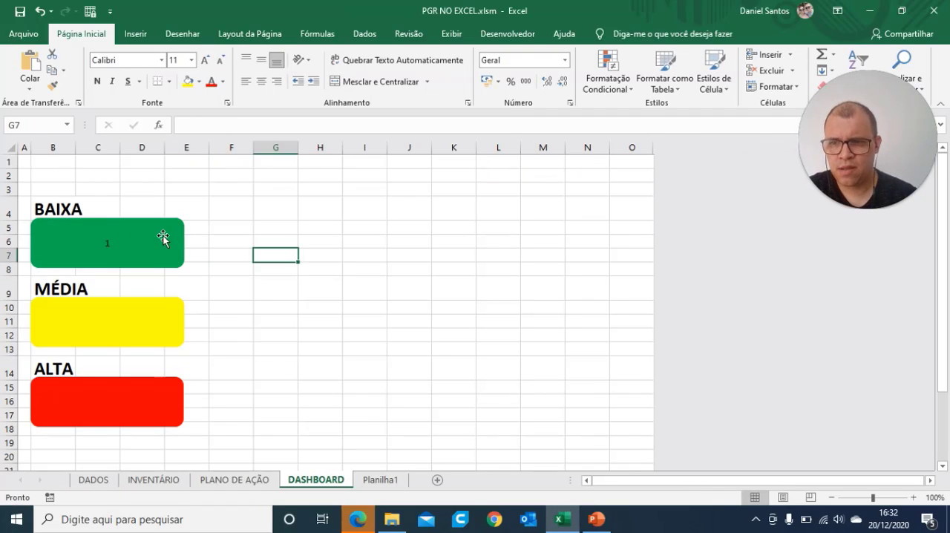
Step: Shorten the green BAIXA rectangle from its lower edge to a height of about 1,19 cm
click(163, 237)
drag(108, 267, 113, 249)
click(268, 320)
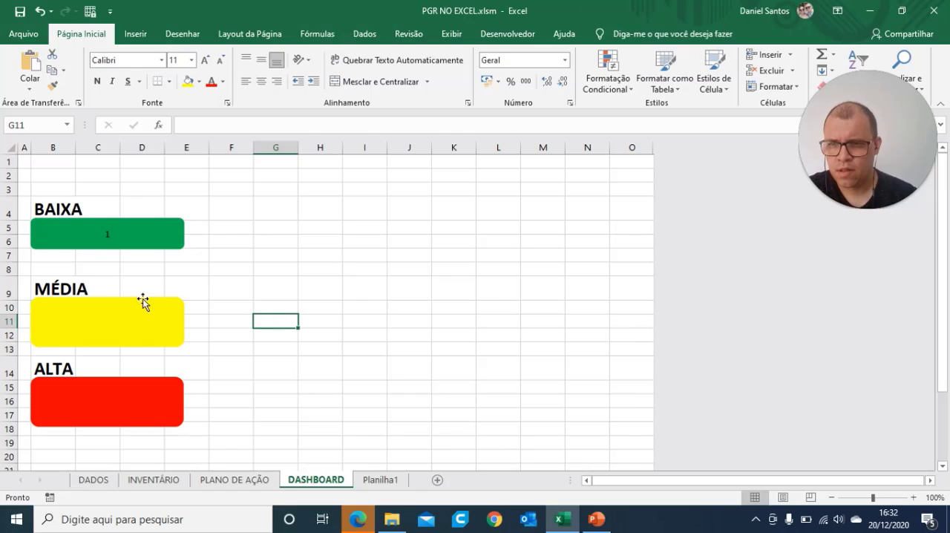
Step: Check the green rectangle's size and set the yellow MÉDIA rectangle's height to 1,19 cm to match it
click(143, 233)
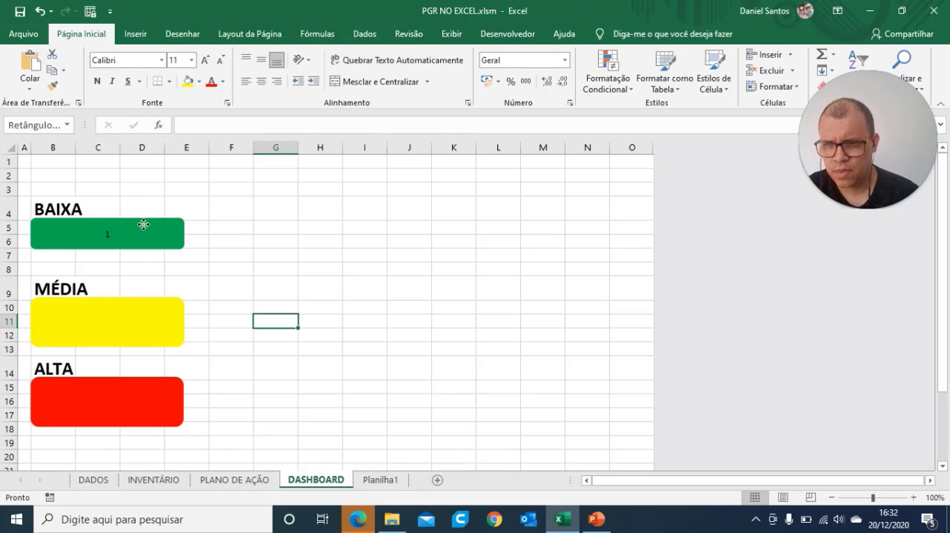
click(627, 36)
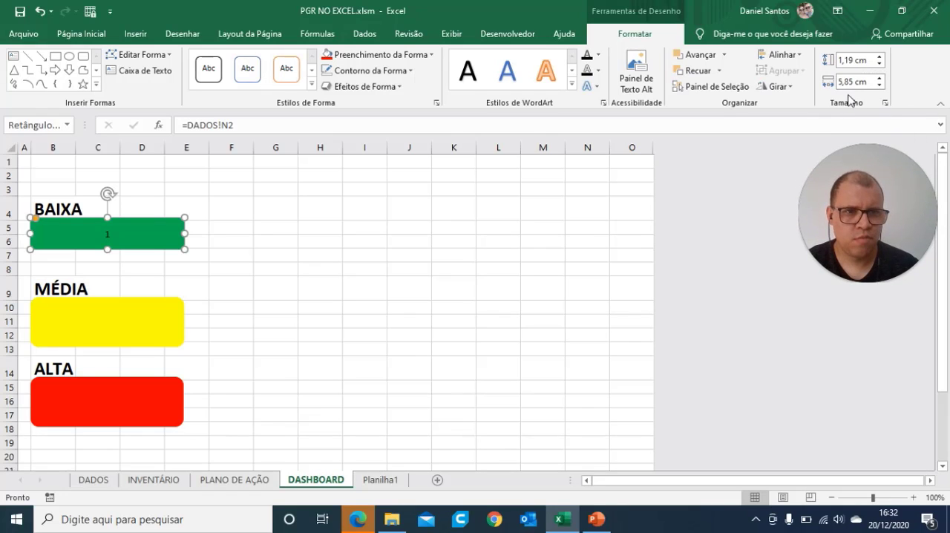
click(154, 324)
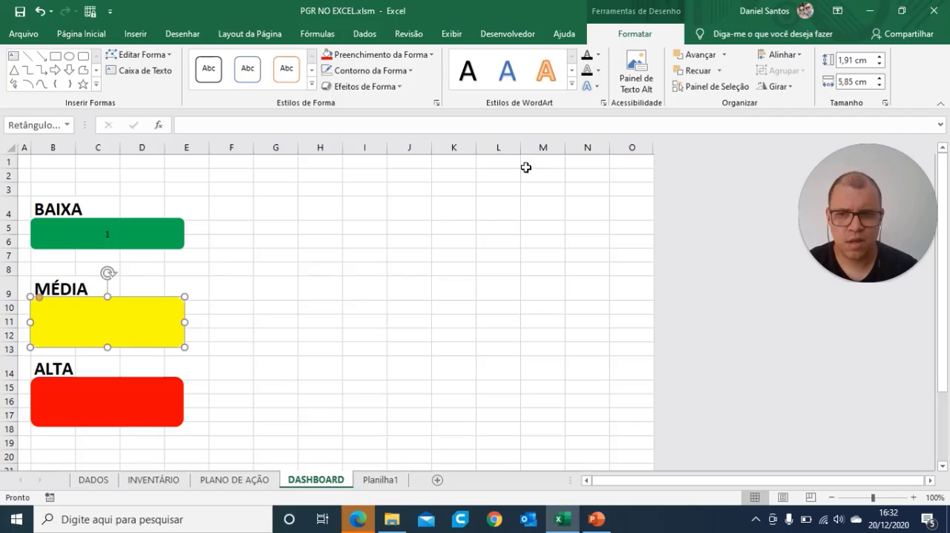
click(181, 236)
click(155, 336)
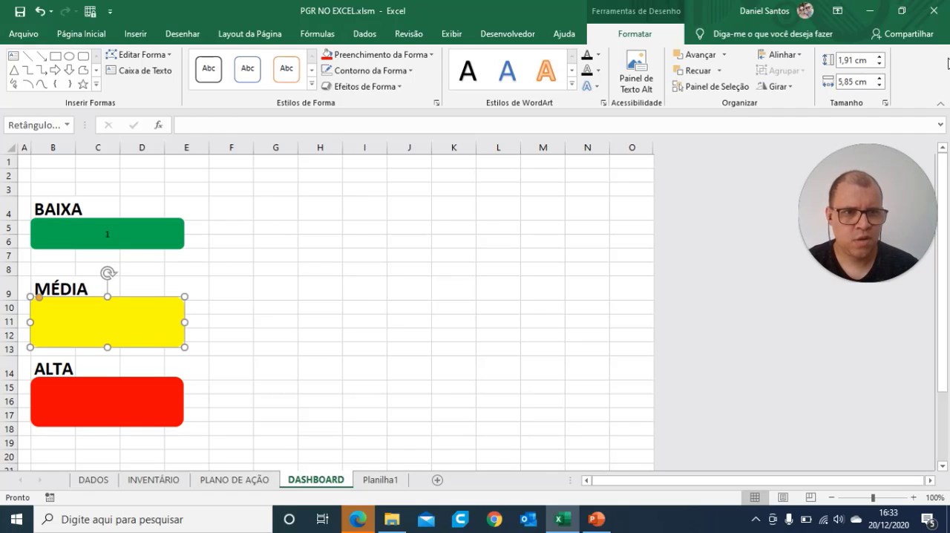
click(853, 61)
text(1,19)
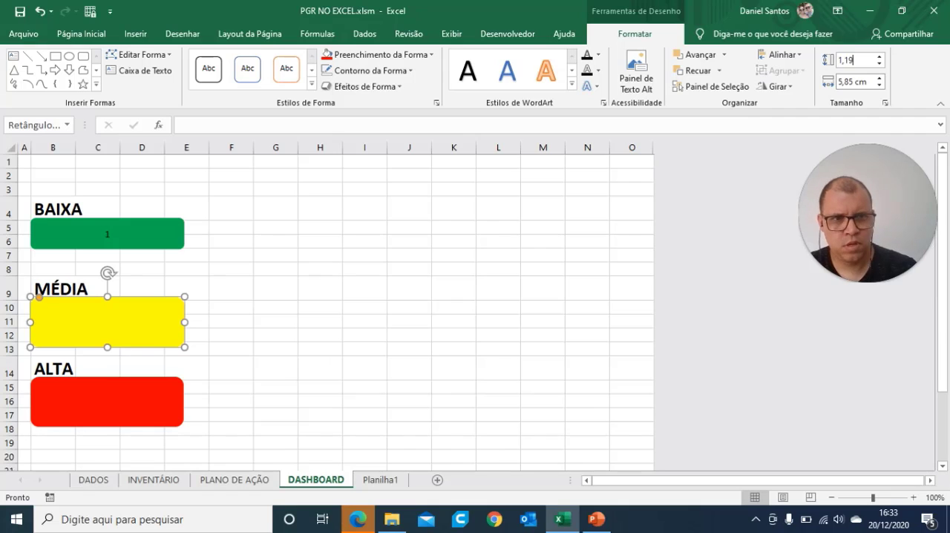
key(Return)
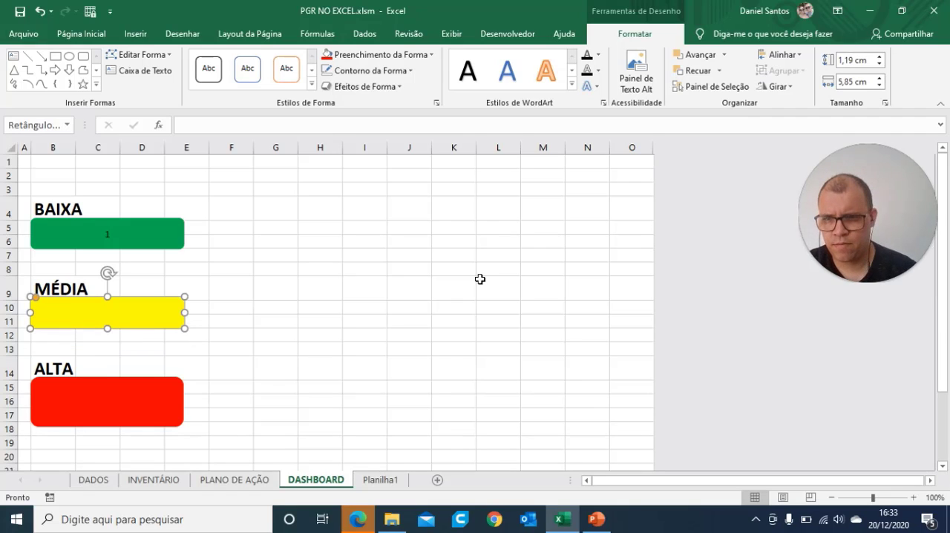
Step: Set the red ALTA rectangle's height to 1,19 cm and deselect it
click(150, 392)
double_click(853, 60)
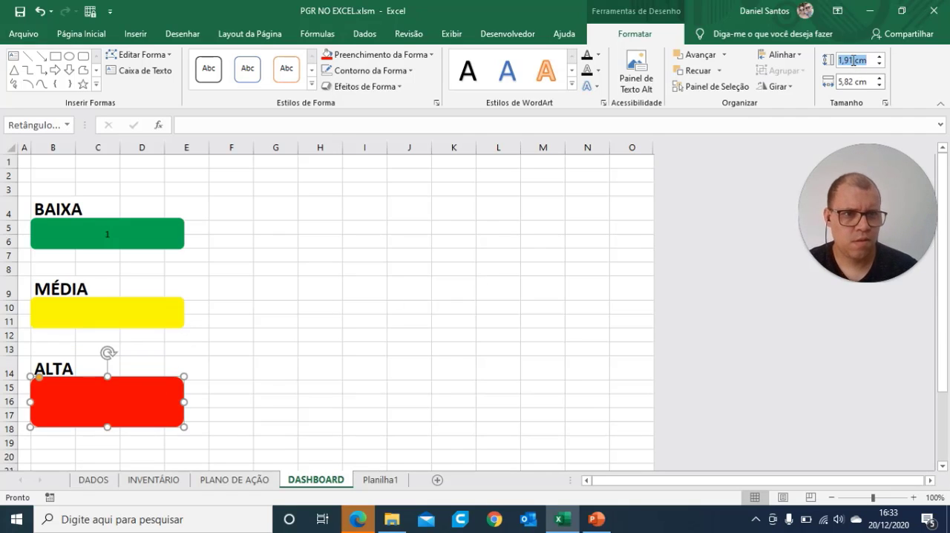
text(1,19)
key(Return)
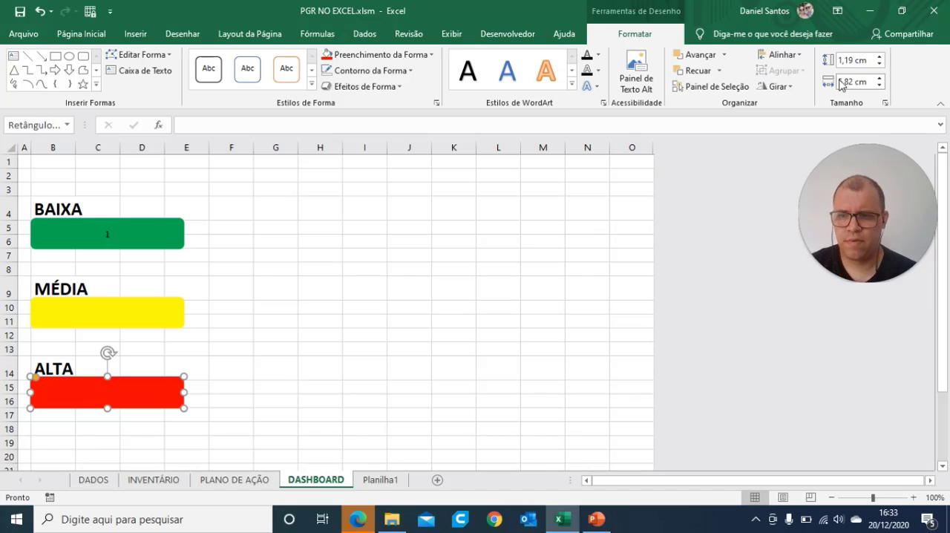
click(241, 286)
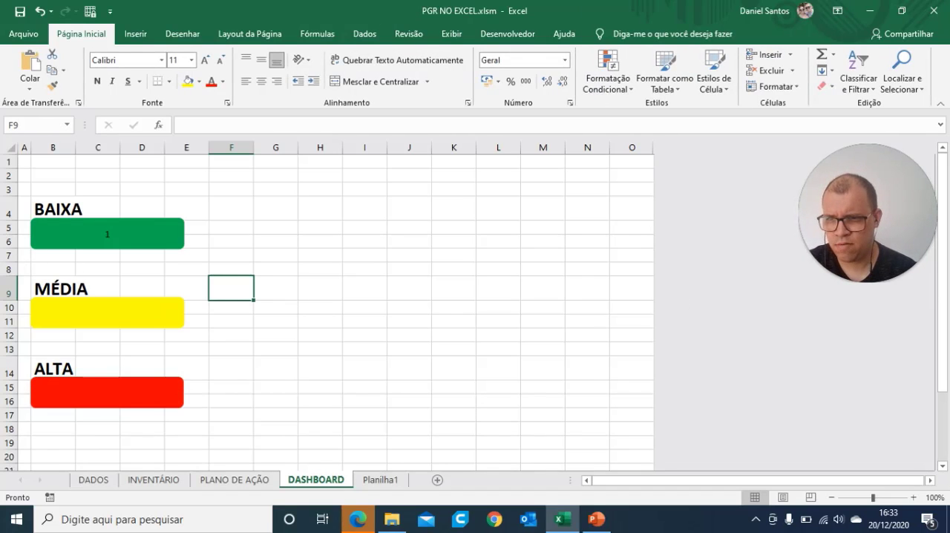
Step: Delete the empty row 8 above MÉDIA and the empty row 12 above ALTA to close up the cards
click(9, 269)
right_click(9, 269)
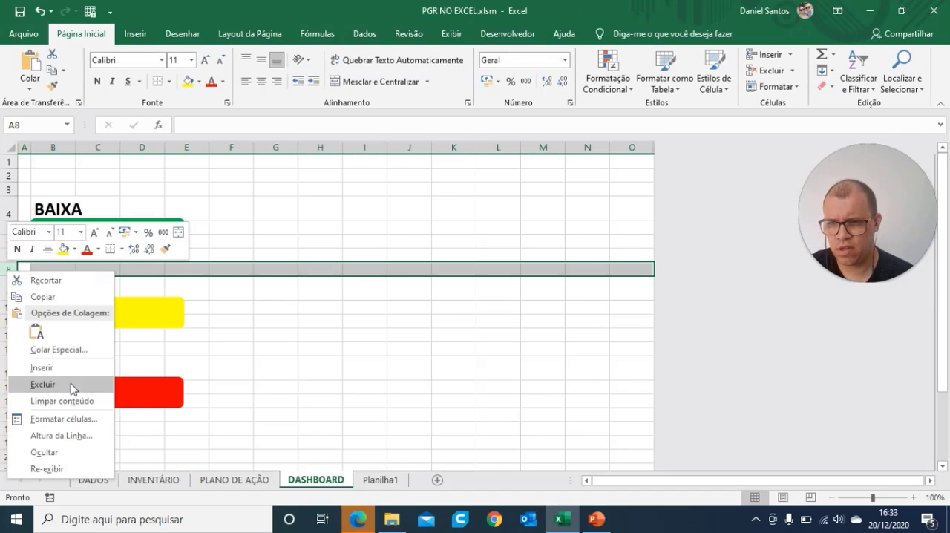
click(70, 383)
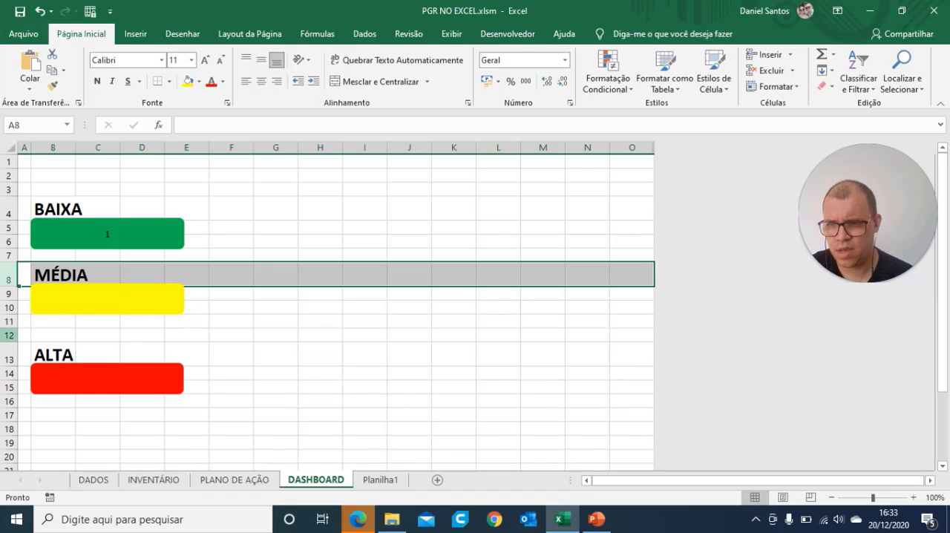
click(10, 336)
right_click(9, 336)
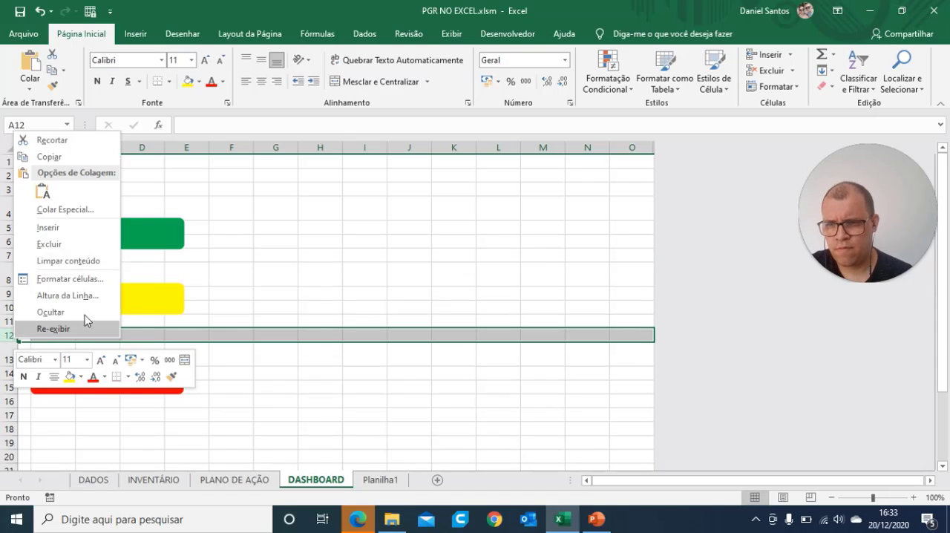
click(70, 243)
click(344, 317)
click(512, 399)
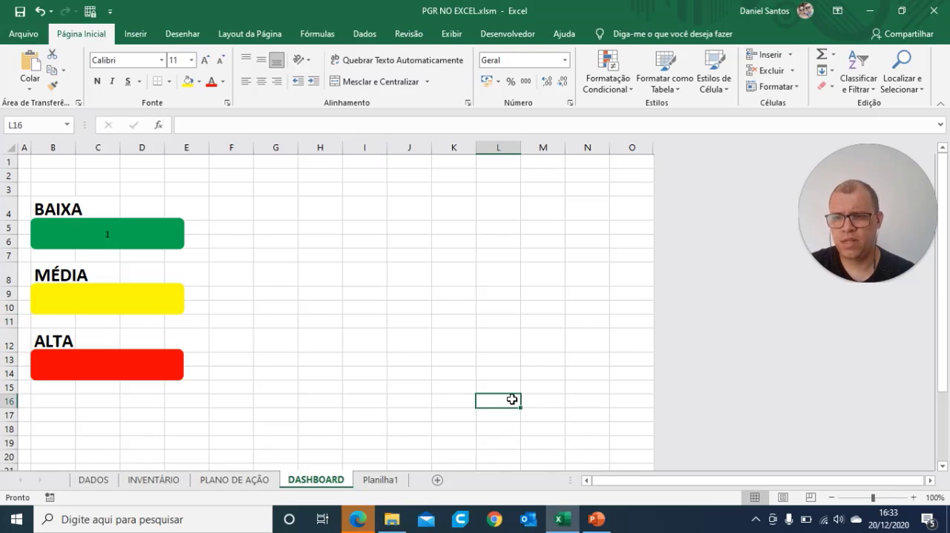
Step: Enlarge the number in the green BAIXA rectangle to font size 20
click(133, 240)
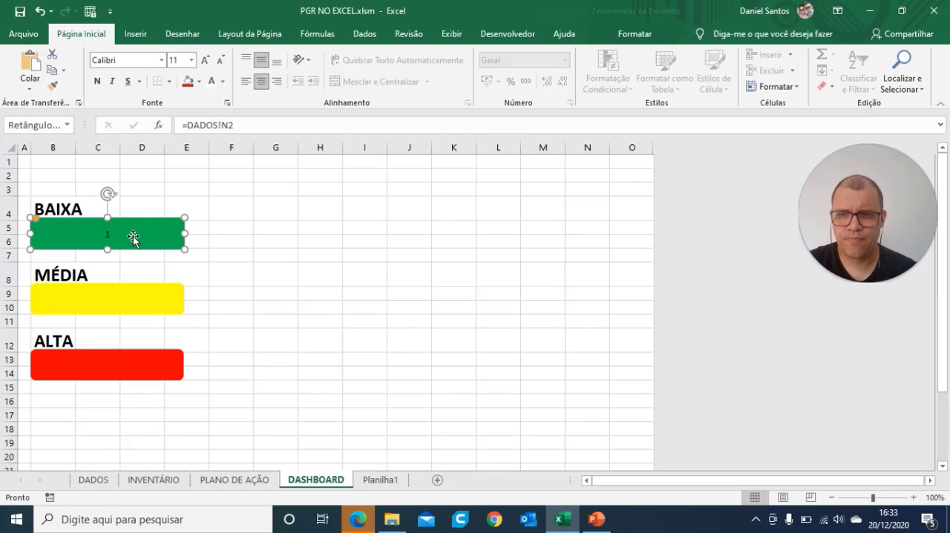
click(205, 59)
click(206, 60)
Step: Format the number in the green BAIXA rectangle as white, bold, font size 28
click(206, 60)
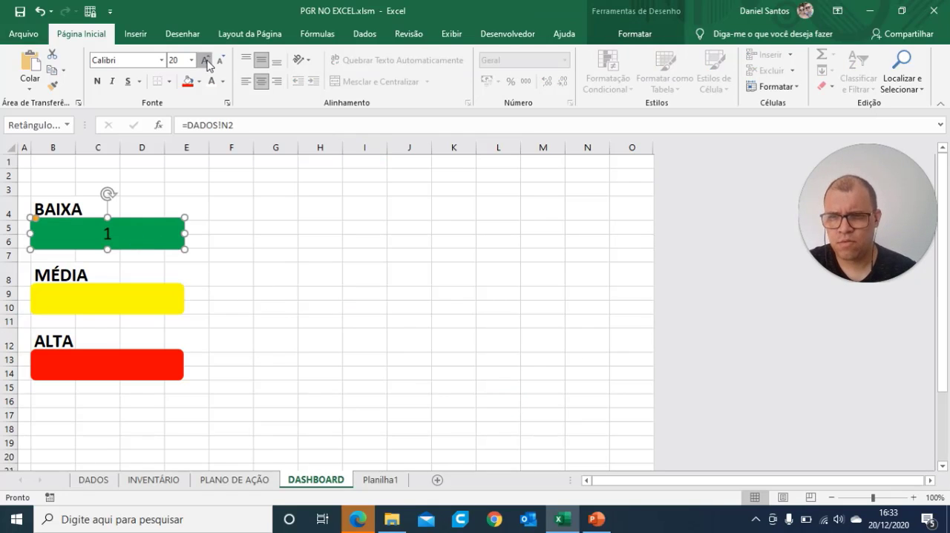
click(206, 59)
click(205, 59)
click(205, 59)
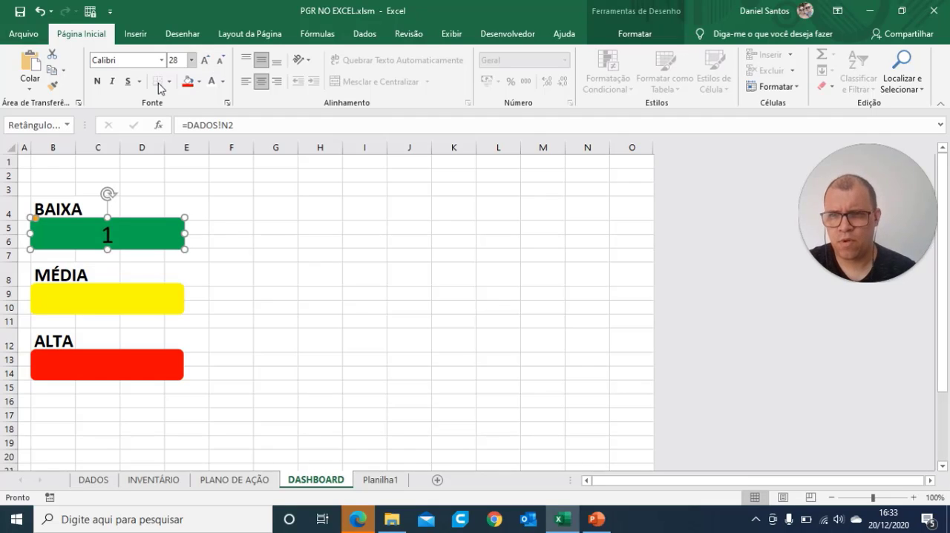
click(213, 83)
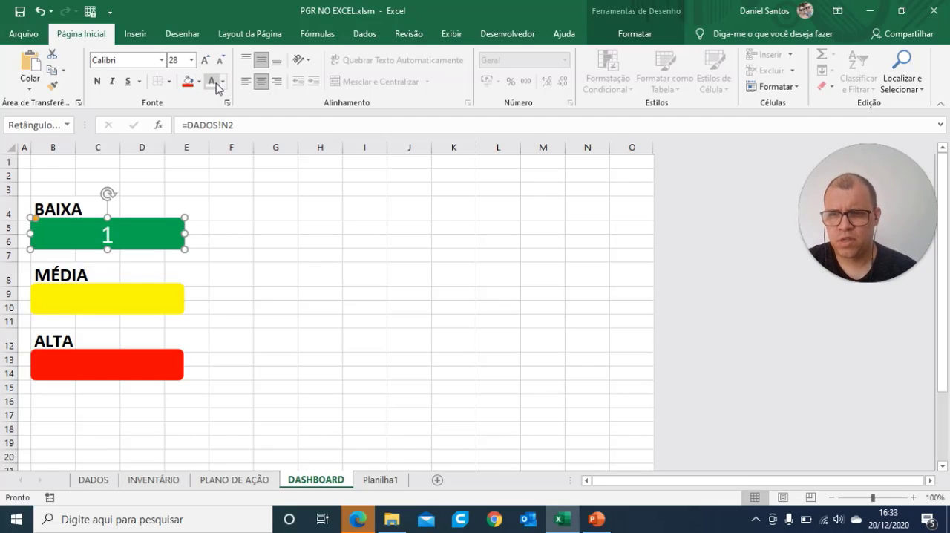
click(97, 81)
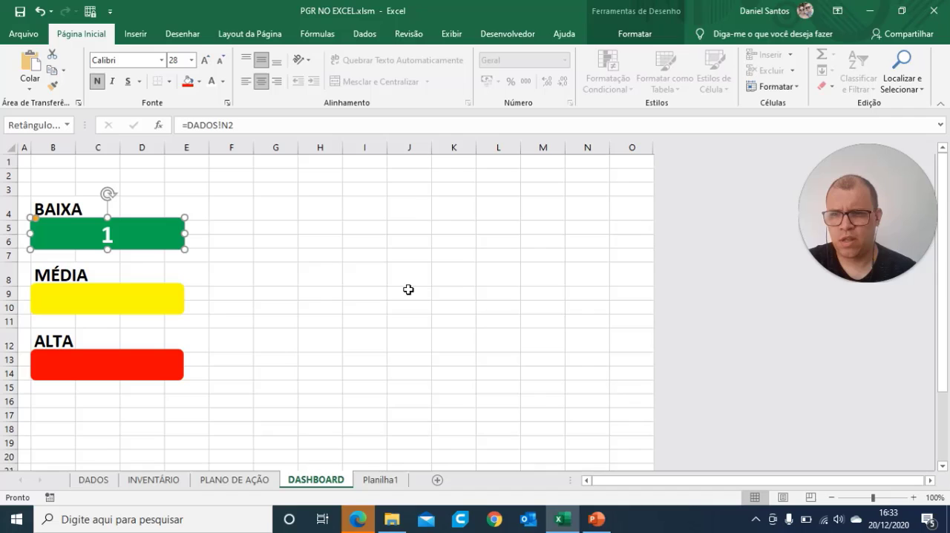
click(369, 310)
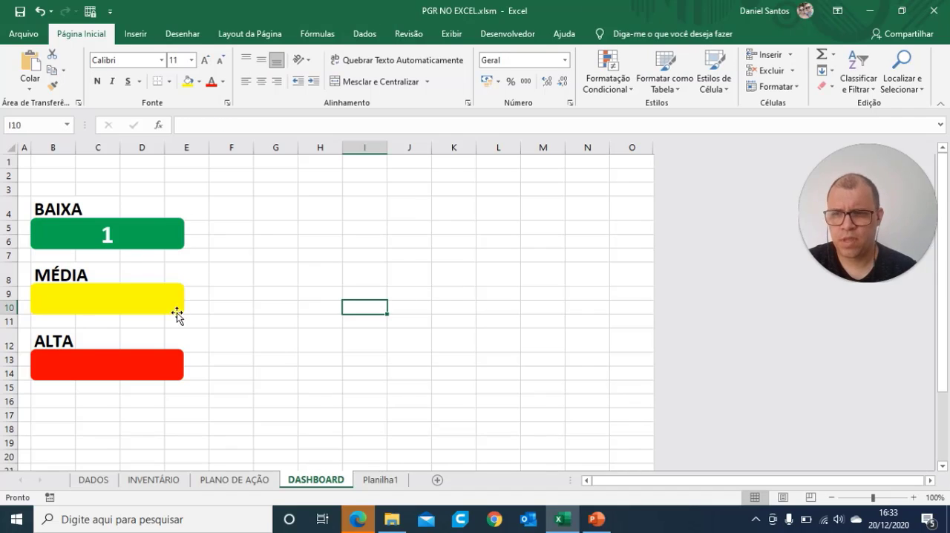
Step: Link the yellow MÉDIA rectangle to cell N3 of the DADOS sheet with the formula =DADOS!N3
click(115, 303)
click(227, 295)
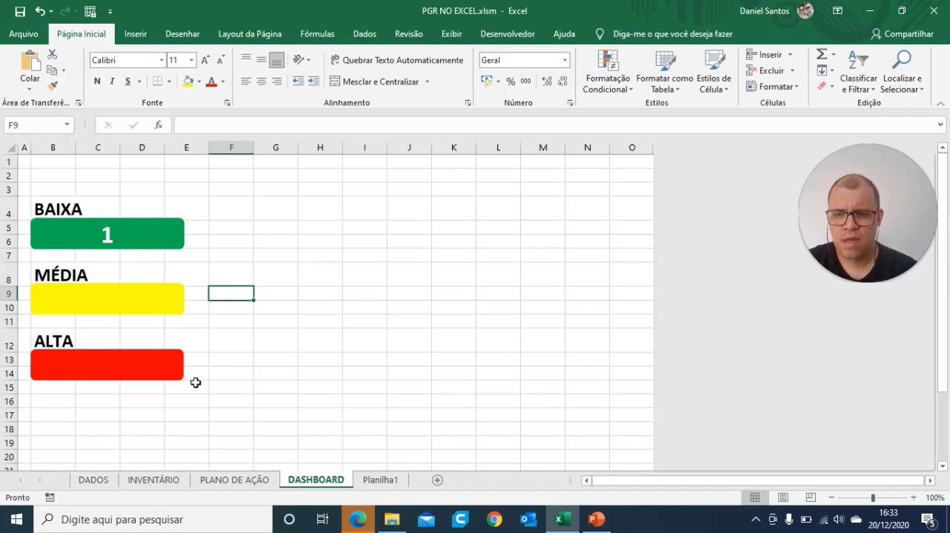
click(128, 309)
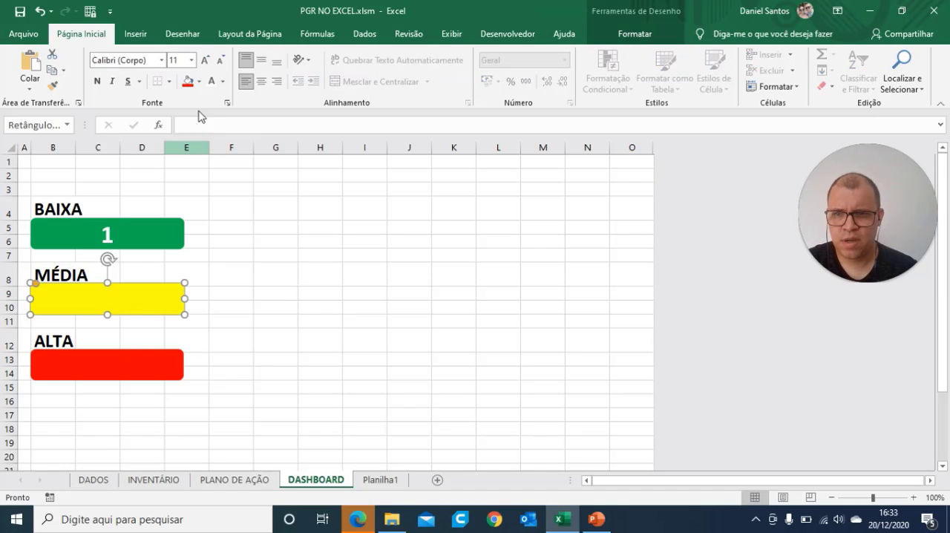
click(191, 124)
text(=)
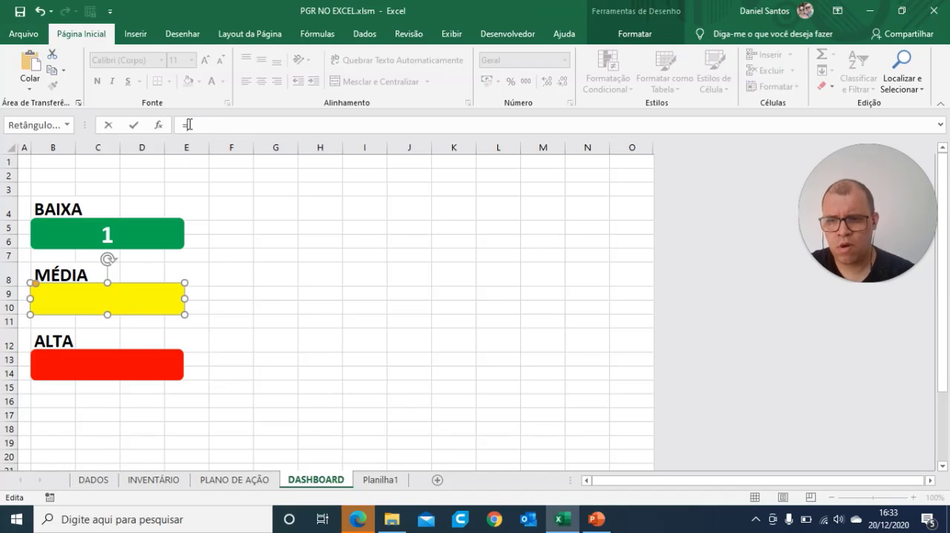
click(93, 479)
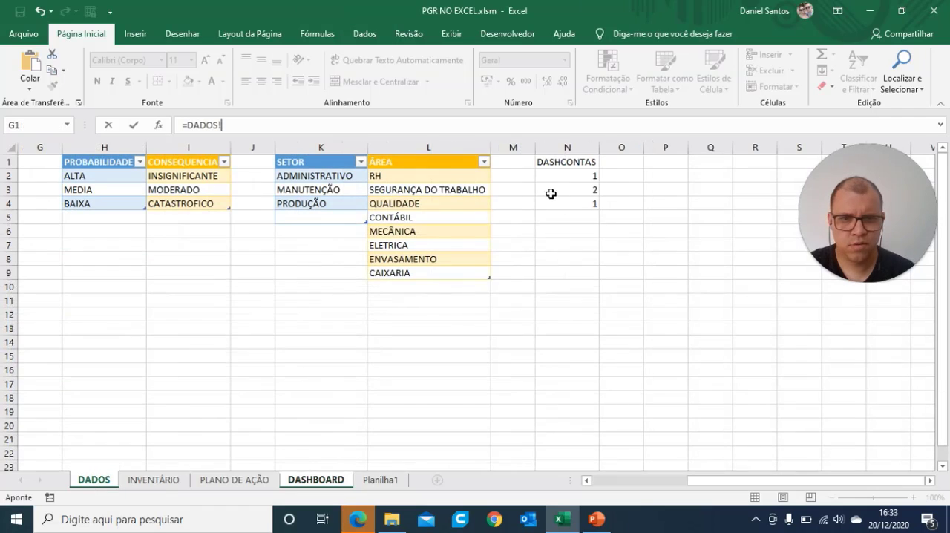
click(578, 189)
key(Return)
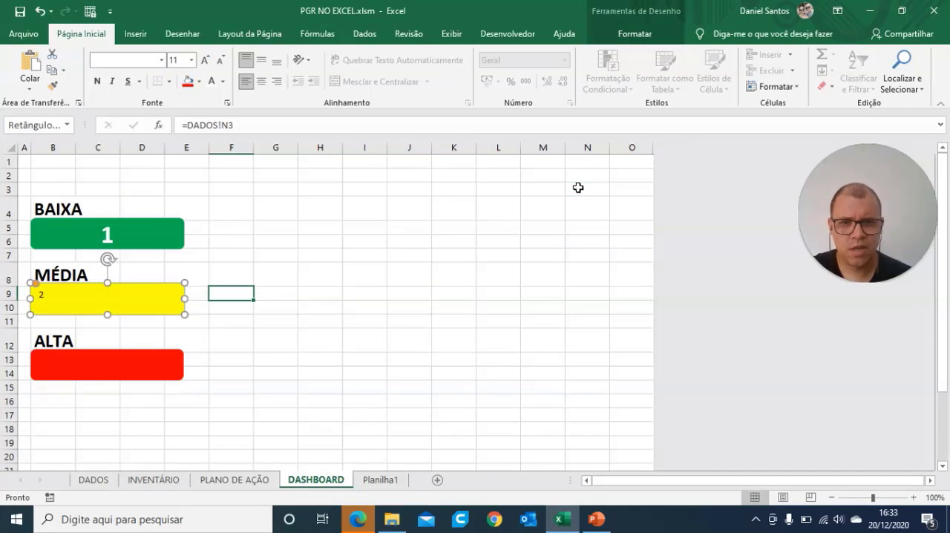
Step: Try to link the red ALTA rectangle to the ALTA count on the DADOS sheet by entering an equals sign inside the shape
click(111, 364)
text(=)
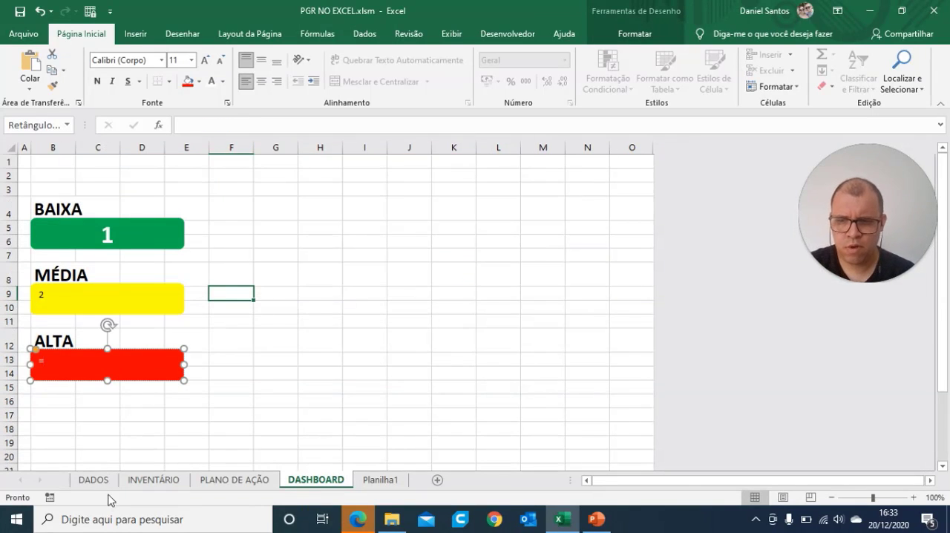
click(93, 480)
click(596, 202)
key(Return)
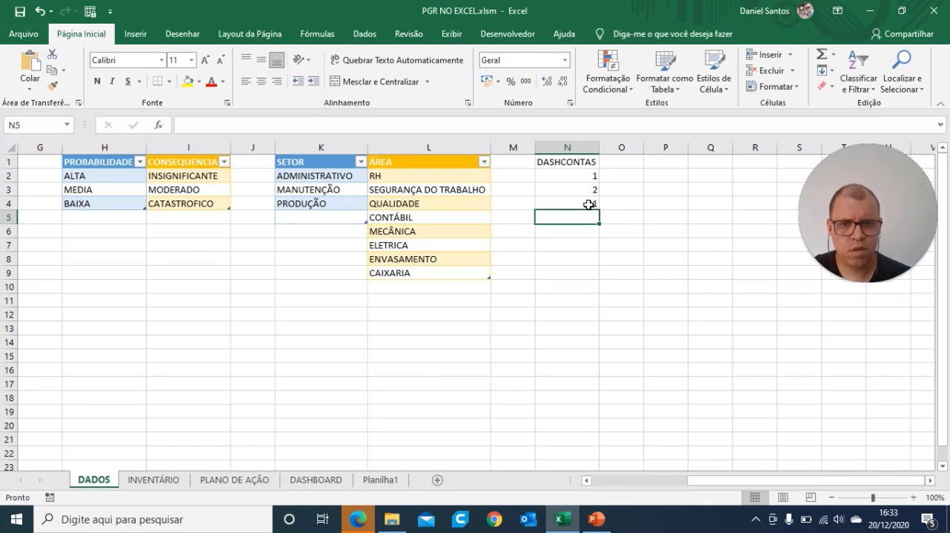
click(321, 479)
Step: Link the red ALTA rectangle to cell N4 of the DADOS sheet through a formula that replaces its text
click(99, 372)
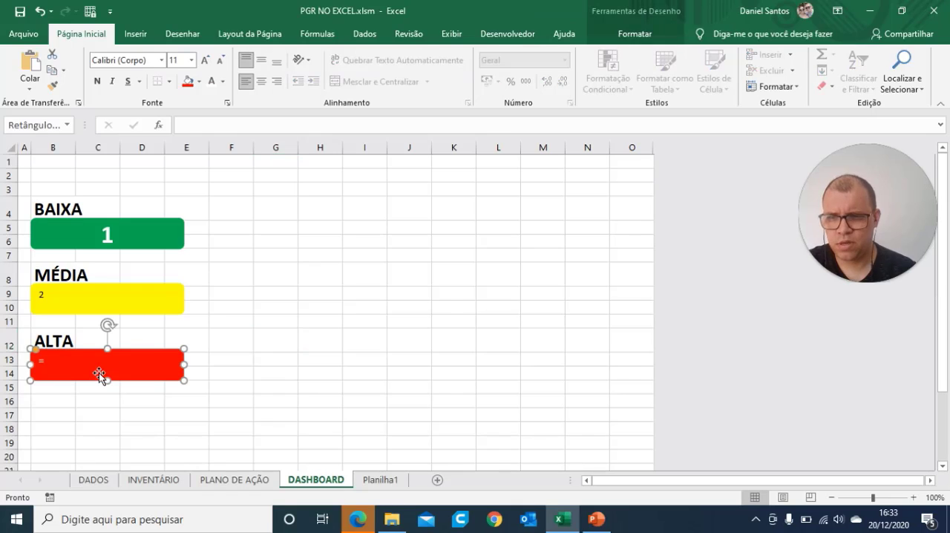
click(194, 127)
text(=)
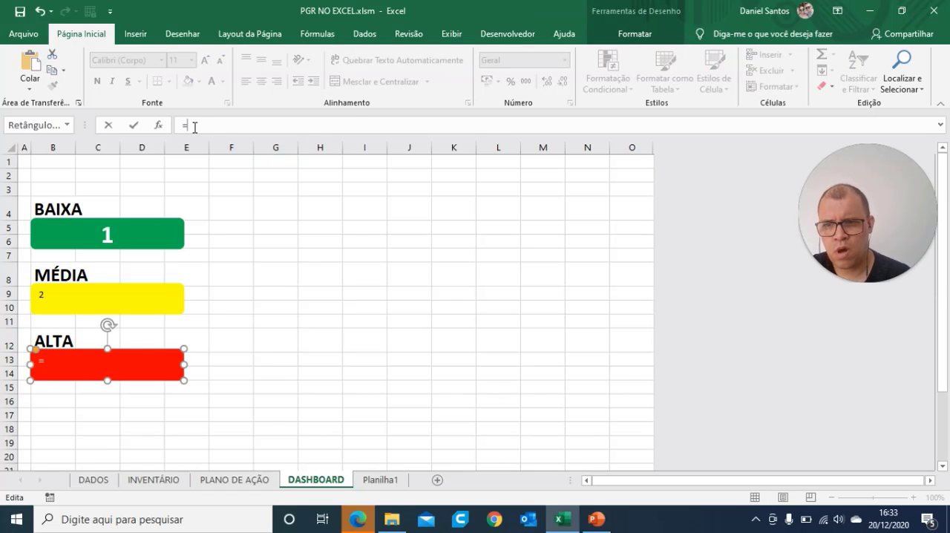
click(94, 480)
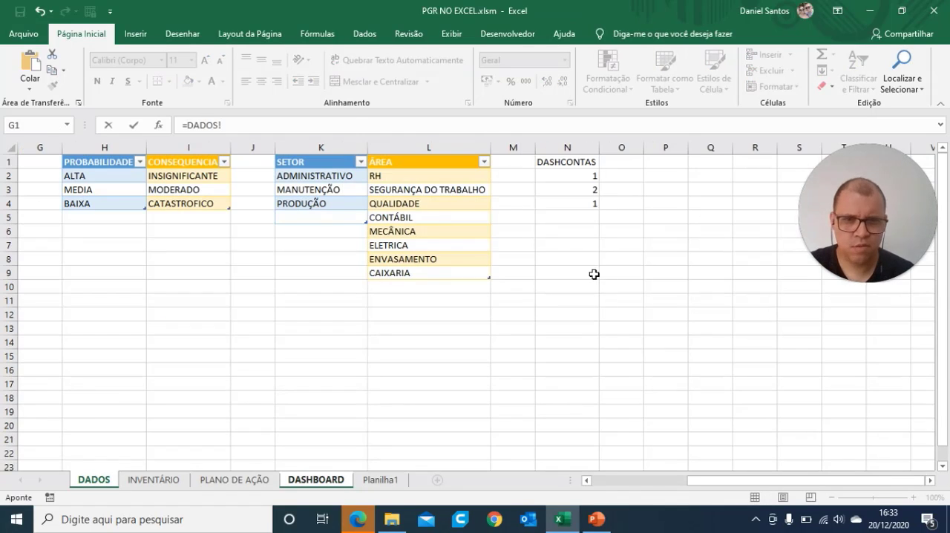
click(589, 203)
key(Return)
click(372, 357)
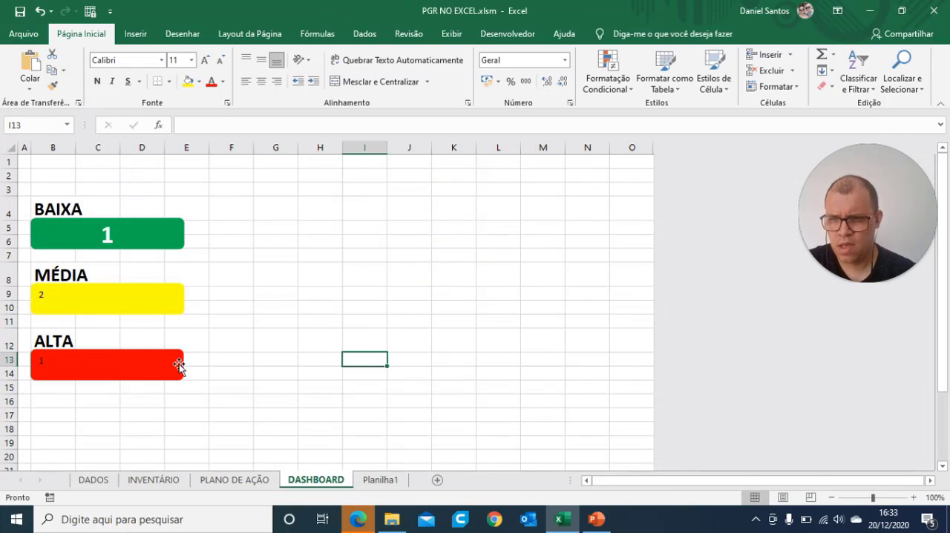
Step: Centre the numbers in the yellow MÉDIA and red ALTA rectangles horizontally and vertically and colour them white
click(127, 355)
ctrl+click(138, 305)
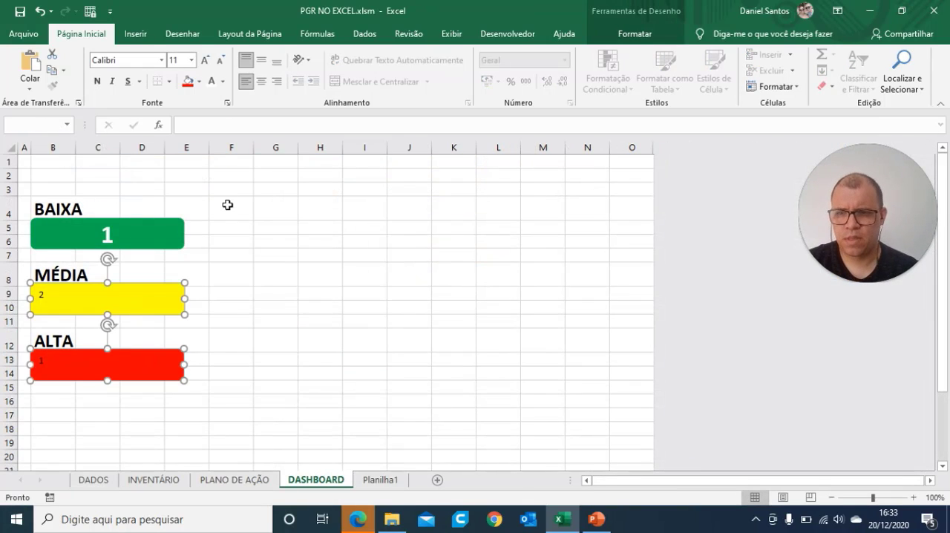
click(261, 82)
click(261, 59)
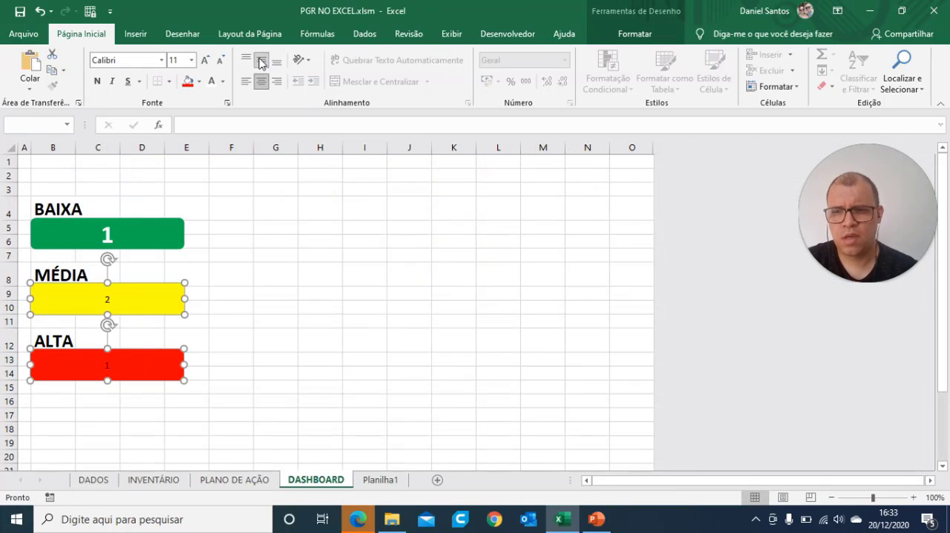
click(210, 83)
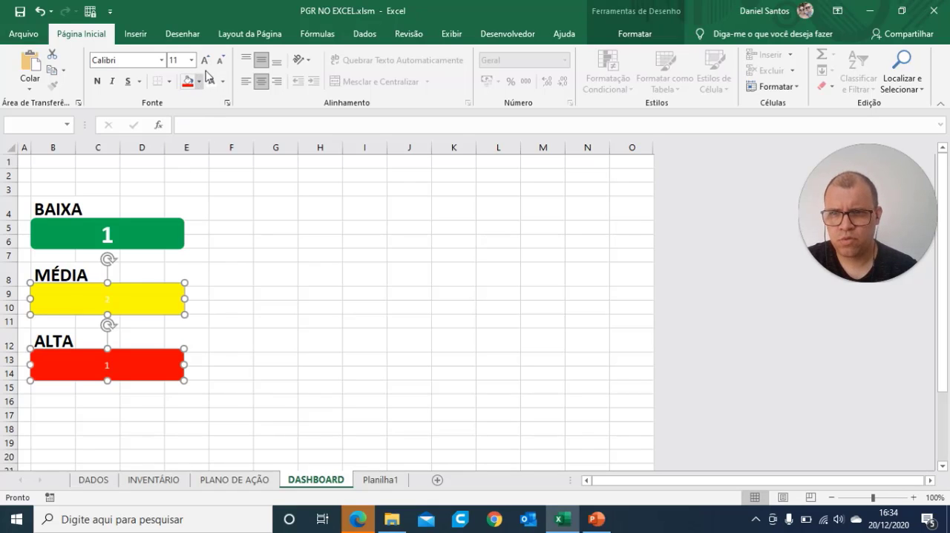
Step: Make the numbers in the yellow MÉDIA and red ALTA rectangles bold at font size 28, matching the BAIXA card
click(206, 62)
click(206, 62)
click(206, 62)
click(206, 62)
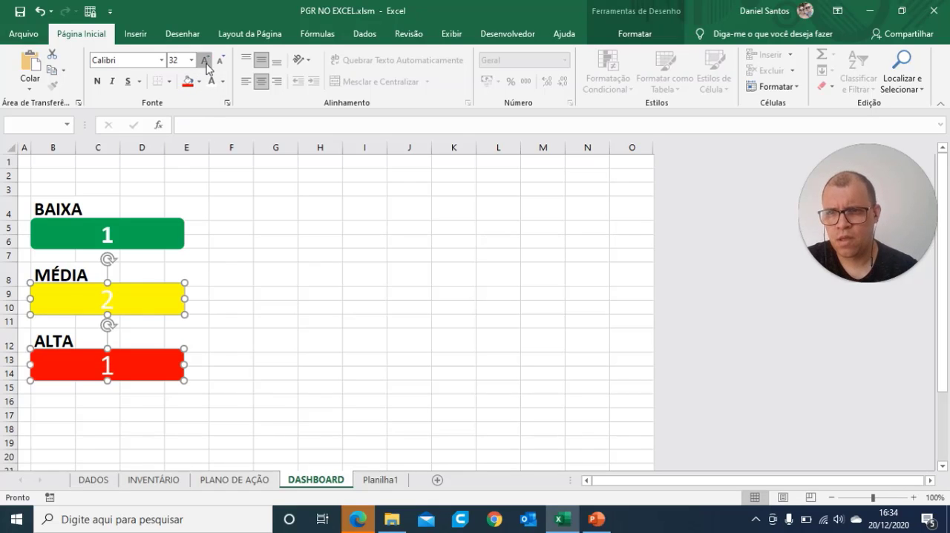
click(205, 63)
click(206, 63)
click(205, 62)
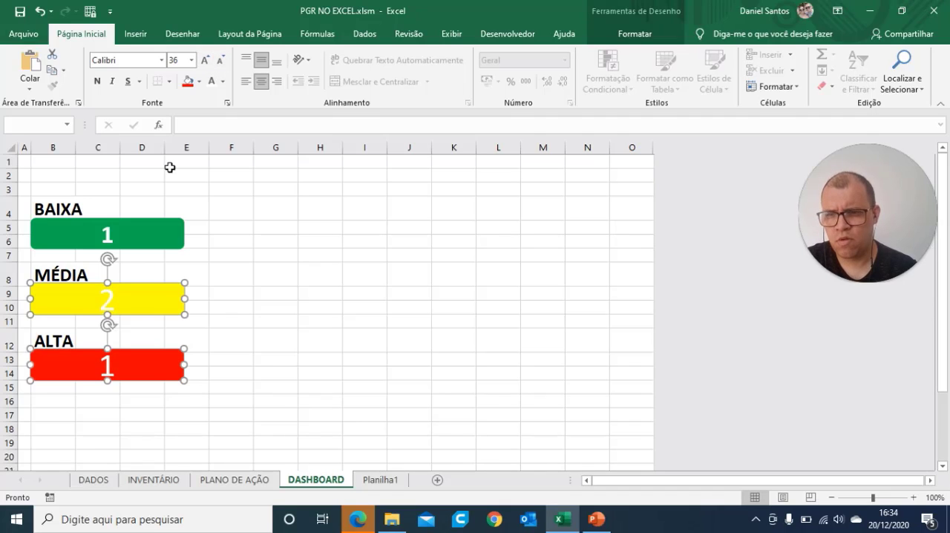
click(109, 241)
click(110, 301)
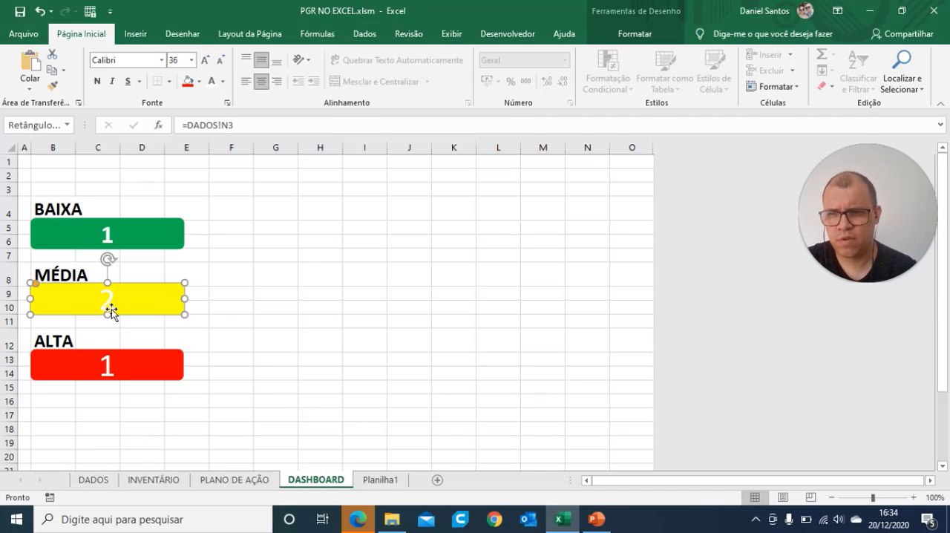
shift+click(106, 364)
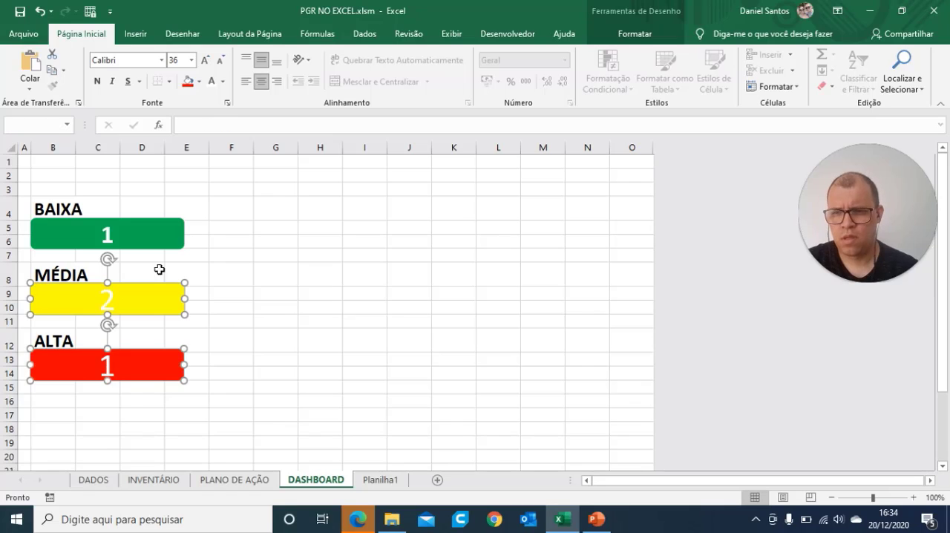
click(220, 61)
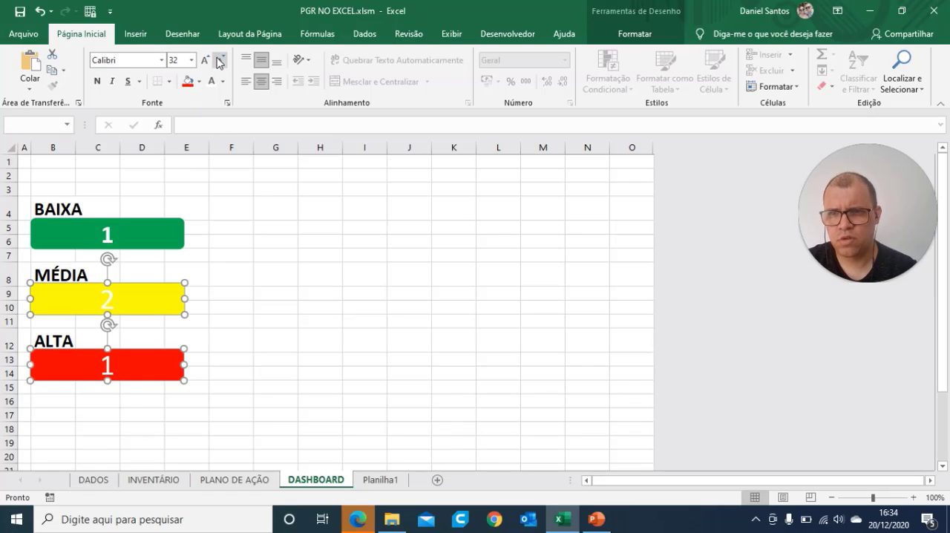
click(350, 295)
click(306, 402)
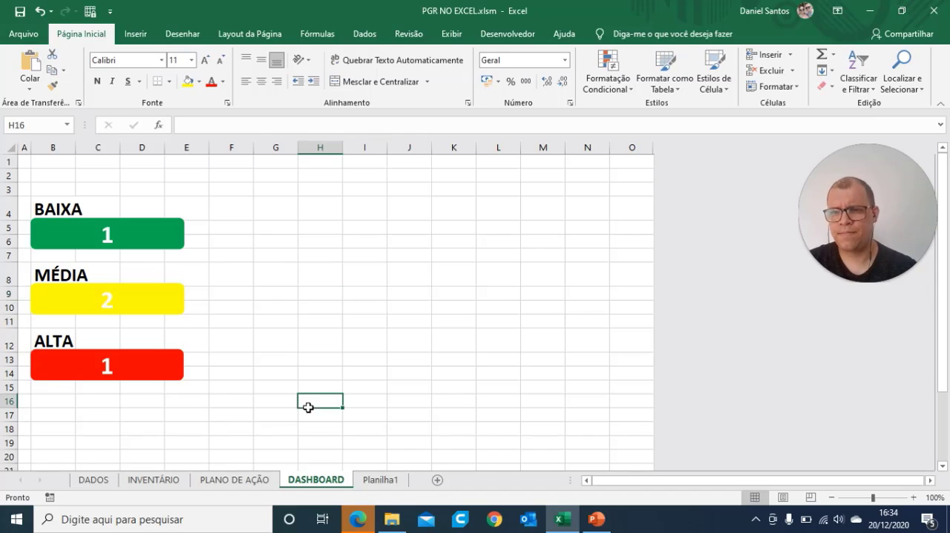
click(150, 241)
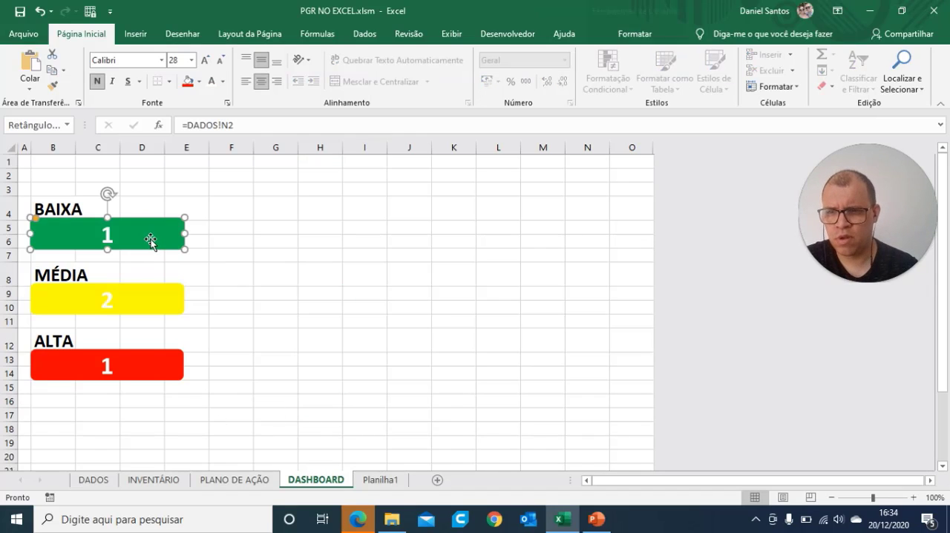
click(138, 299)
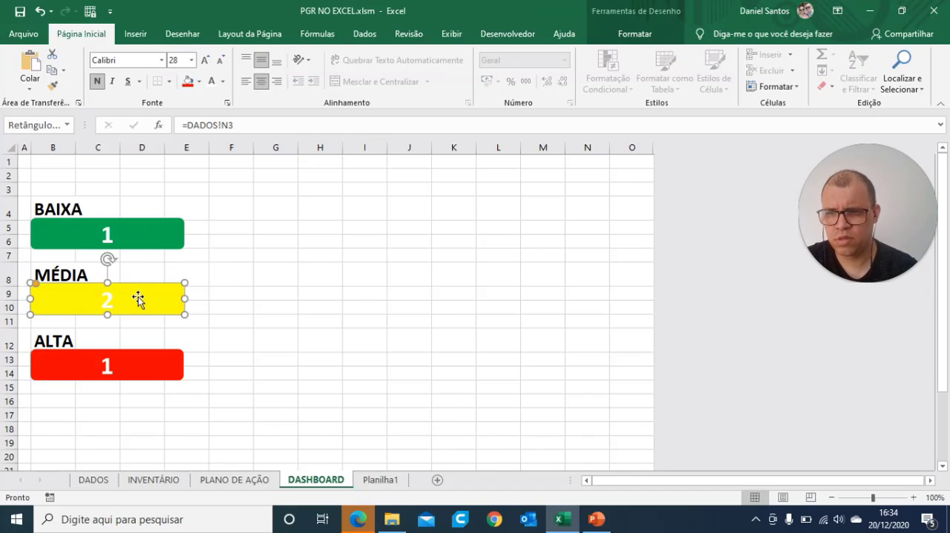
click(272, 239)
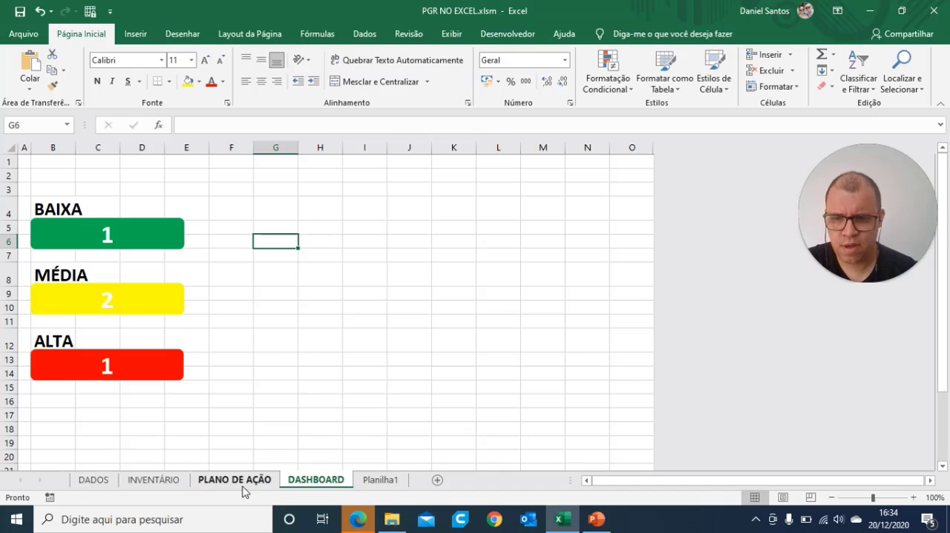
Step: Create a pivot chart from the INVENTÁRIO table (A1:H5), placing it on the existing DADOS sheet at cell H12
click(155, 480)
click(395, 393)
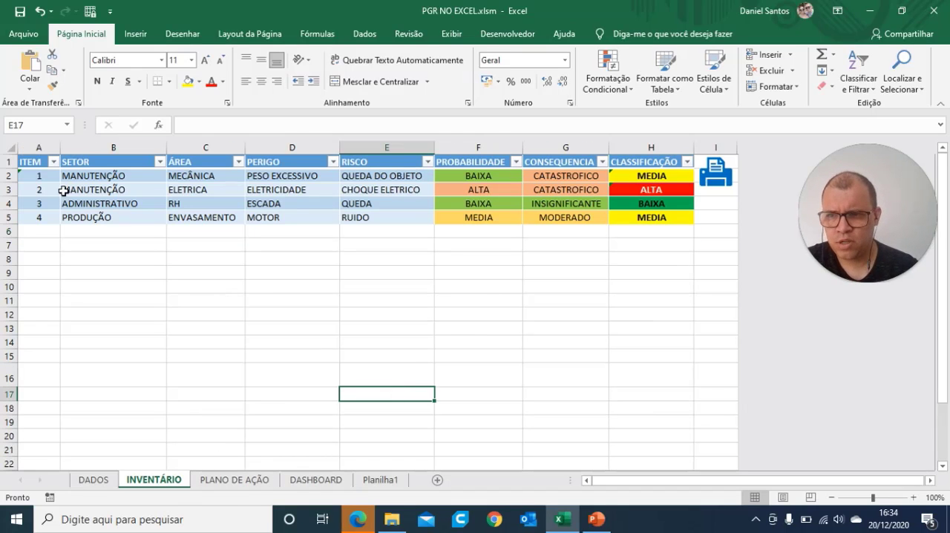
drag(33, 166, 658, 214)
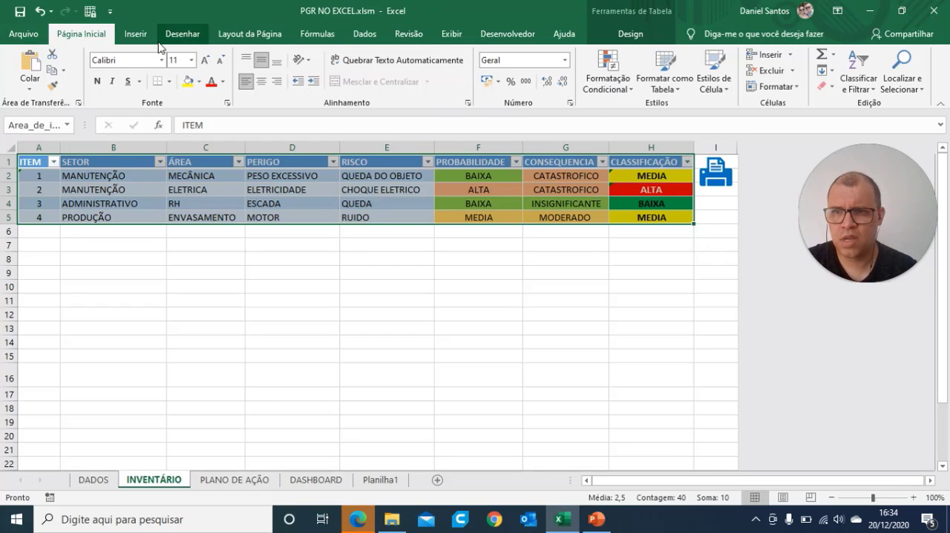
click(135, 34)
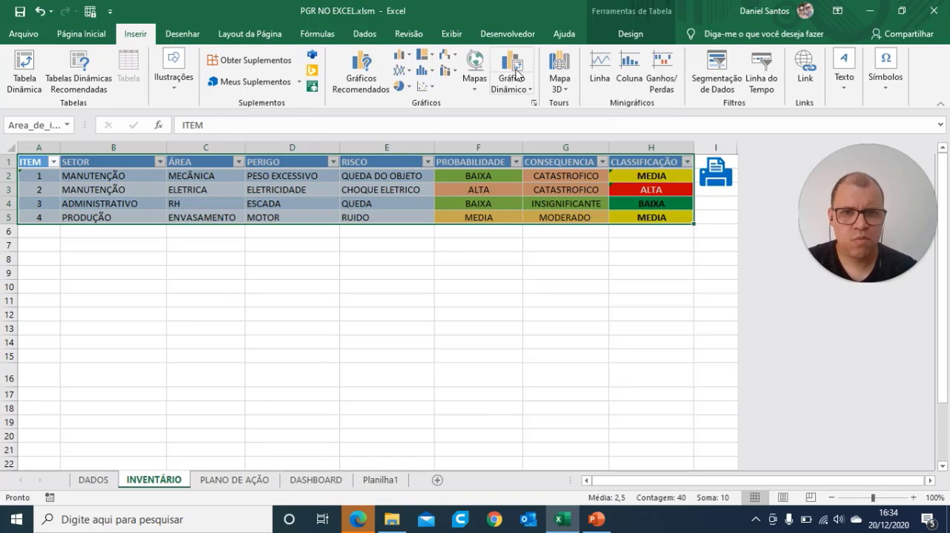
click(516, 73)
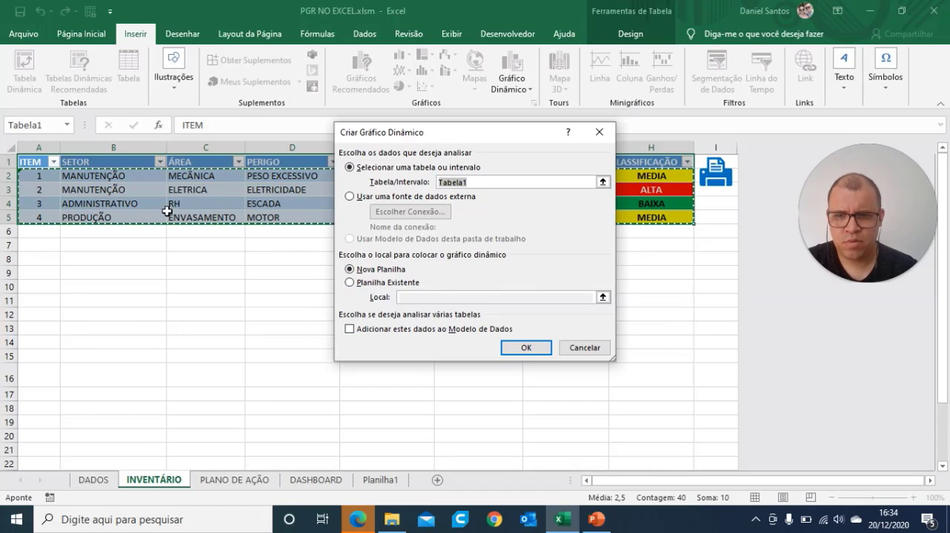
click(352, 283)
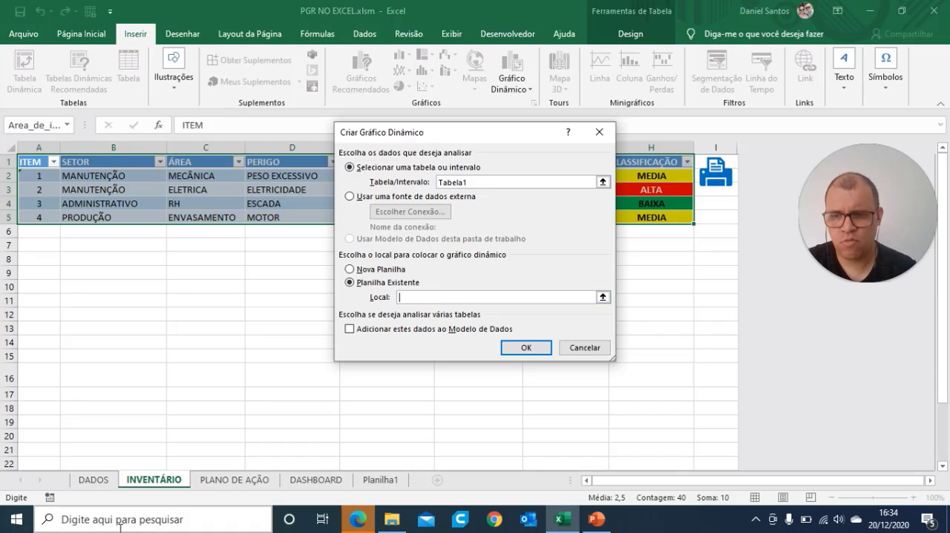
click(97, 480)
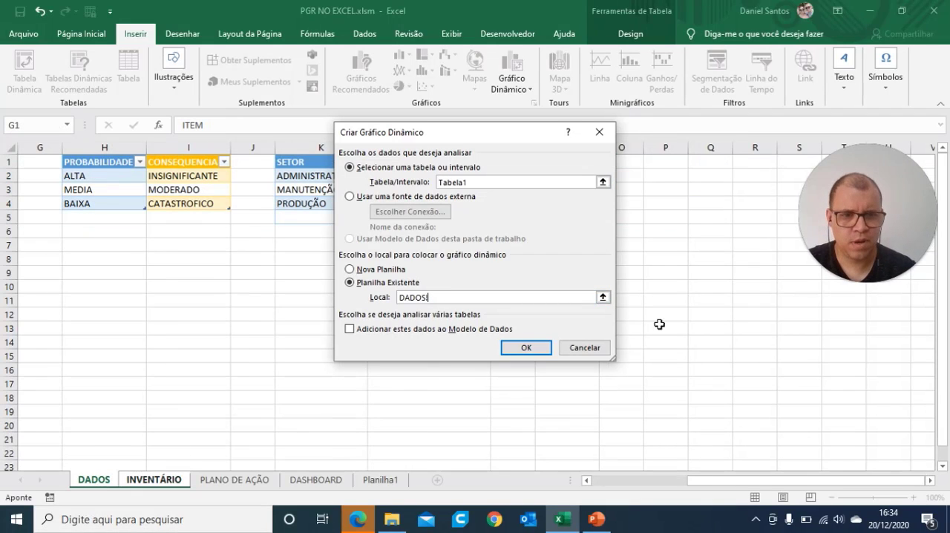
click(79, 315)
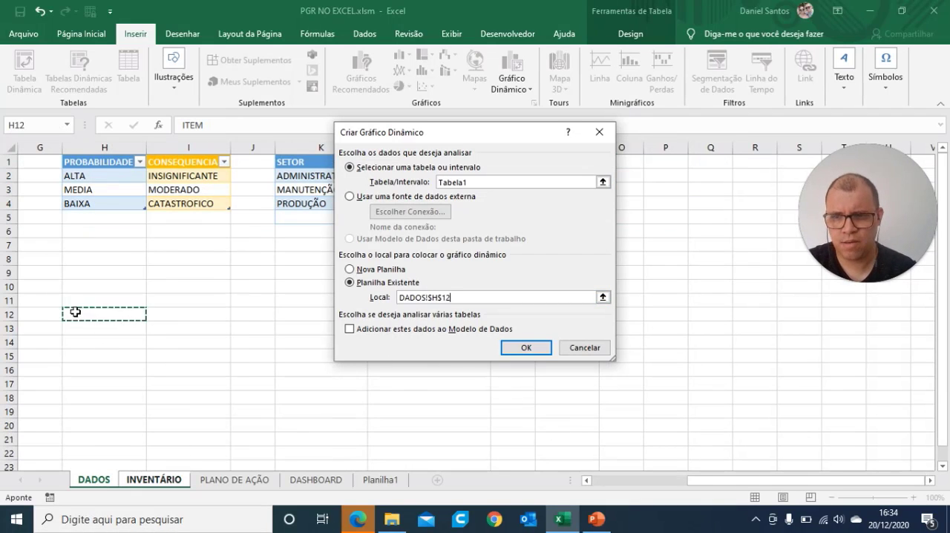
click(525, 349)
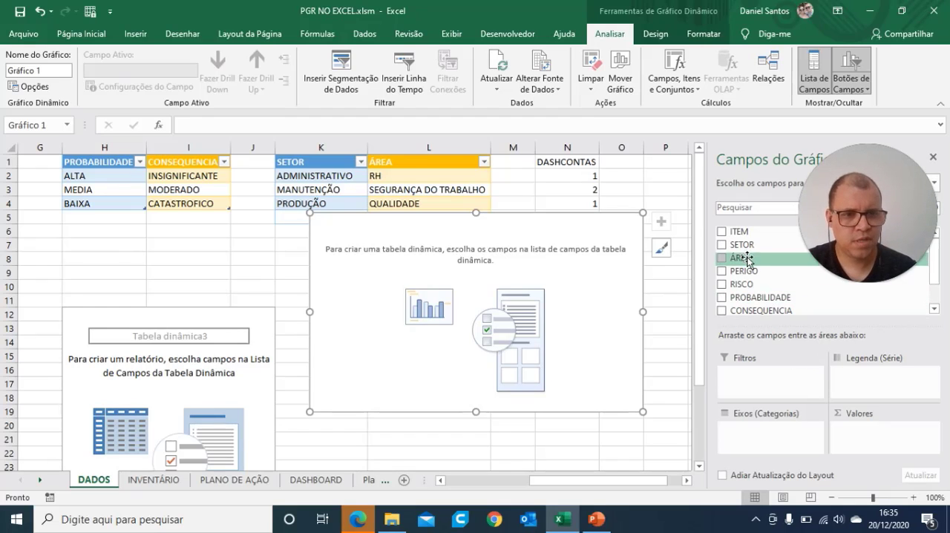
Step: Set up the pivot chart with SETOR as axis categories and CLASSIFICAÇÃO as both the counted value and the legend series
drag(741, 248, 792, 433)
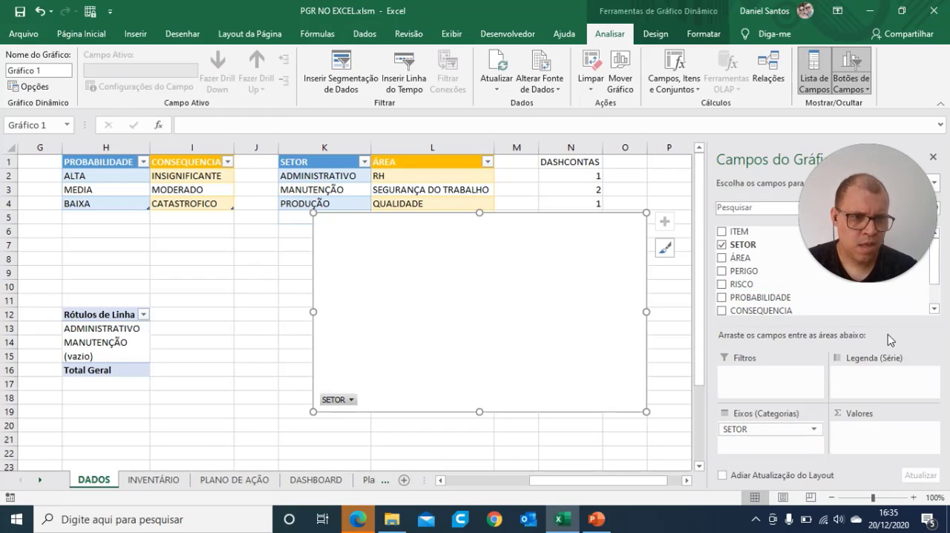
drag(936, 272, 639, 218)
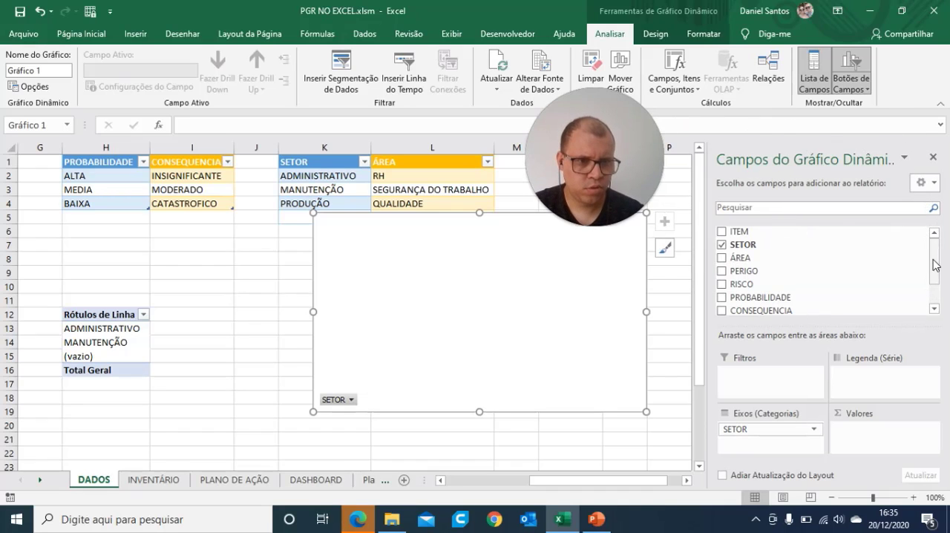
scroll(934, 267, down, 1)
drag(772, 290, 871, 441)
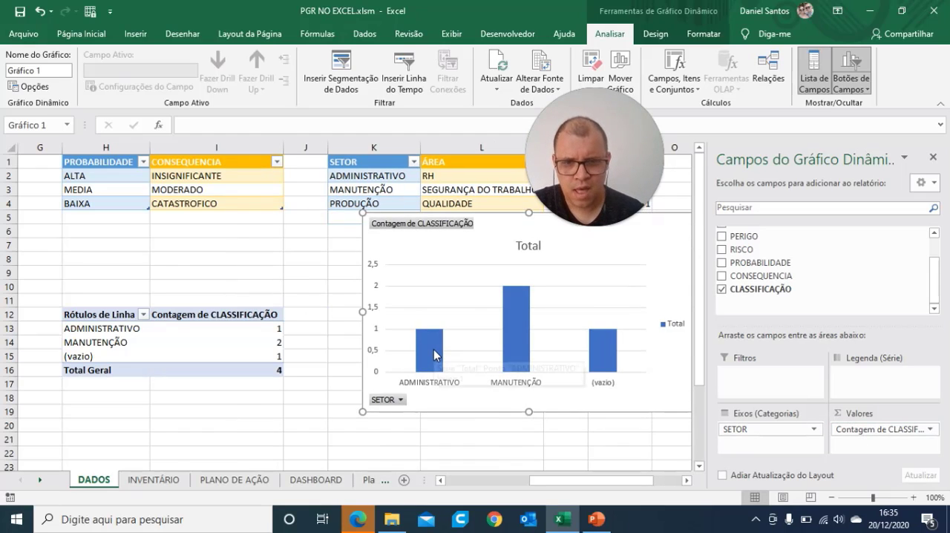
mouse_move(434, 355)
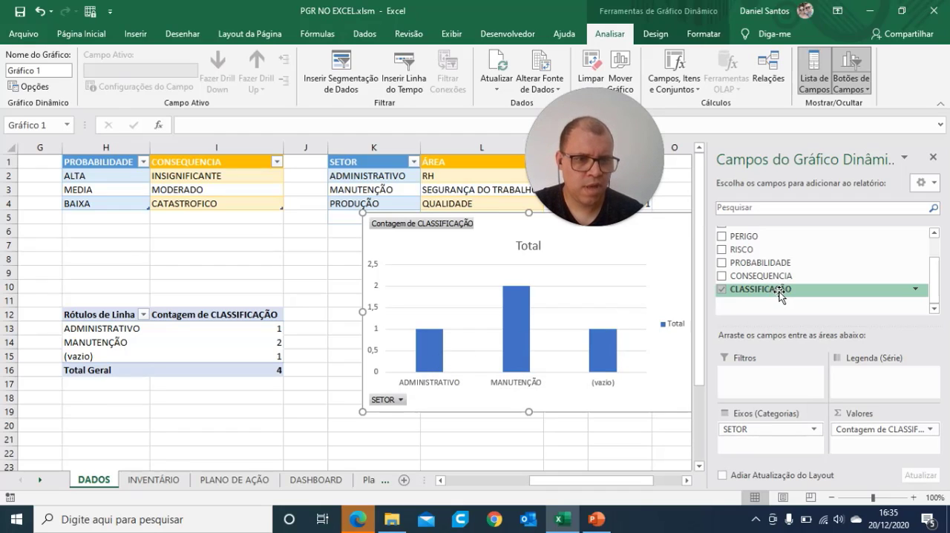
drag(779, 293, 863, 383)
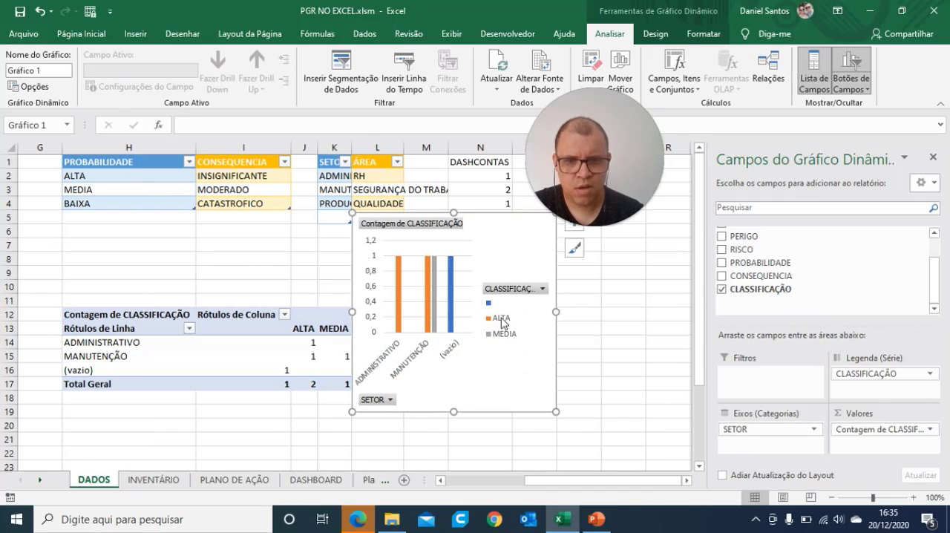
Step: Cut the pivot chart from the DADOS sheet and paste it at cell F5 of the DASHBOARD sheet
click(661, 319)
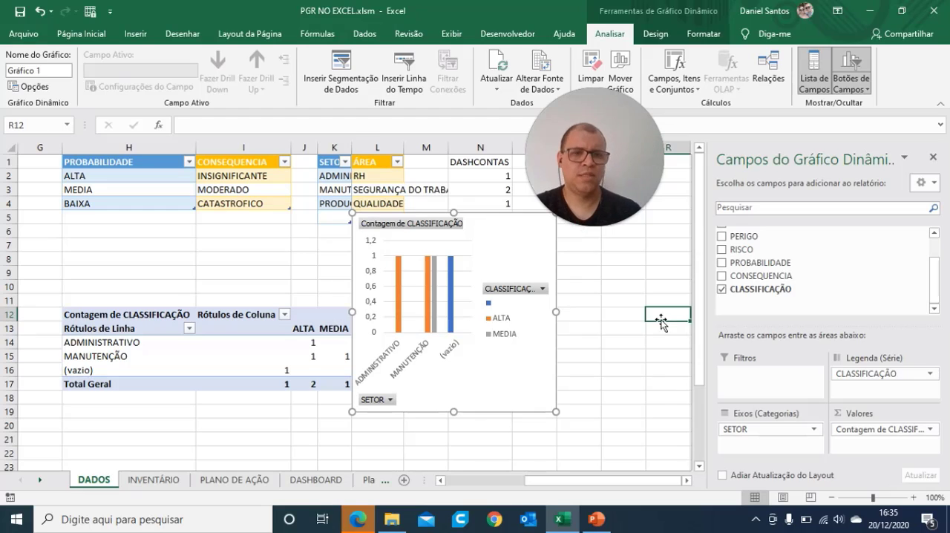
click(499, 261)
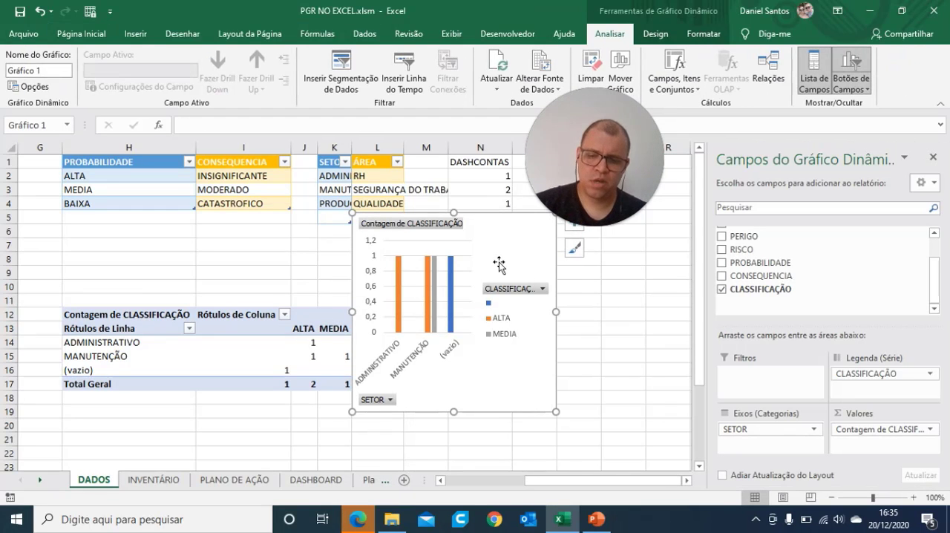
click(660, 372)
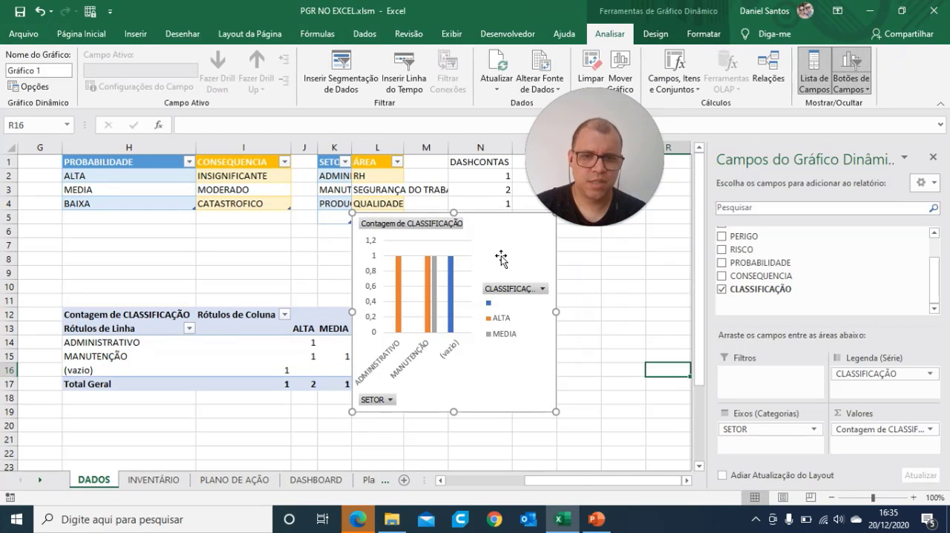
click(501, 257)
click(667, 327)
click(510, 241)
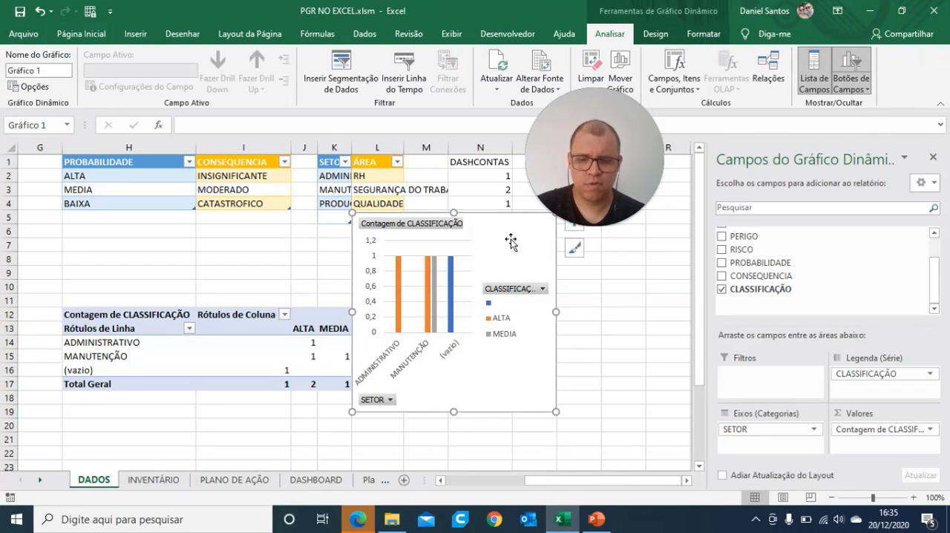
key(ctrl+x)
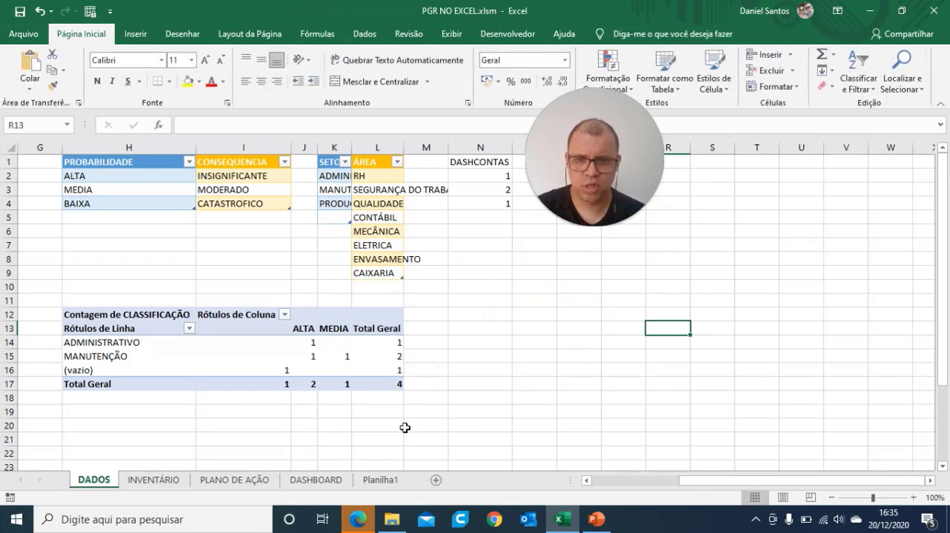
click(316, 479)
click(231, 231)
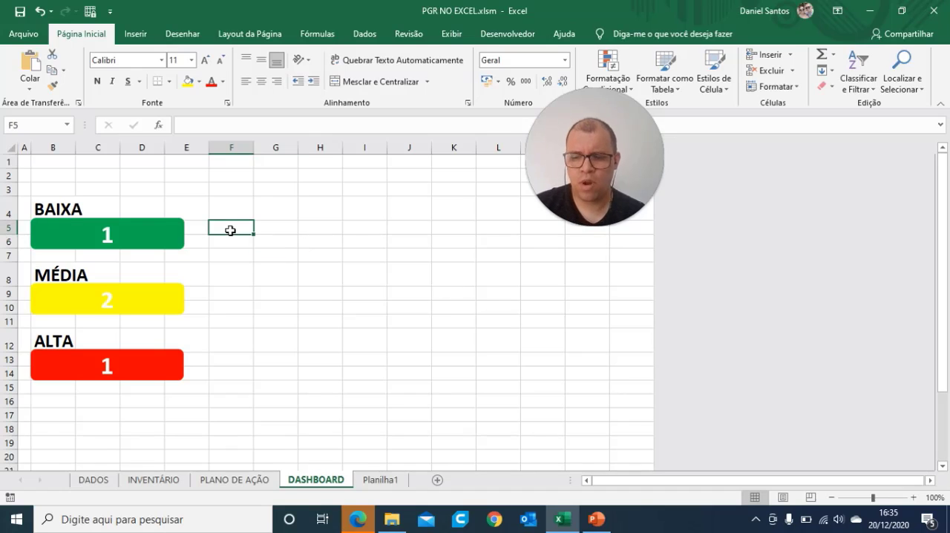
key(ctrl+v)
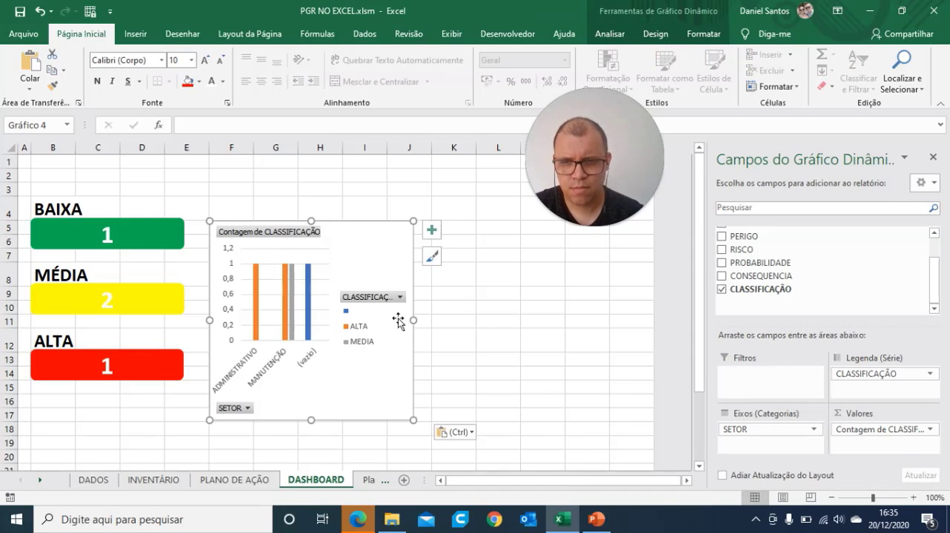
Step: Move the pivot chart up beside the three count cards, widen it, and close the pivot chart field list
drag(350, 246, 339, 218)
drag(406, 297, 634, 297)
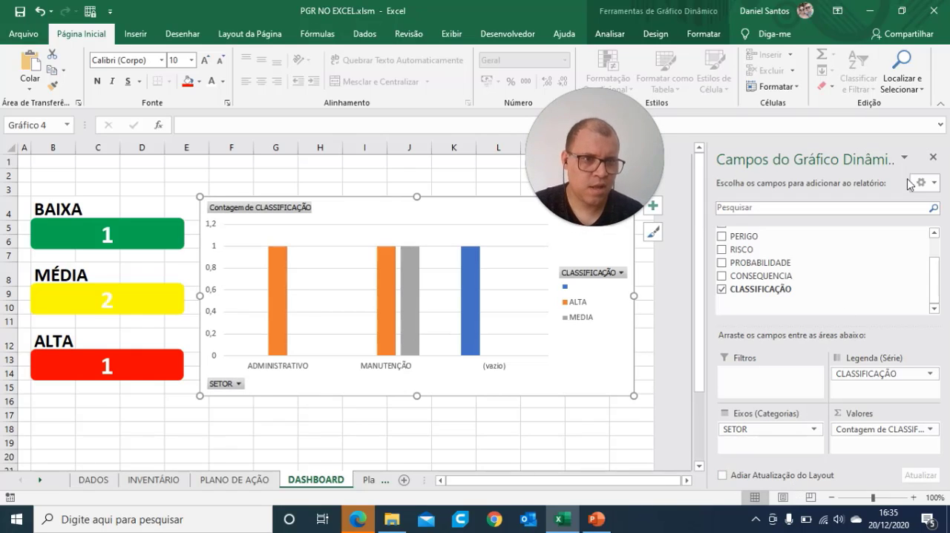
click(933, 157)
Step: Widen columns F to O of the DASHBOARD sheet and narrow the pivot chart so it ends before the page break
click(786, 498)
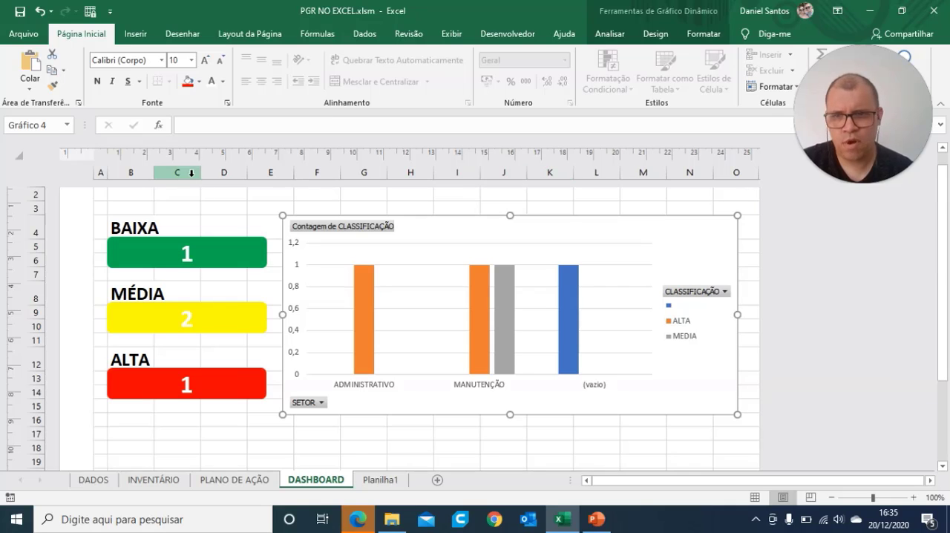
click(269, 172)
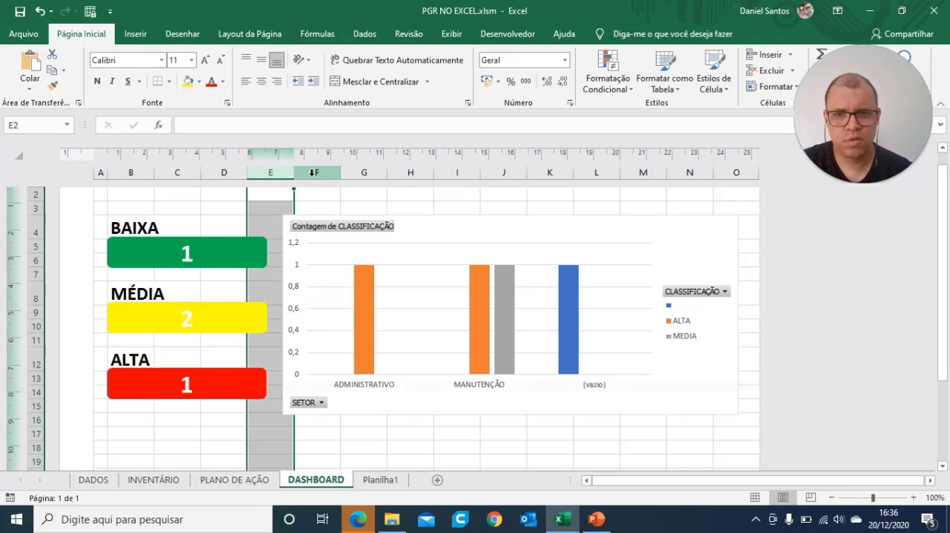
drag(312, 173, 732, 171)
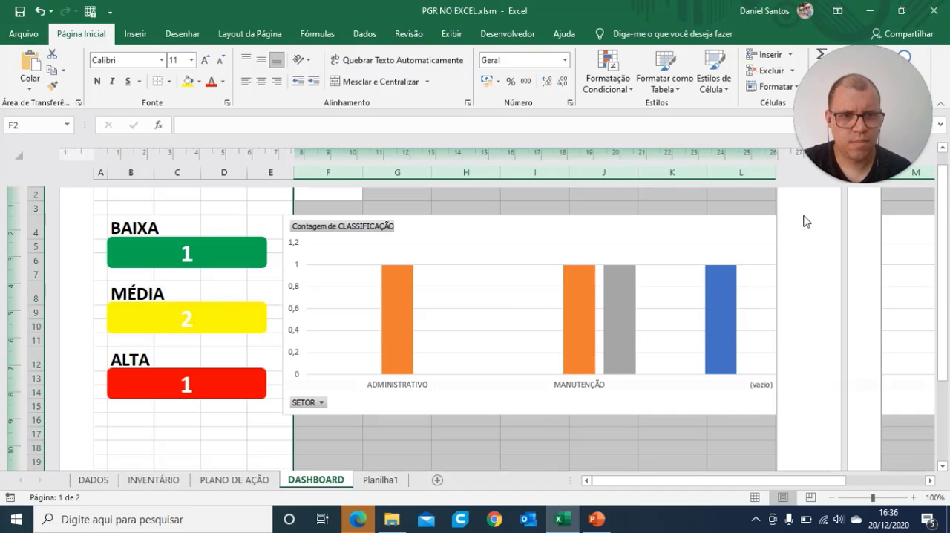
click(616, 435)
click(767, 384)
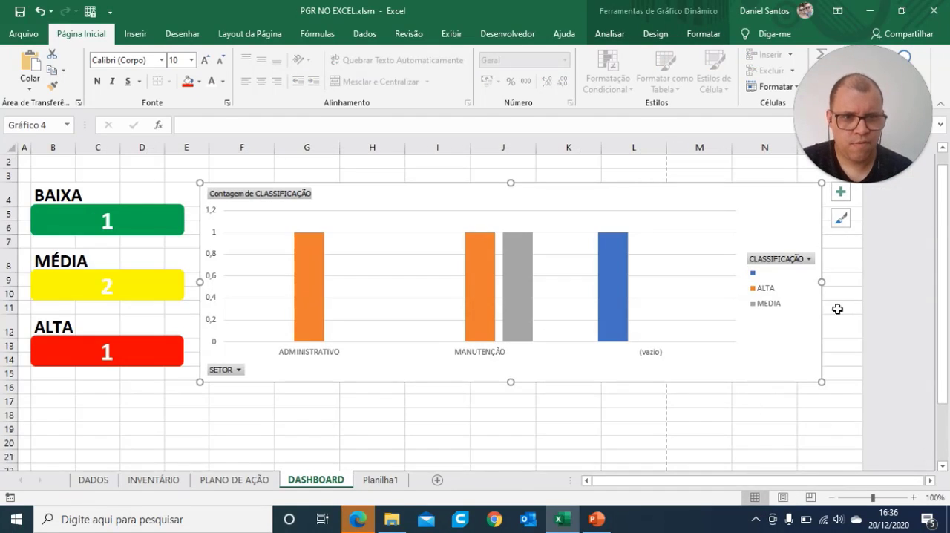
drag(664, 287, 657, 282)
click(735, 319)
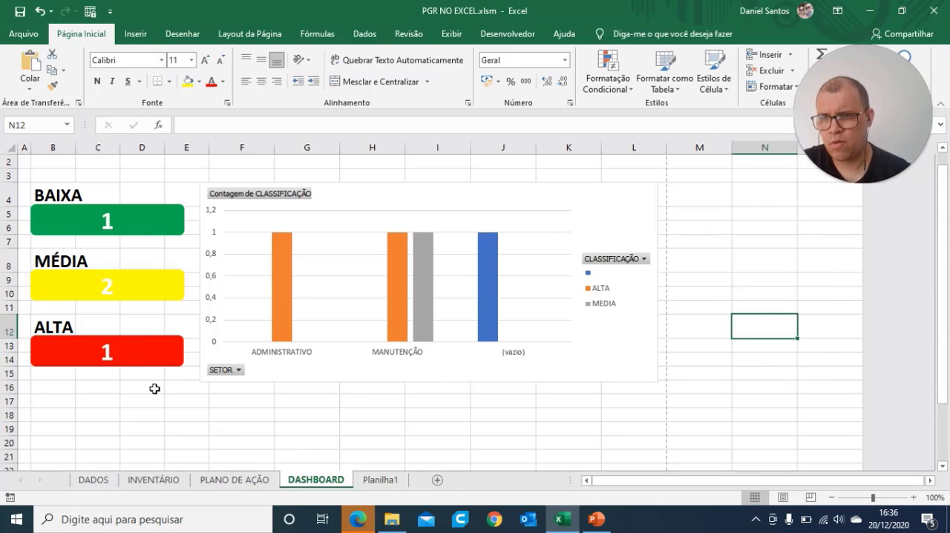
Step: Narrow the green BAIXA rectangle to about 3,47 cm wide and show its size settings
click(97, 218)
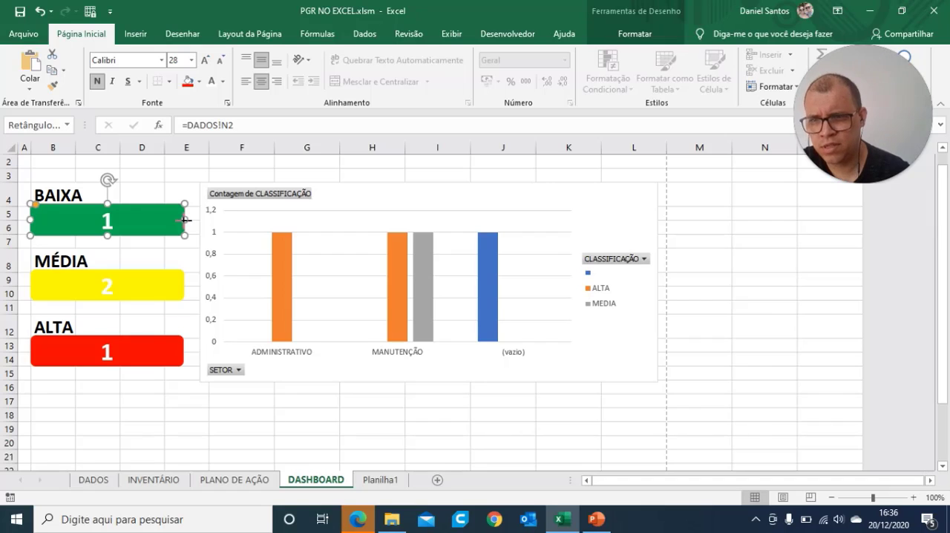
drag(182, 220, 121, 218)
click(167, 286)
click(94, 224)
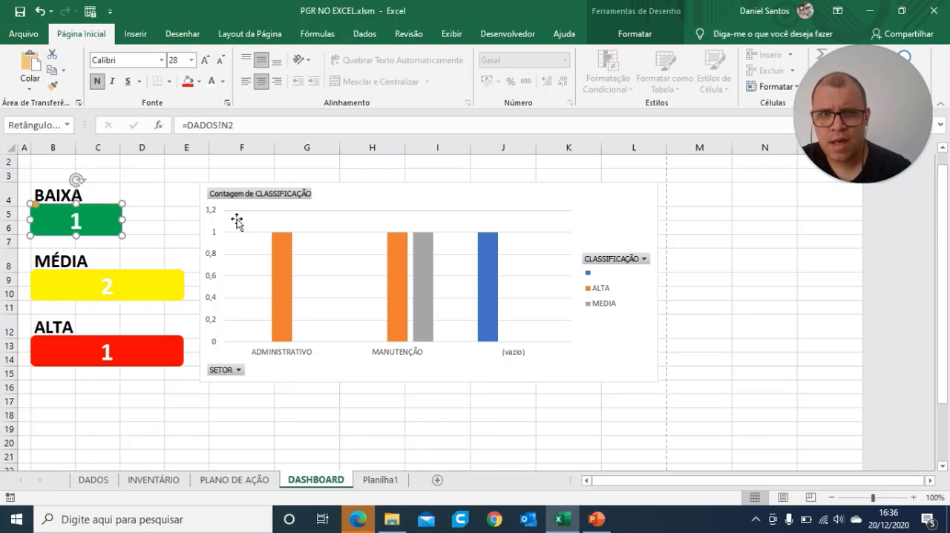
drag(862, 66, 868, 183)
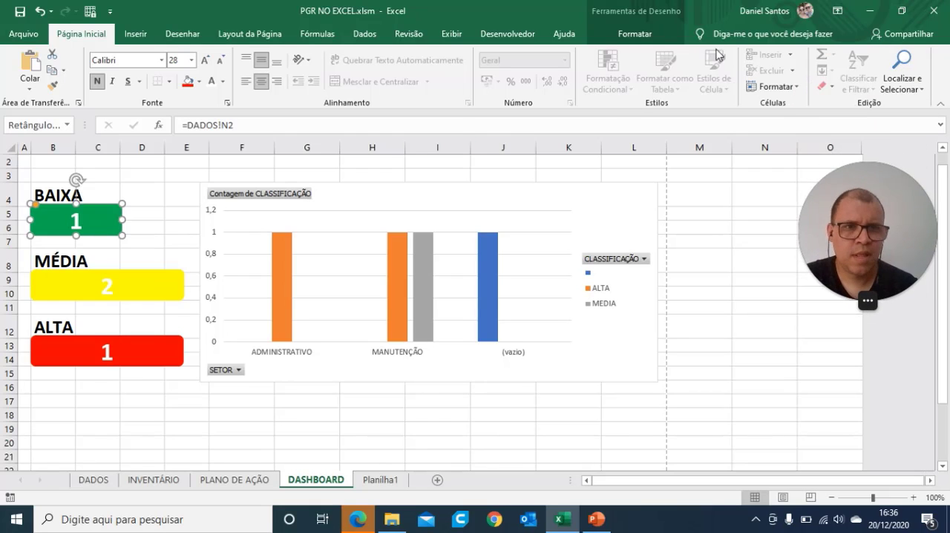
click(643, 35)
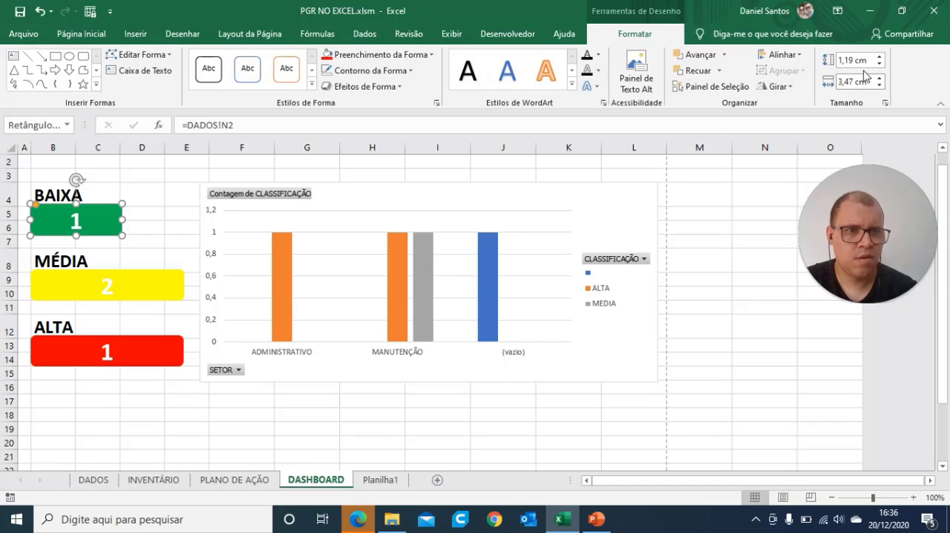
Step: Set the width of the yellow MÉDIA and red ALTA rectangles to 3,47 cm
click(143, 292)
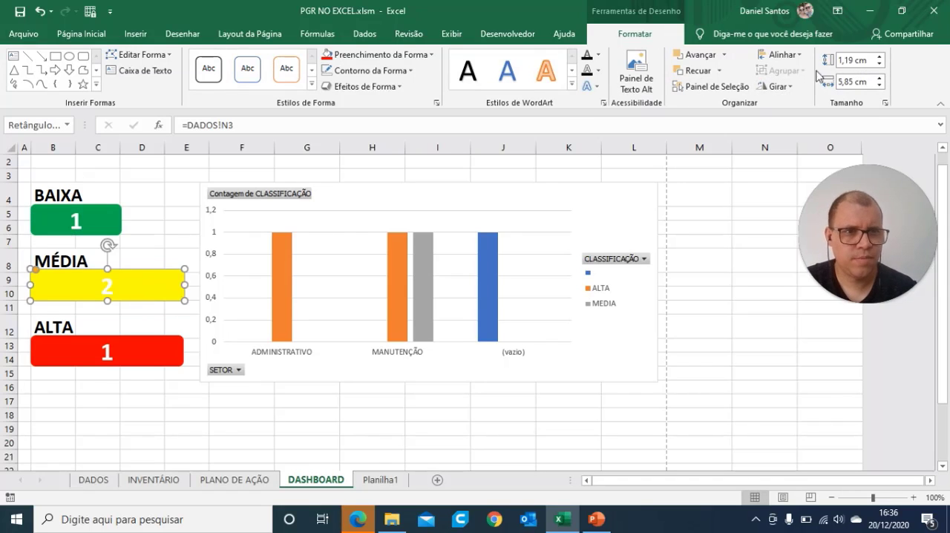
click(851, 82)
text(3,)
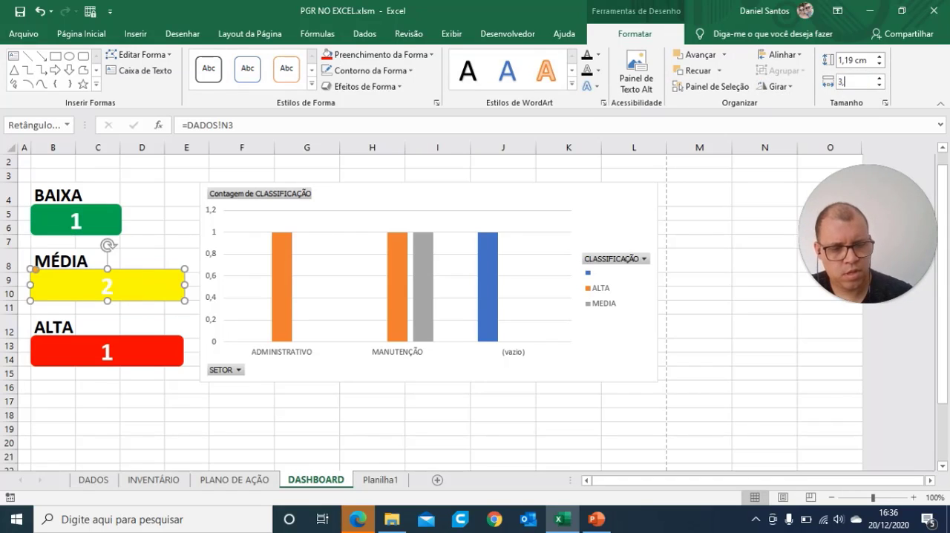
text(47)
key(Return)
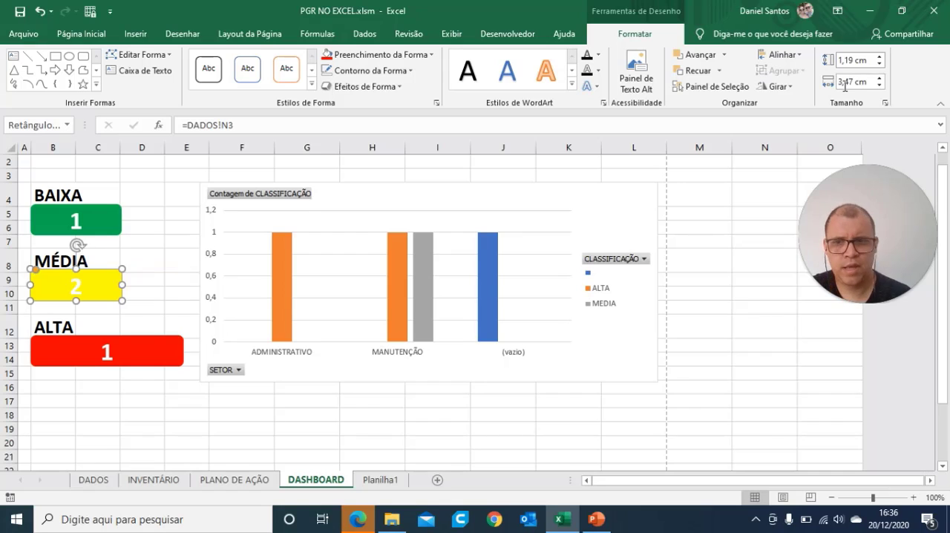
click(121, 357)
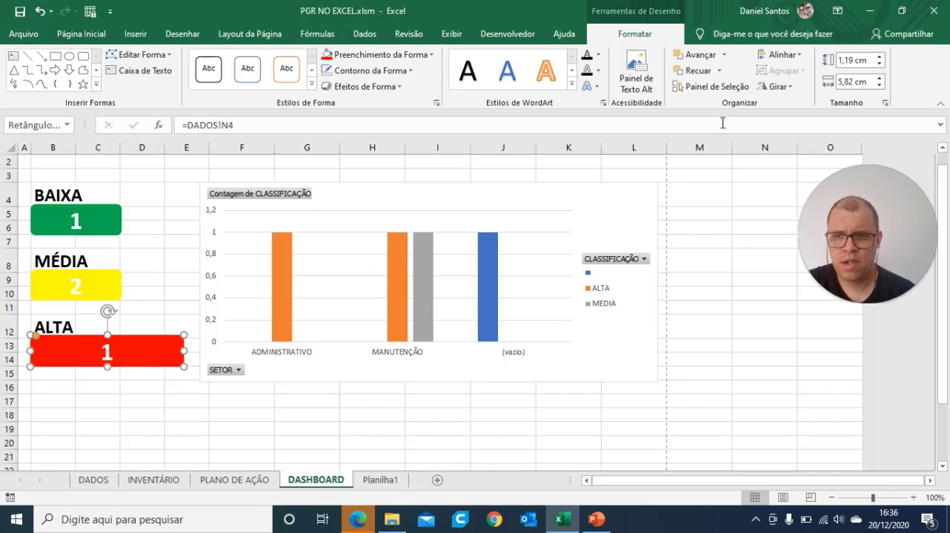
click(845, 81)
text(3,47)
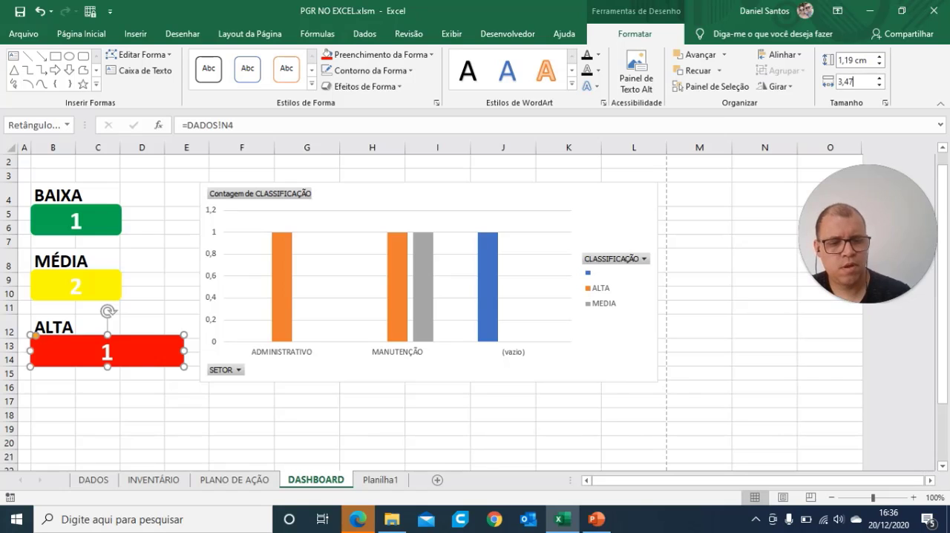
key(Return)
click(501, 389)
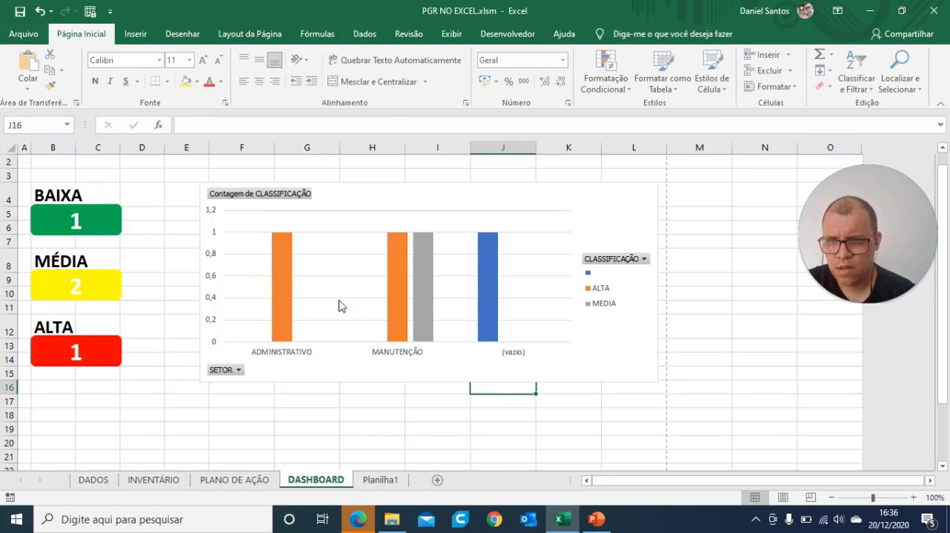
Step: Move the pivot chart left next to the narrowed cards and widen it up to the page break
click(319, 246)
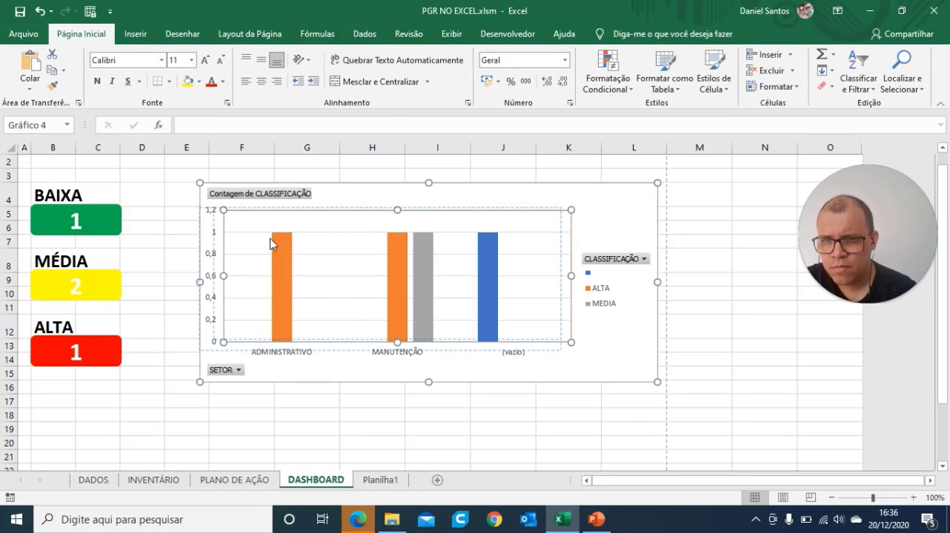
click(448, 201)
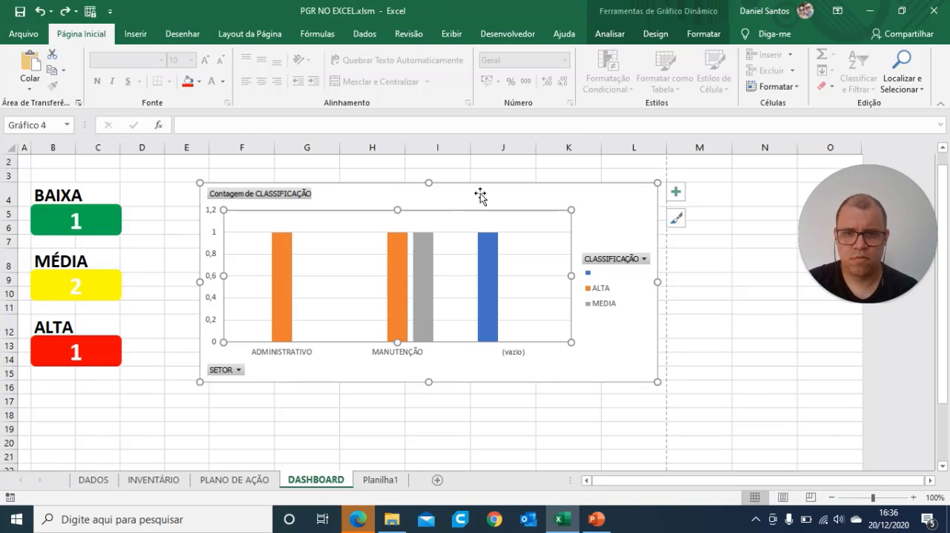
mouse_move(483, 191)
mouse_down()
mouse_move(428, 184)
mouse_move(424, 195)
mouse_up()
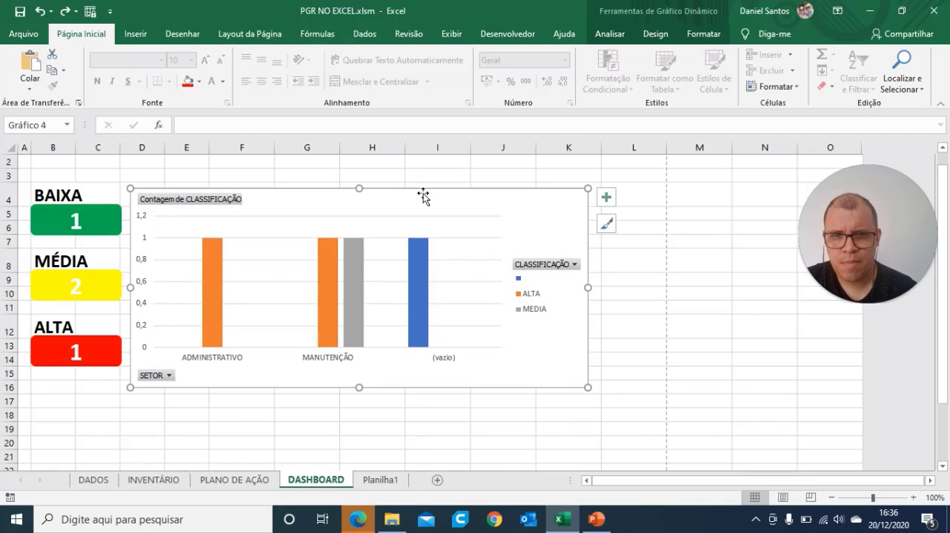
drag(587, 288, 661, 300)
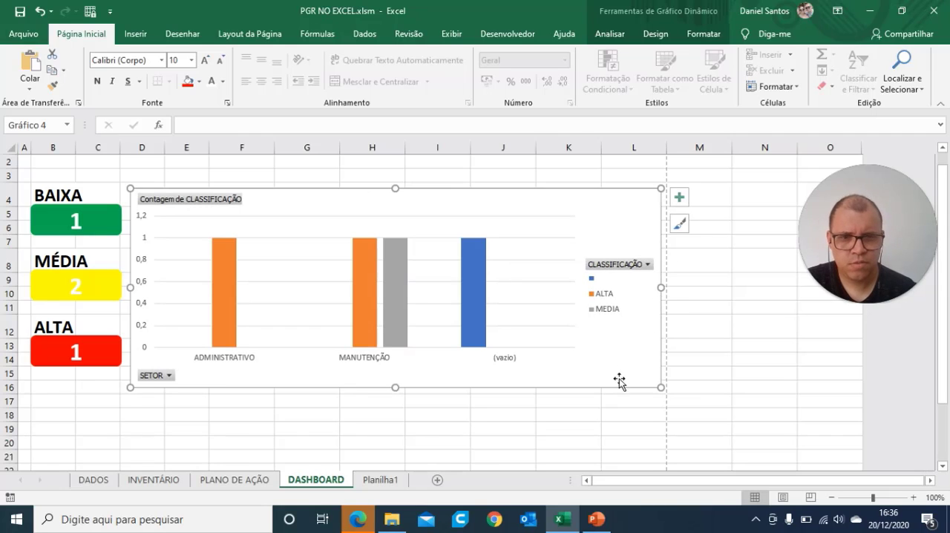
Step: Remove the gridlines from the pivot chart and place its legend at the bottom of the chart (Parte Inferior)
click(614, 312)
click(643, 206)
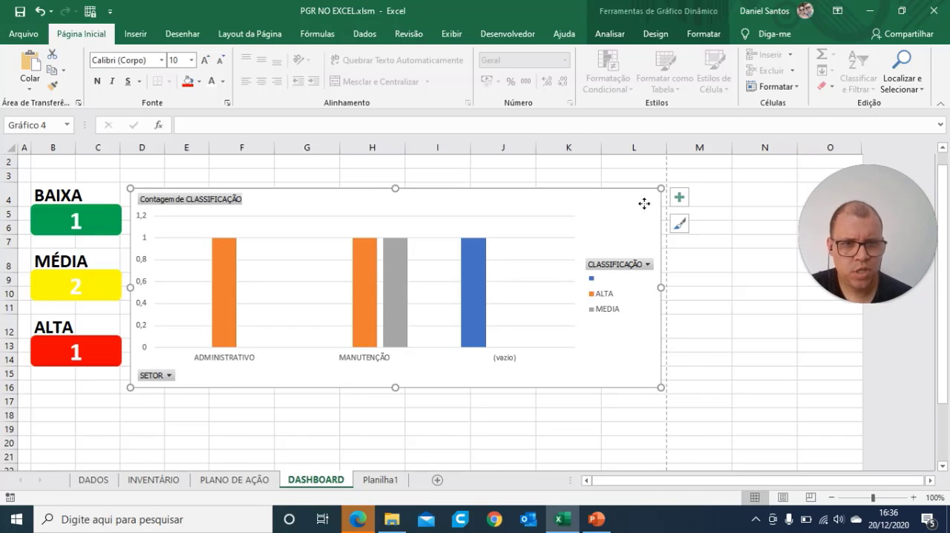
right_click(644, 204)
click(603, 224)
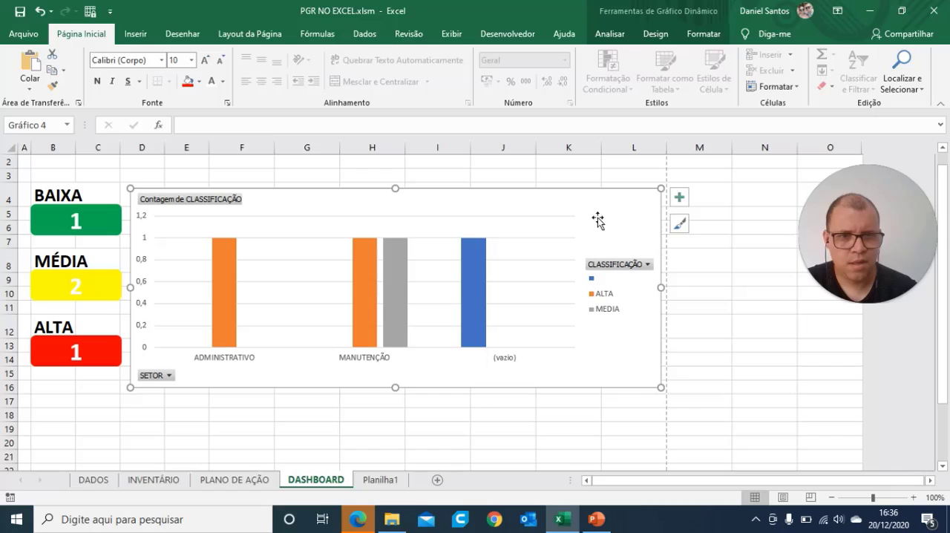
click(678, 201)
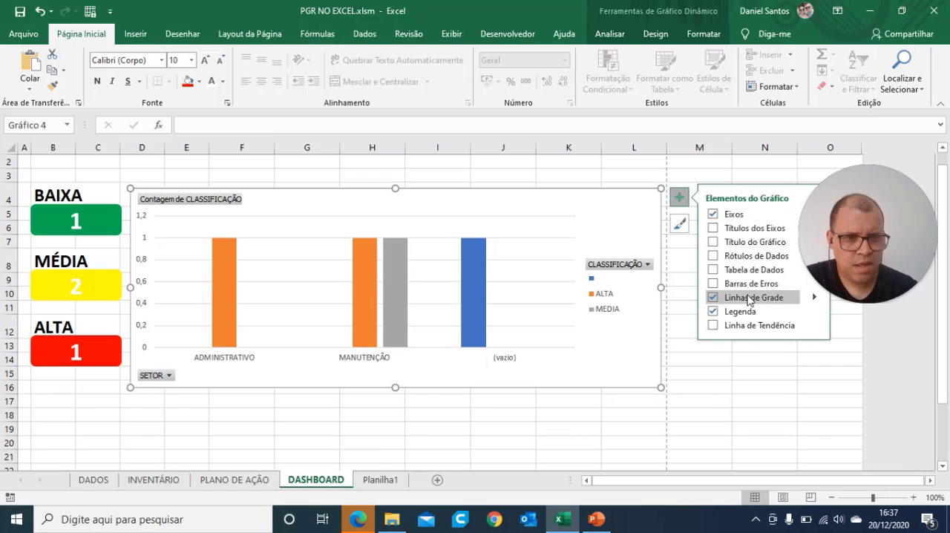
click(784, 299)
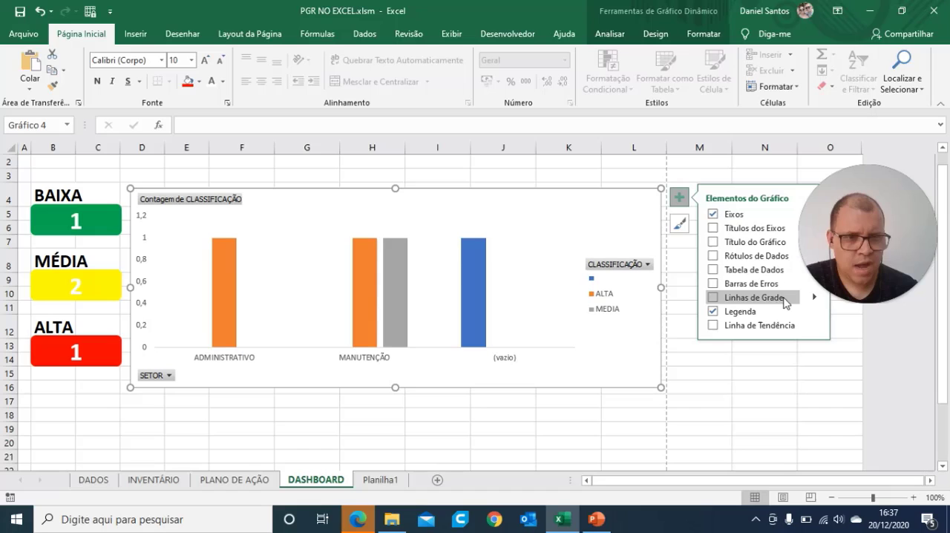
click(759, 315)
click(760, 314)
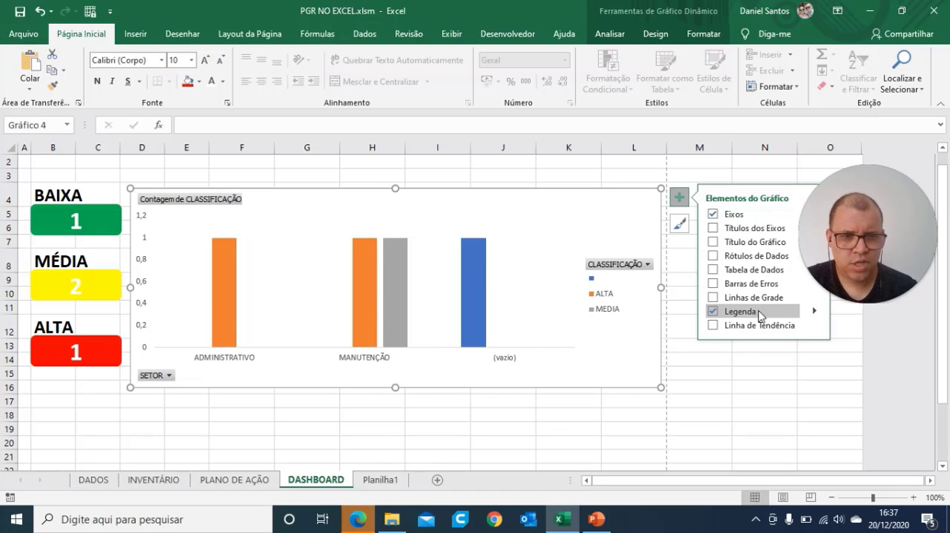
click(817, 315)
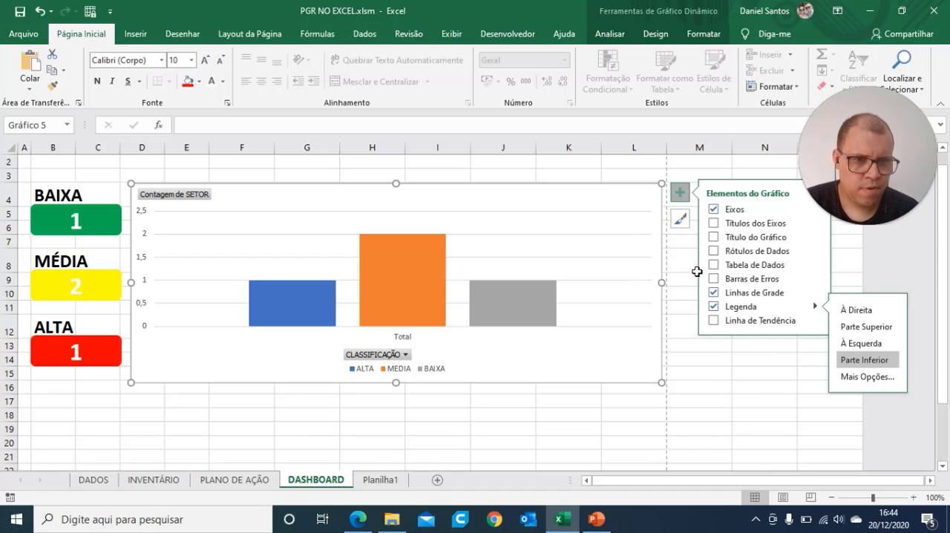
Step: Hide the pivot chart's gridlines and axes, and add data labels at the inner base of the columns (Base Interna)
click(713, 292)
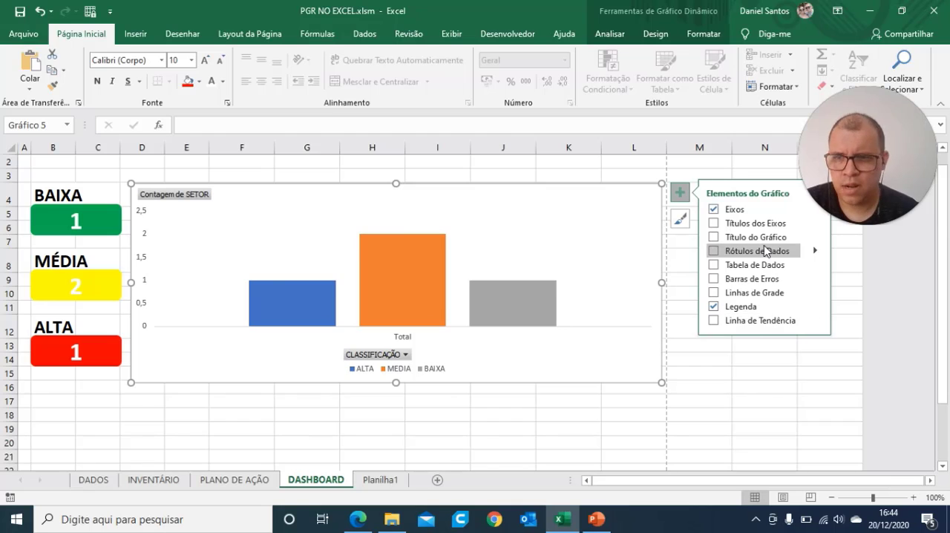
click(713, 211)
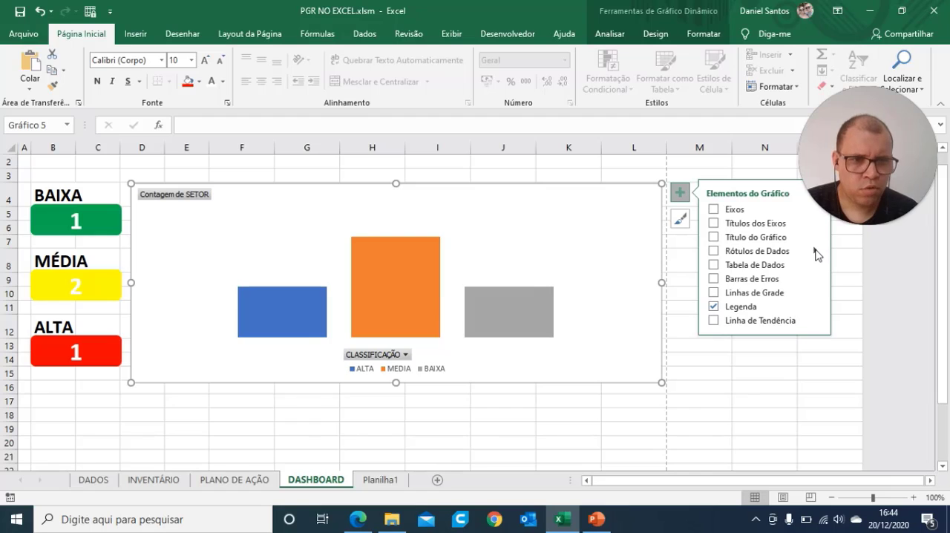
click(714, 251)
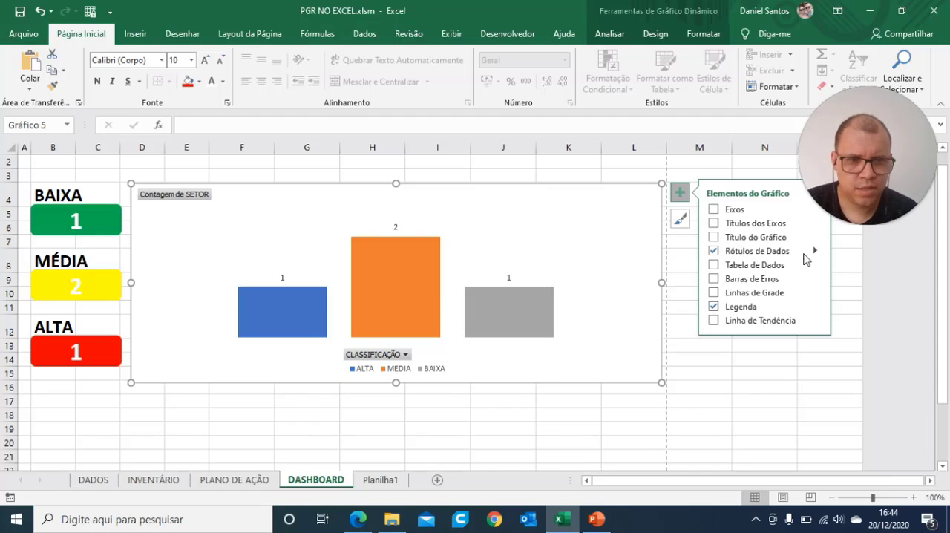
mouse_move(818, 254)
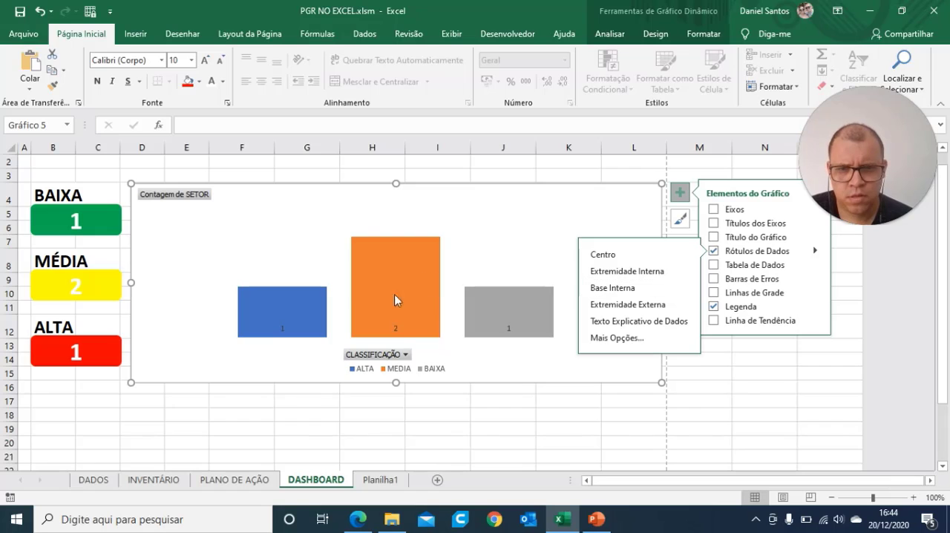
Step: Enlarge the data labels of the ALTA, MEDIA and BAIXA columns to font size 32
click(396, 326)
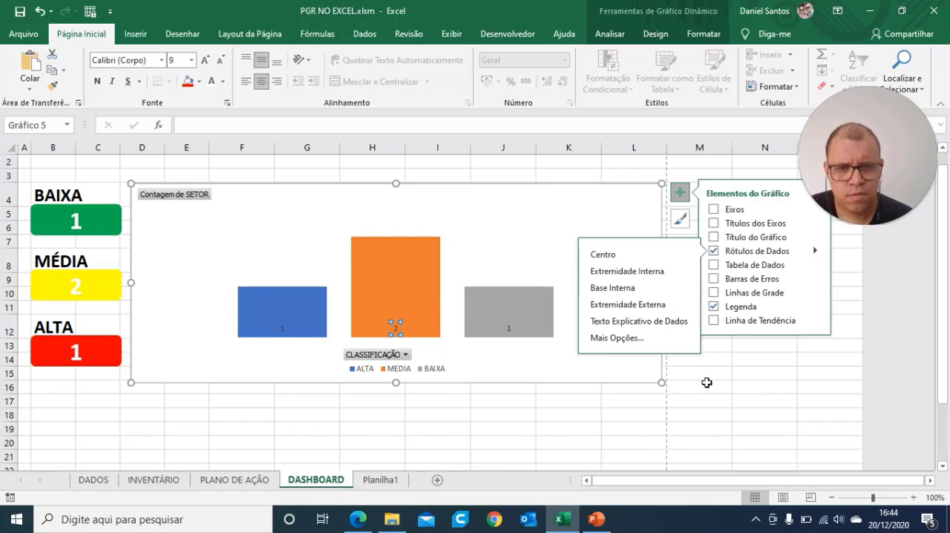
click(707, 382)
click(511, 328)
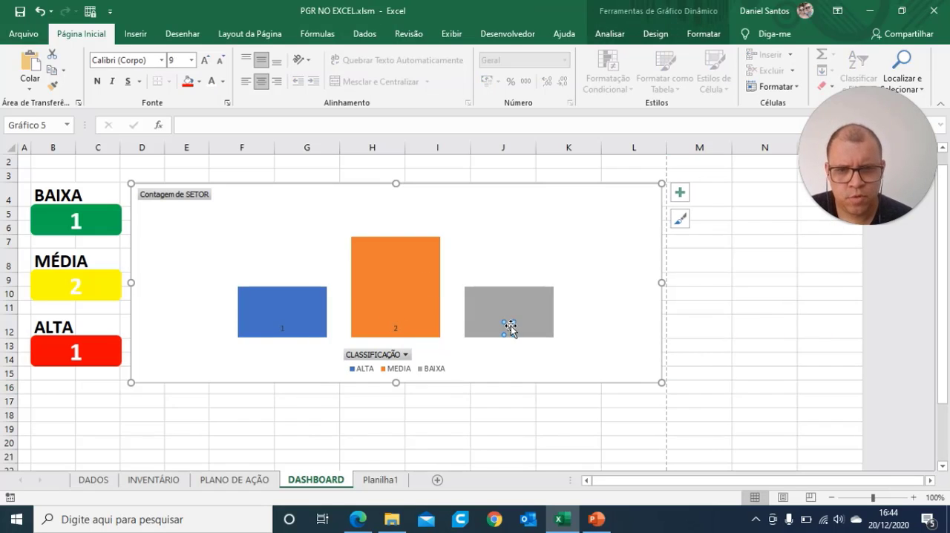
click(395, 326)
click(281, 328)
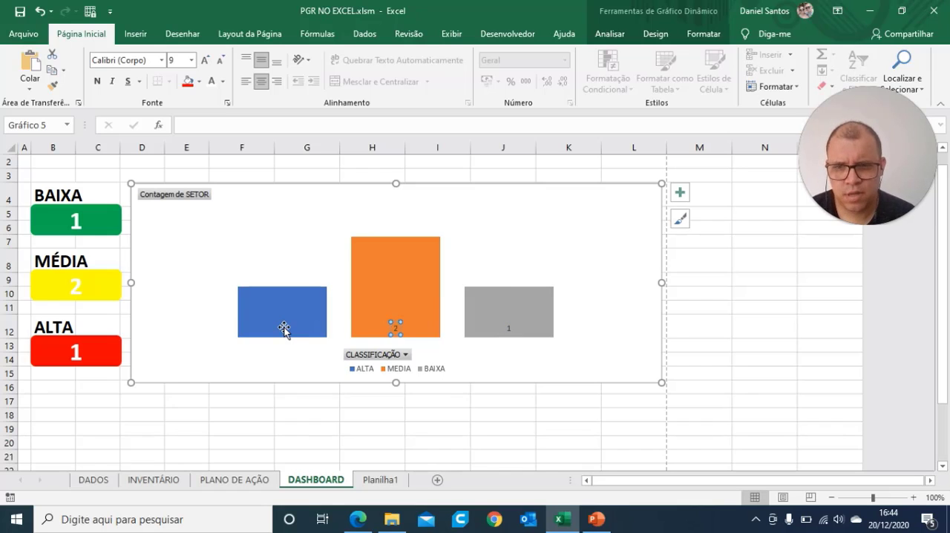
click(392, 327)
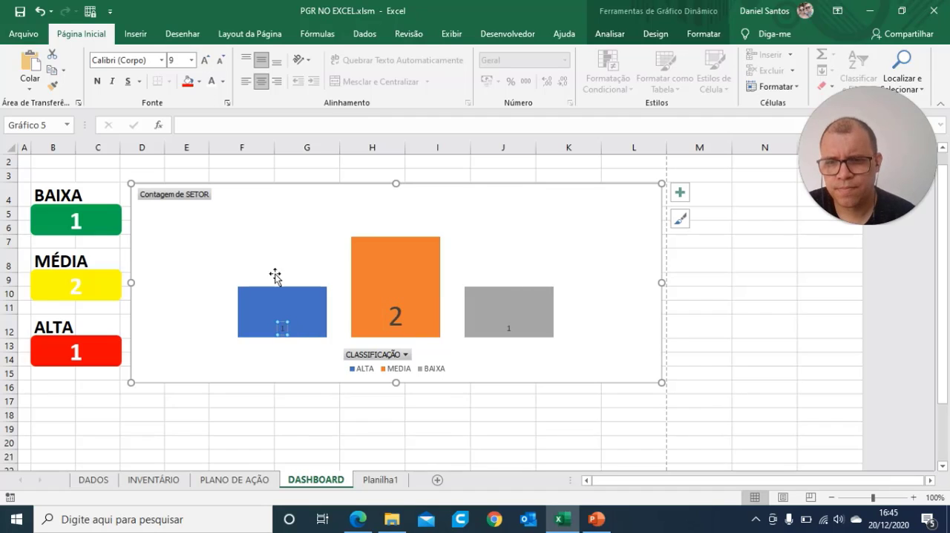
click(205, 60)
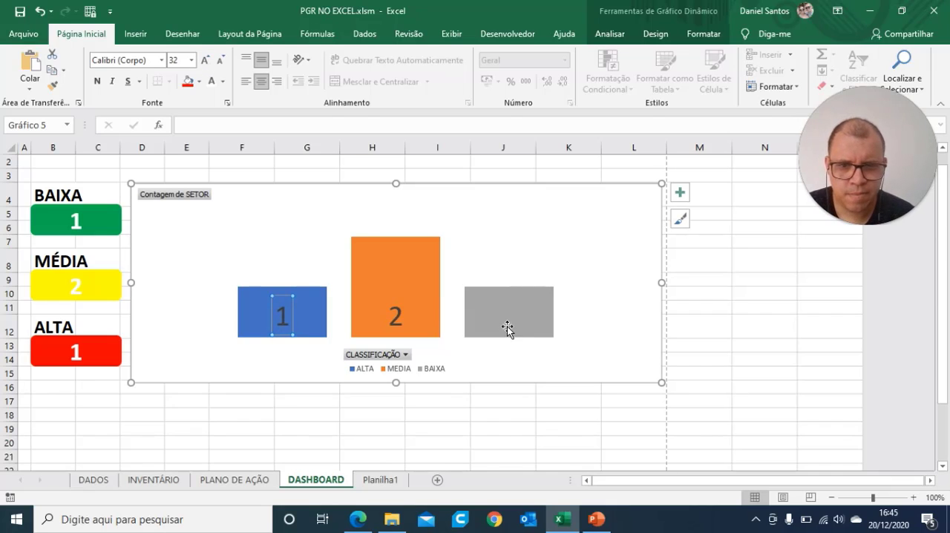
click(507, 326)
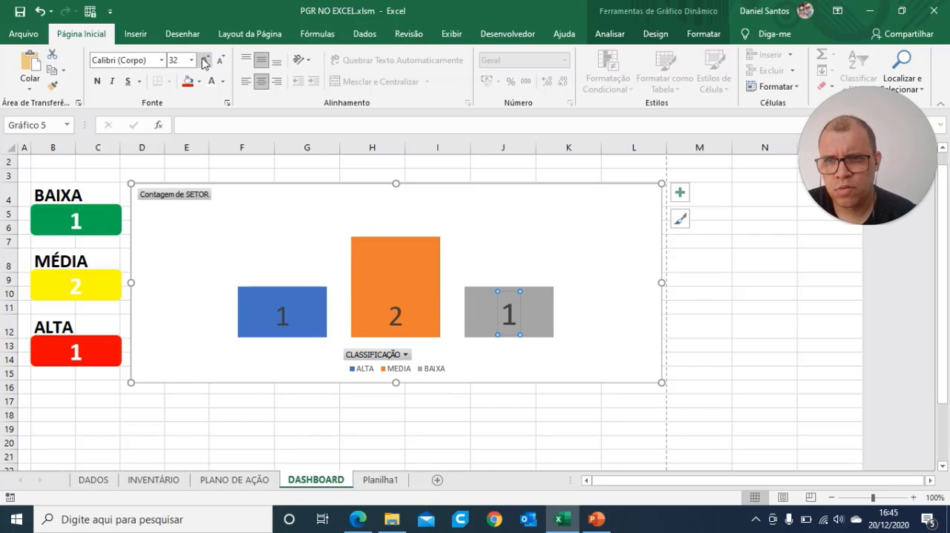
click(221, 62)
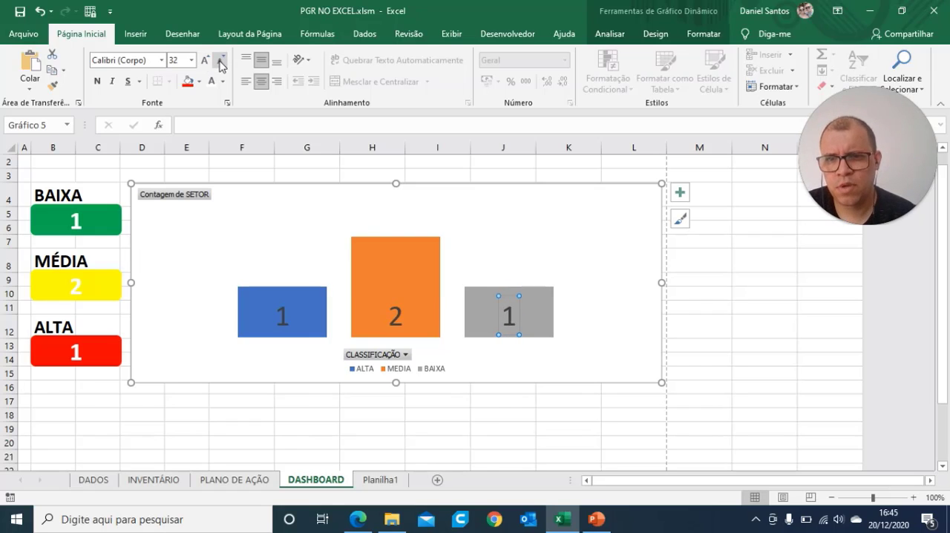
click(777, 383)
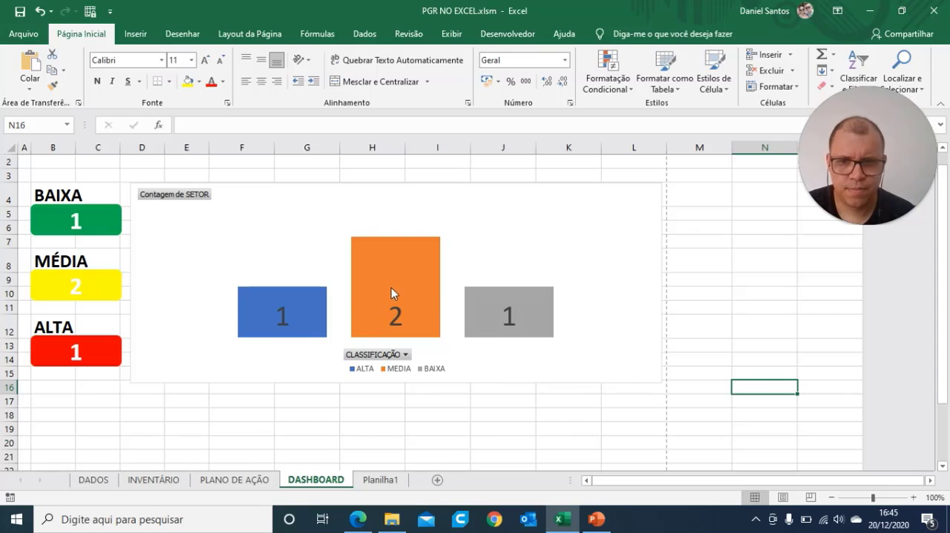
Step: Make the data labels of all three columns in the pivot chart bold
click(289, 318)
click(289, 317)
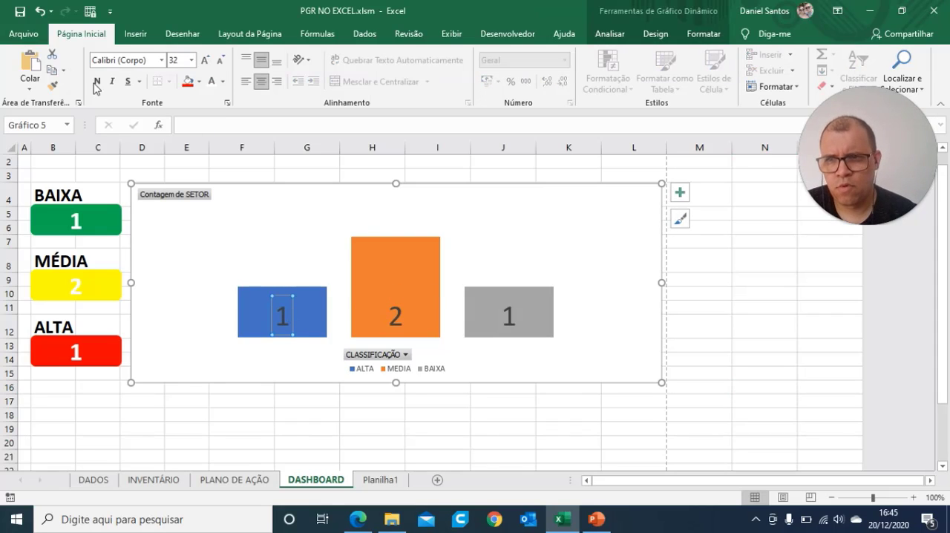
click(396, 318)
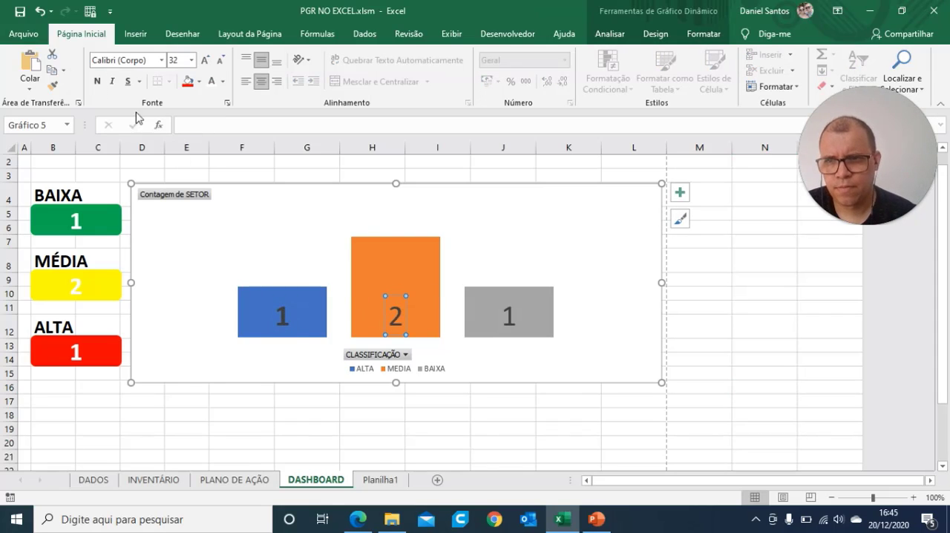
click(97, 81)
click(510, 317)
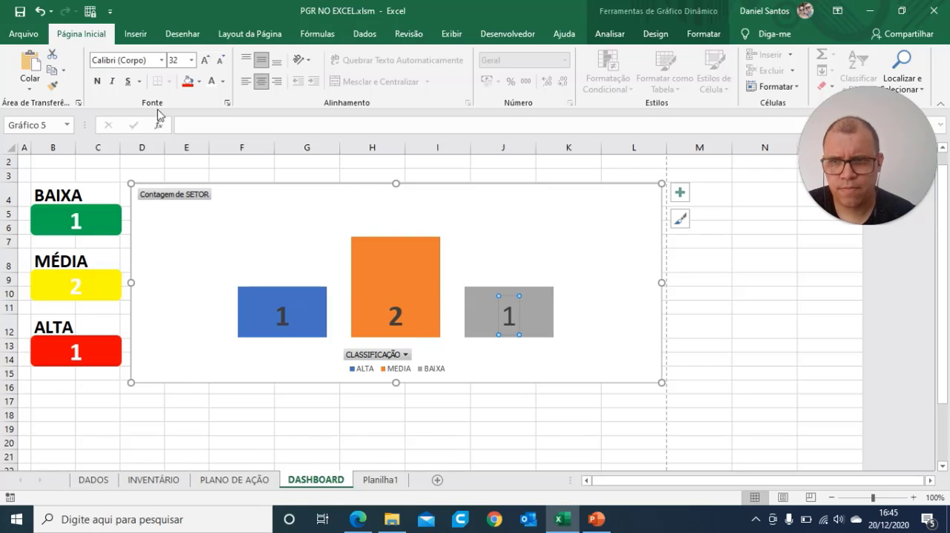
click(101, 83)
click(744, 355)
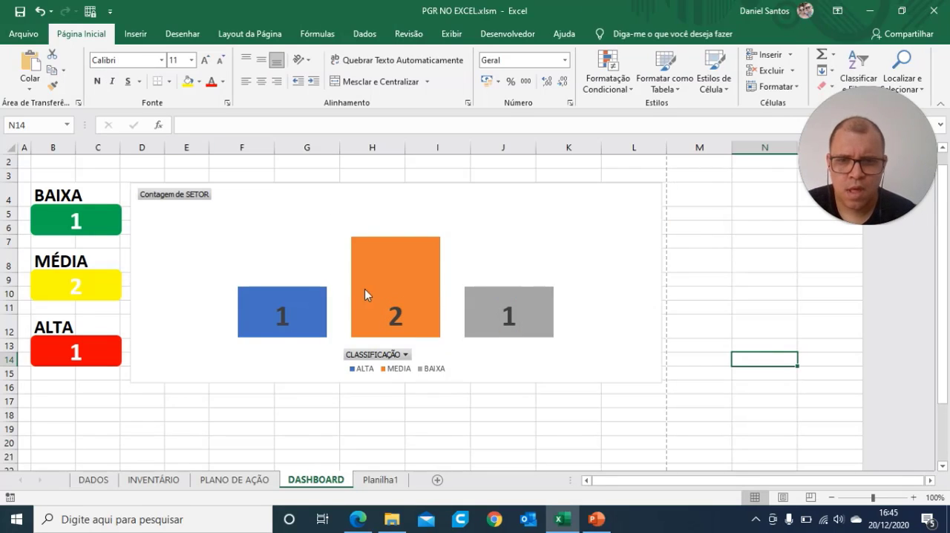
Step: Hide the Contagem de SETOR value field button on the pivot chart
mouse_move(352, 302)
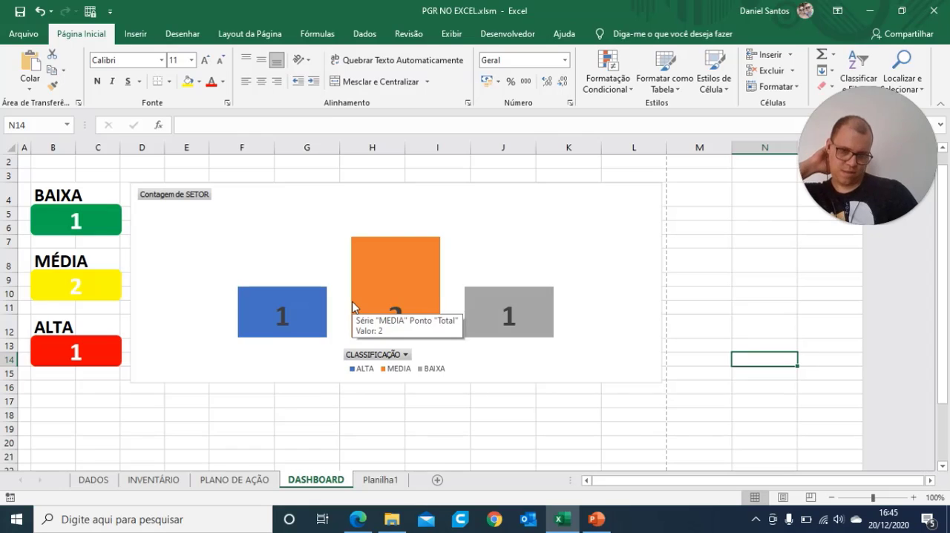
click(182, 203)
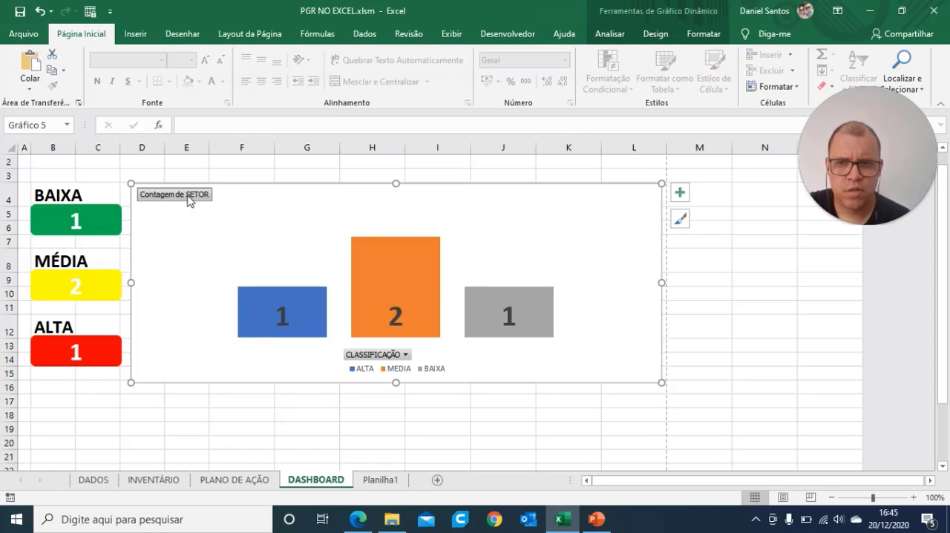
right_click(189, 201)
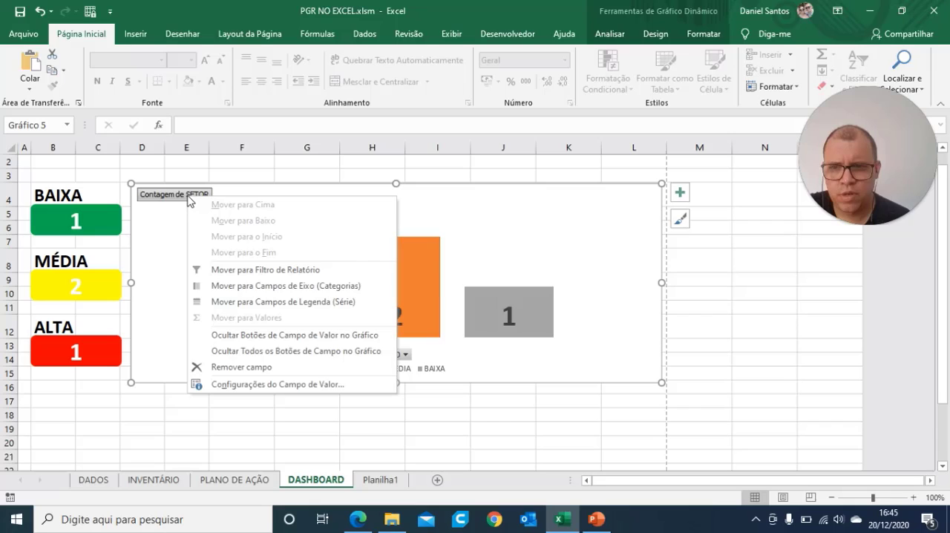
click(239, 336)
click(634, 401)
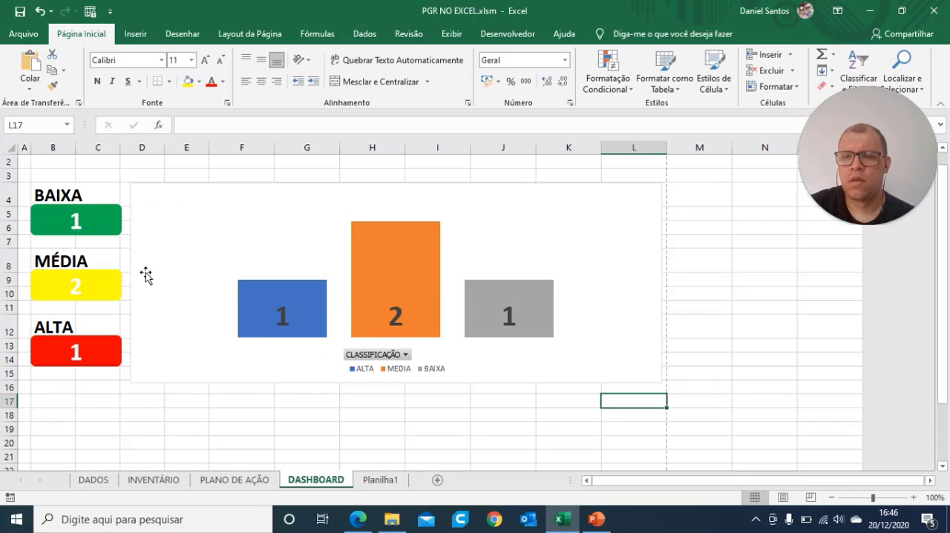
Step: Display the pivot chart's field list and add the SETOR field to Eixos (Categorias)
right_click(143, 185)
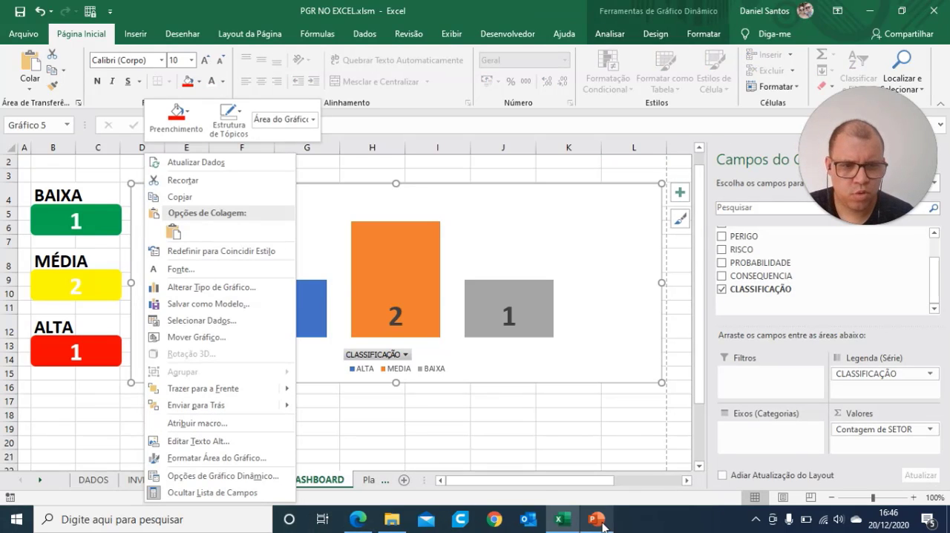
click(793, 447)
click(577, 431)
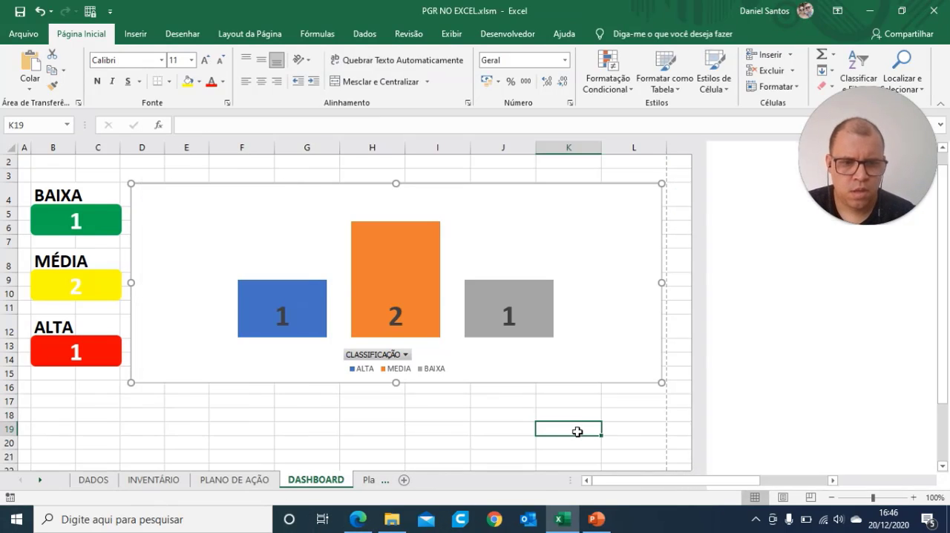
click(545, 363)
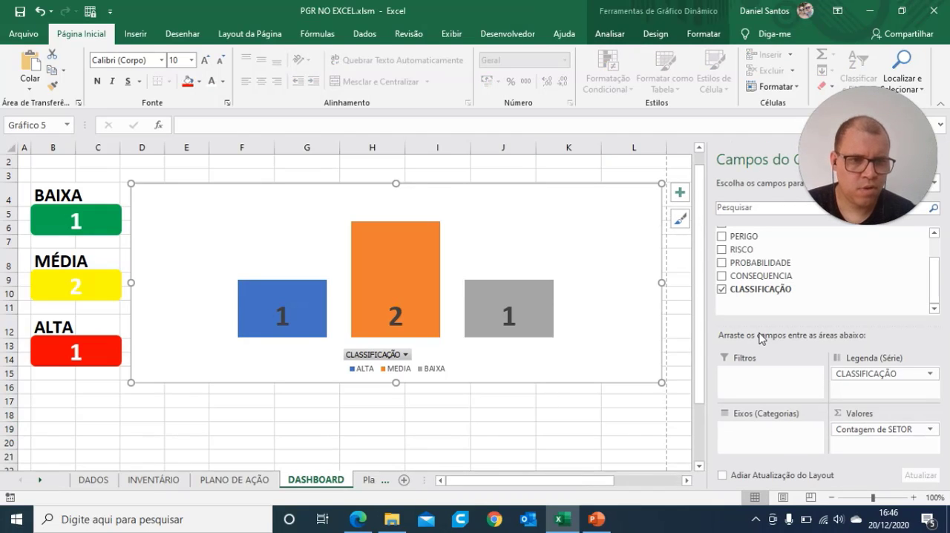
drag(935, 285, 940, 249)
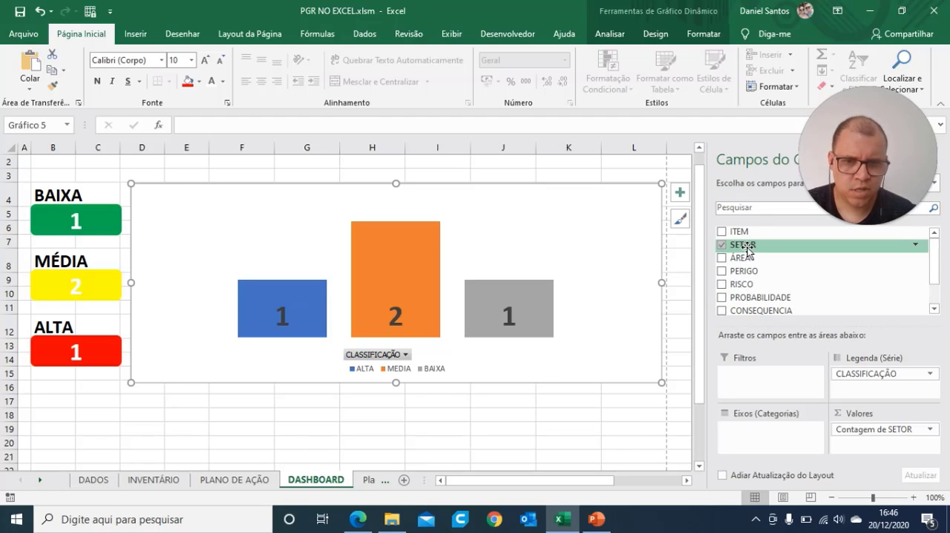
drag(748, 251, 753, 435)
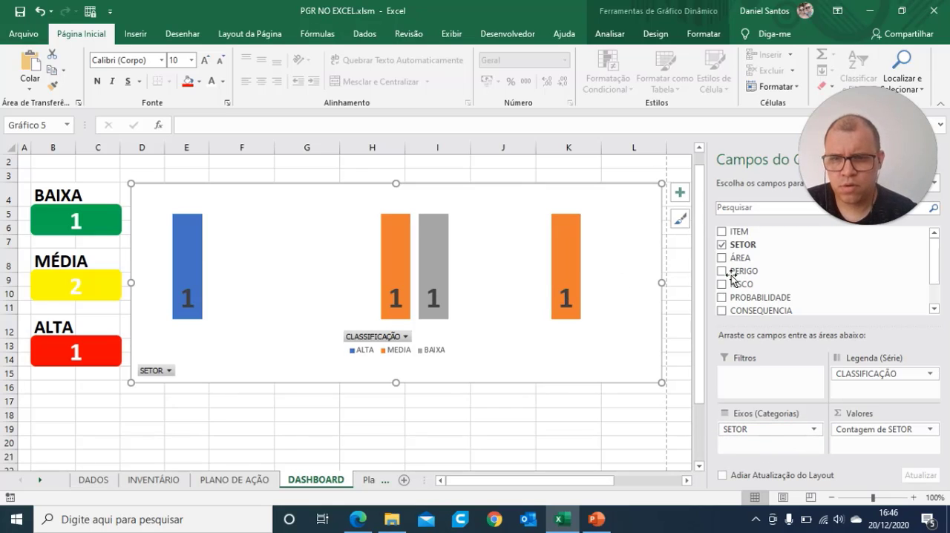
Step: Show the pivot chart's axes again and enable its Horizontal Principal and Vertical Principal gridlines
click(680, 192)
click(574, 48)
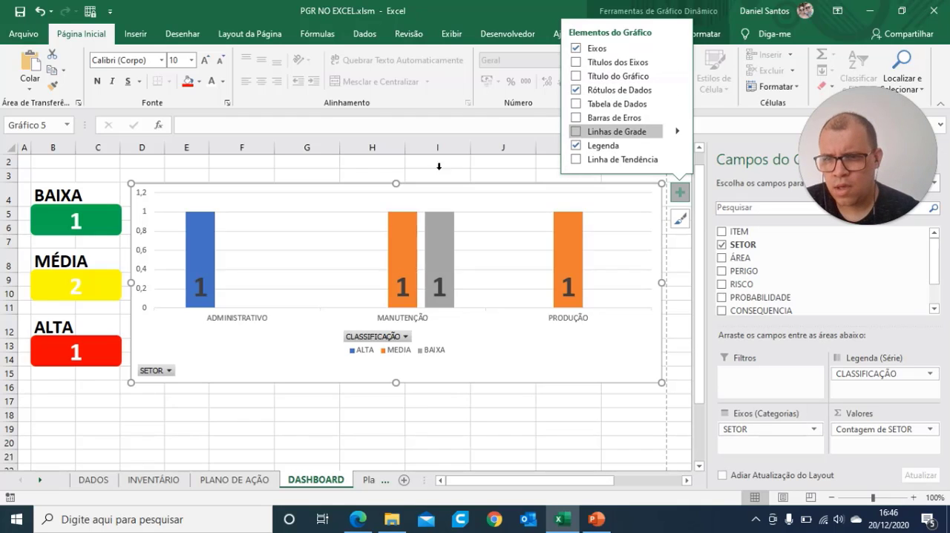
click(576, 131)
click(677, 134)
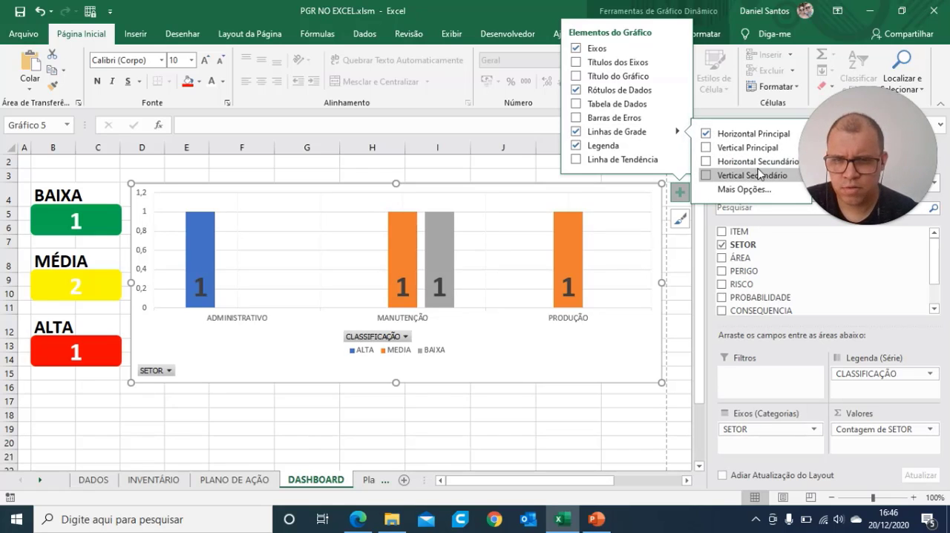
click(706, 147)
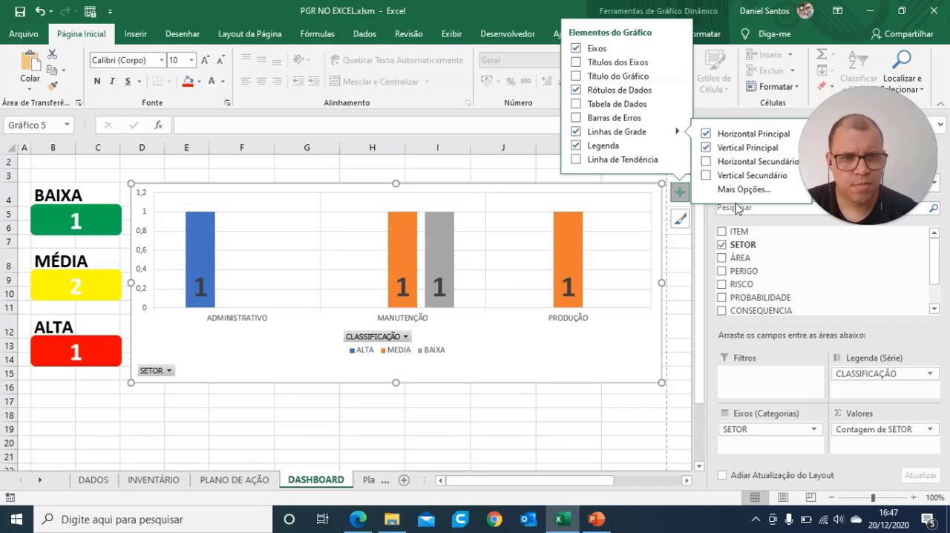
click(706, 175)
click(707, 175)
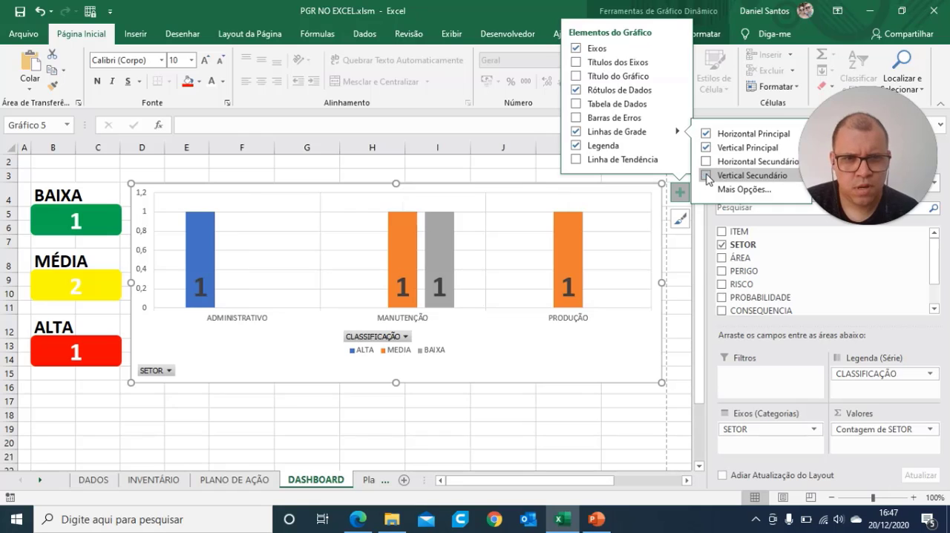
Step: Set the pivot chart's vertical axis maximum to 5 and both its Principal and Secundária units to 1
click(205, 423)
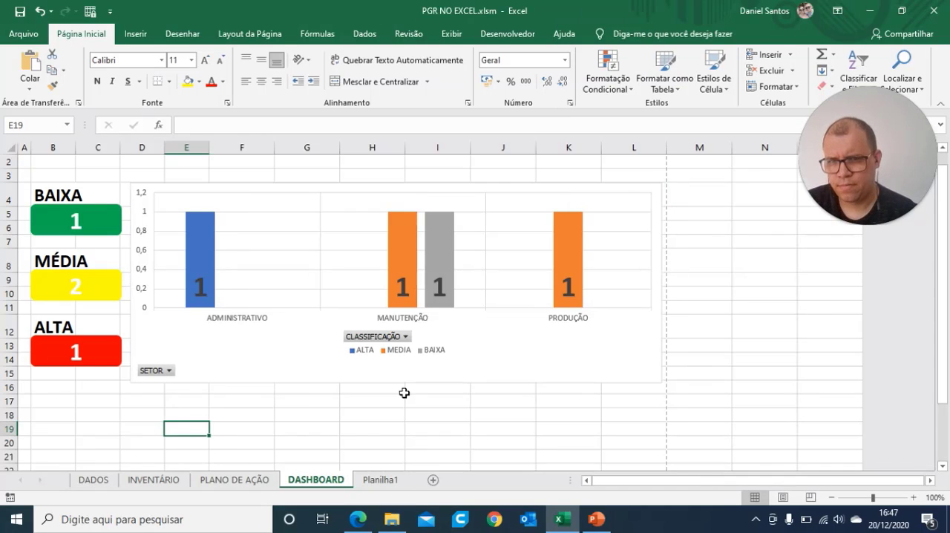
click(590, 360)
click(139, 239)
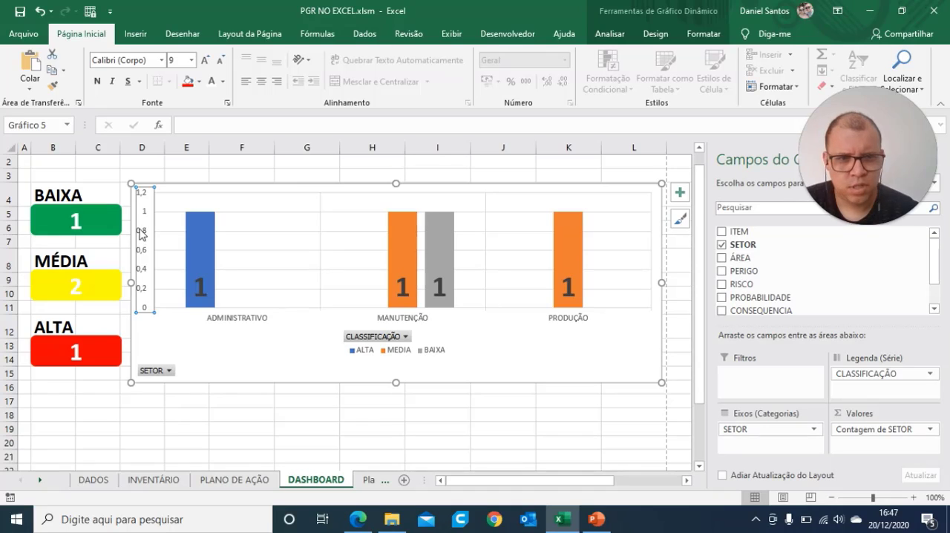
double_click(141, 234)
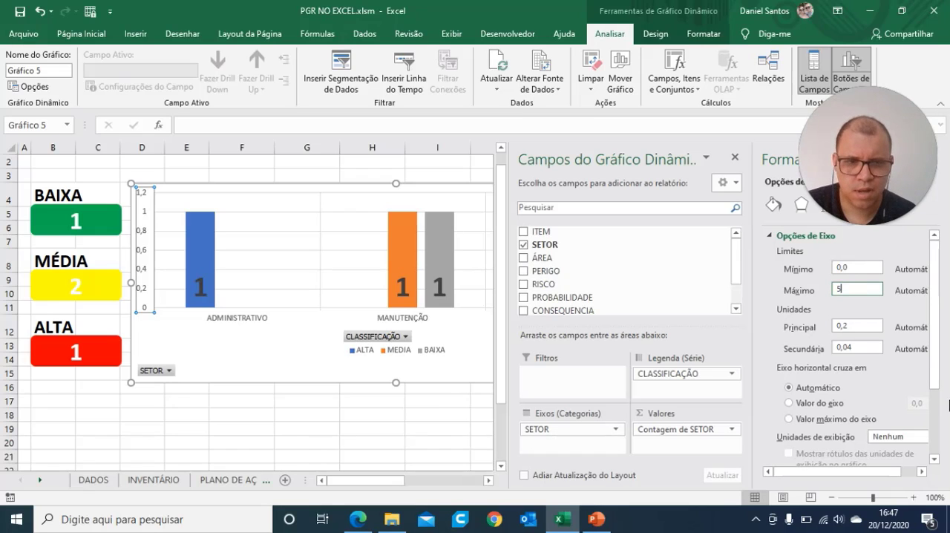
click(852, 327)
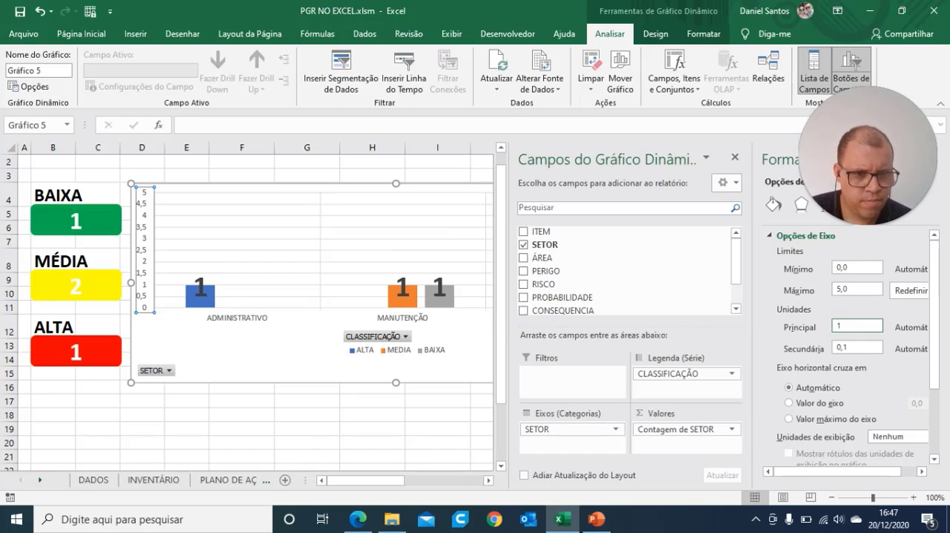
text(1)
click(856, 351)
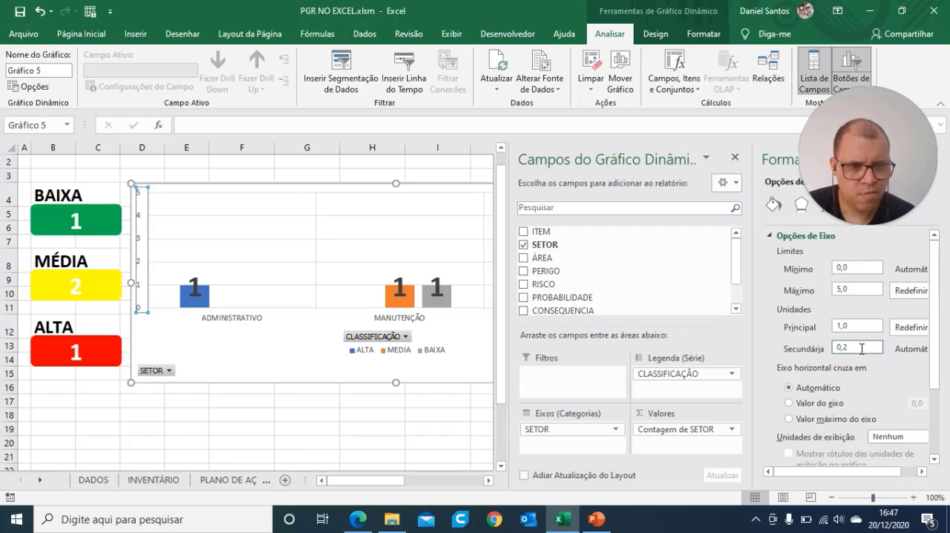
key(Return)
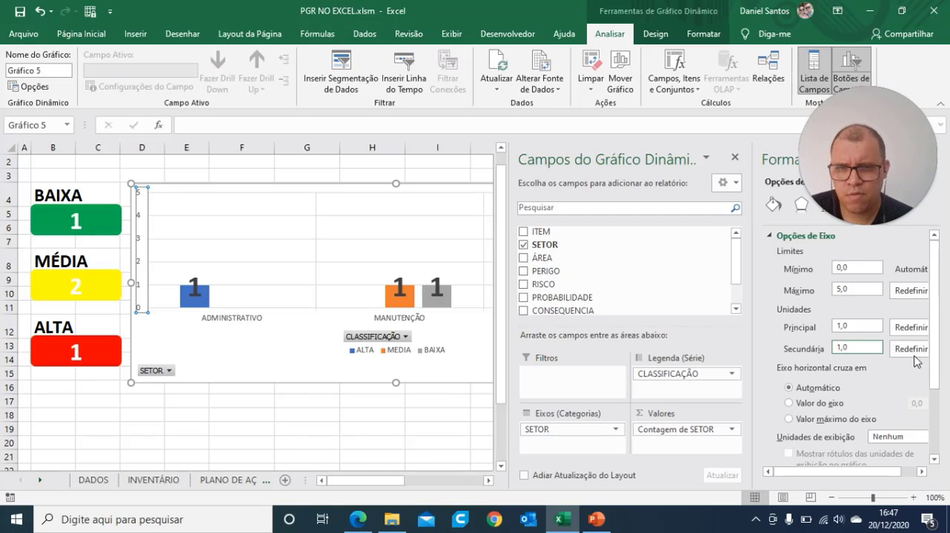
click(156, 446)
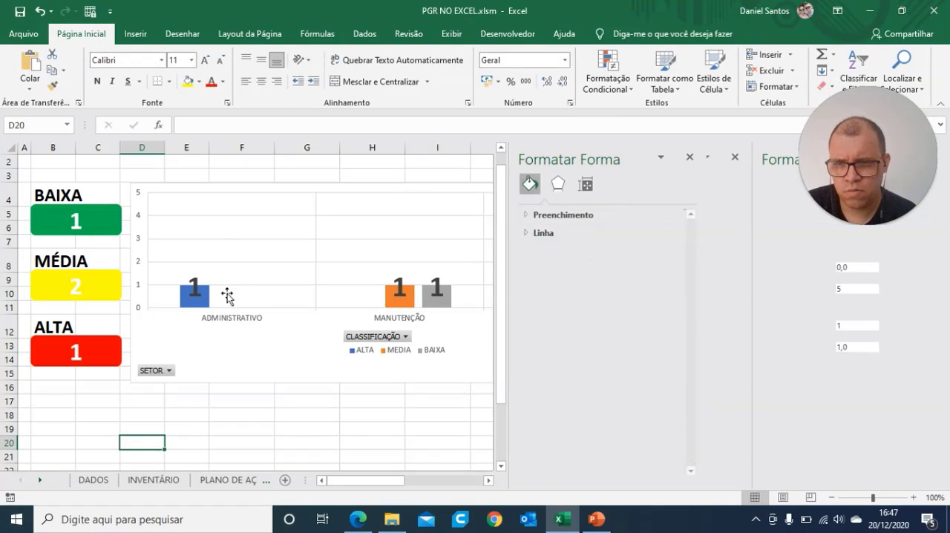
Step: Reduce the font size of the ALTA, MEDIA and BAIXA data labels in the pivot chart to 14
click(191, 292)
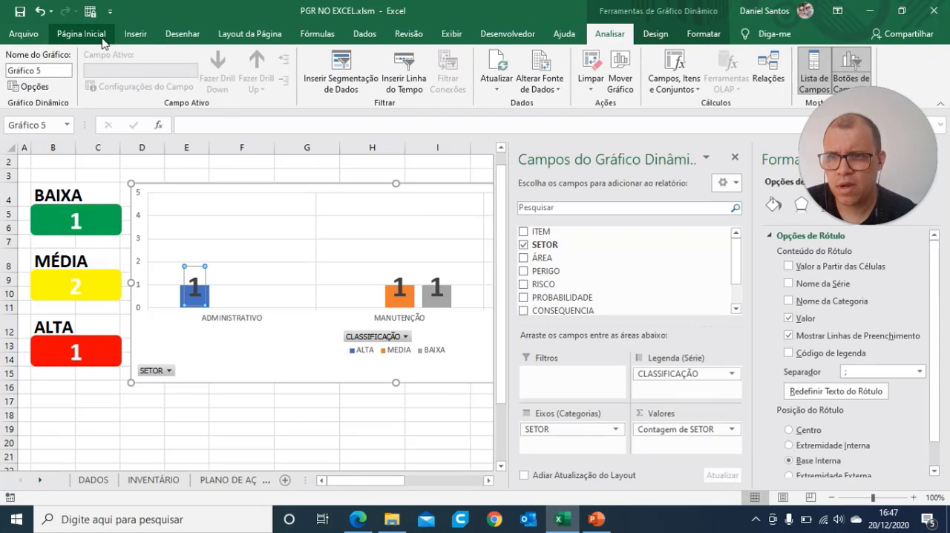
click(100, 35)
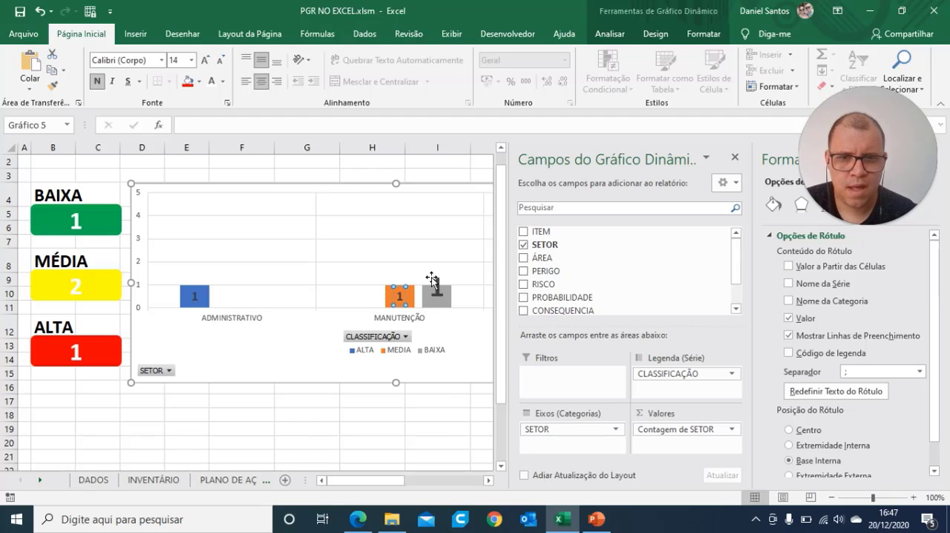
click(221, 66)
click(221, 66)
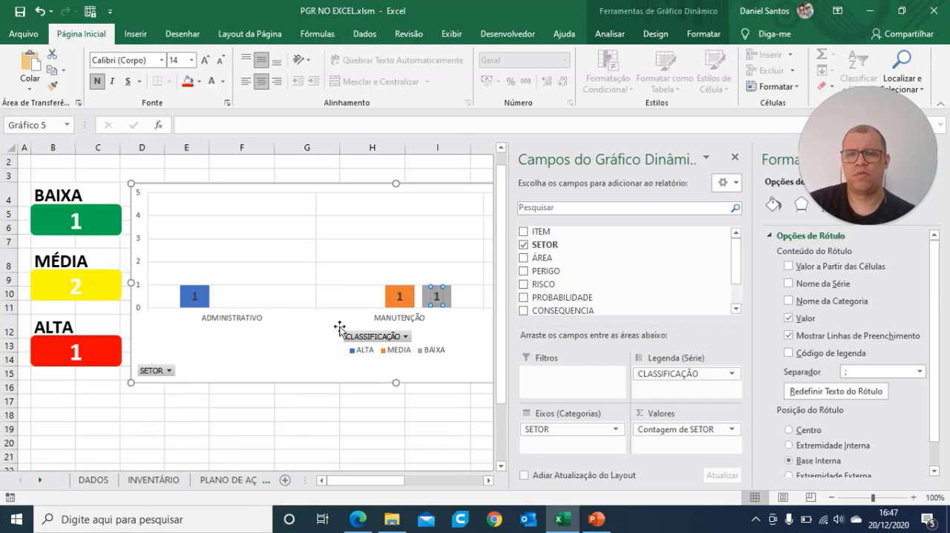
click(331, 426)
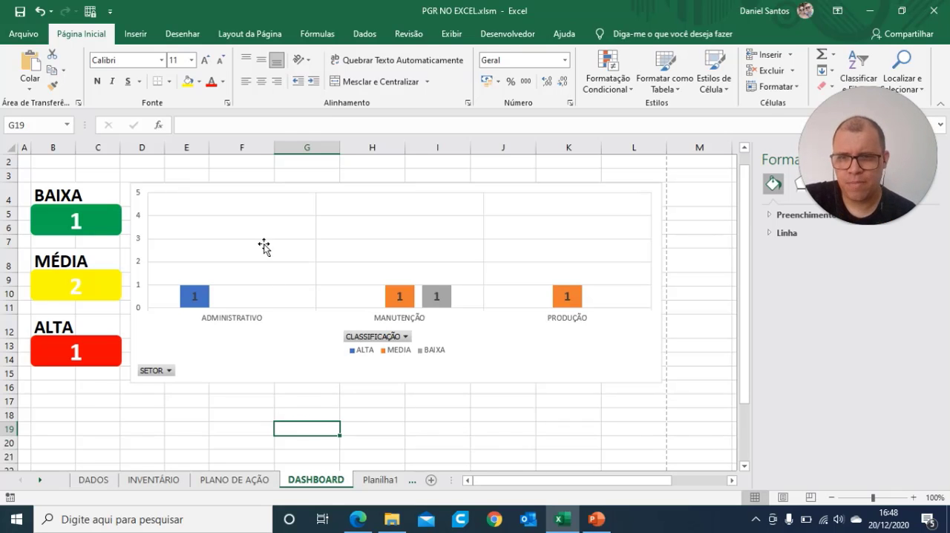
Step: Close the pivot chart's field list and its formatting pane
click(240, 318)
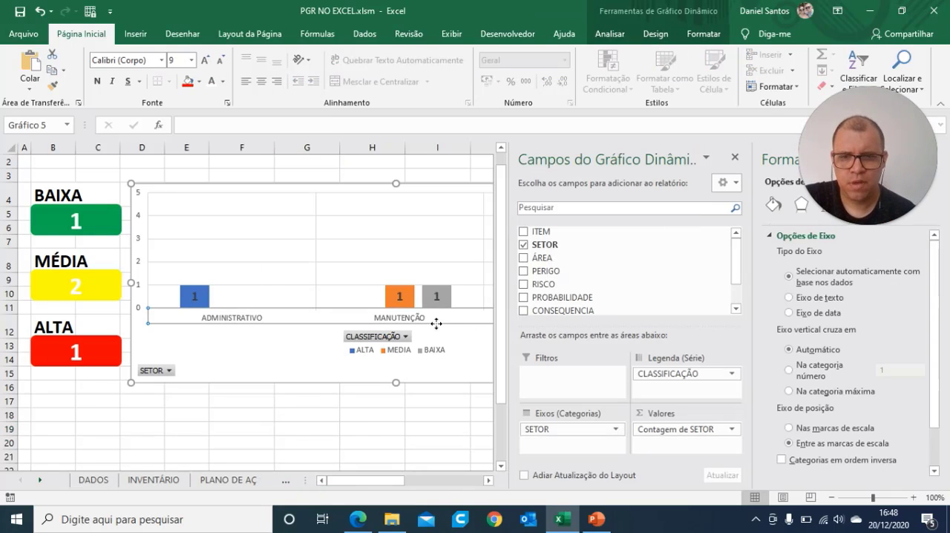
click(735, 158)
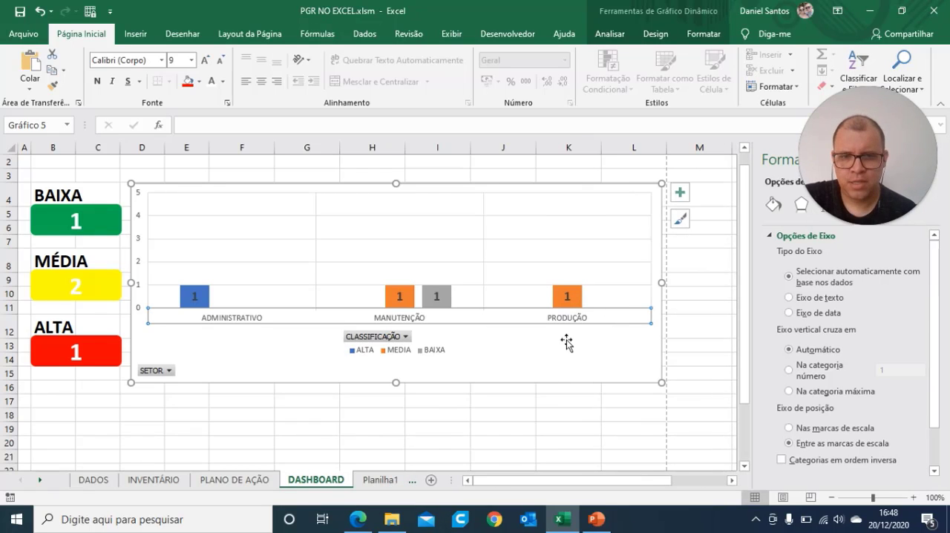
click(713, 322)
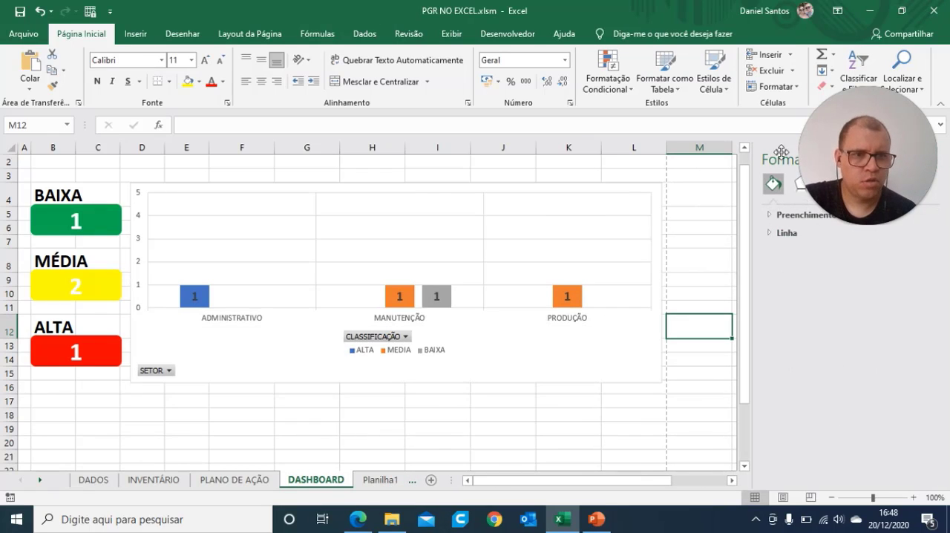
drag(894, 137, 869, 149)
click(931, 157)
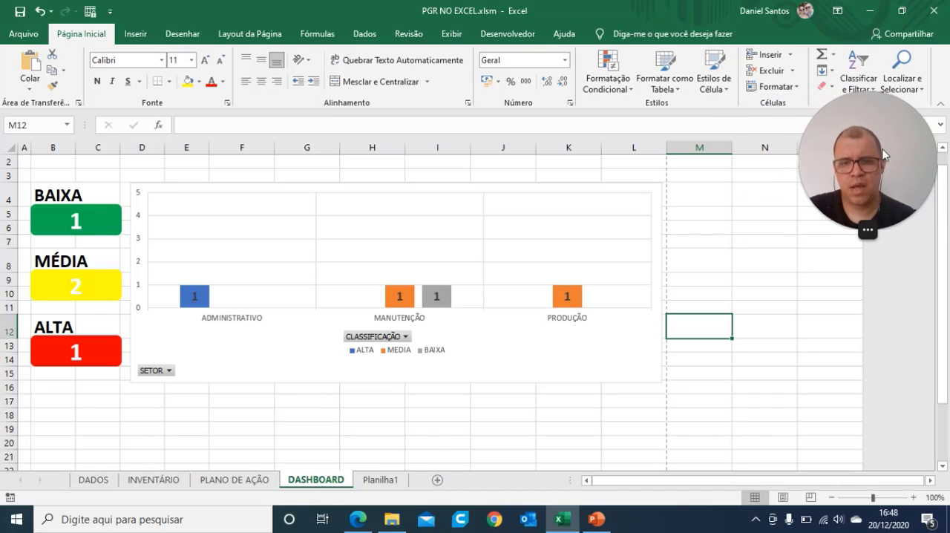
Step: Hide the SETOR axis field button on the pivot chart
click(170, 372)
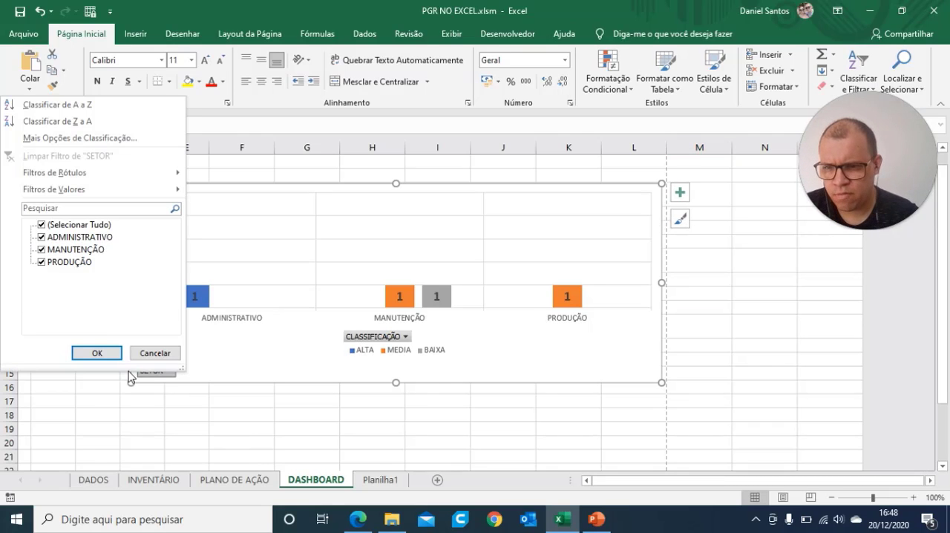
click(149, 353)
right_click(195, 377)
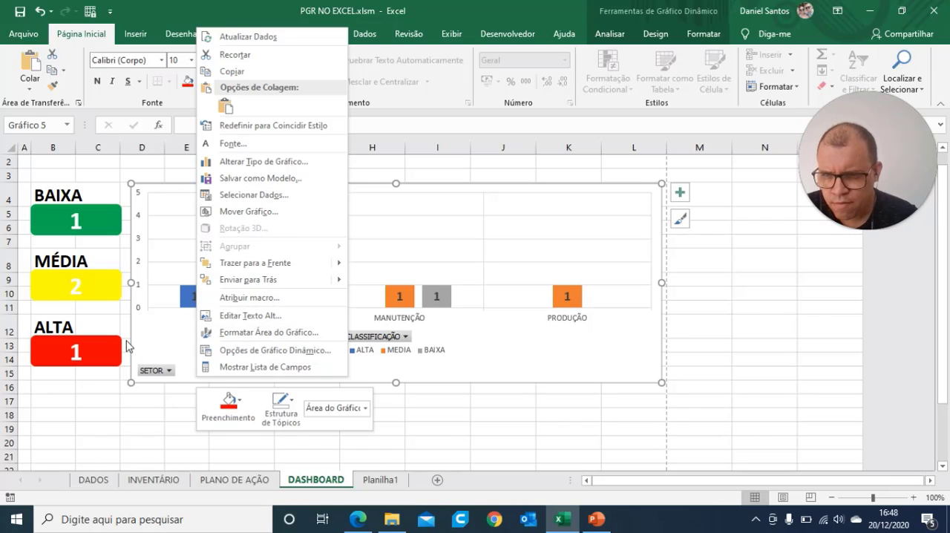
right_click(162, 371)
right_click(163, 371)
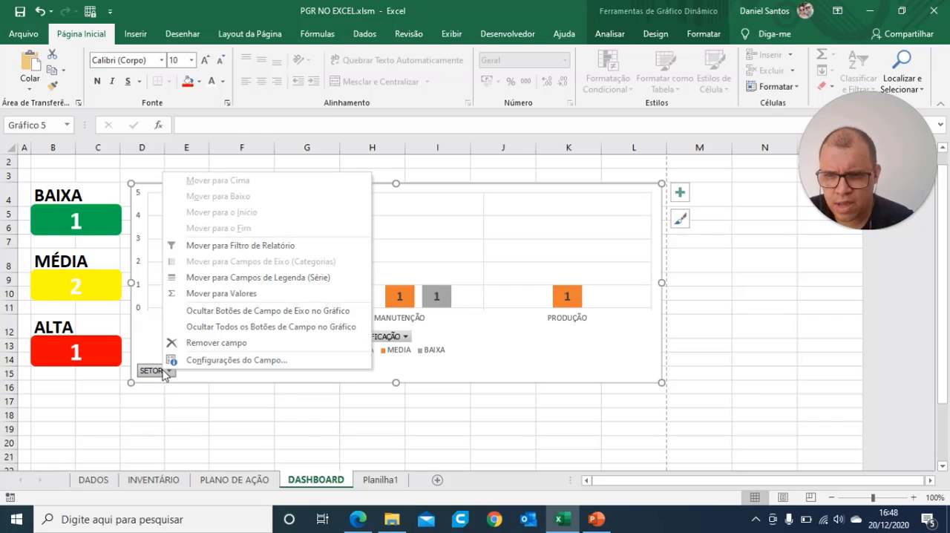
click(191, 405)
right_click(163, 371)
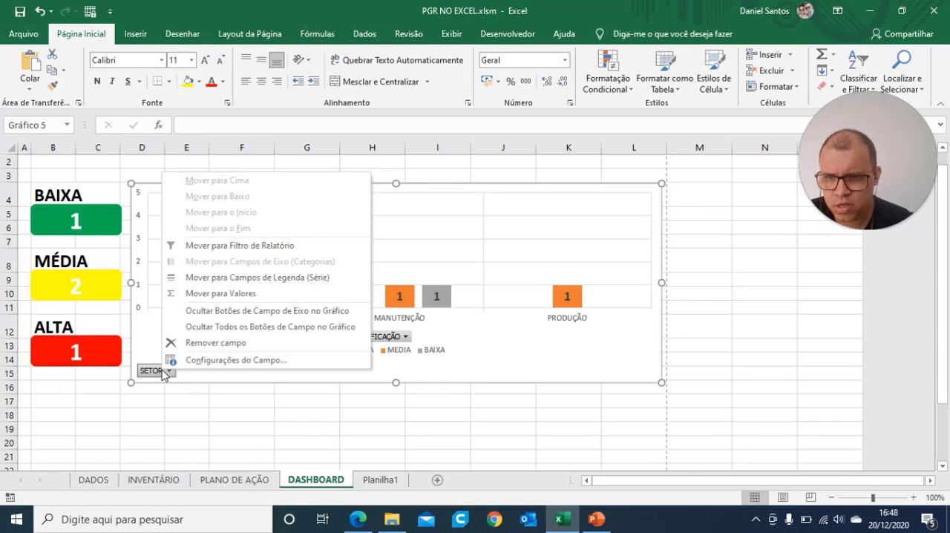
click(255, 311)
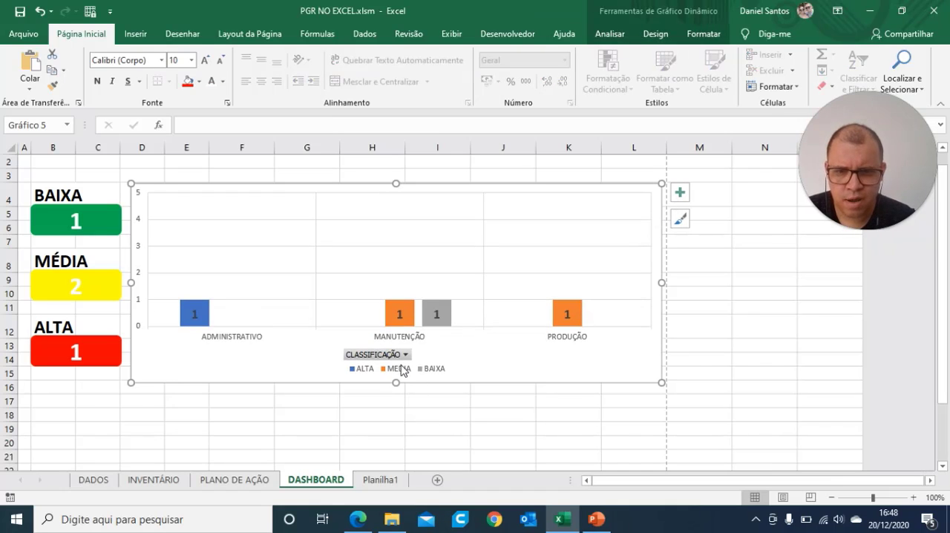
Step: Hide the CLASSIFICAÇÃO legend field button on the pivot chart
right_click(393, 356)
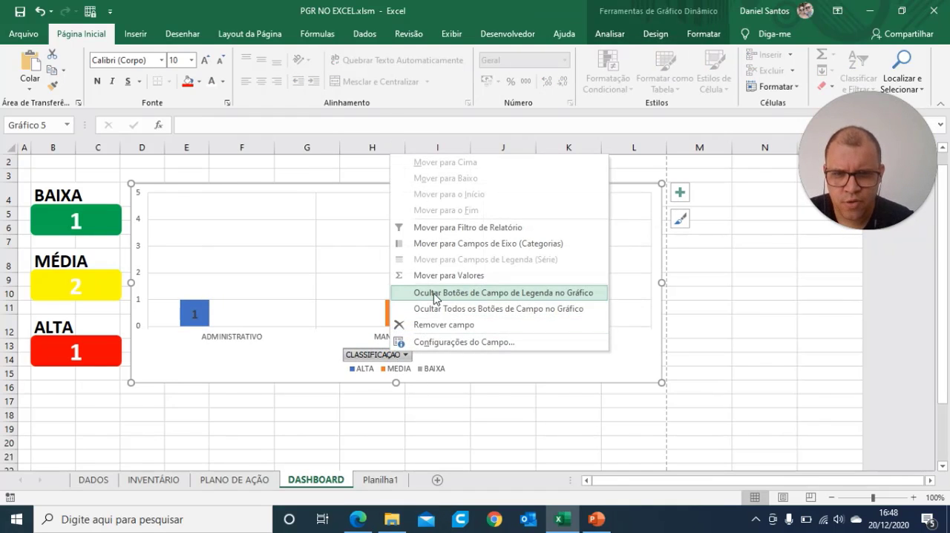
click(434, 294)
click(538, 430)
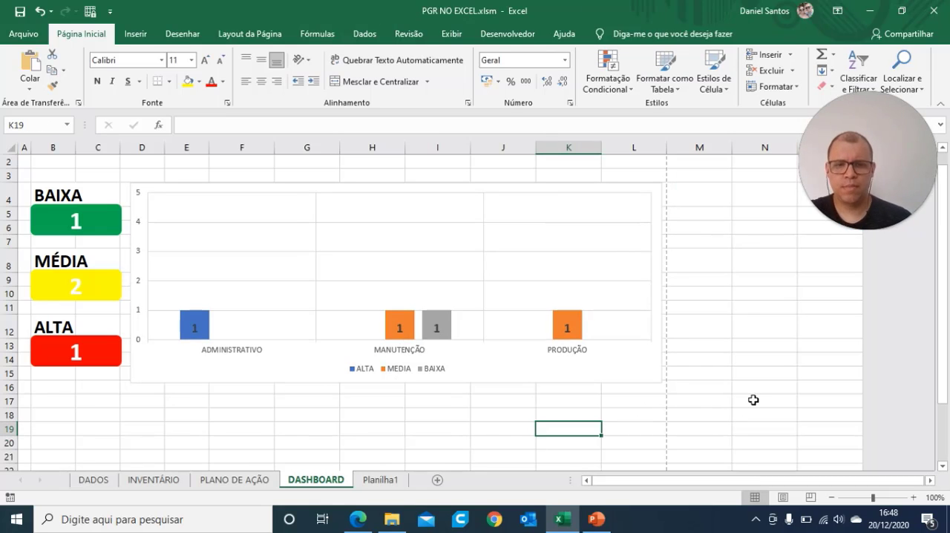
Step: Browse the chart styles and apply Estilo 9, with gradient columns, to the pivot chart
click(610, 355)
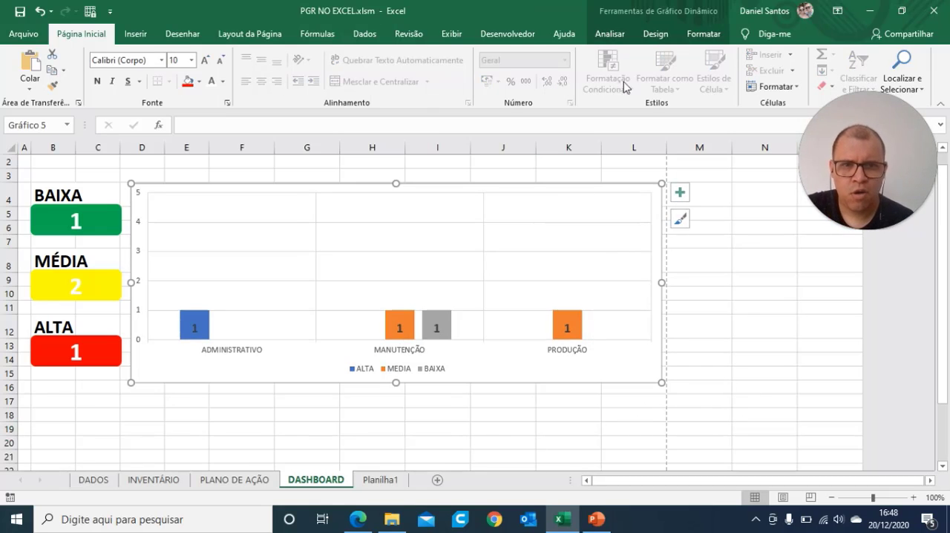
click(660, 36)
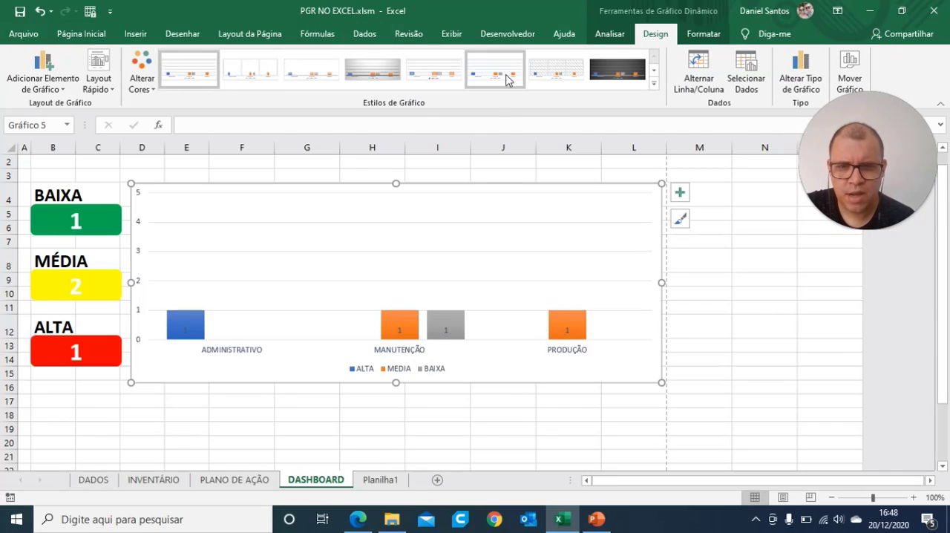
click(654, 70)
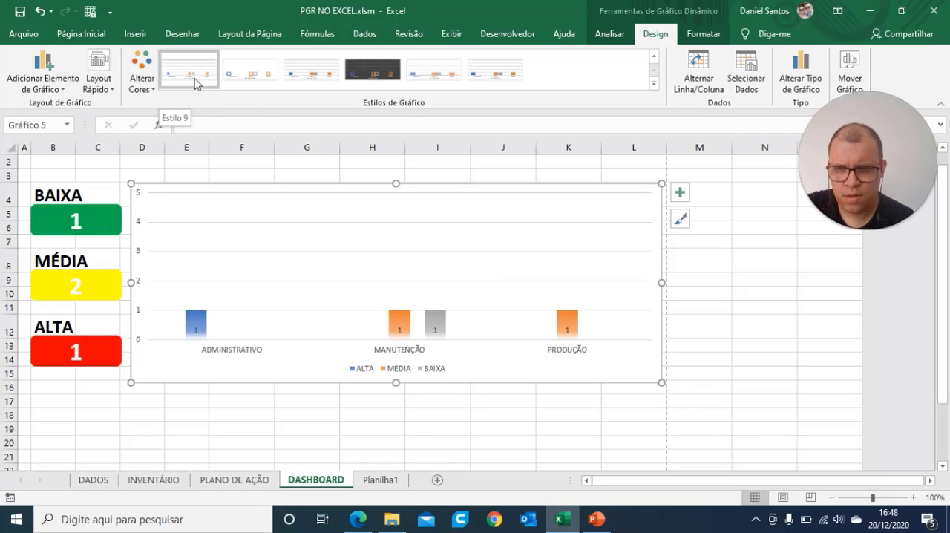
click(653, 69)
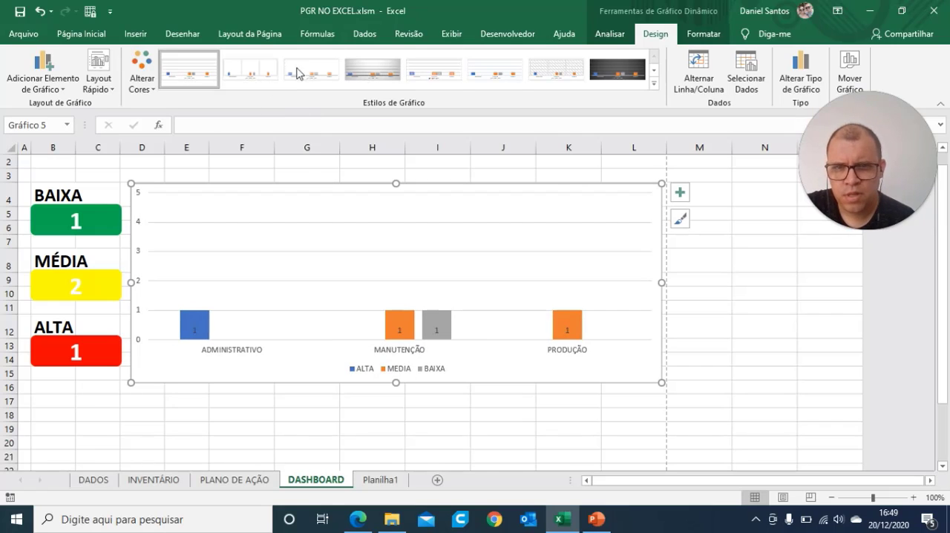
click(654, 70)
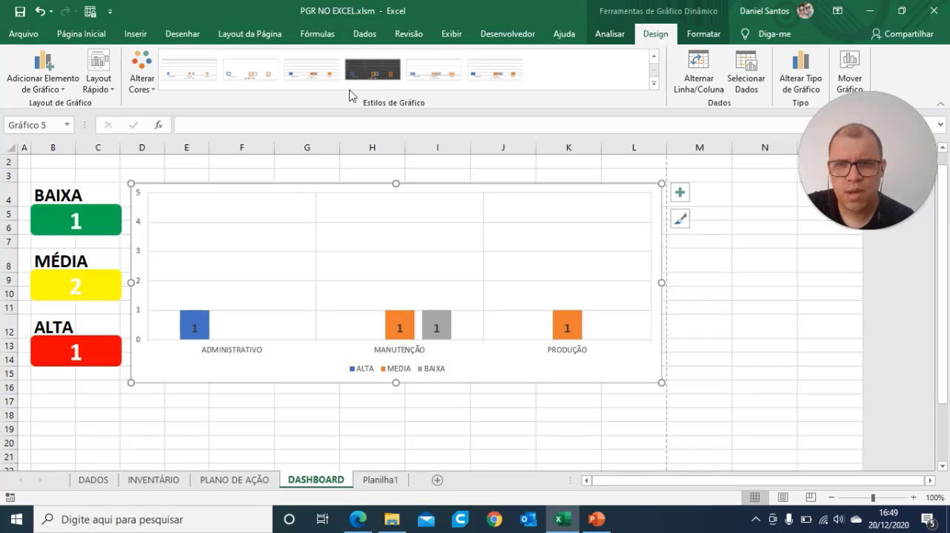
click(206, 83)
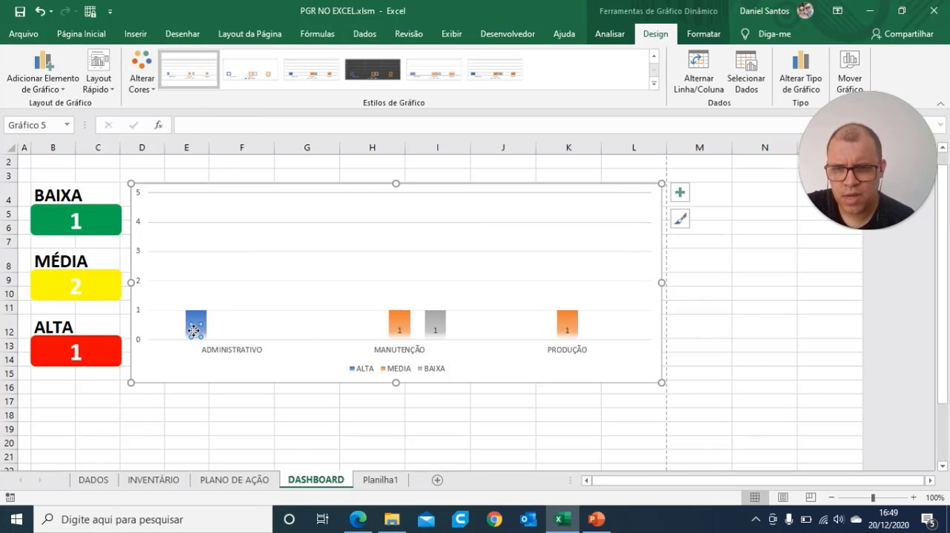
Step: Make the data labels of all three series in the restyled chart bold at font size 14
click(86, 34)
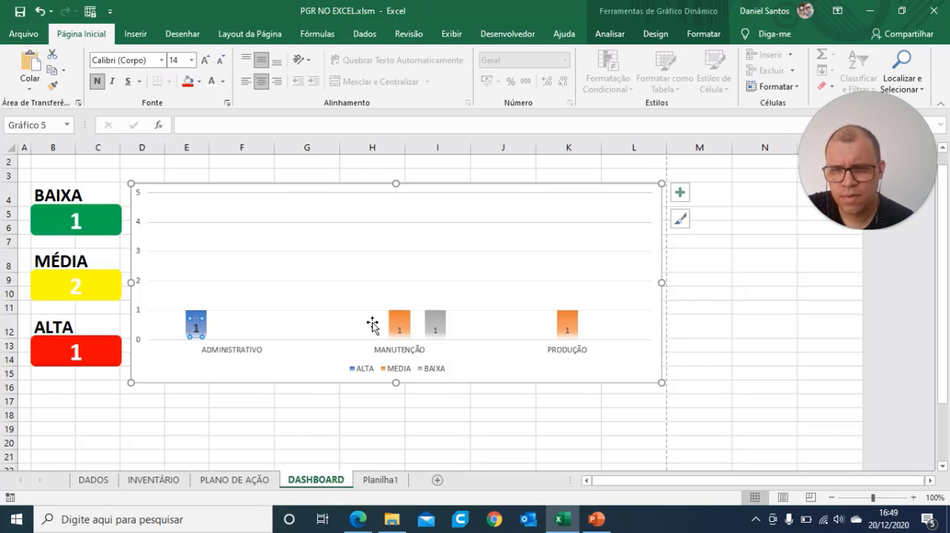
key(Escape)
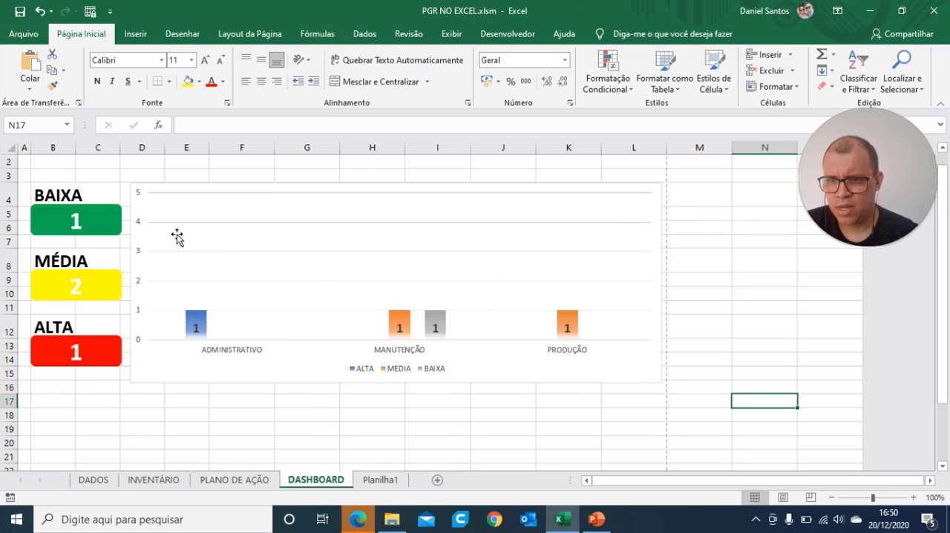
click(768, 306)
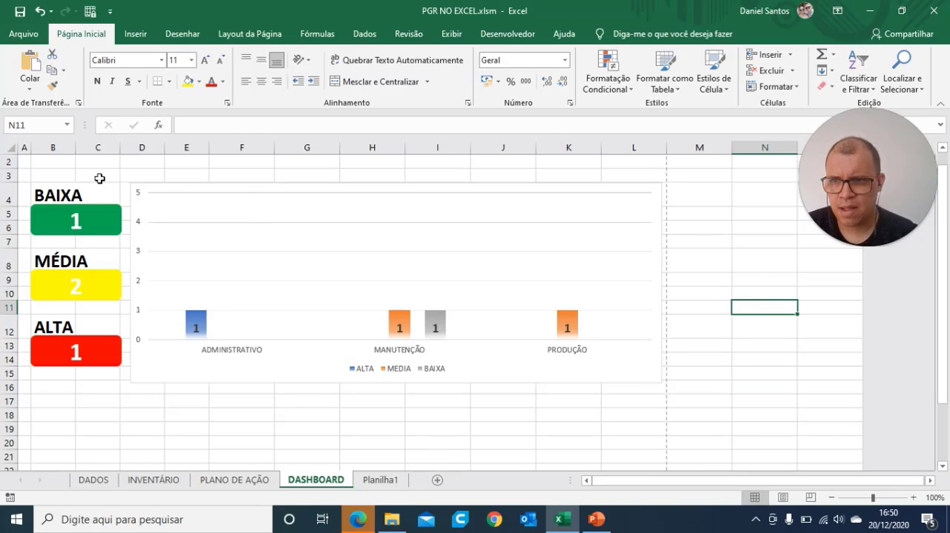
Step: Fill the dashboard background cells A2:L31 with white
drag(26, 162, 648, 266)
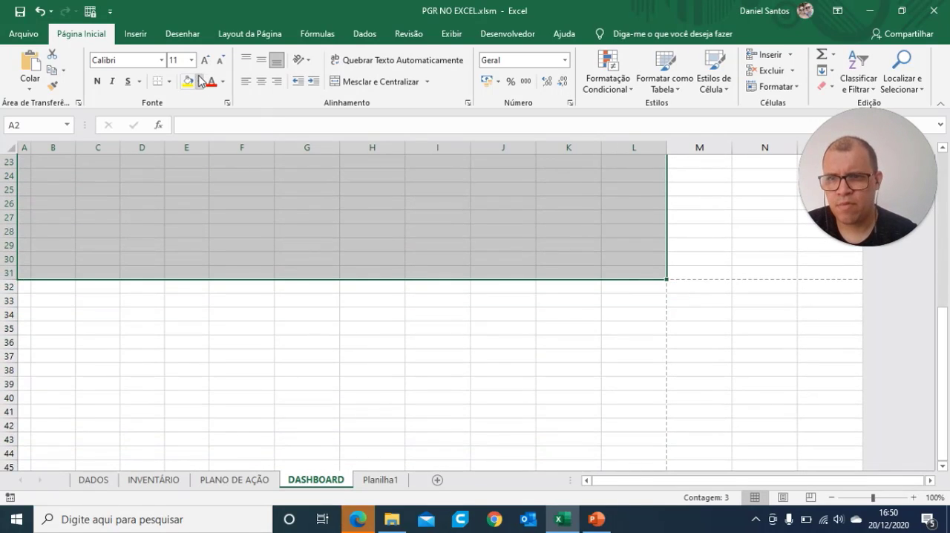
click(200, 82)
click(229, 205)
scroll(475, 301, up, 7)
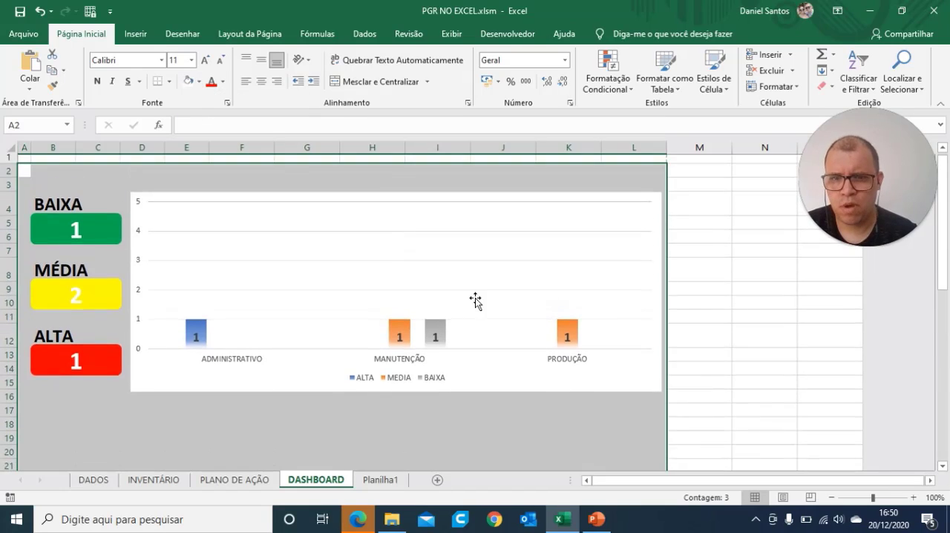
click(774, 334)
click(727, 316)
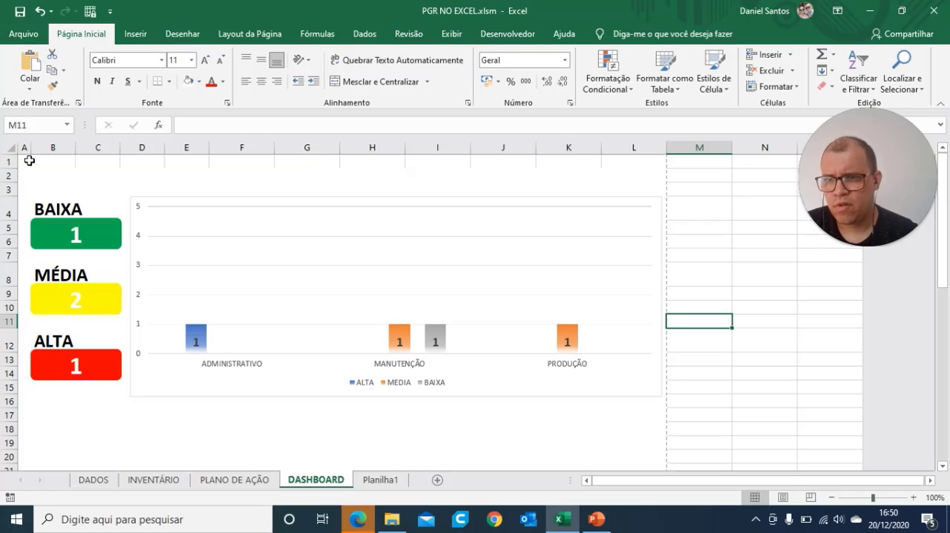
Step: Fill cells A1:L1 with white and hide the unused columns from M onward beside the dashboard
drag(30, 161, 619, 163)
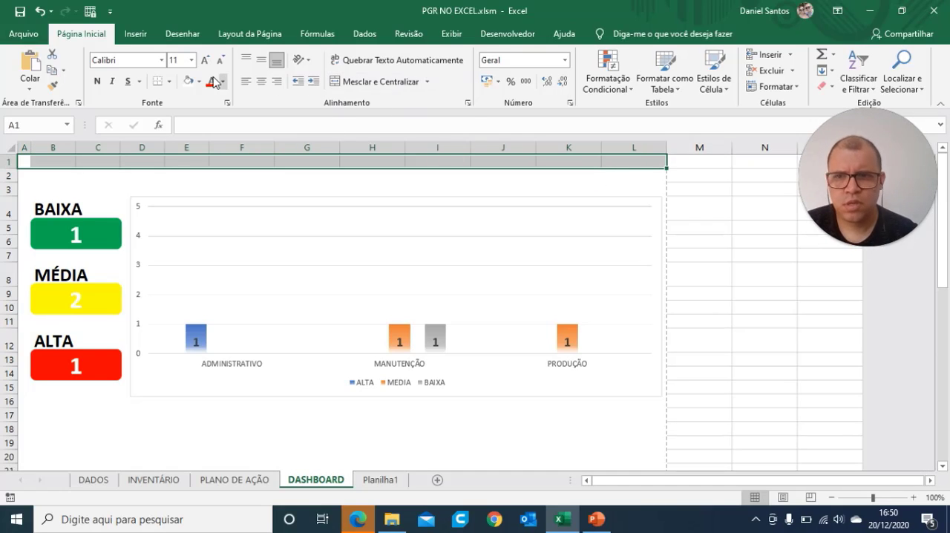
click(776, 278)
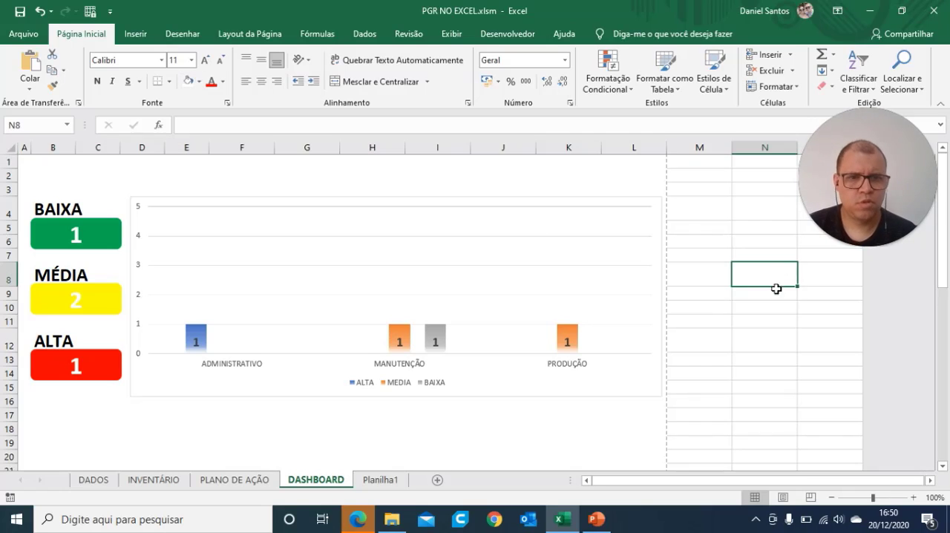
click(700, 148)
drag(700, 147, 765, 148)
right_click(706, 149)
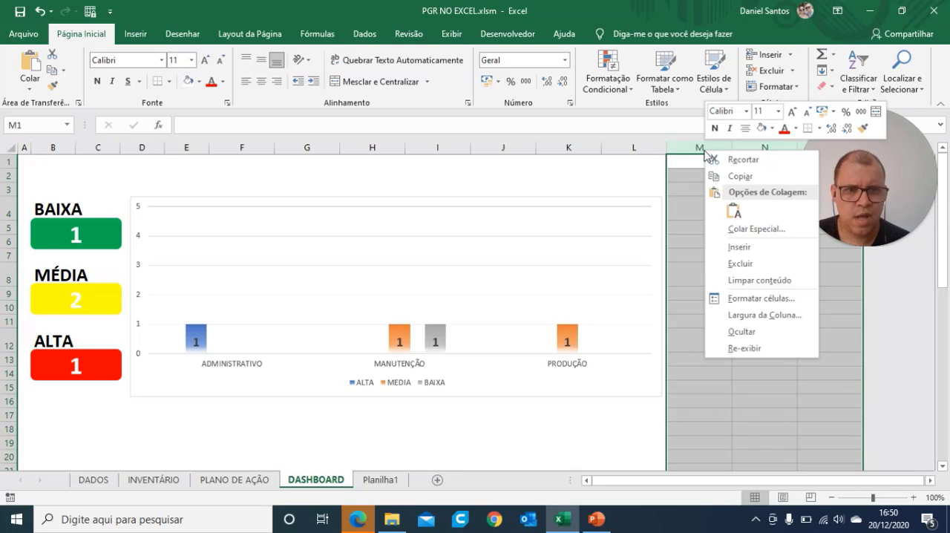
click(747, 332)
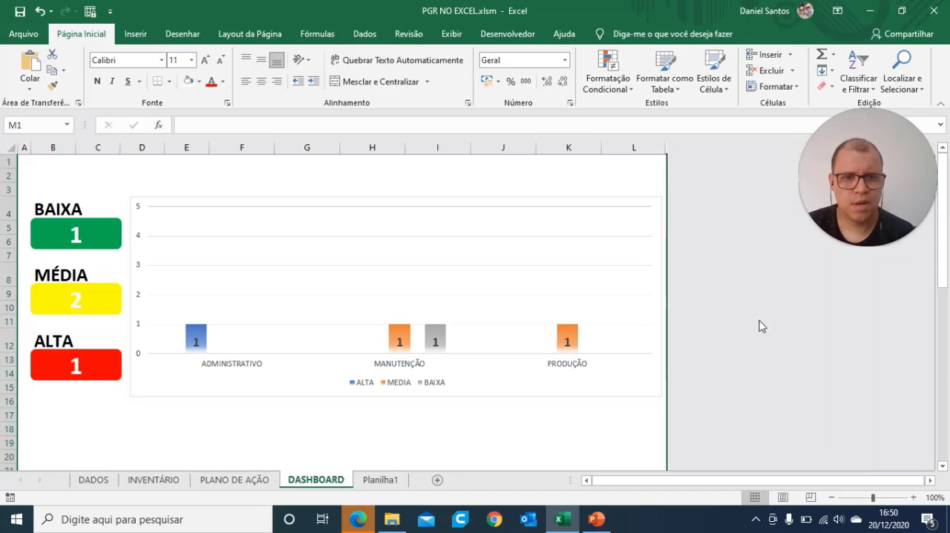
Step: Check how the dashboard fits the landscape A4 page in the print preview
click(24, 33)
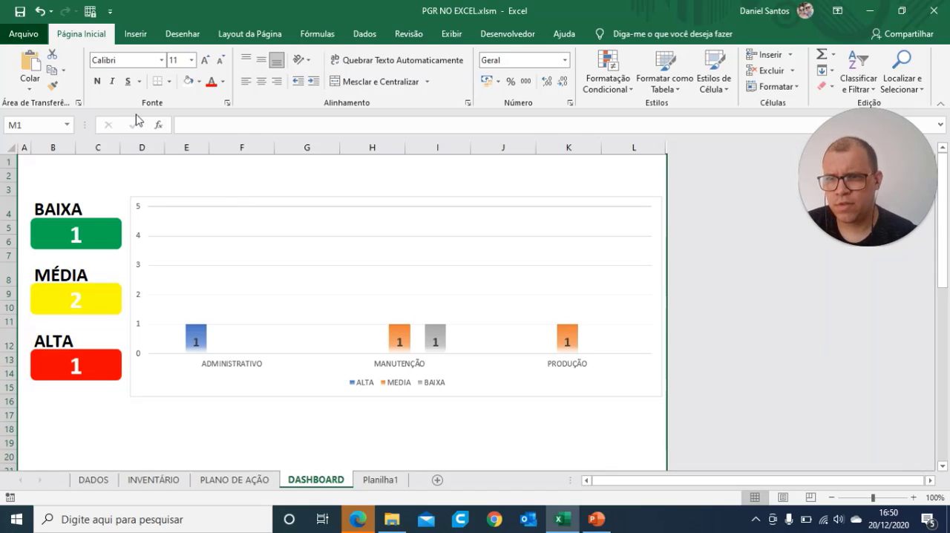
click(57, 277)
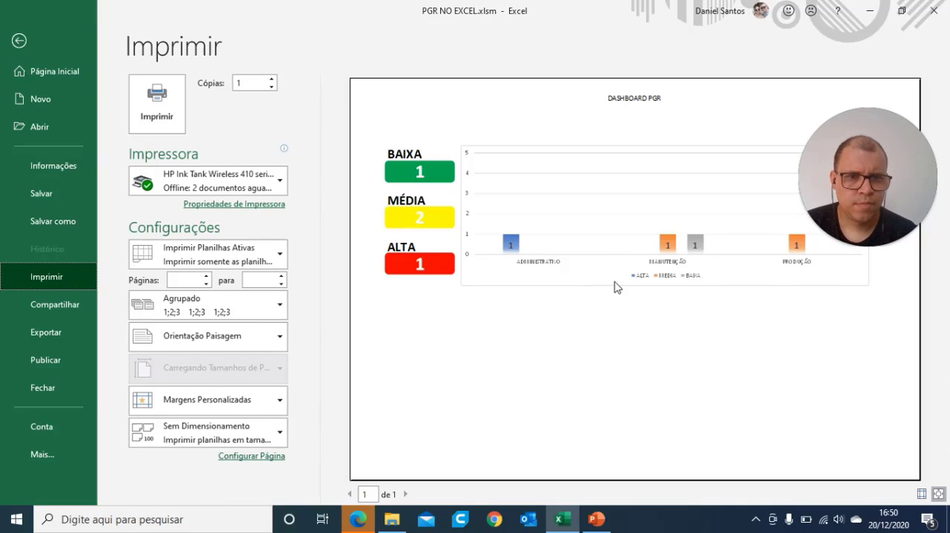
drag(879, 128, 91, 95)
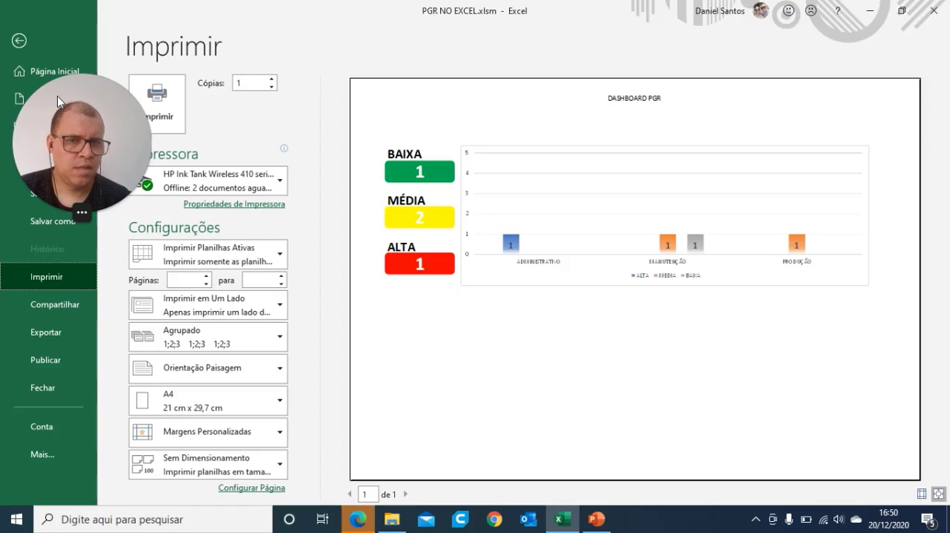
drag(57, 96, 29, 86)
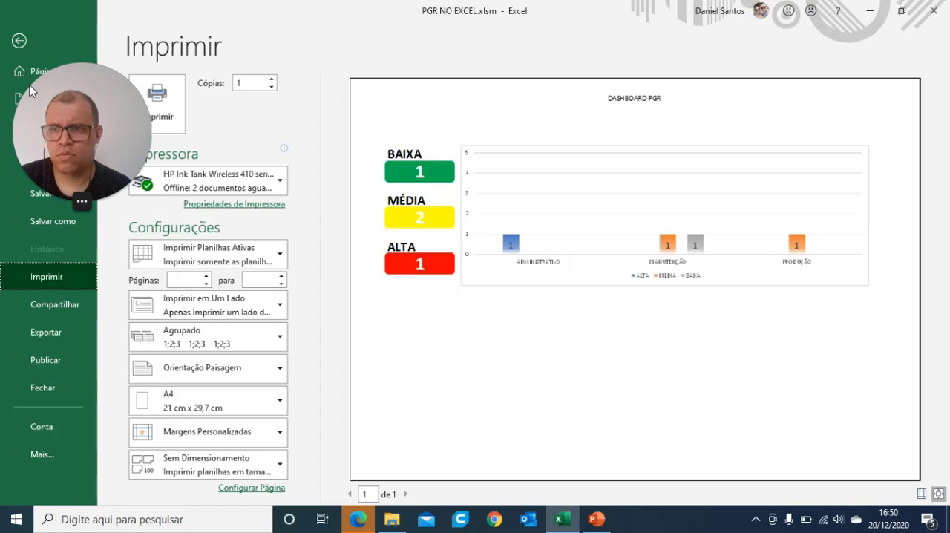
click(18, 40)
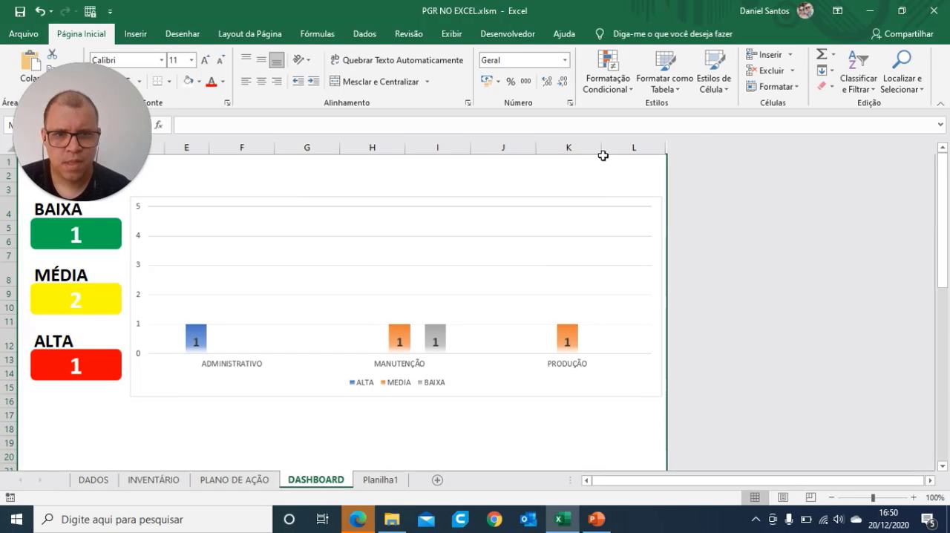
Step: Widen columns K and L slightly and check the stretched chart in the print preview
drag(603, 152, 615, 151)
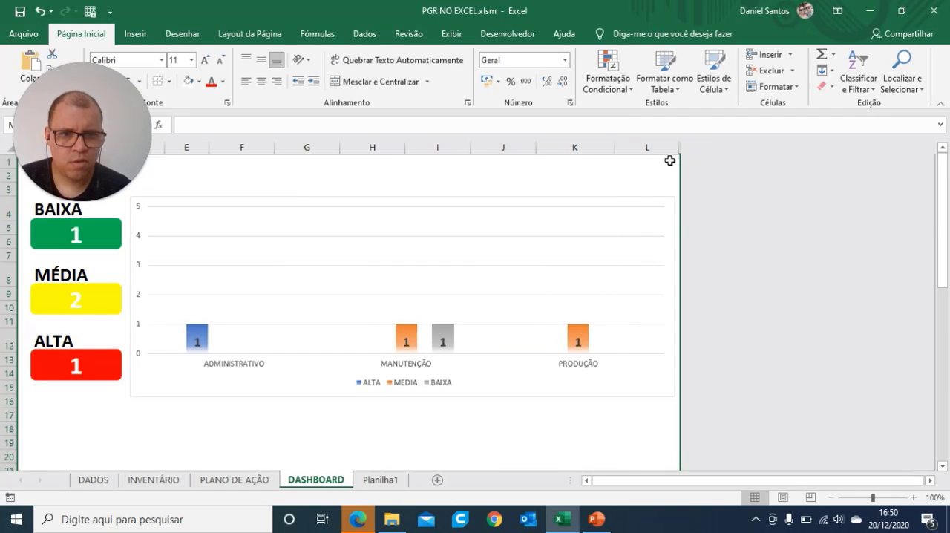
drag(676, 147, 694, 147)
click(635, 149)
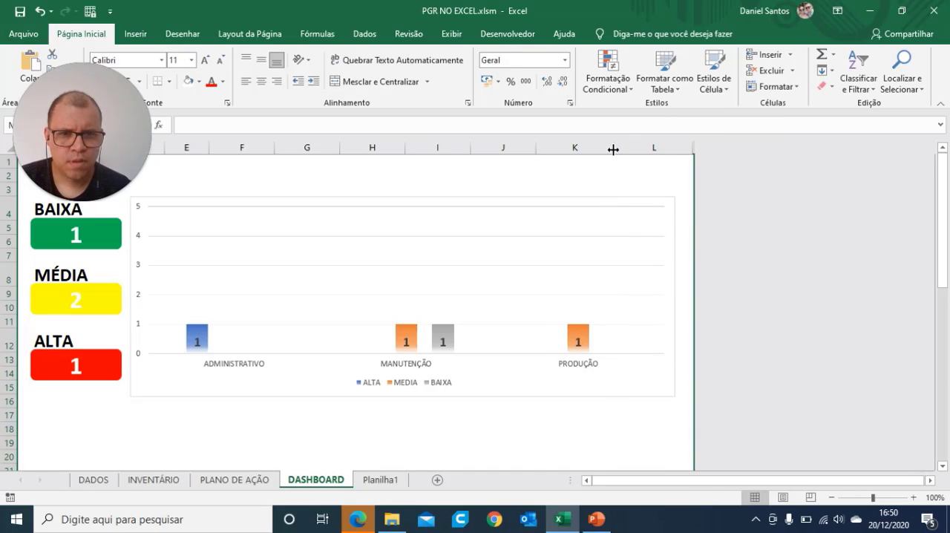
mouse_move(613, 148)
mouse_down()
mouse_move(625, 148)
mouse_move(613, 149)
mouse_up()
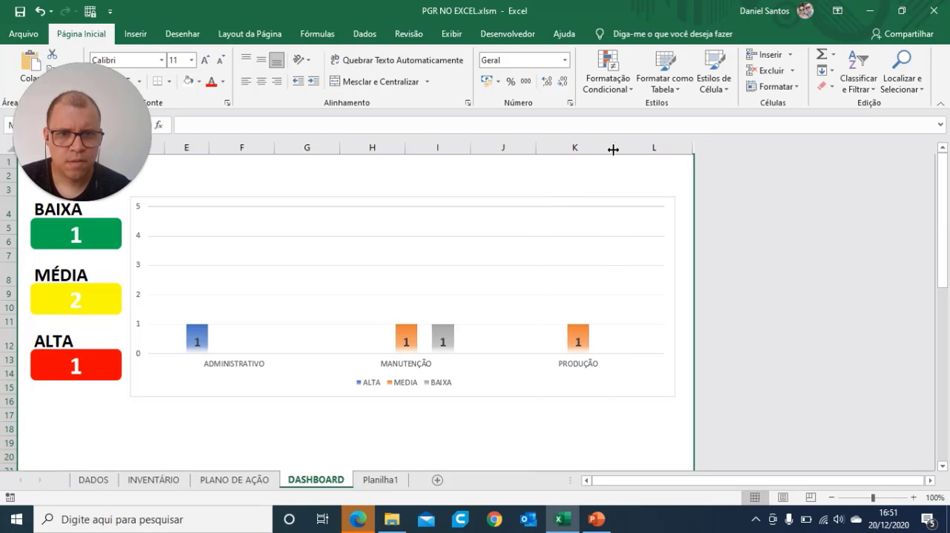
click(23, 33)
click(44, 276)
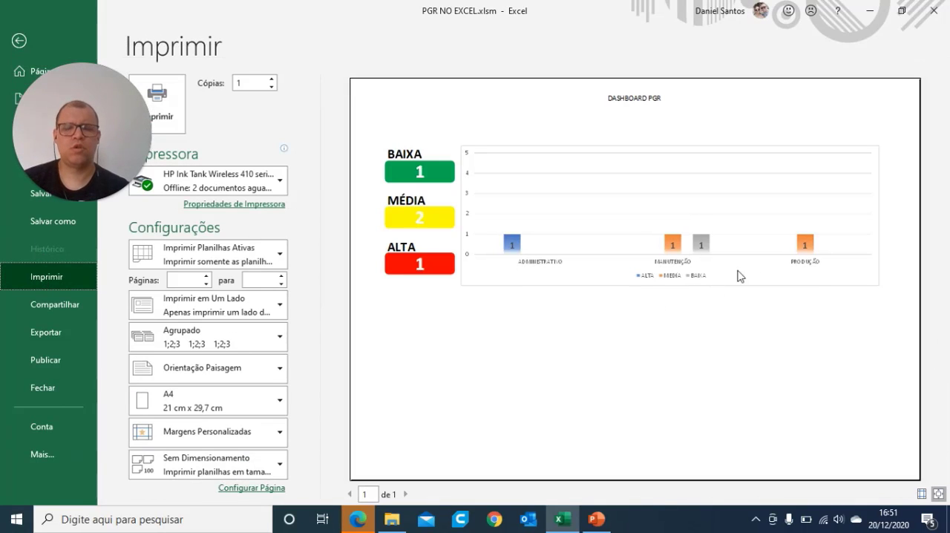
click(18, 41)
Step: Delete two of the empty rows above the BAIXA card and check the page in the print preview
click(74, 217)
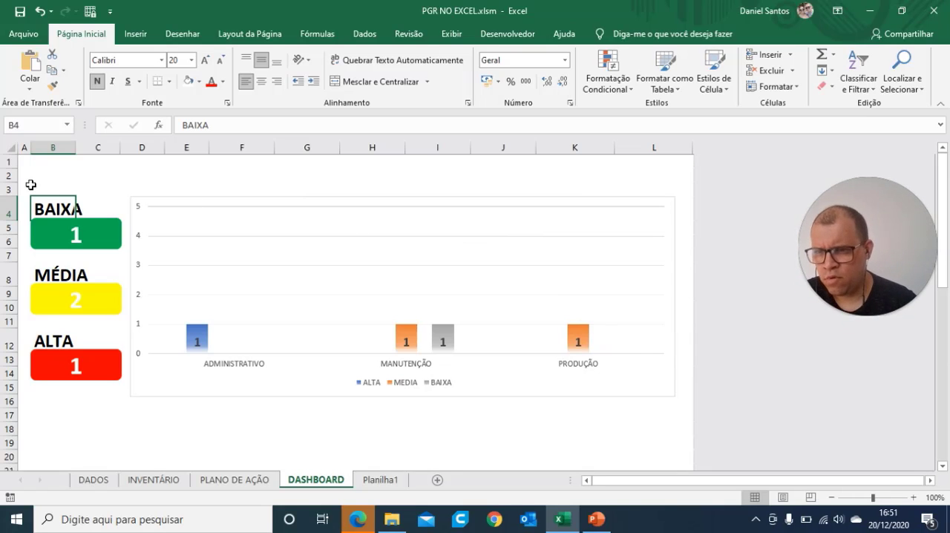
click(9, 175)
right_click(9, 175)
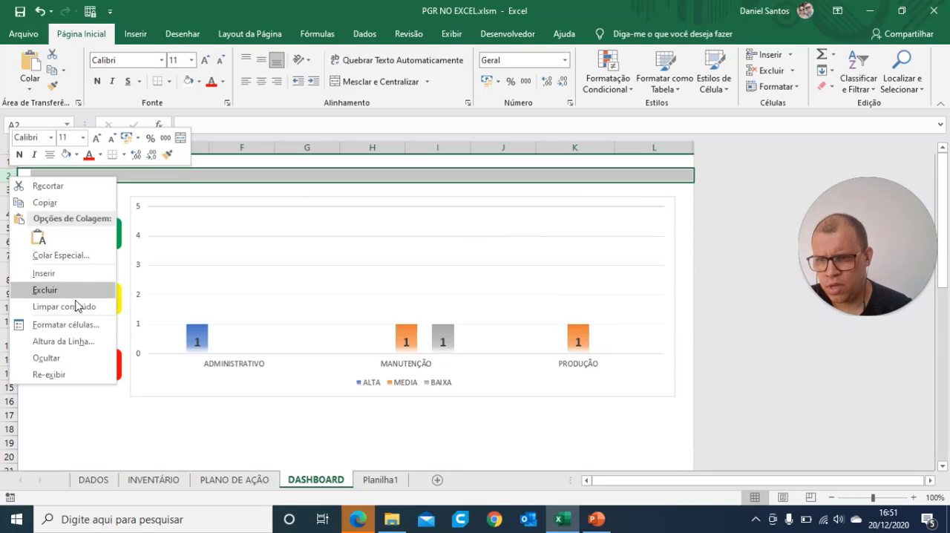
click(74, 290)
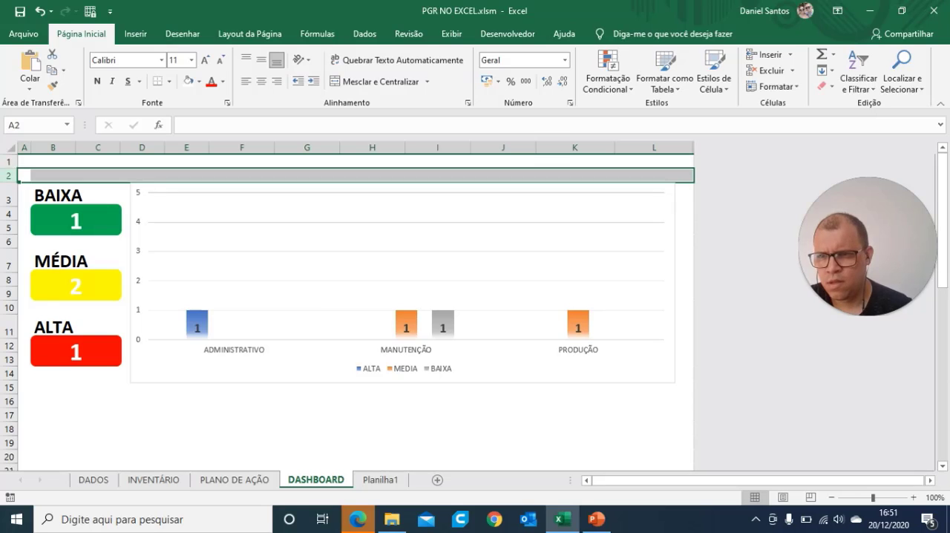
click(9, 161)
right_click(9, 161)
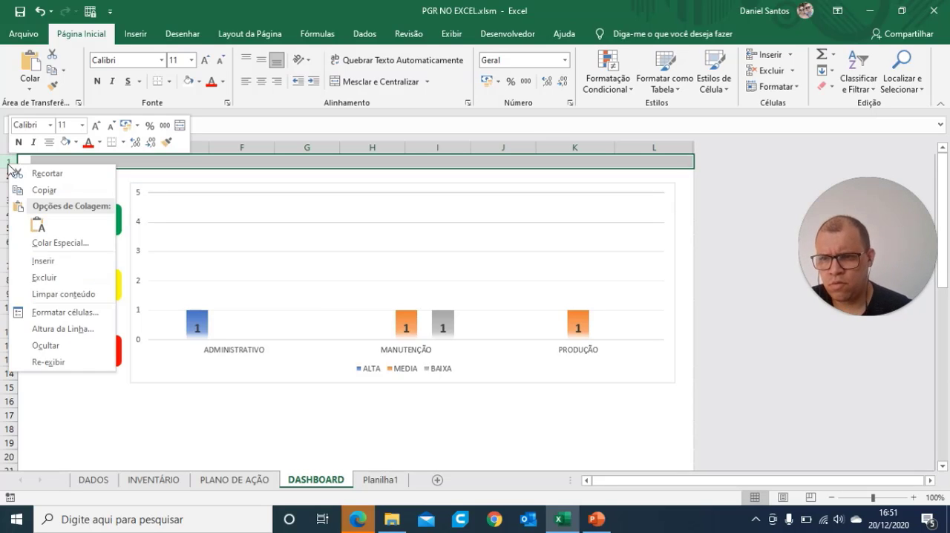
click(87, 275)
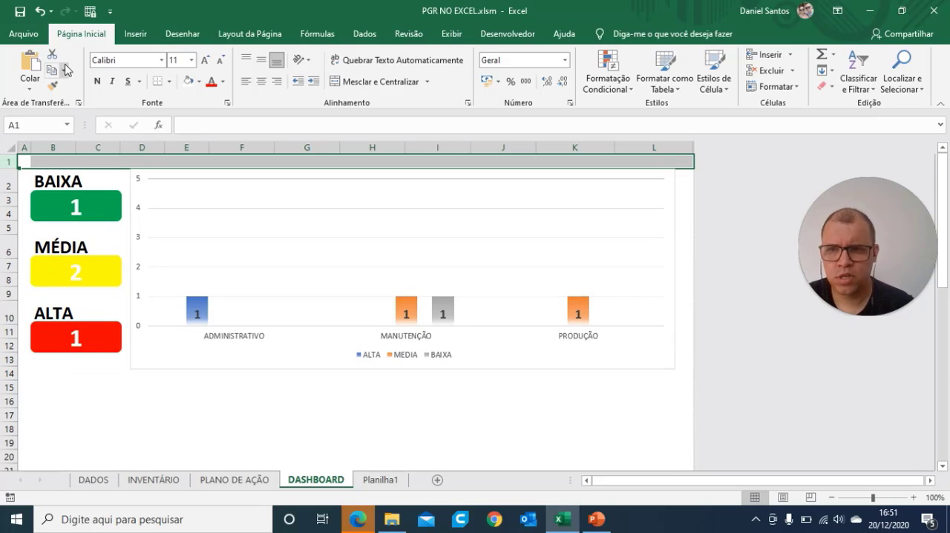
click(23, 33)
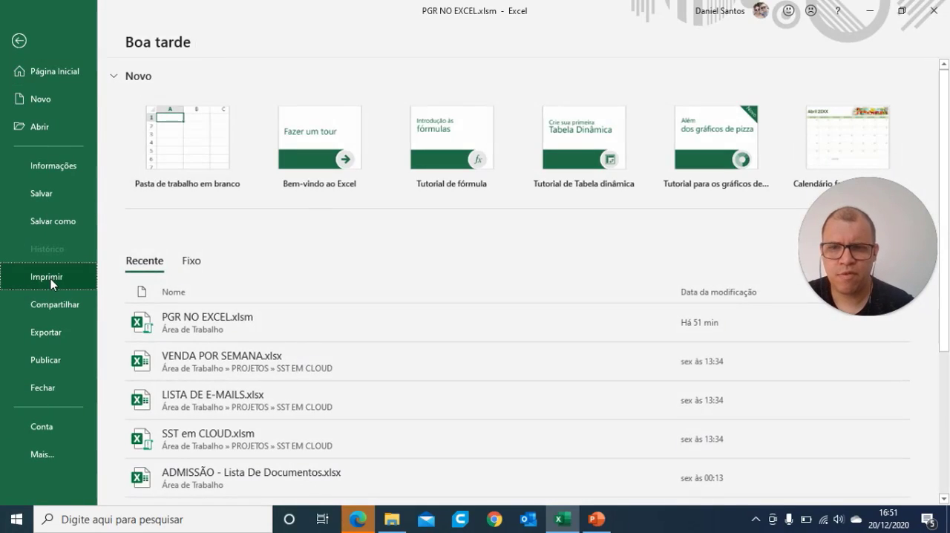
click(51, 278)
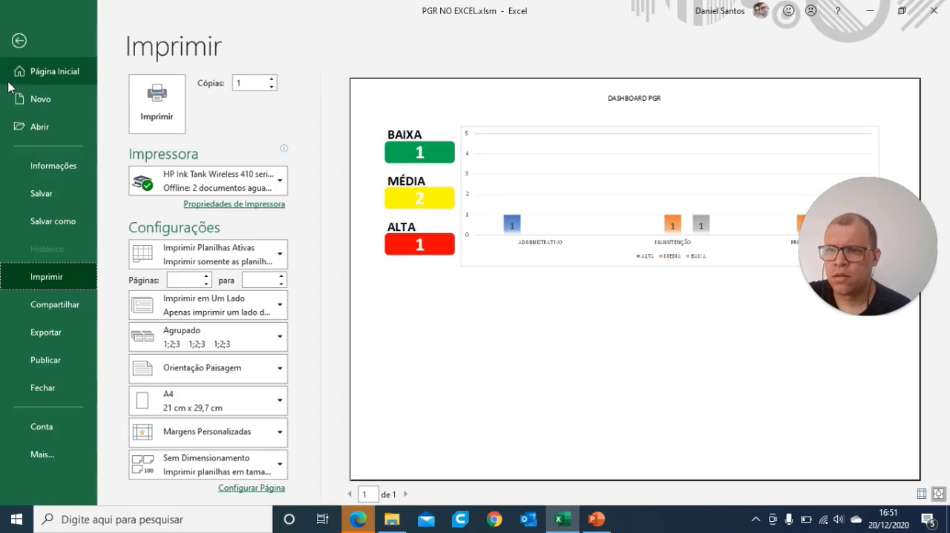
click(19, 41)
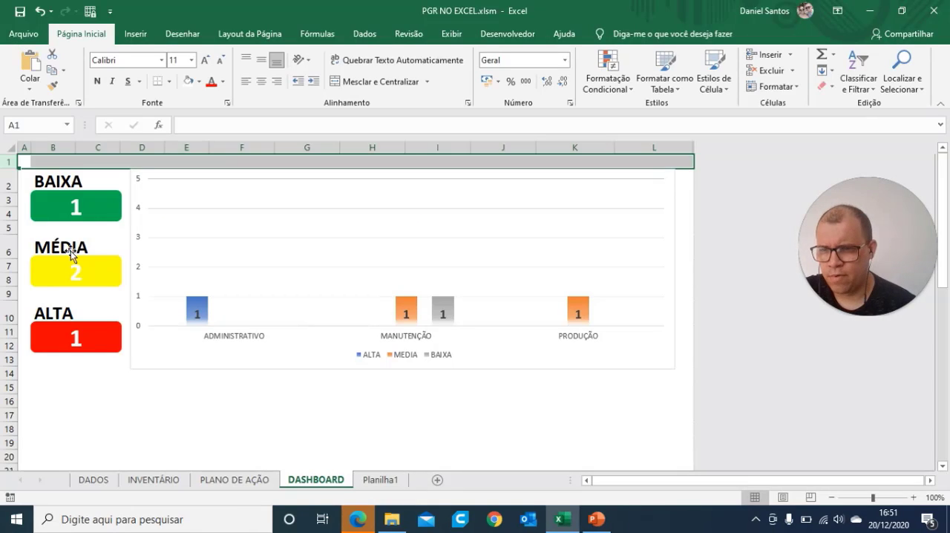
Step: Delete the empty row between the BAIXA and MÉDIA cards and the one between the MÉDIA and ALTA cards
click(52, 226)
click(10, 228)
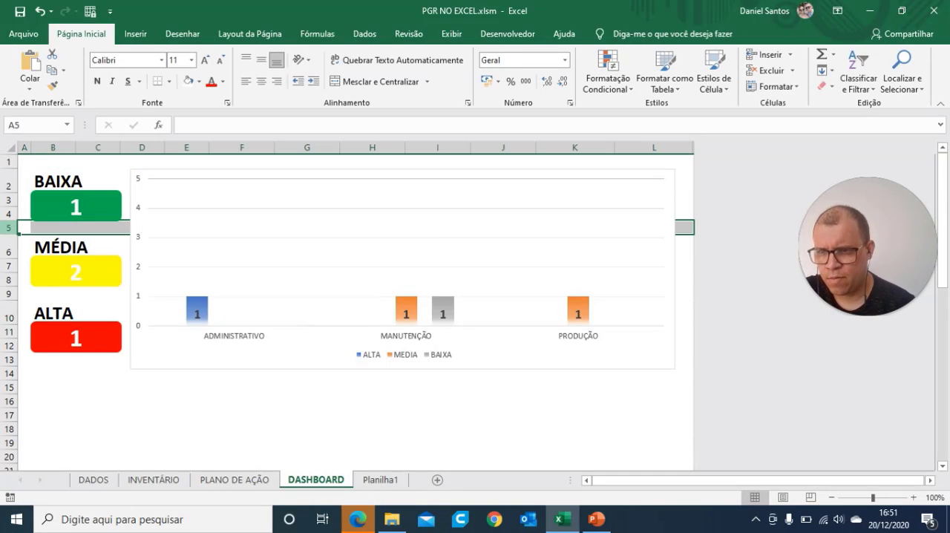
right_click(10, 228)
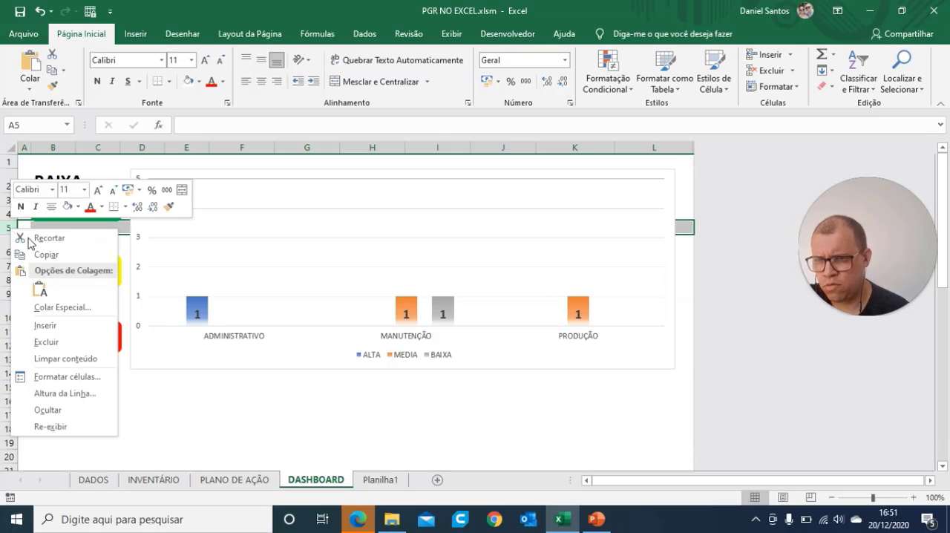
click(52, 340)
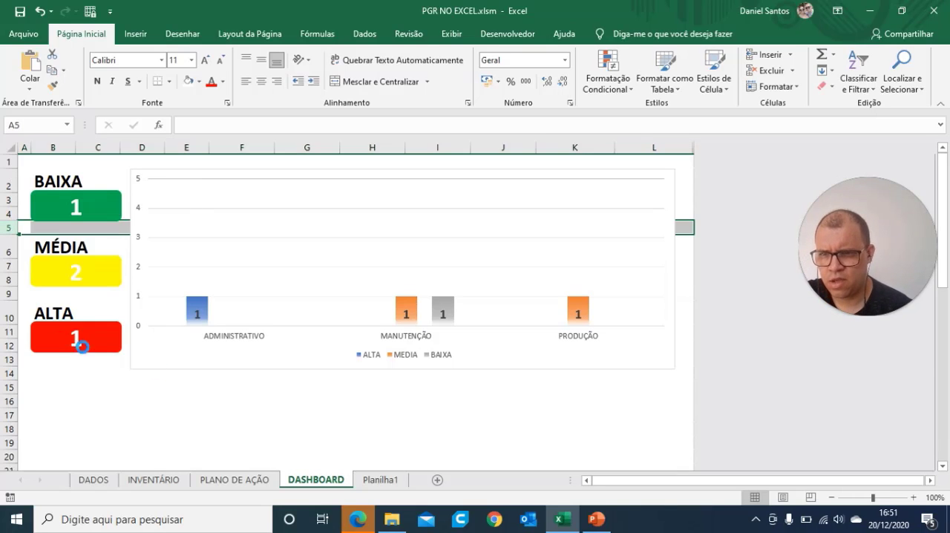
click(196, 428)
right_click(9, 280)
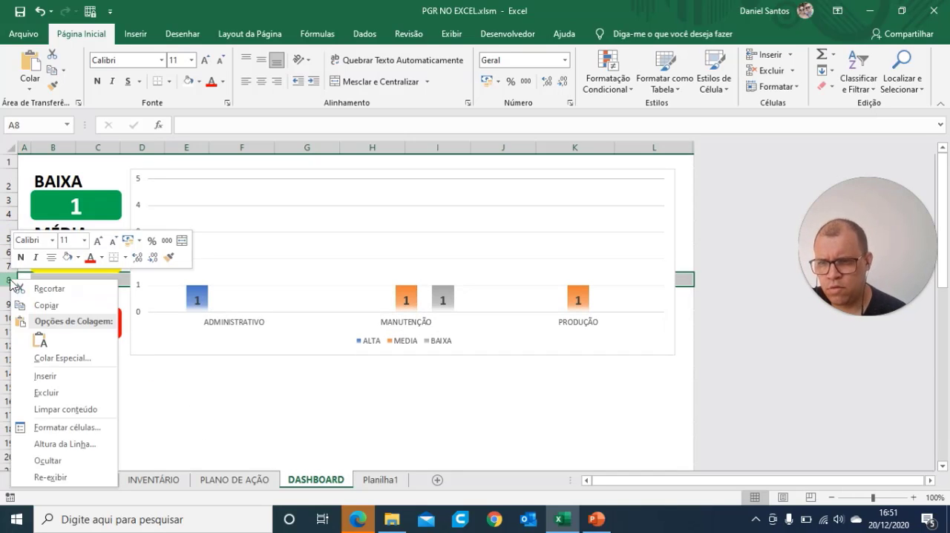
click(76, 394)
click(424, 429)
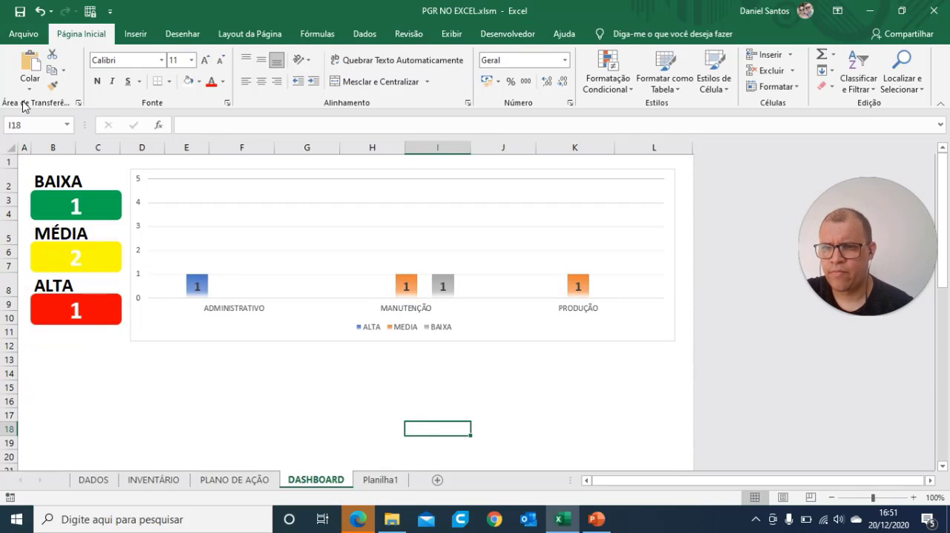
Step: Review the compacted card and chart layout in the print preview and return to the DASHBOARD sheet
click(23, 33)
click(52, 283)
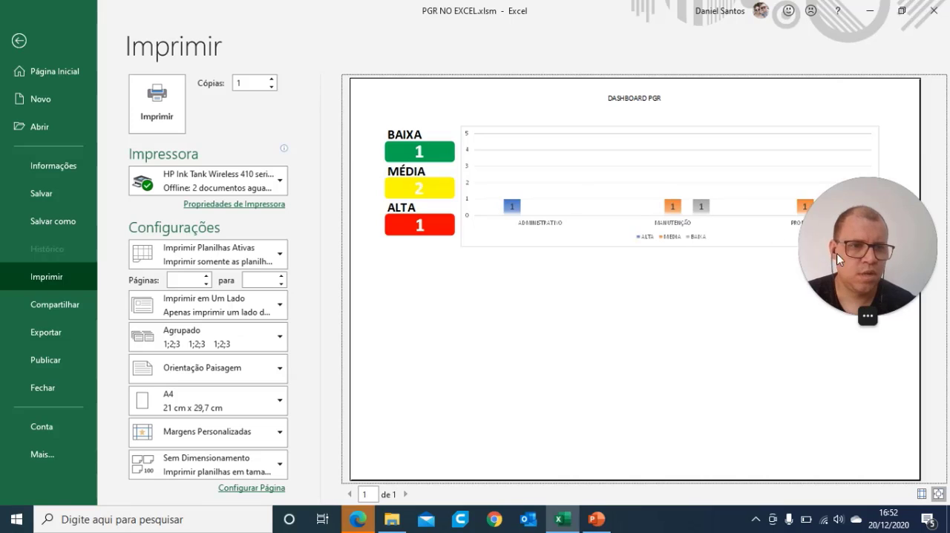
drag(837, 254, 224, 100)
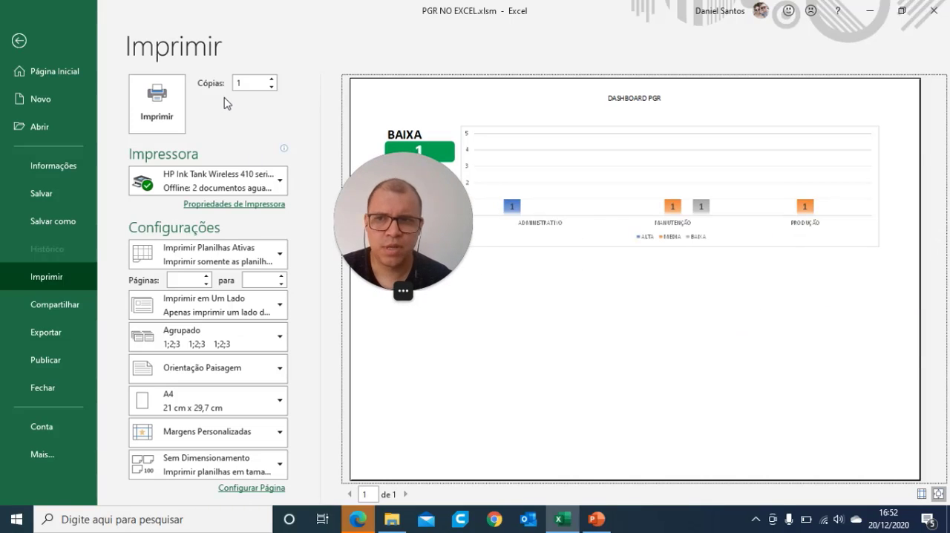
click(19, 41)
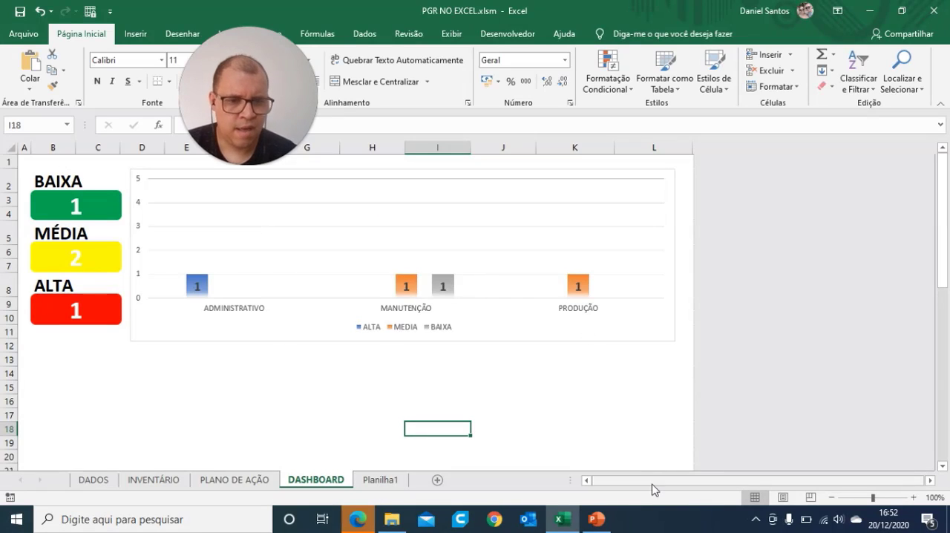
drag(652, 483, 592, 483)
drag(944, 256, 927, 137)
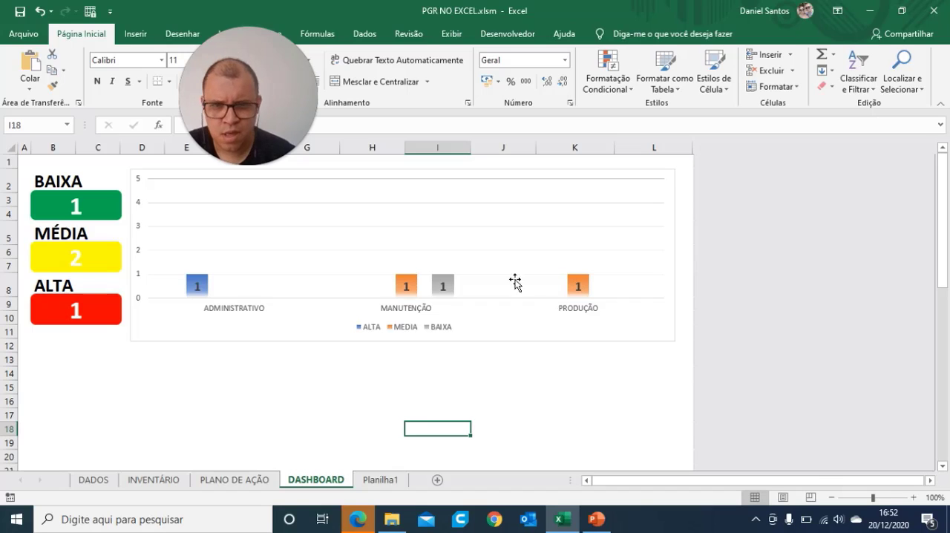
Step: Turn on the primary vertical gridlines (Vertical Principal) of the pivot chart
click(648, 179)
click(693, 179)
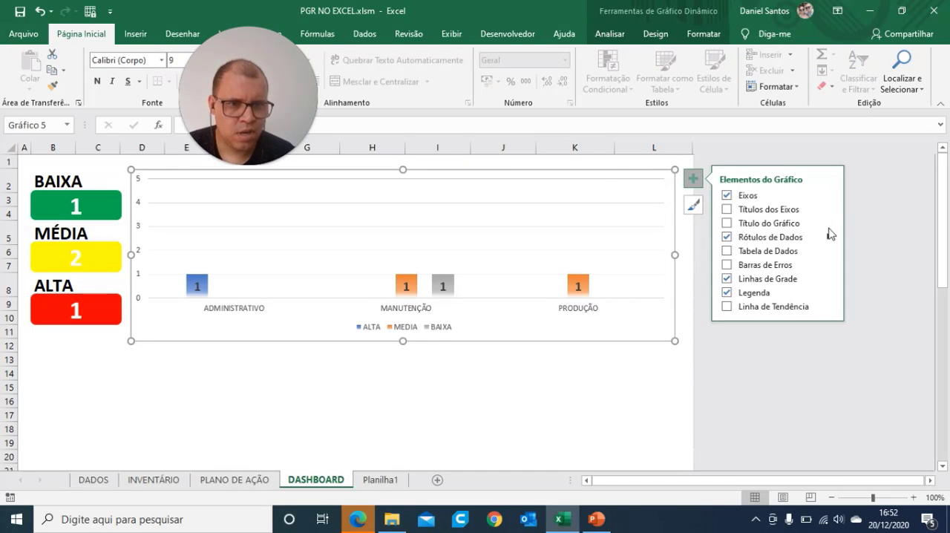
click(829, 279)
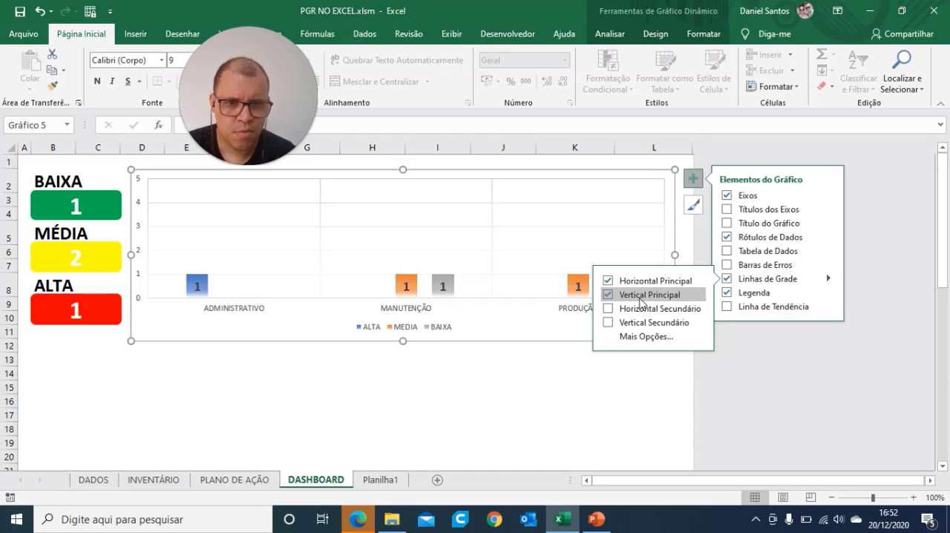
click(643, 294)
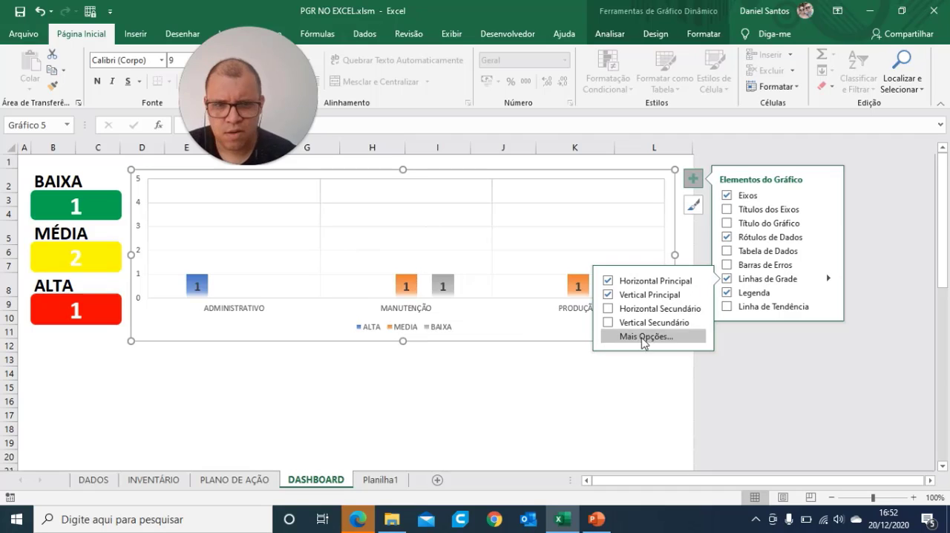
Step: Try the secondary horizontal and secondary vertical gridlines on the pivot chart
click(661, 309)
click(662, 308)
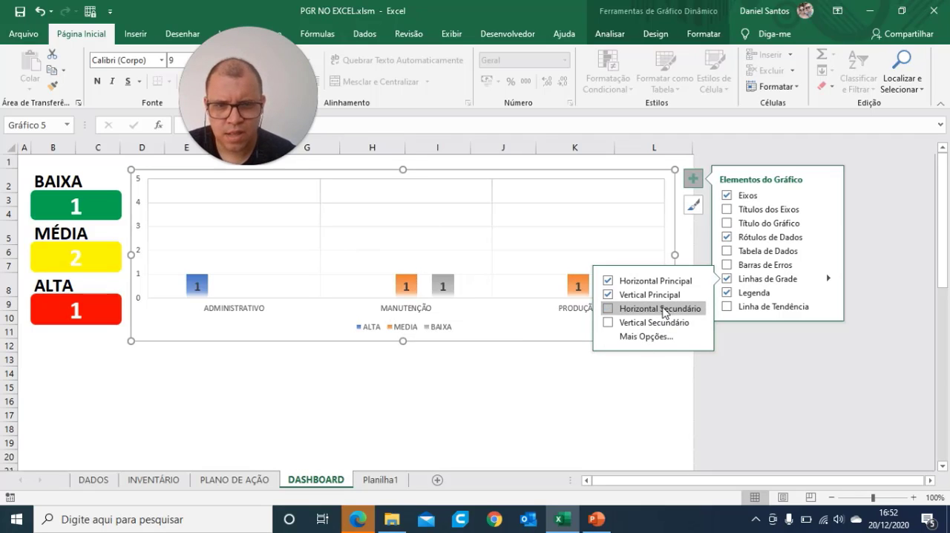
click(654, 323)
click(655, 324)
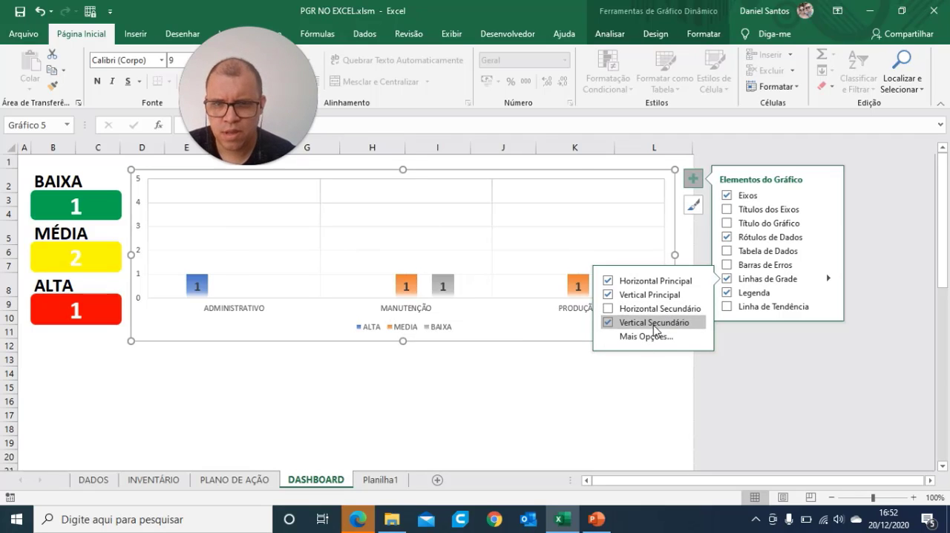
Step: Turn on the secondary vertical gridlines (Vertical Secundário) of the pivot chart
click(655, 323)
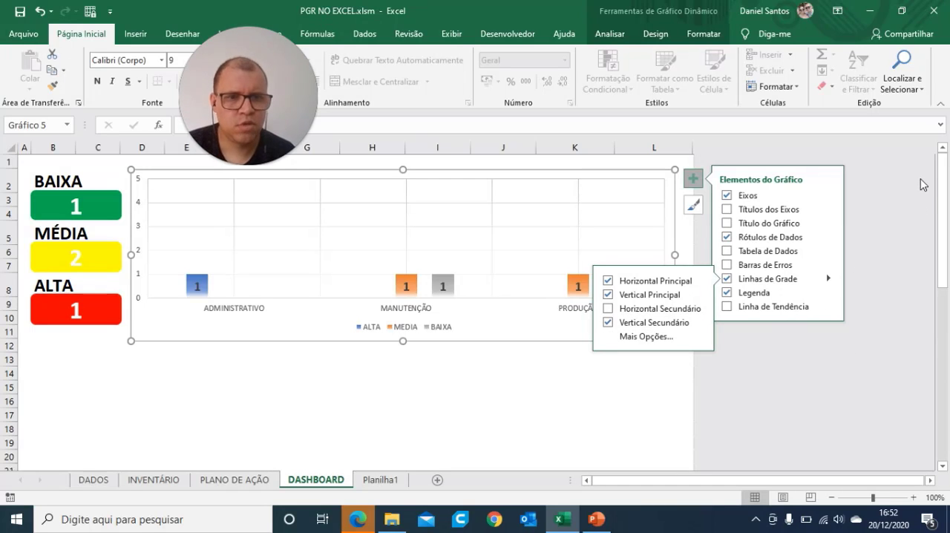
click(258, 387)
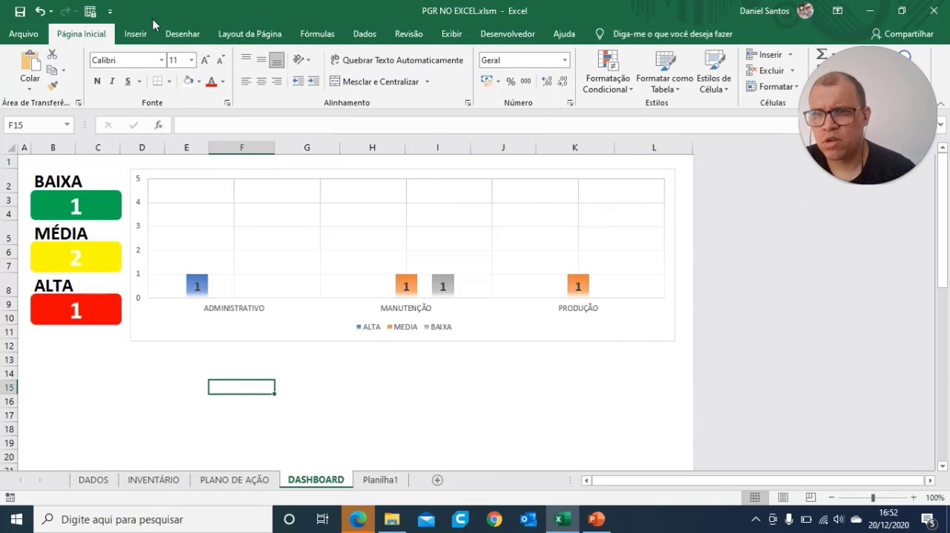
Step: Draw a rectangle shape covering the three count cards and the pivot chart
click(135, 33)
click(174, 74)
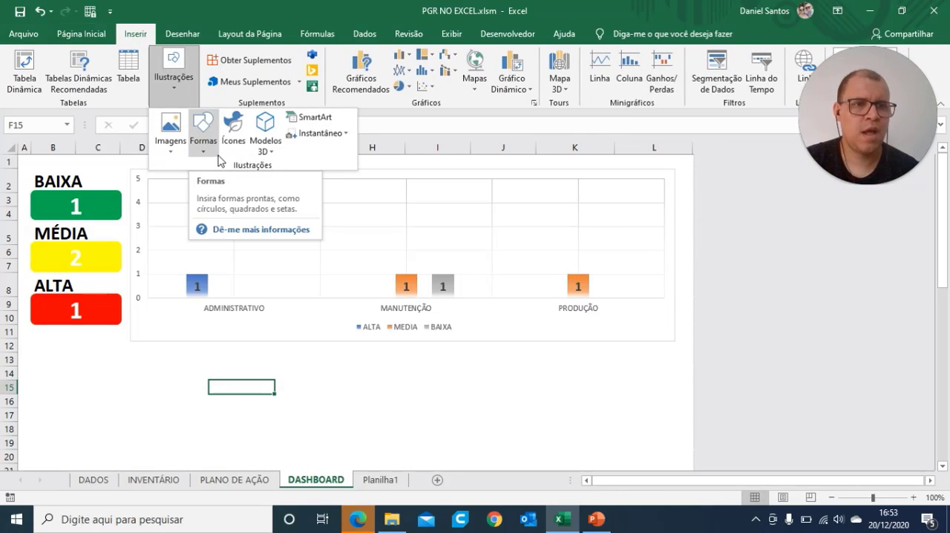
click(212, 131)
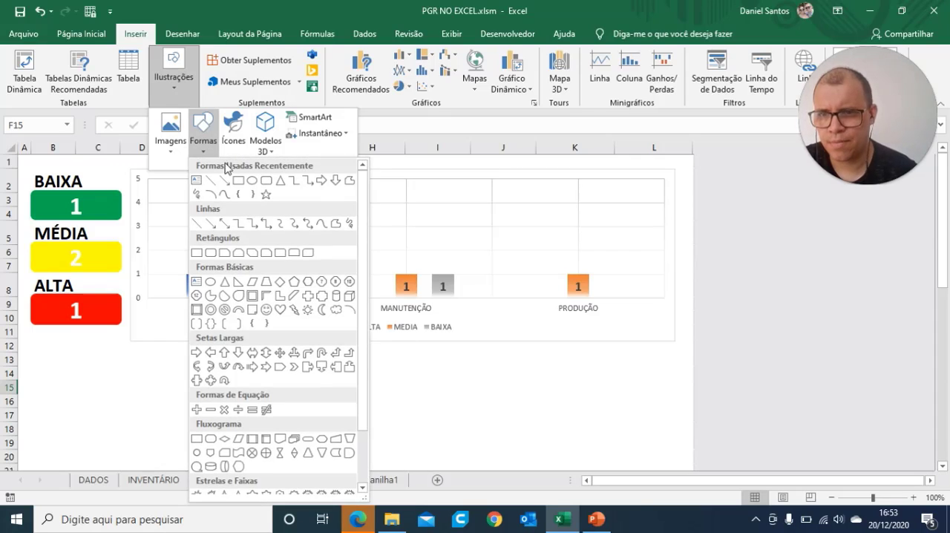
click(239, 194)
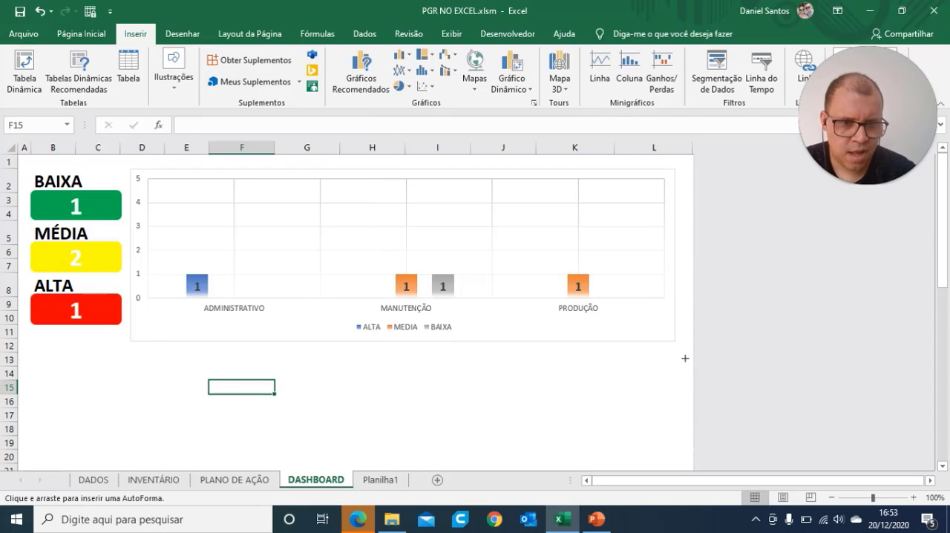
drag(684, 359, 18, 157)
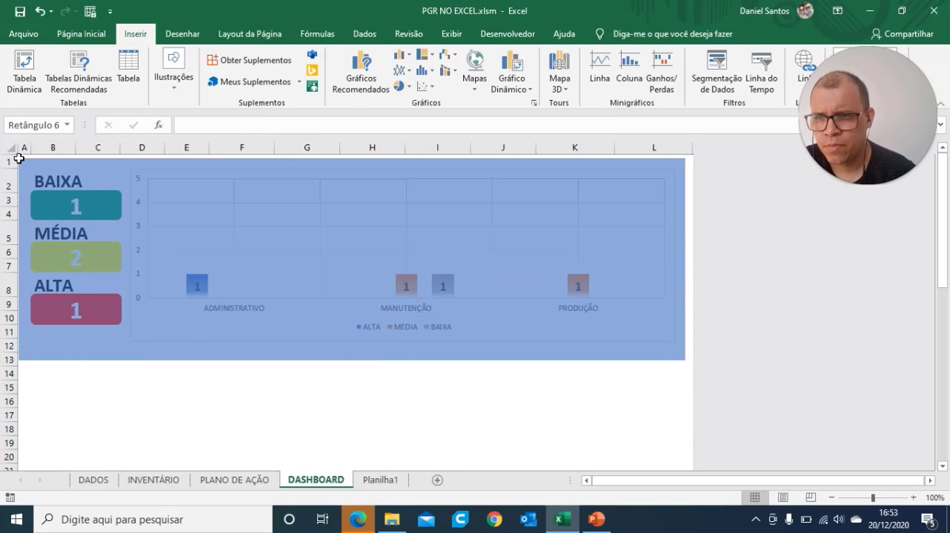
Step: Insert an empty row above row 1 and stretch the rectangle's upper edge up into row 1
right_click(10, 162)
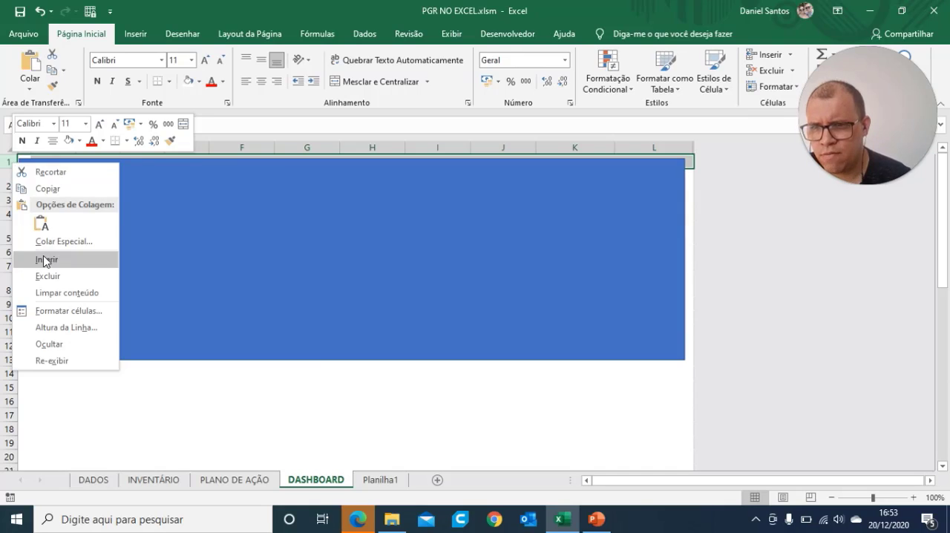
click(45, 259)
click(265, 285)
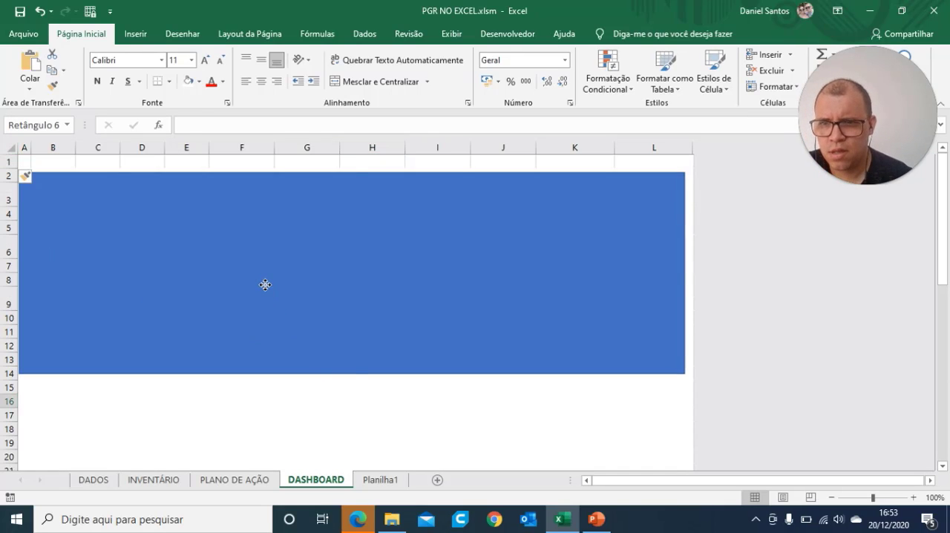
drag(352, 172, 352, 164)
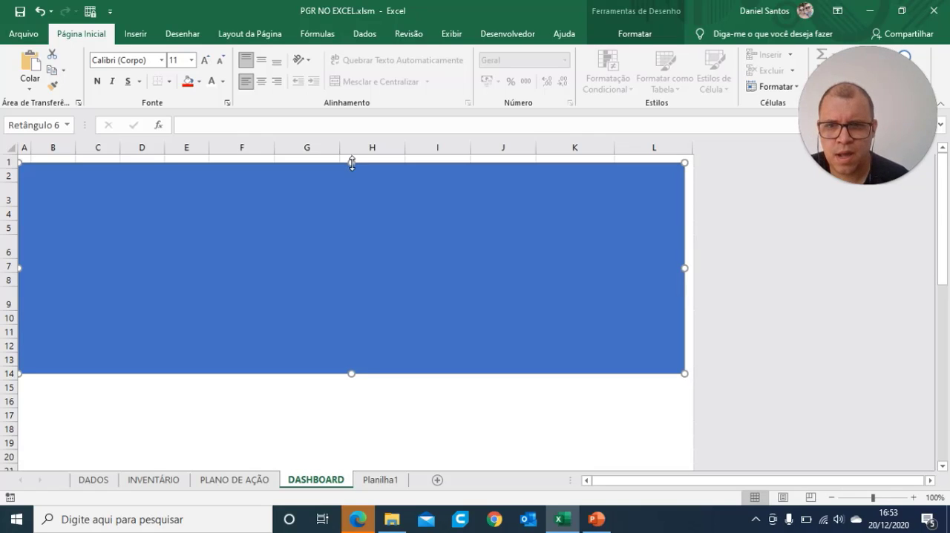
Step: Send the rectangle to the back, behind the count cards and the pivot chart
right_click(357, 178)
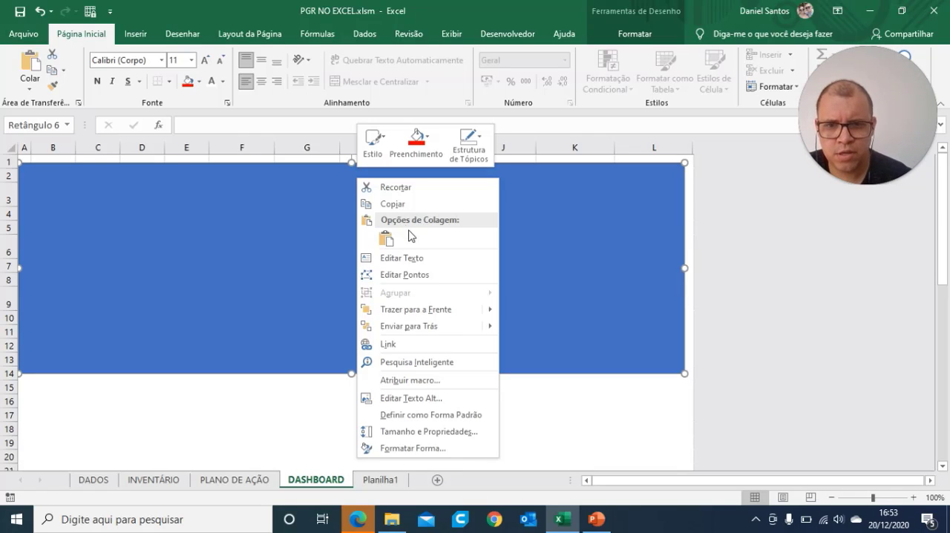
click(409, 327)
click(435, 414)
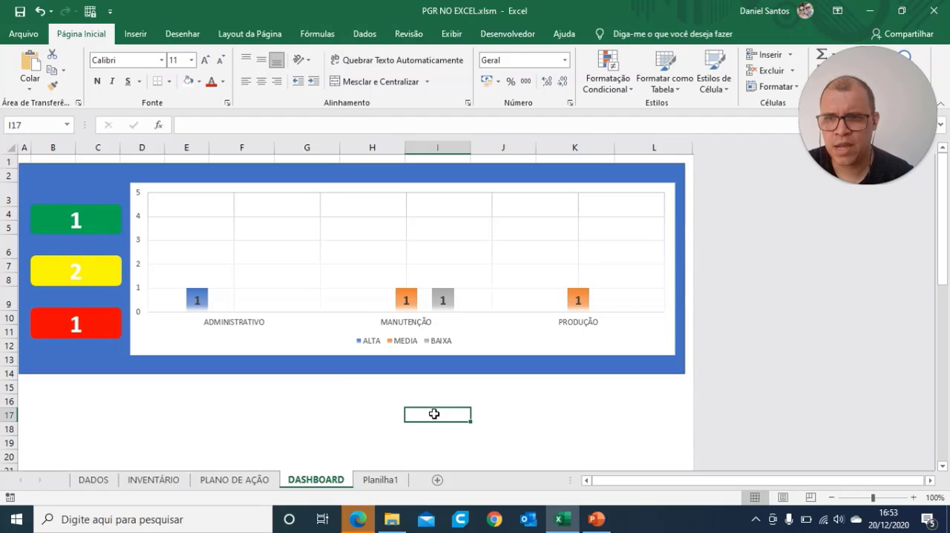
Step: Change the background rectangle's fill colour to white
click(90, 174)
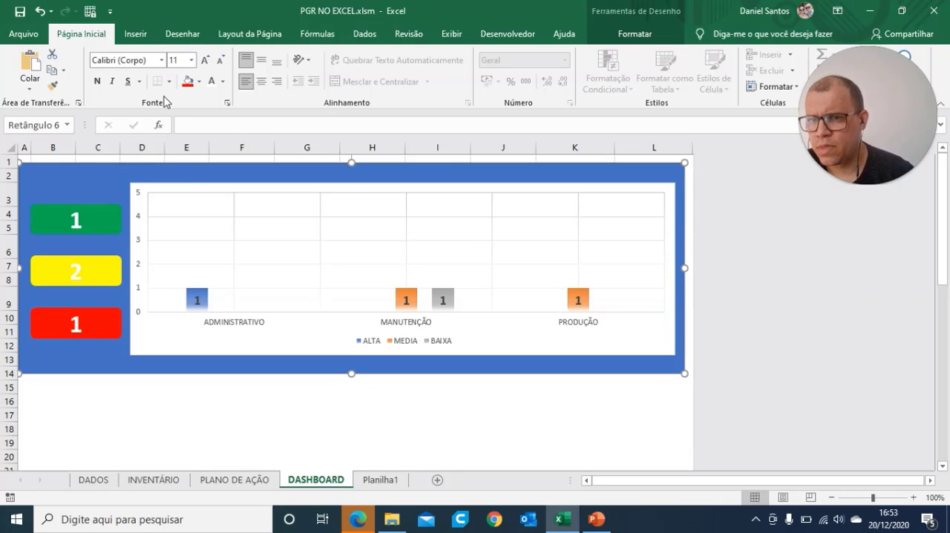
click(199, 81)
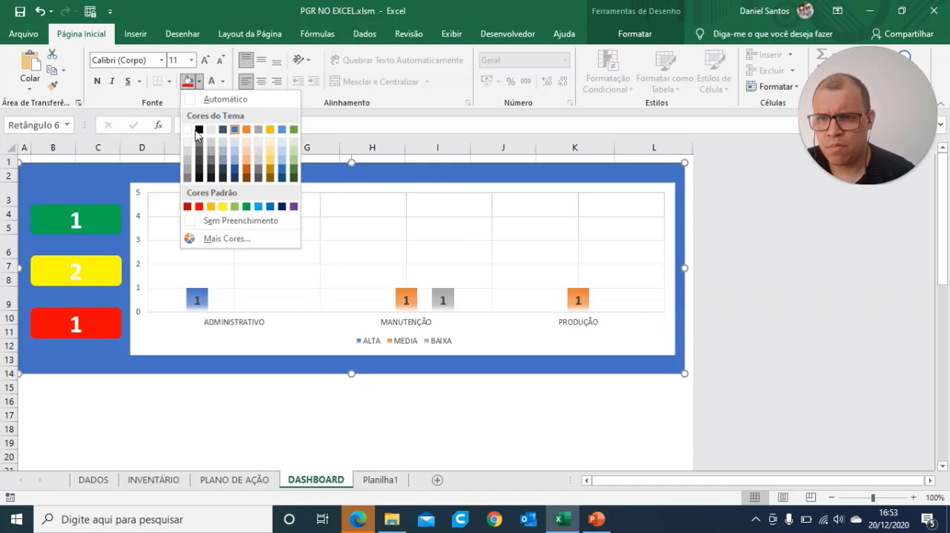
click(188, 130)
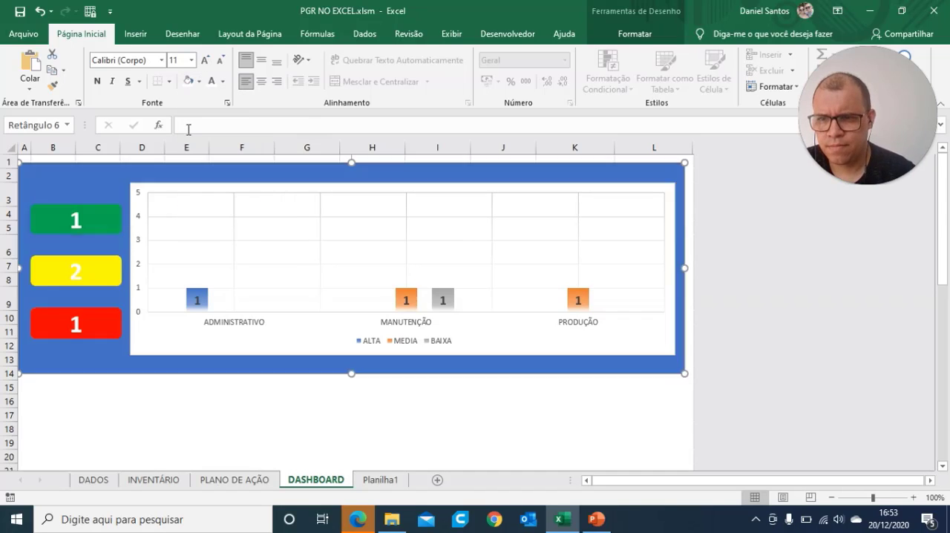
click(570, 430)
Step: Give the background rectangle a black outline with a thickness of 3 pt
click(242, 171)
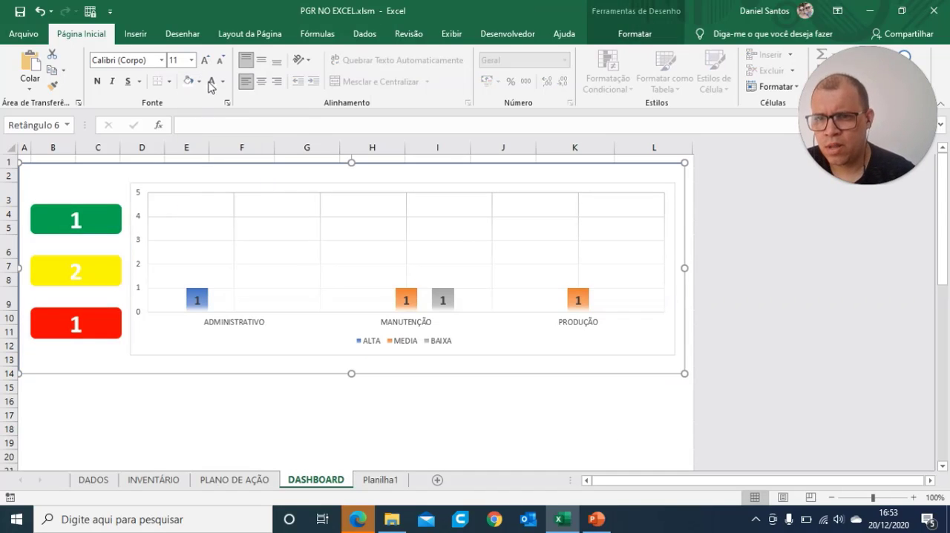
click(635, 34)
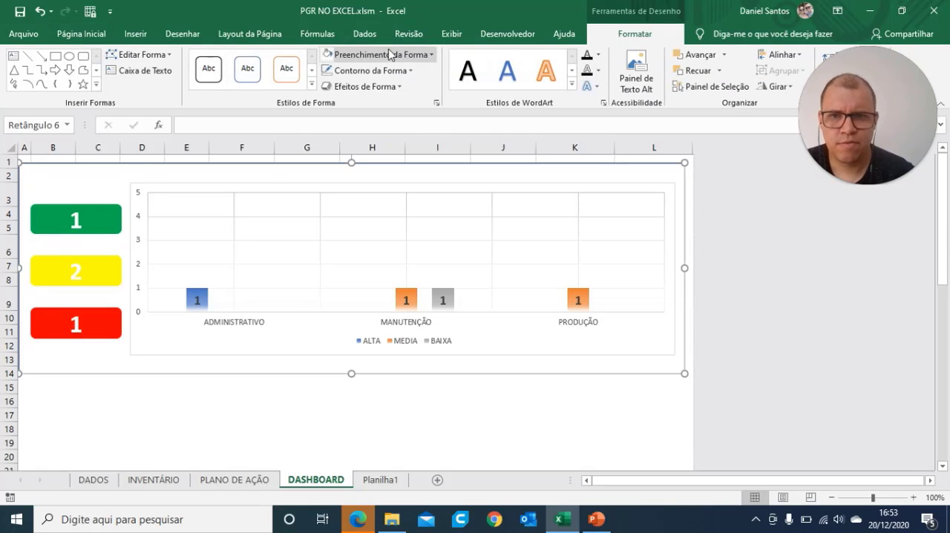
click(370, 71)
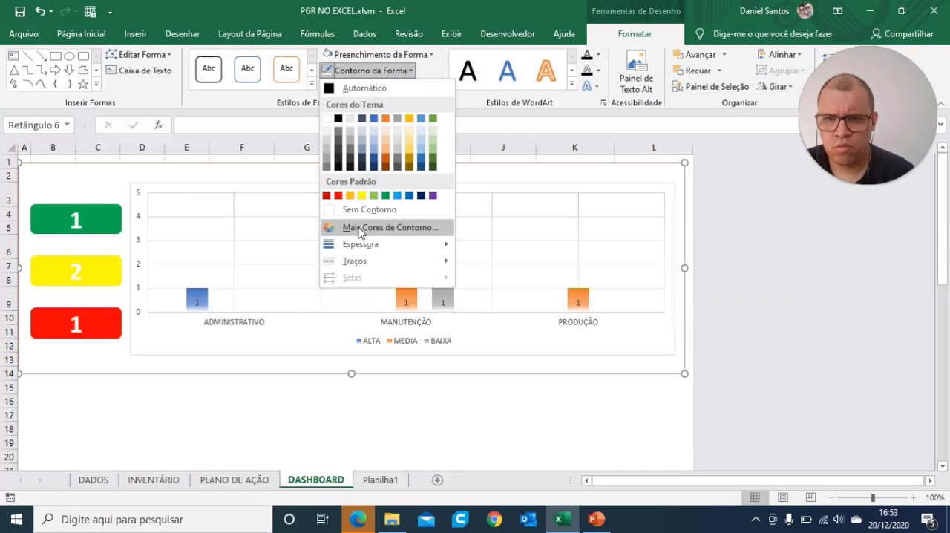
click(338, 119)
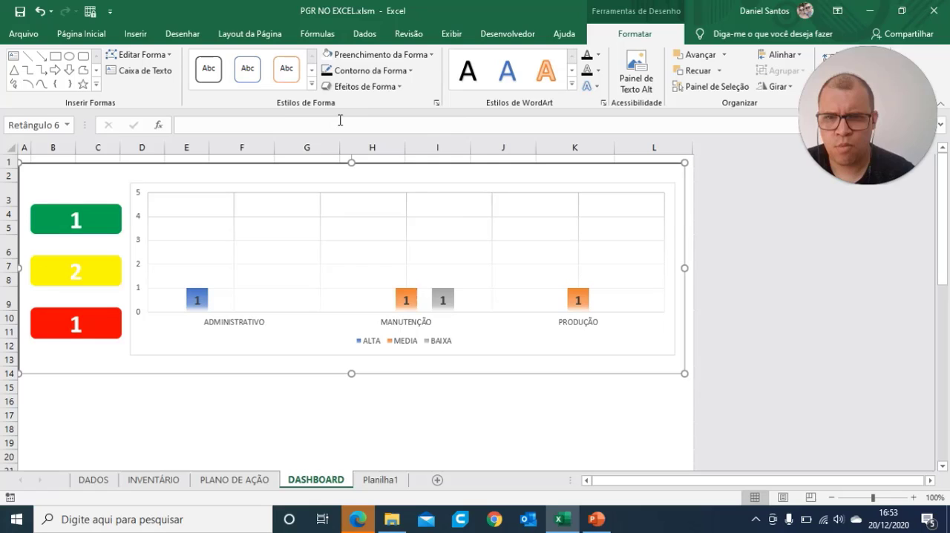
click(370, 70)
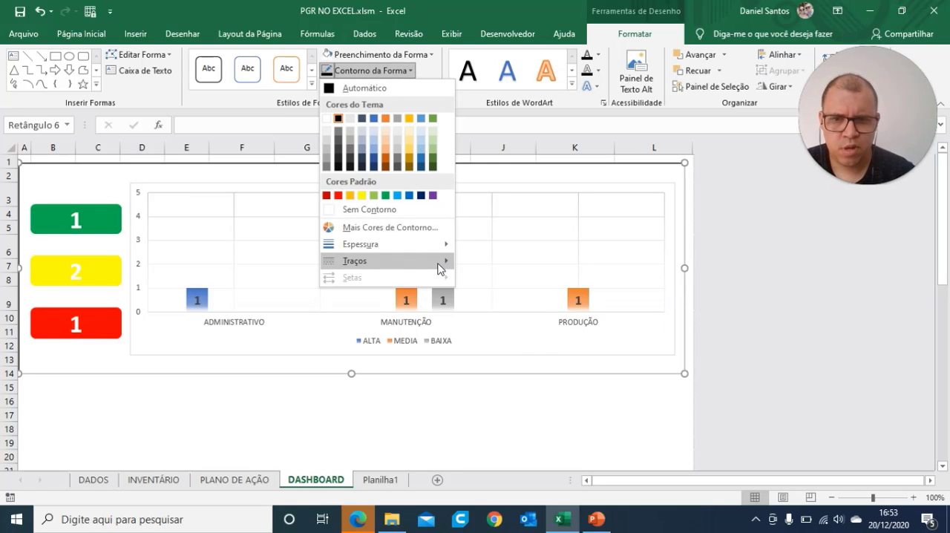
mouse_move(437, 247)
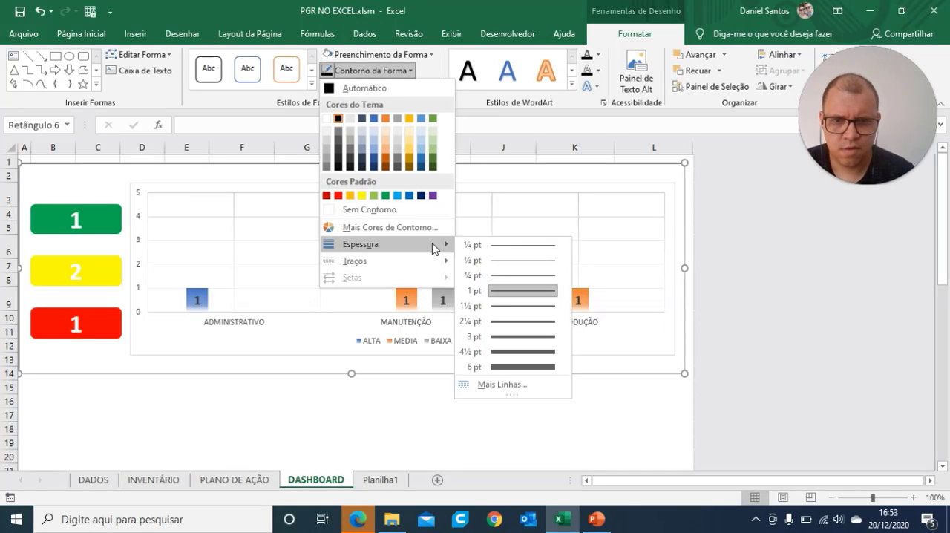
click(518, 337)
click(546, 434)
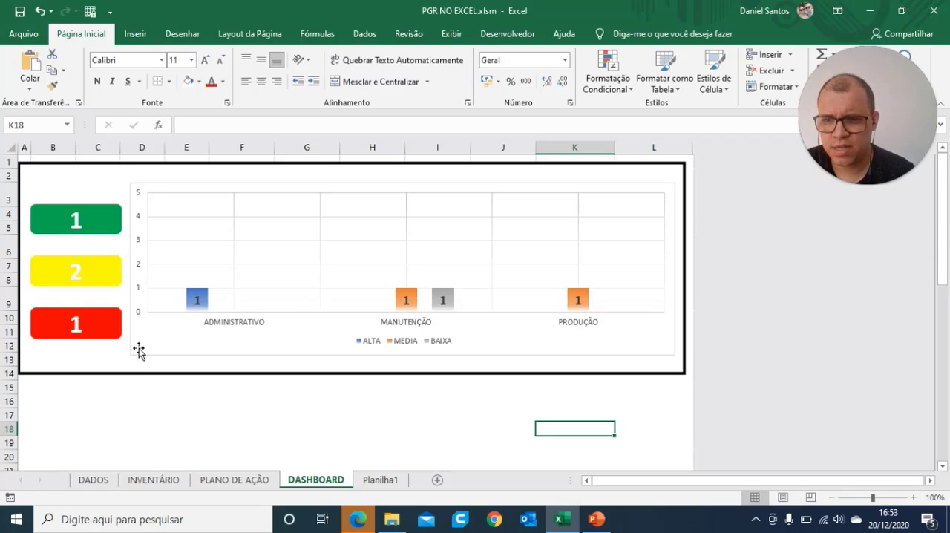
Step: Try deleting the background rectangle and undo the deletion
click(117, 371)
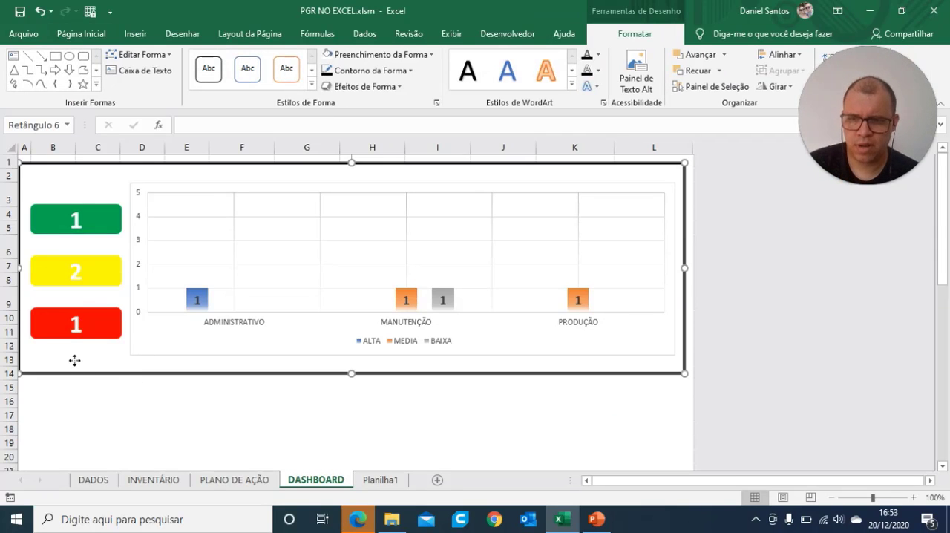
key(Delete)
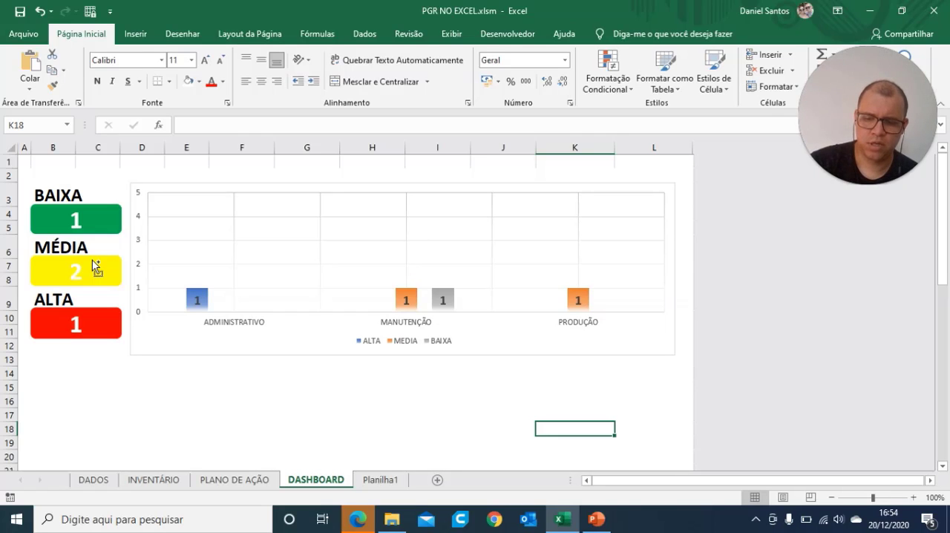
key(ctrl+z)
click(223, 431)
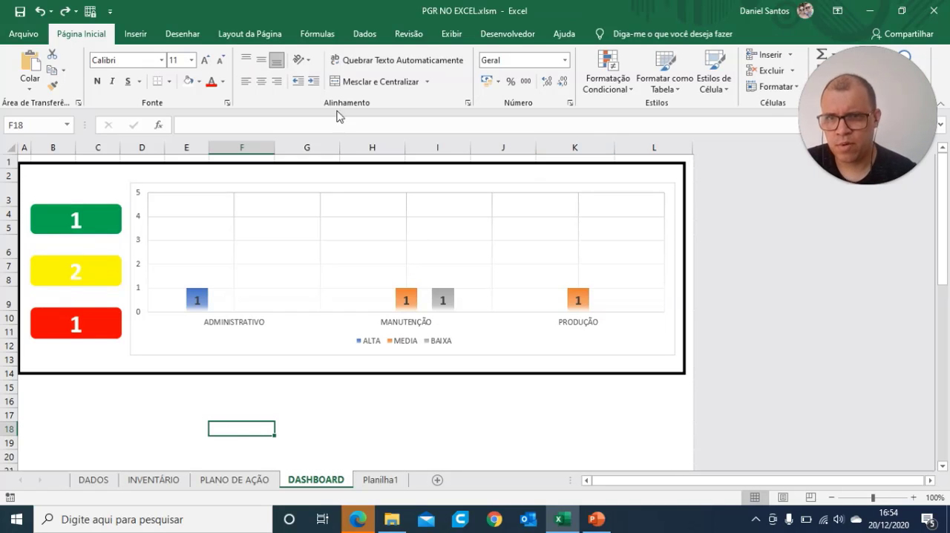
Step: Insert a WordArt in the plain black fill style with the text BAIXA
click(135, 34)
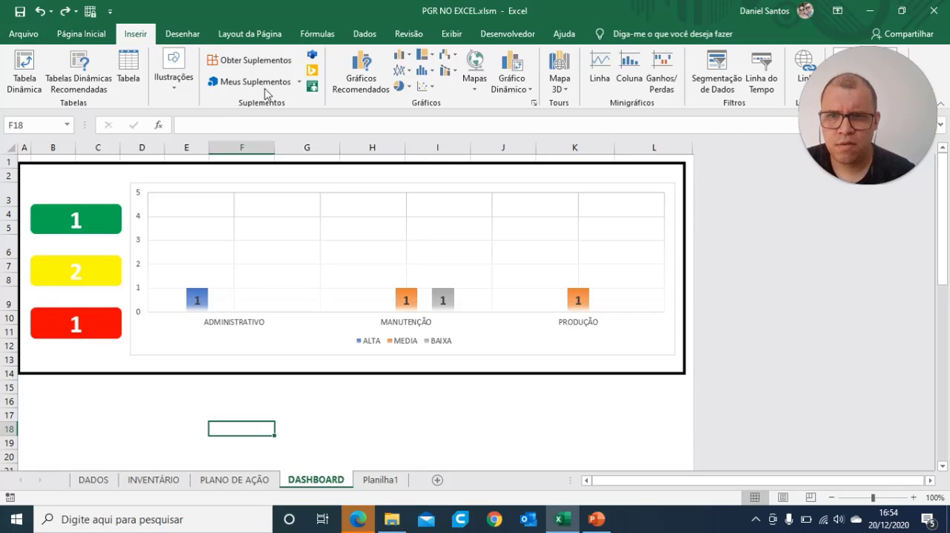
drag(882, 89, 877, 239)
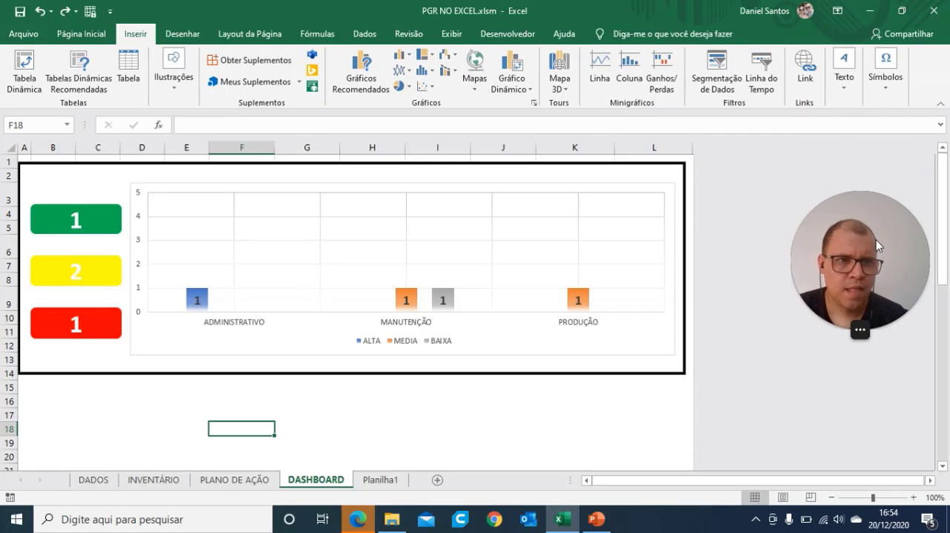
click(843, 90)
click(847, 130)
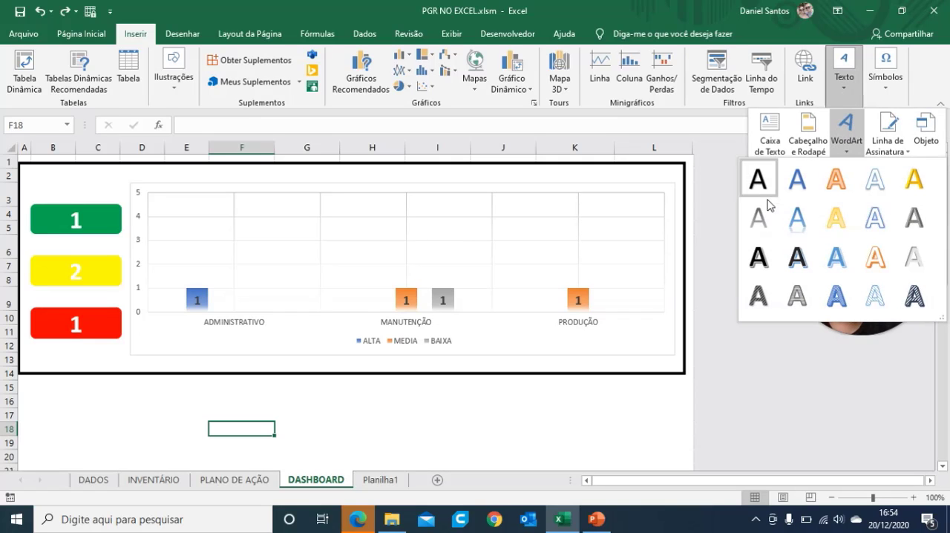
click(759, 178)
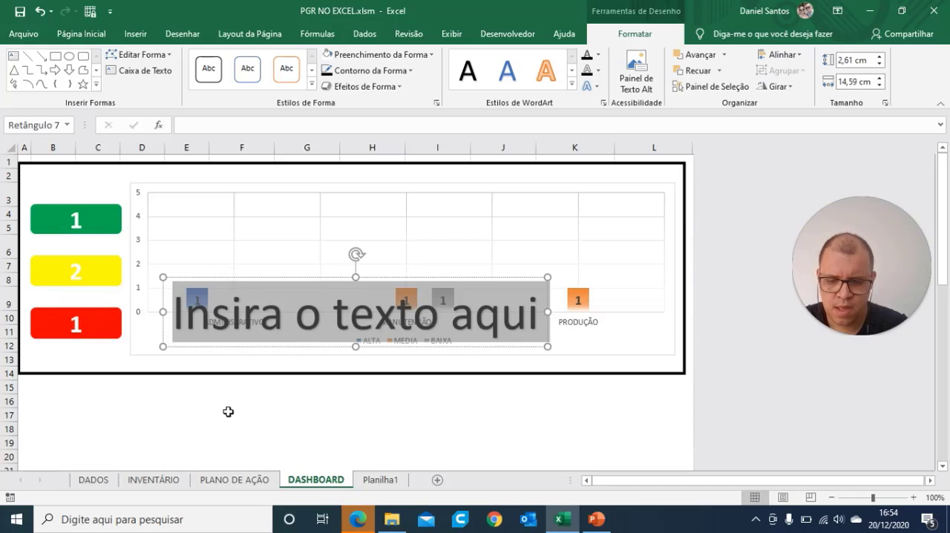
text(BAIXA)
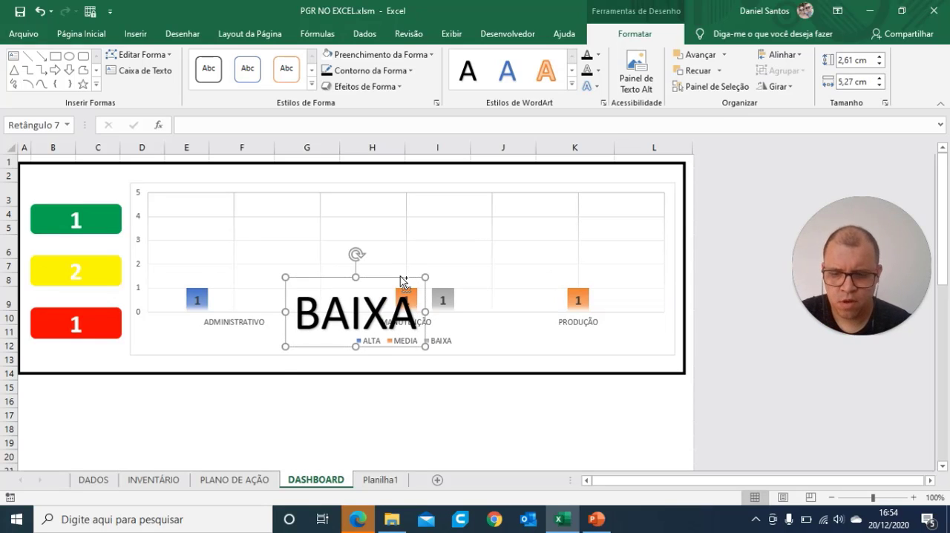
Step: Duplicate the BAIXA WordArt and change the copy's text to MEDIA
key(ctrl+d)
click(406, 335)
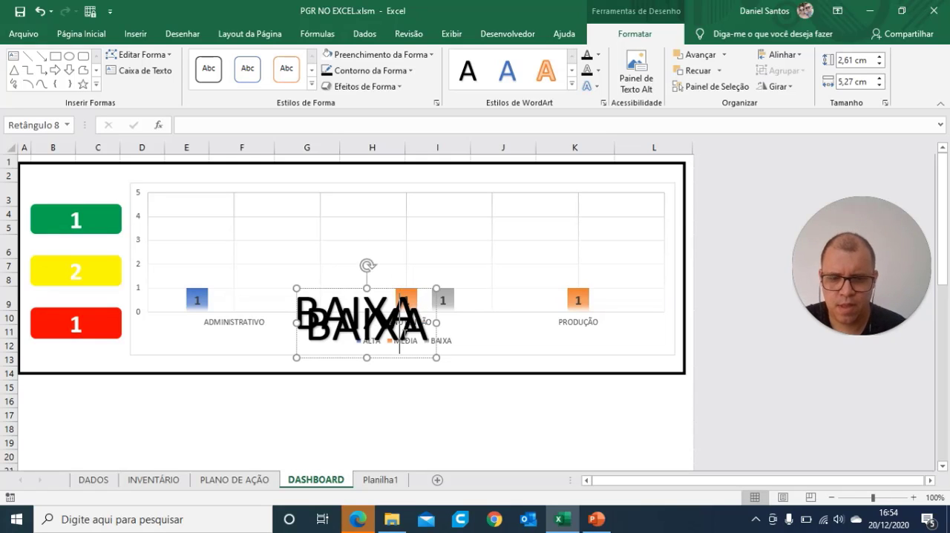
key(BackSpace)
key(BackSpace)
key(BackSpace)
key(BackSpace)
key(Delete)
text(MEDIA)
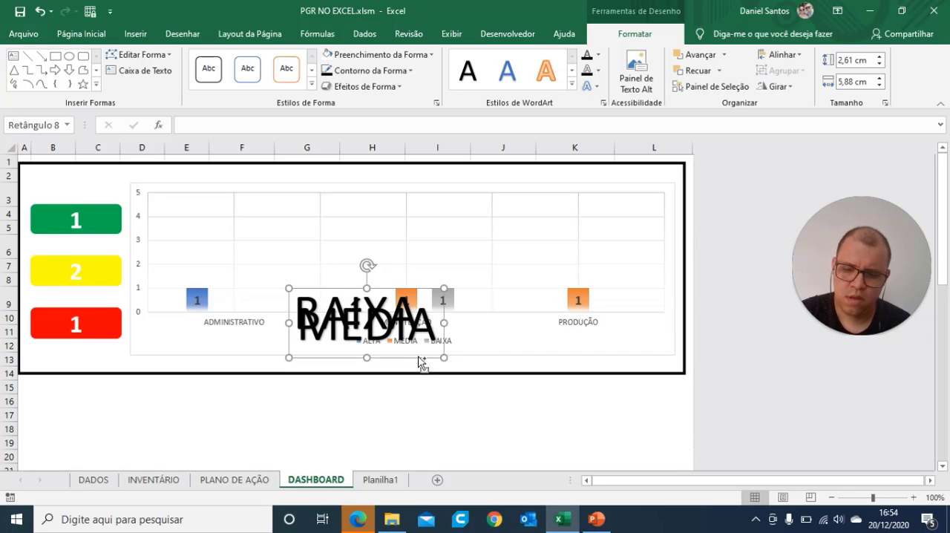
Step: Duplicate the MEDIA WordArt, change the copy's text to ALTA and move it down over the frame's lower edge
key(ctrl+d)
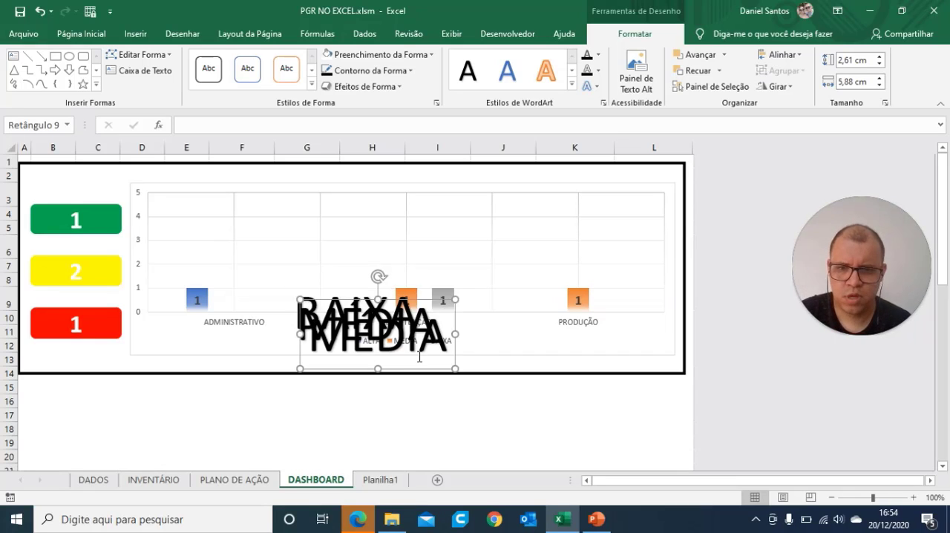
text(ALTA)
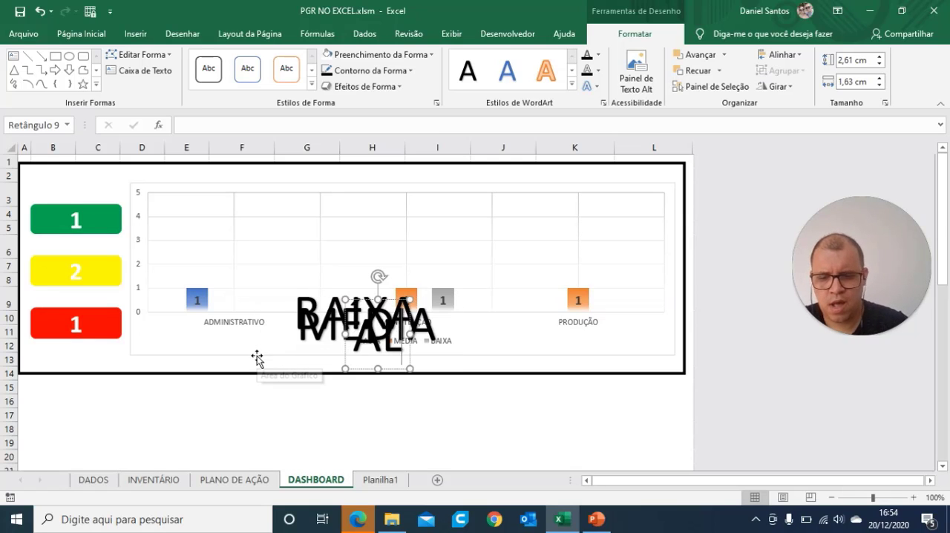
click(381, 403)
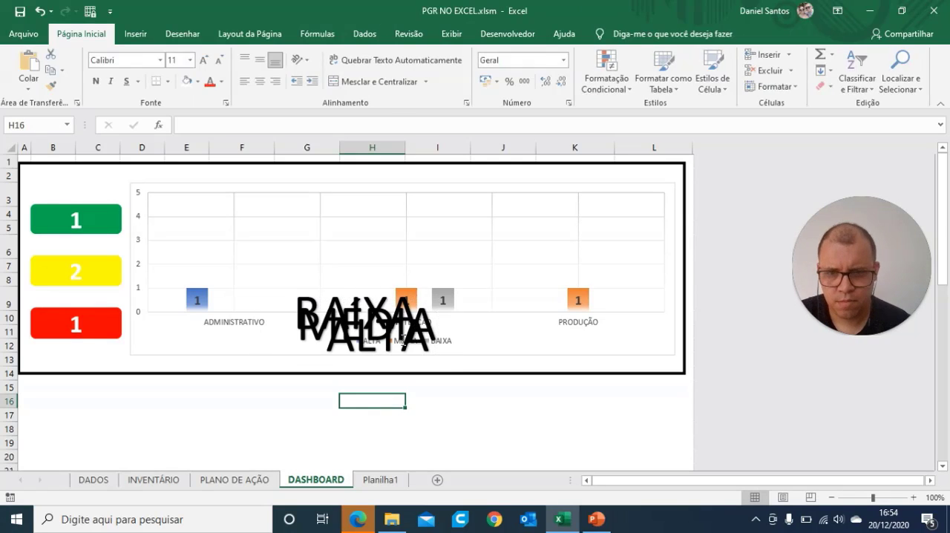
click(417, 357)
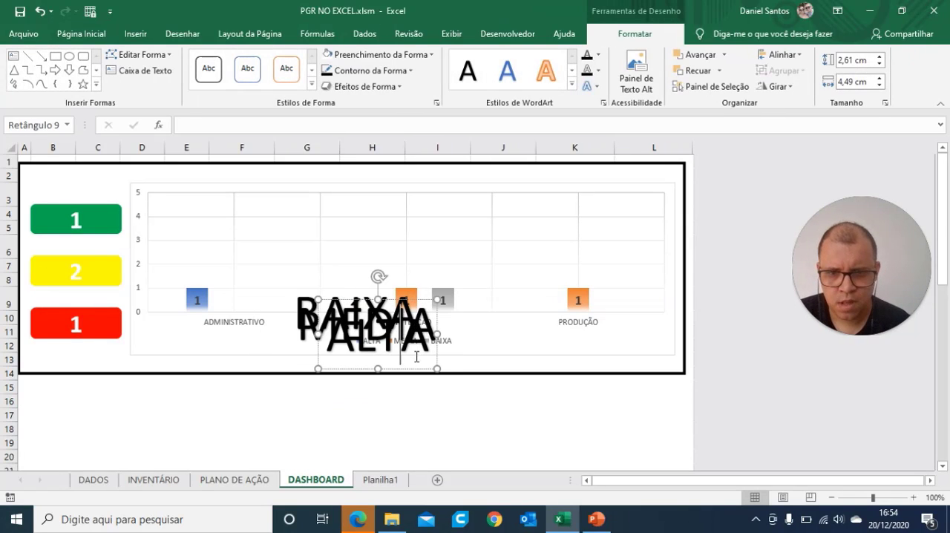
Step: Move the MÉDIA WordArt down beside ALTA and reduce the font size of BAIXA, MÉDIA and ALTA to 24
click(390, 321)
drag(317, 358, 233, 417)
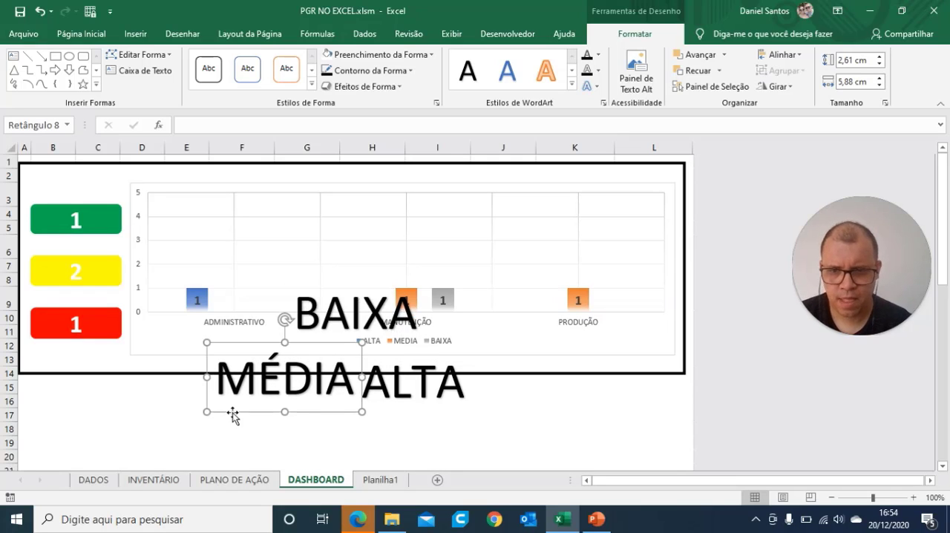
click(362, 312)
click(285, 373)
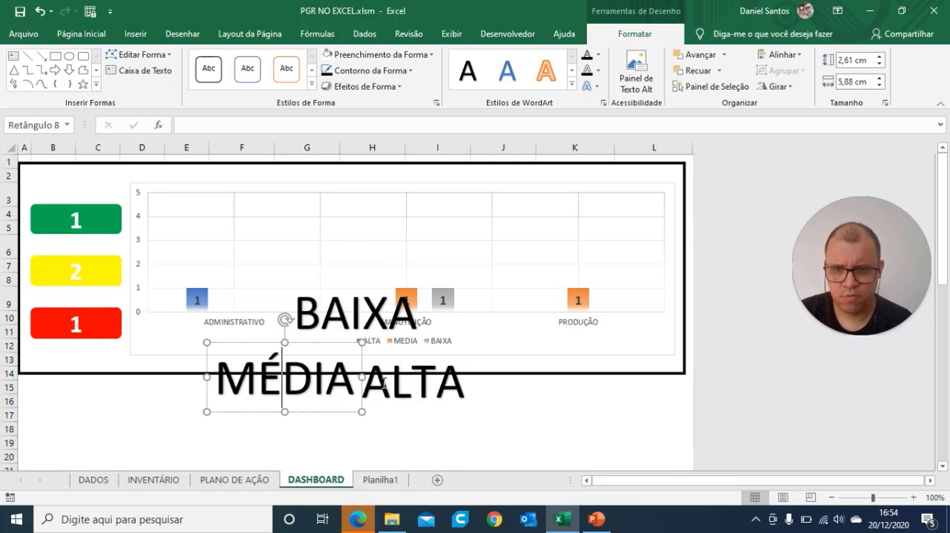
shift+click(386, 391)
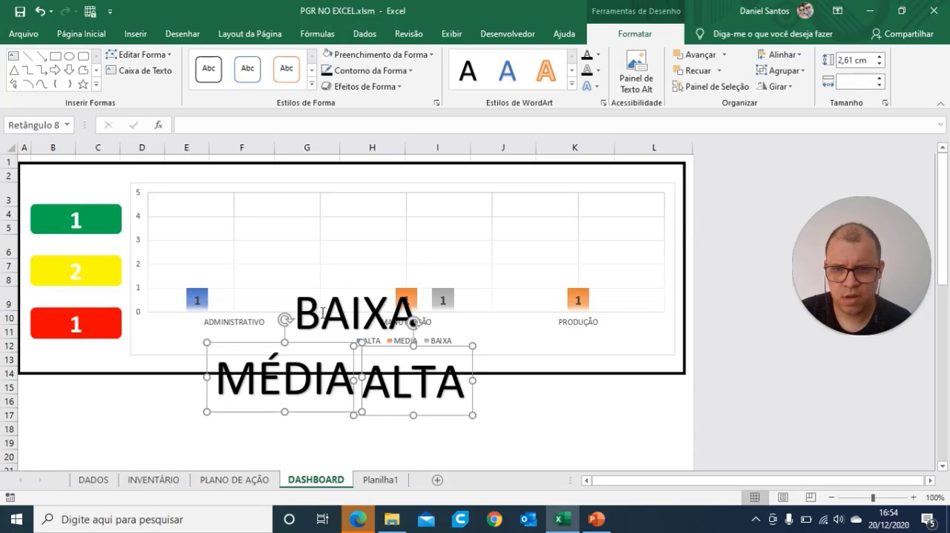
shift+click(323, 312)
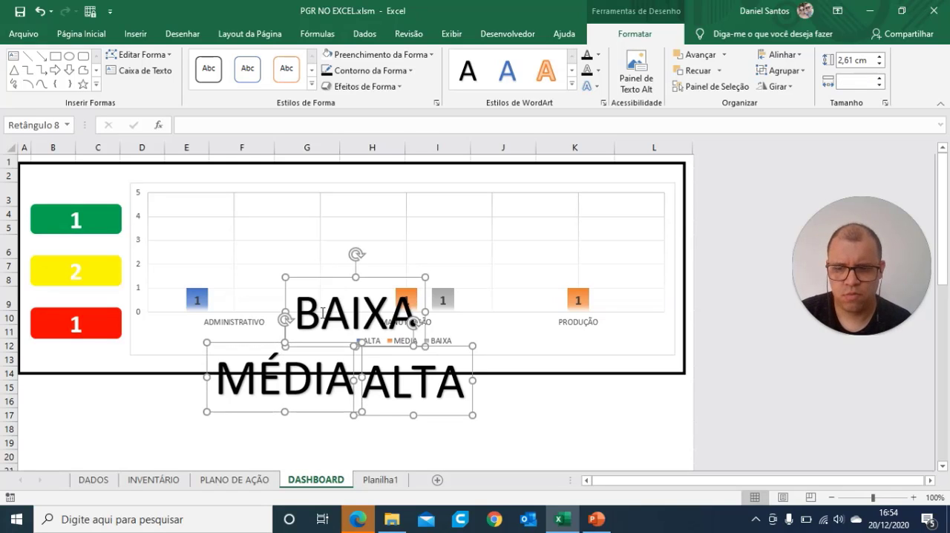
click(81, 33)
click(222, 61)
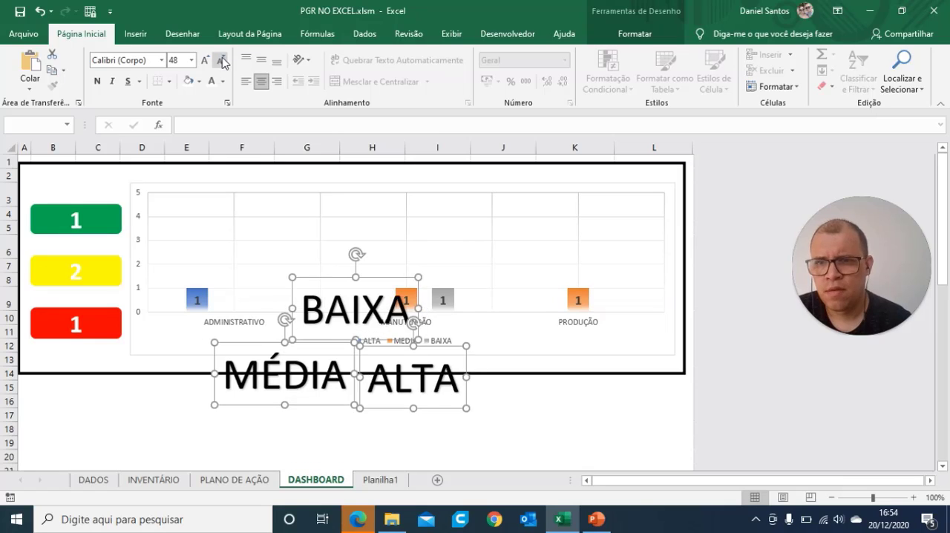
click(223, 61)
click(223, 61)
click(223, 61)
click(223, 61)
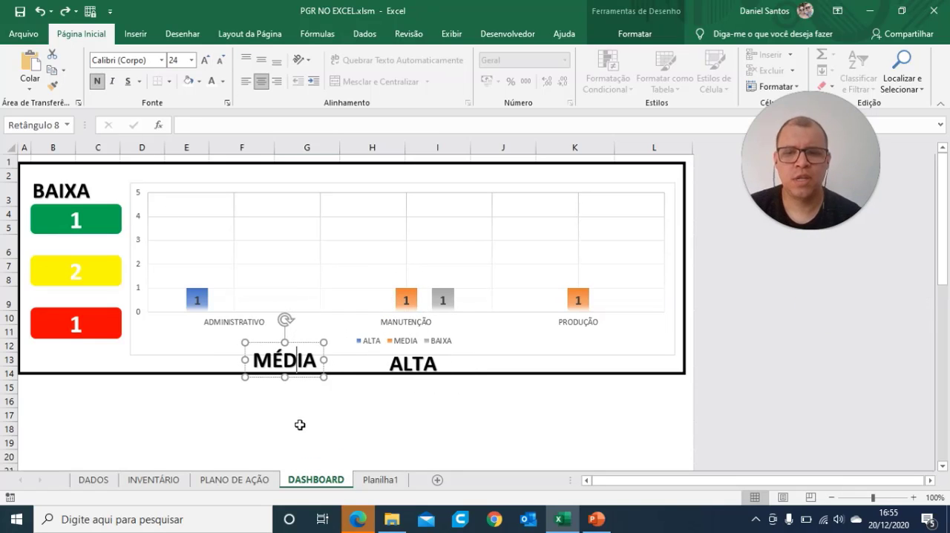
Step: Place the MÉDIA WordArt just above the yellow card and the ALTA WordArt just above the red card
click(299, 424)
click(288, 360)
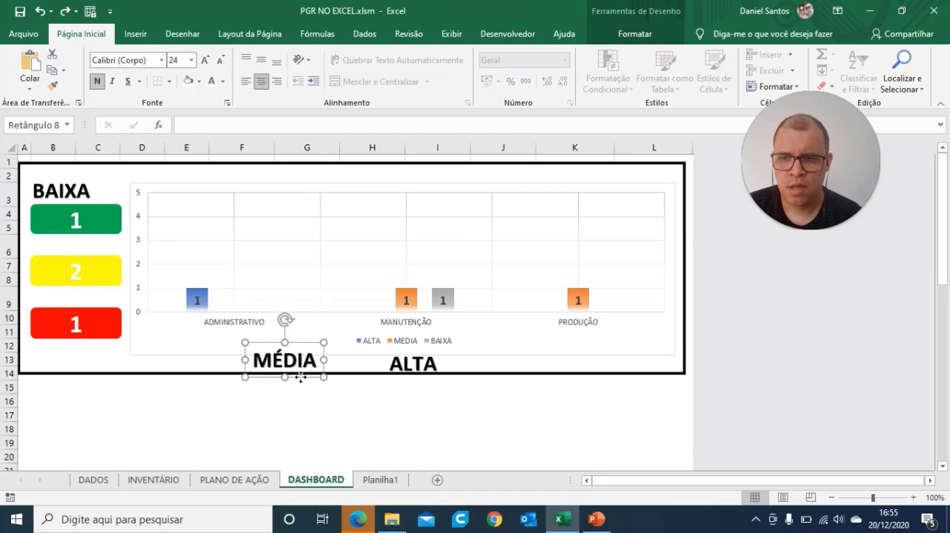
drag(300, 378, 82, 262)
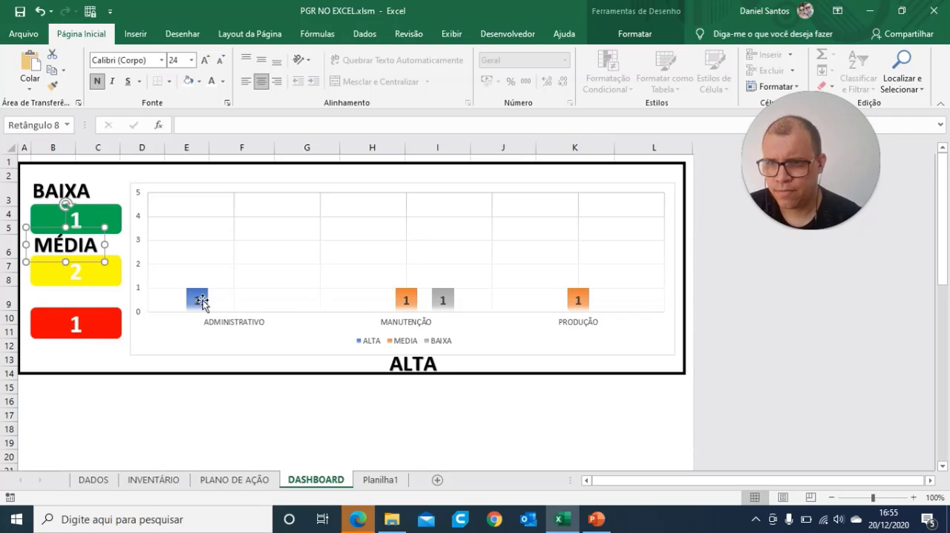
click(425, 366)
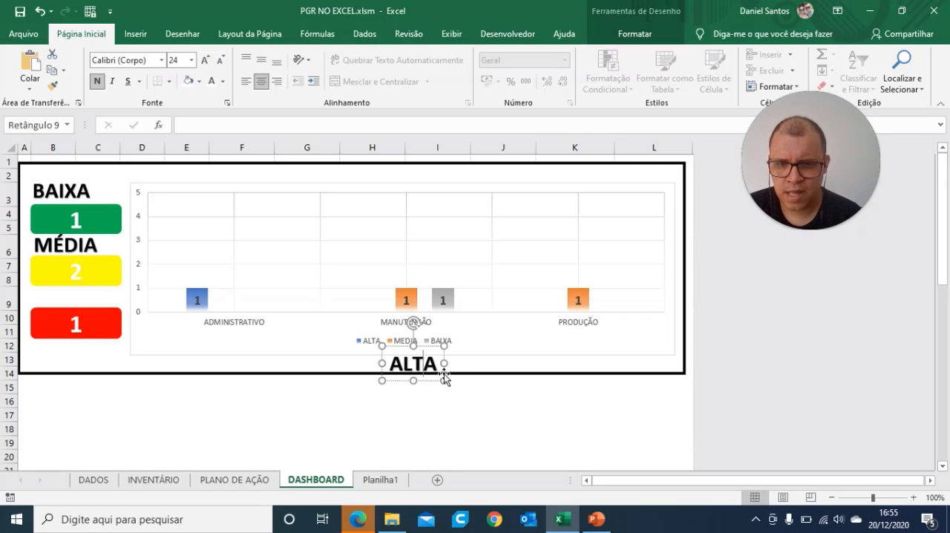
drag(444, 379, 87, 302)
Step: Reduce the font size of the BAIXA, MÉDIA and ALTA labels together to 18
shift+click(78, 247)
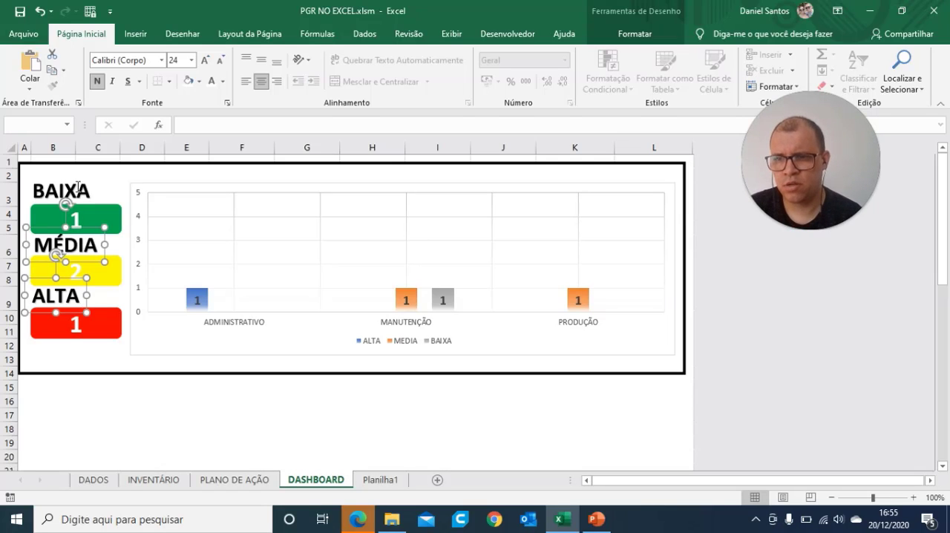
shift+click(78, 192)
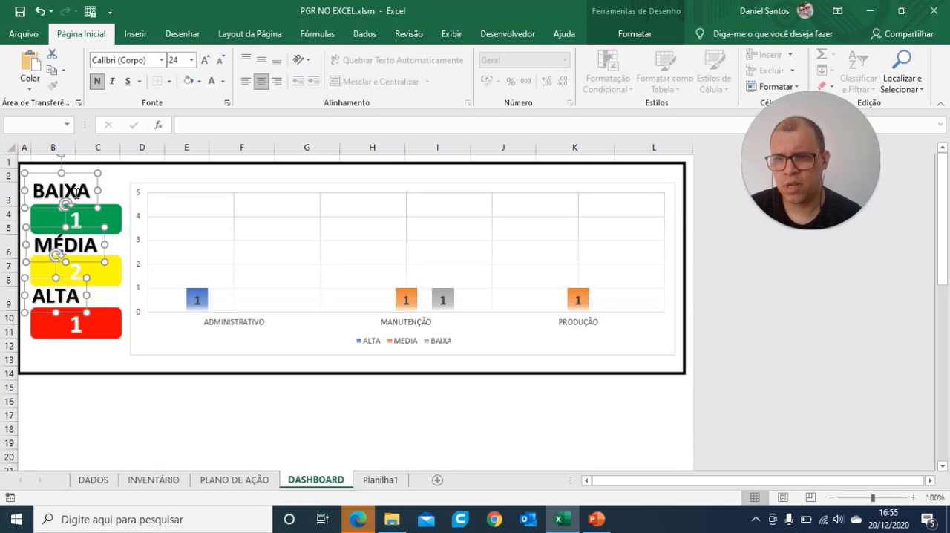
click(221, 60)
click(221, 60)
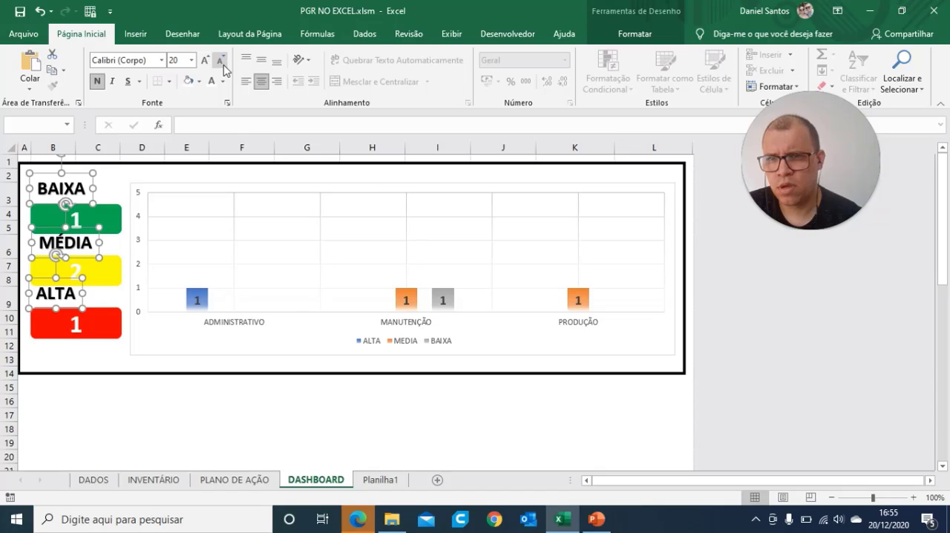
click(220, 60)
click(79, 377)
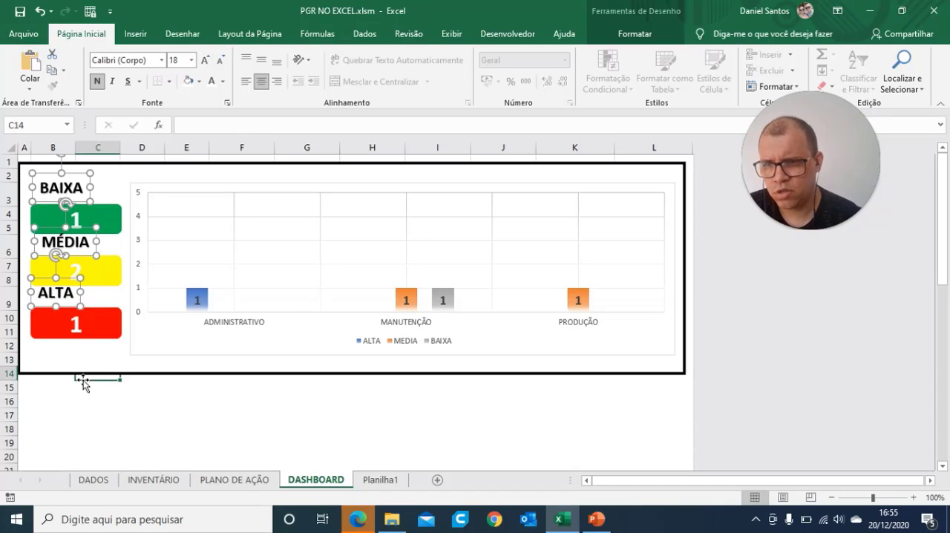
Step: Nudge the BAIXA label down and slightly left so it sits just above the green card
click(69, 191)
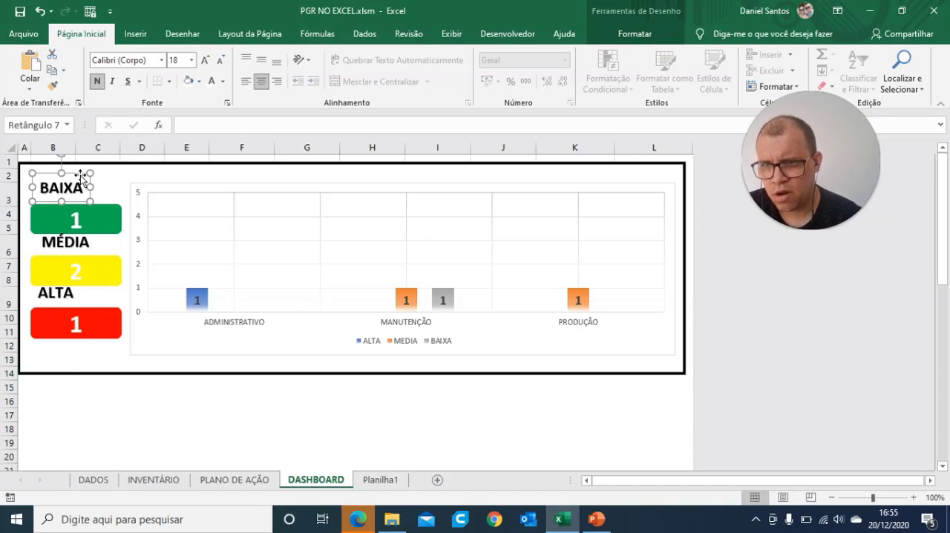
key(Down)
key(Down)
key(Down)
key(Down)
key(Down)
key(Down)
key(Down)
key(Down)
key(Down)
key(Down)
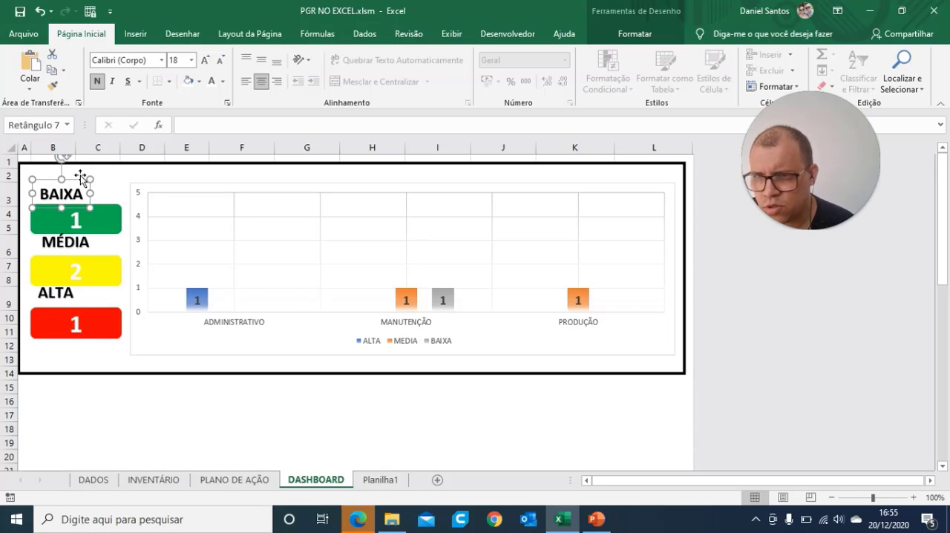
key(Left)
key(Left)
key(Left)
key(Left)
key(Left)
key(Left)
key(Left)
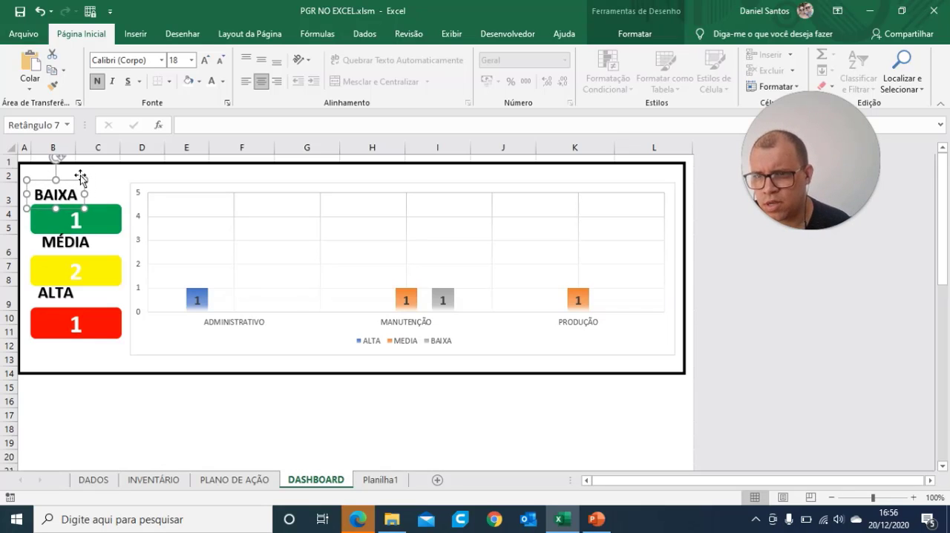
Step: Align the BAIXA, MÉDIA and ALTA labels with each other along their left edges
click(65, 248)
click(68, 295)
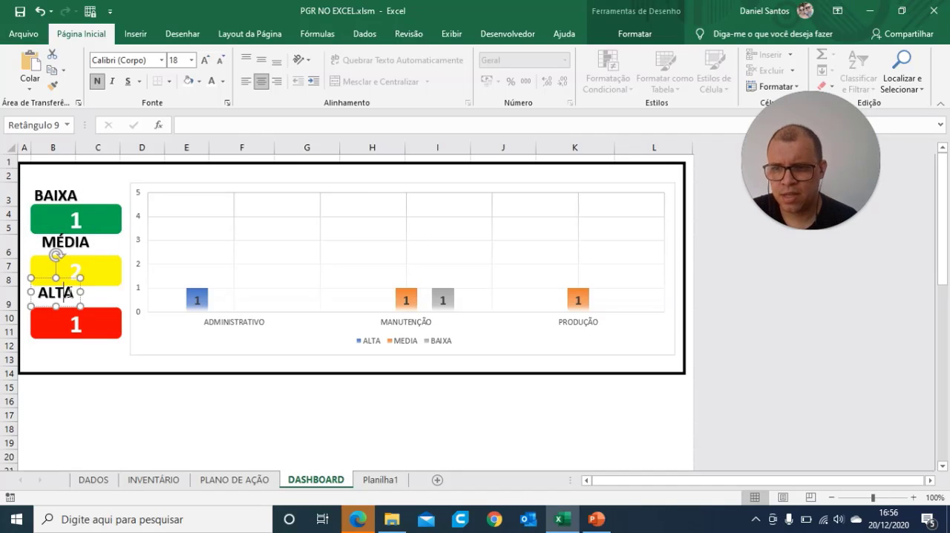
ctrl+click(64, 195)
ctrl+click(81, 247)
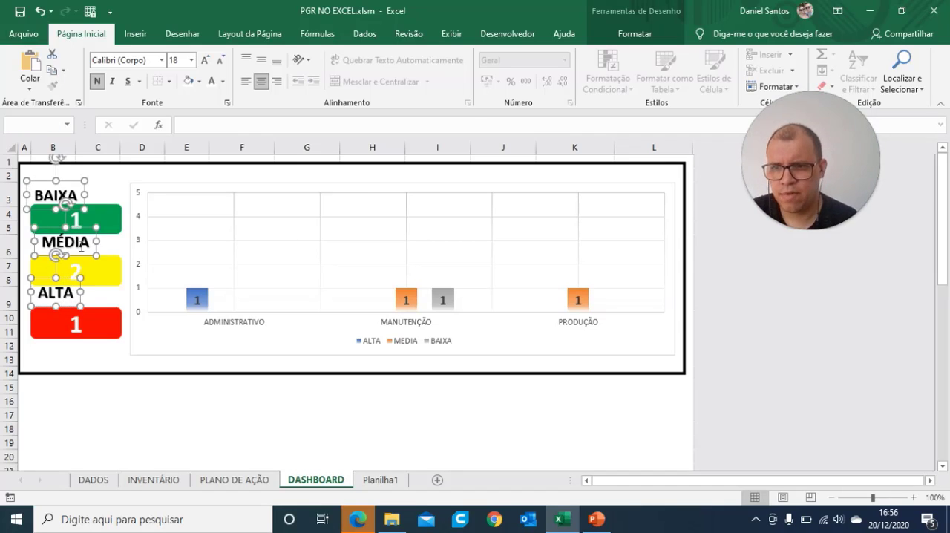
click(637, 34)
click(780, 54)
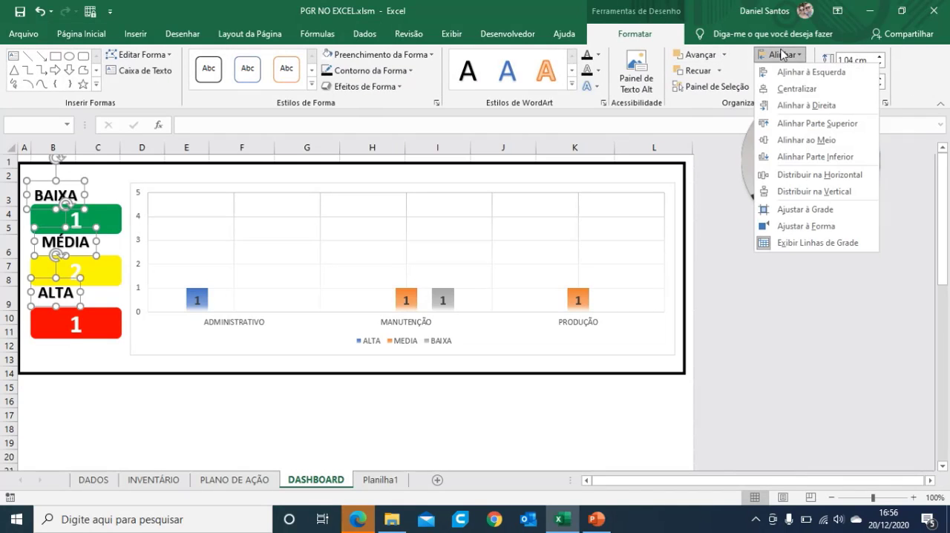
click(824, 73)
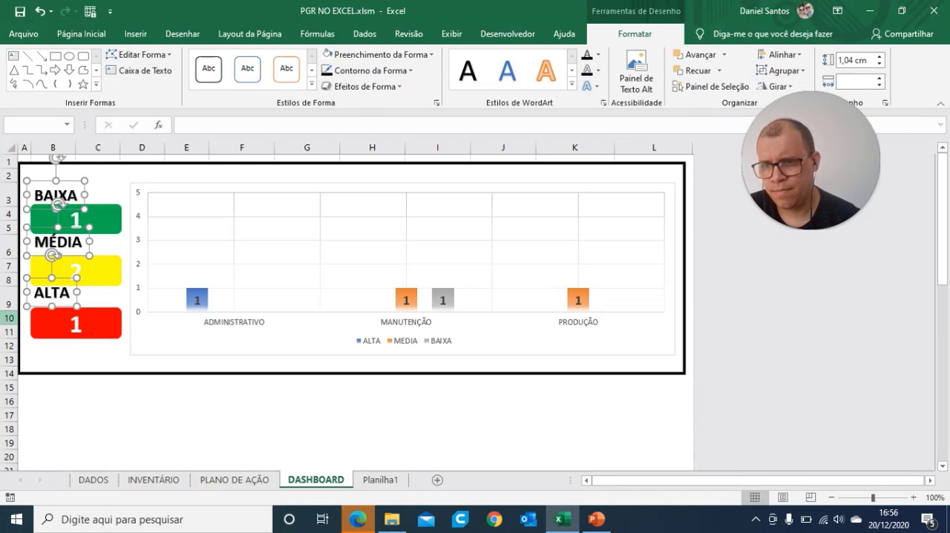
Step: Nudge the MÉDIA and ALTA labels down together, closer to their yellow and red cards
click(104, 415)
key(Down)
key(Down)
key(Down)
key(Down)
key(Down)
key(Down)
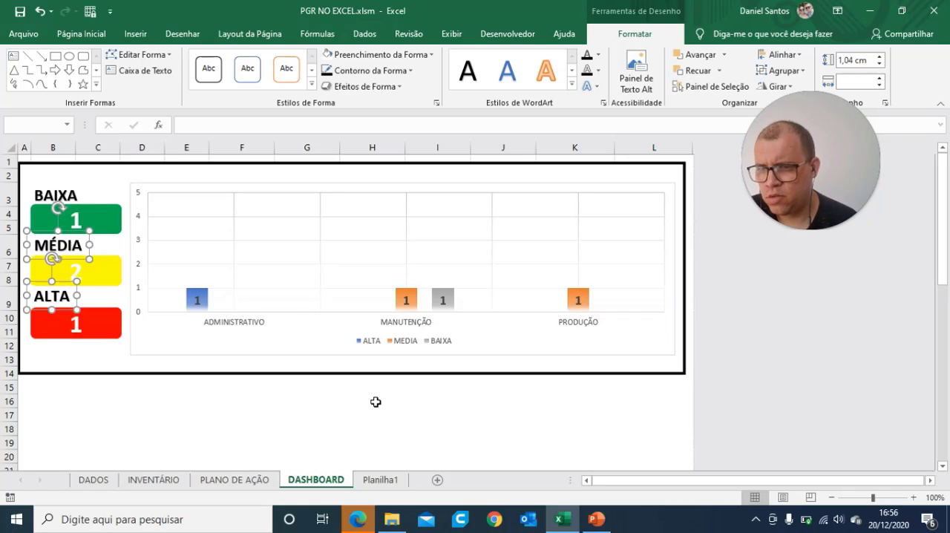
key(Down)
key(Down)
key(Down)
key(Down)
key(Down)
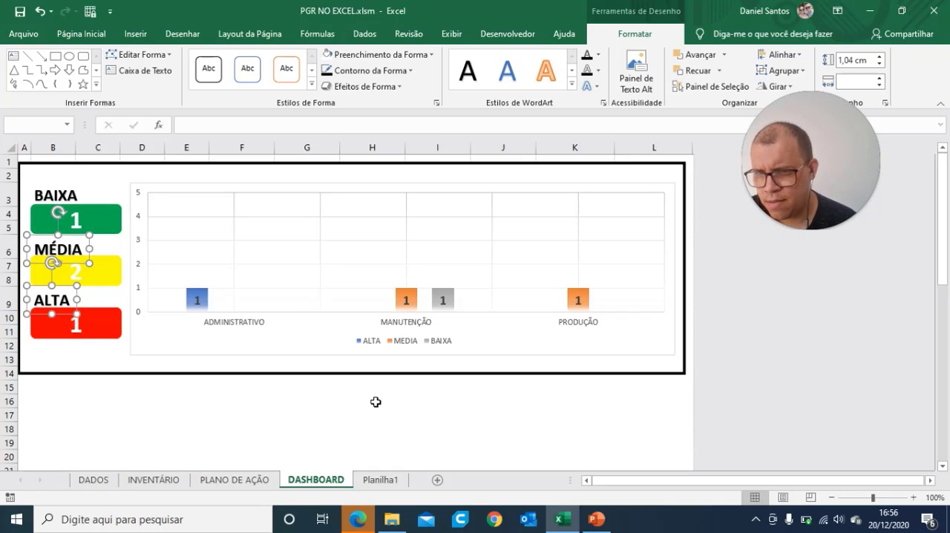
click(300, 451)
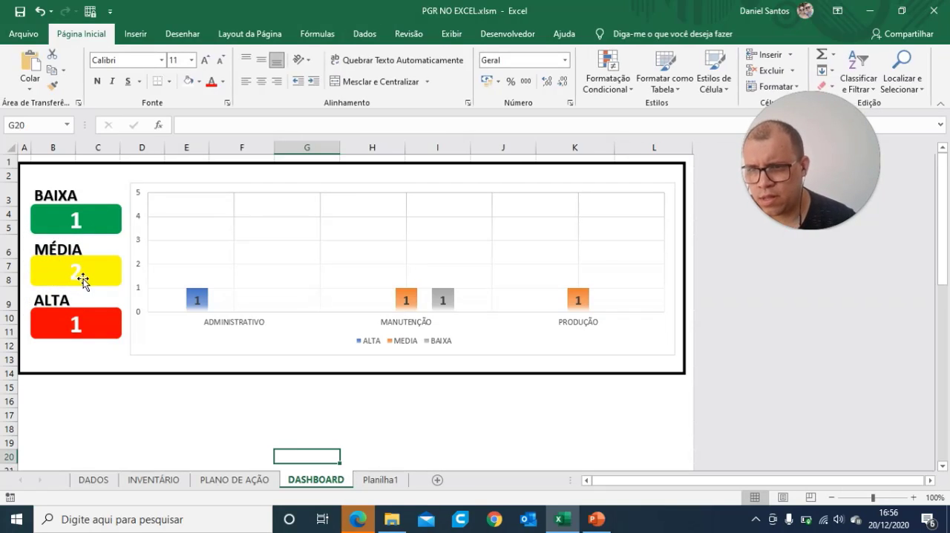
Step: Nudge the MÉDIA label up slightly to even its gap above the yellow card
click(68, 248)
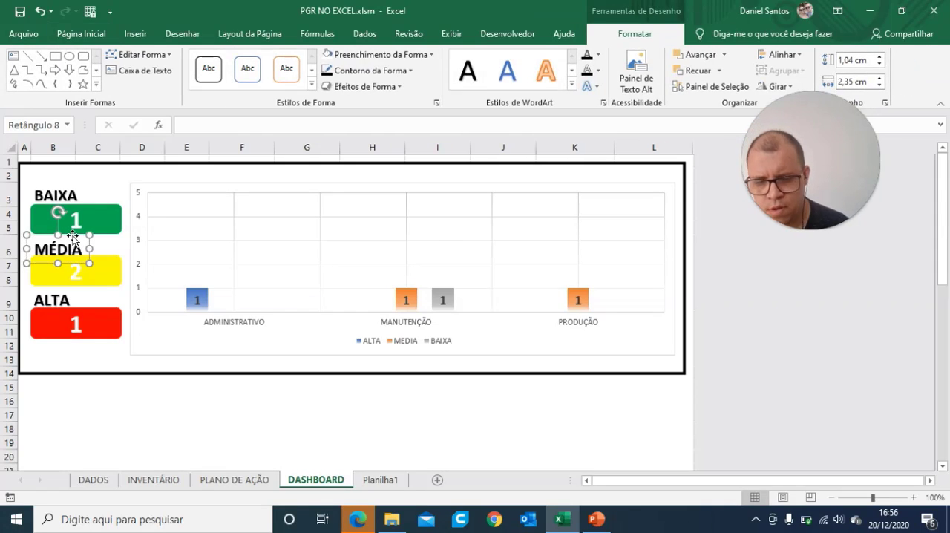
key(Up)
key(Up)
key(Up)
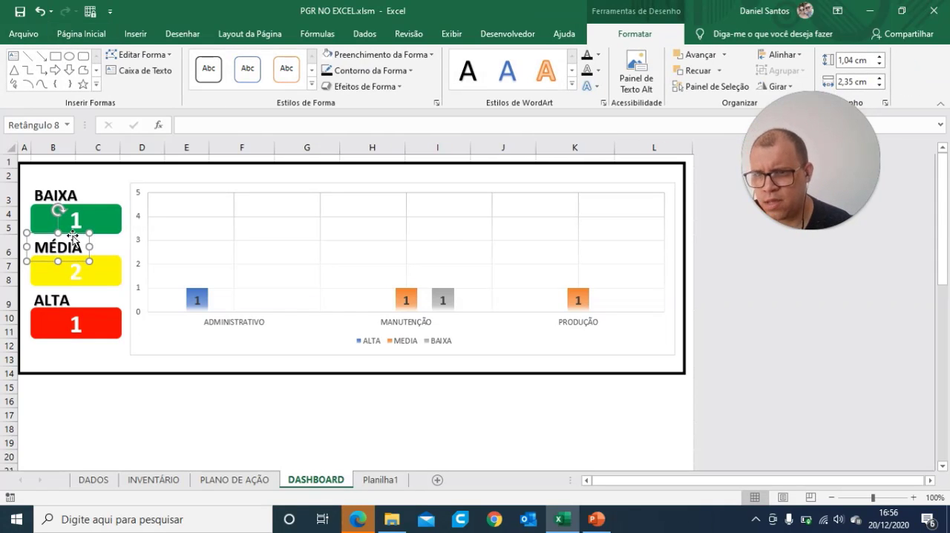
click(248, 416)
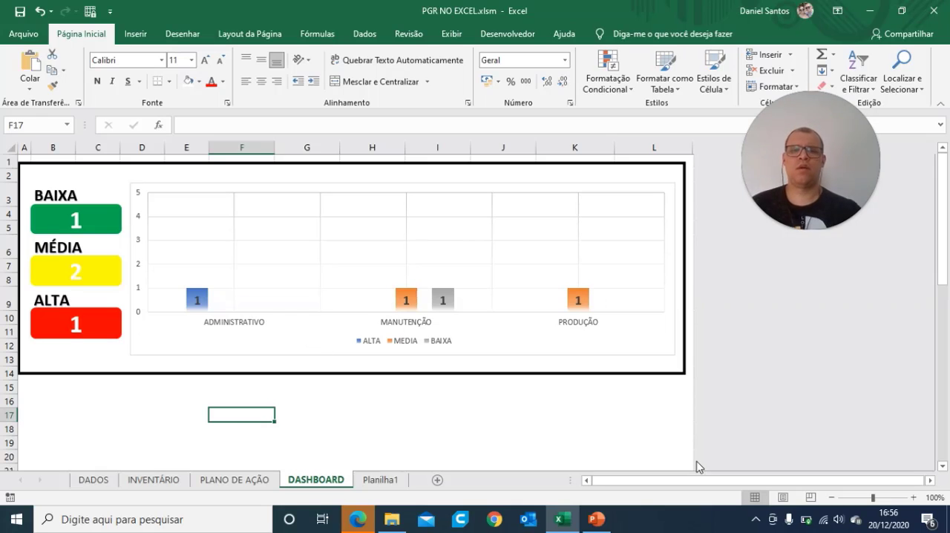
click(944, 257)
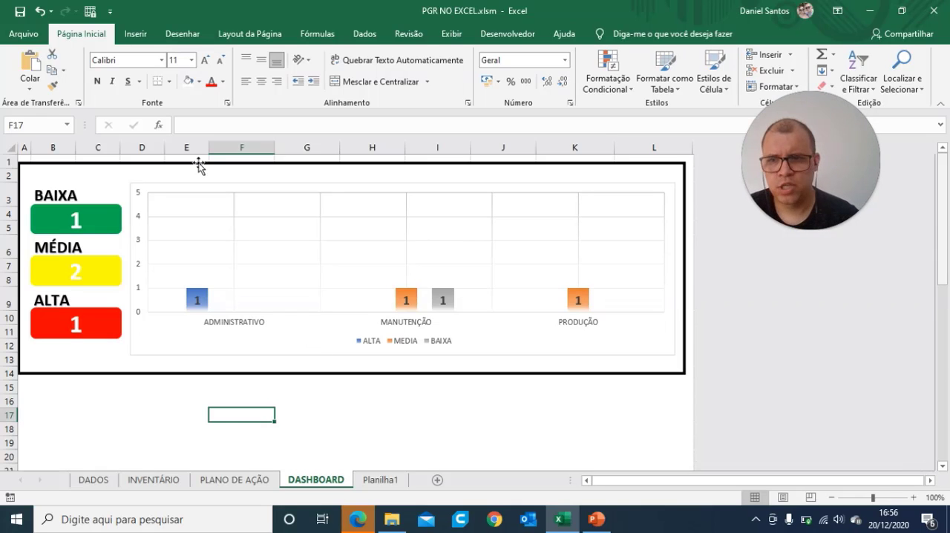
Step: Draw a rectangle about 7.73 cm wide and 0.77 cm high over the frame's top edge, above the BAIXA label
click(135, 34)
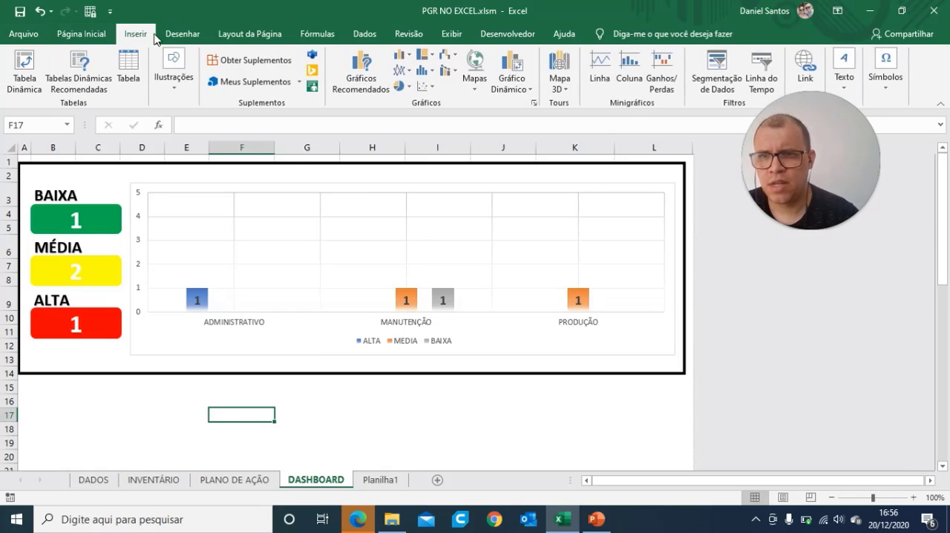
click(176, 75)
click(202, 147)
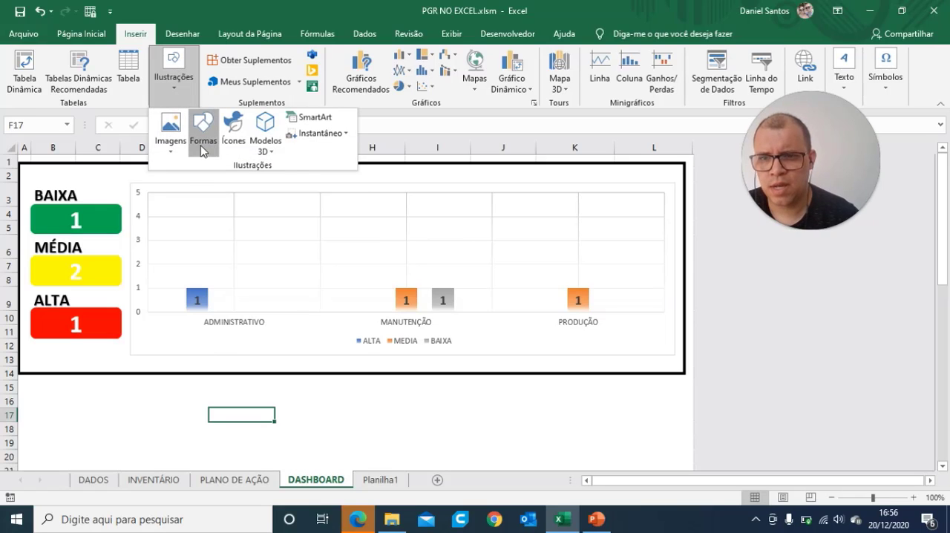
click(237, 182)
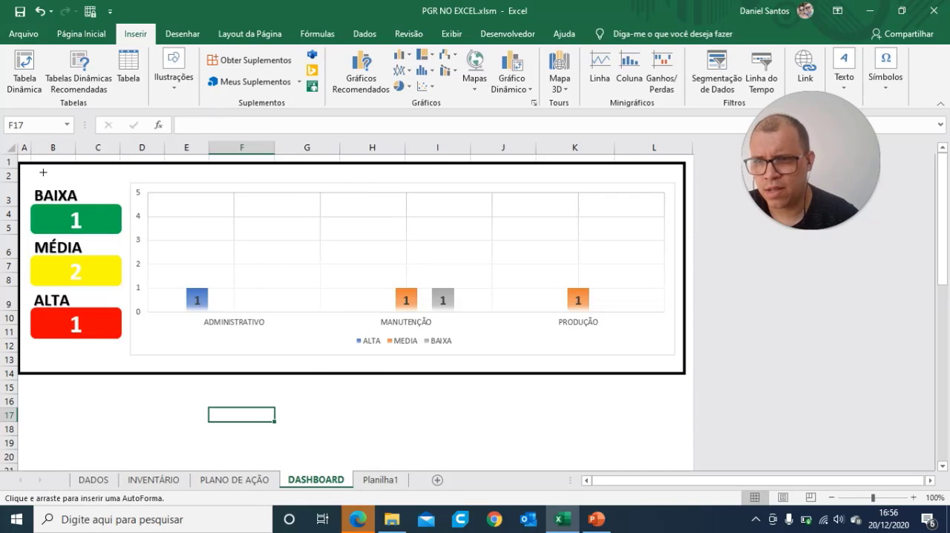
drag(32, 174, 236, 134)
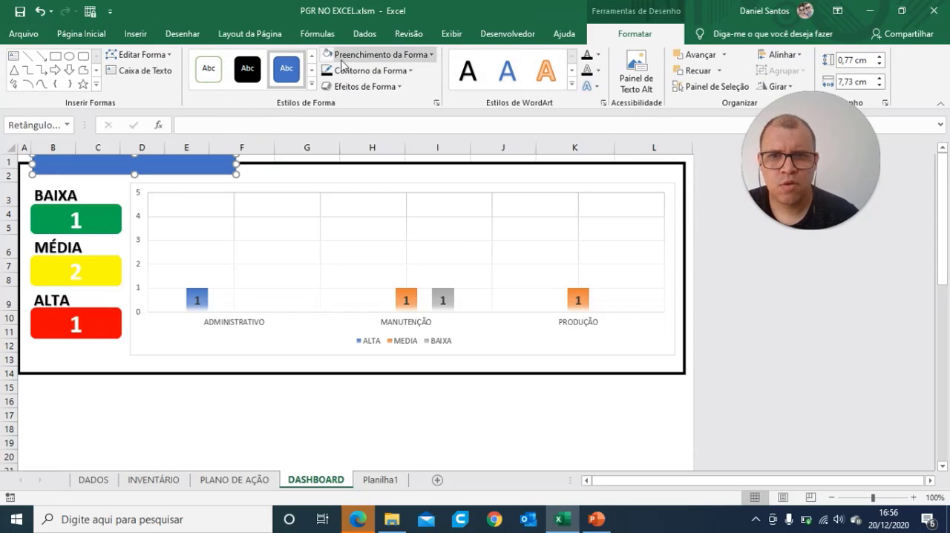
Step: Give the new rectangle a white fill and a white outline so it masks that part of the frame
click(326, 55)
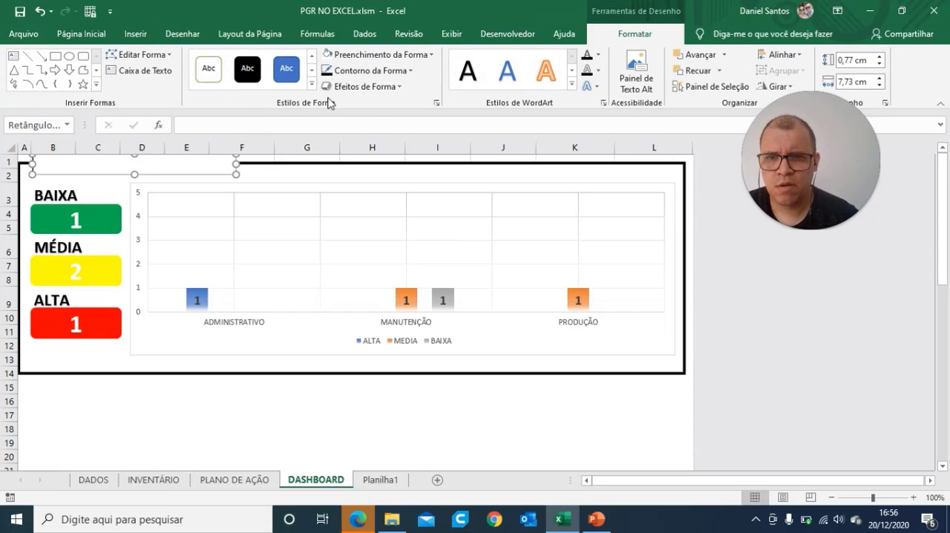
click(359, 71)
click(329, 119)
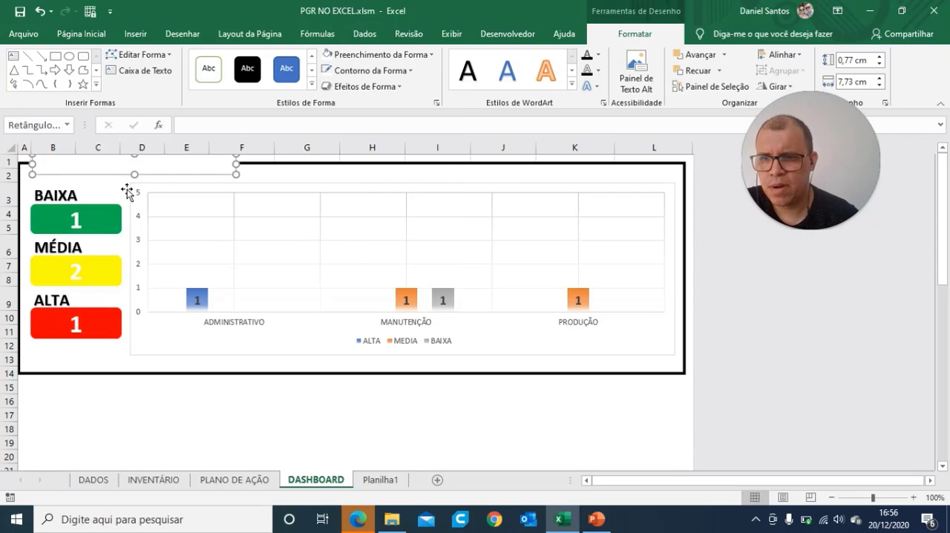
click(440, 443)
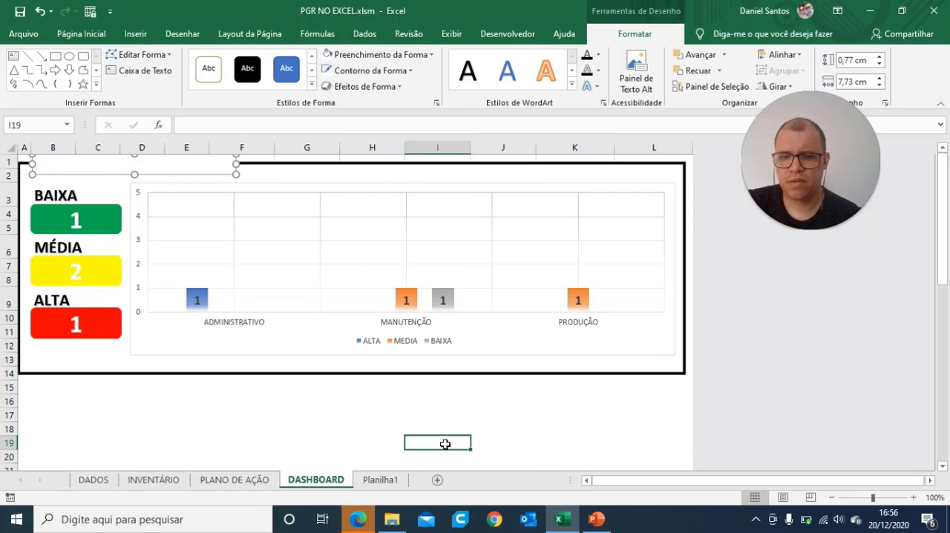
Step: Insert a row above row 1 and fill cells A1:L2 above the dashboard frame with white
right_click(5, 158)
click(51, 265)
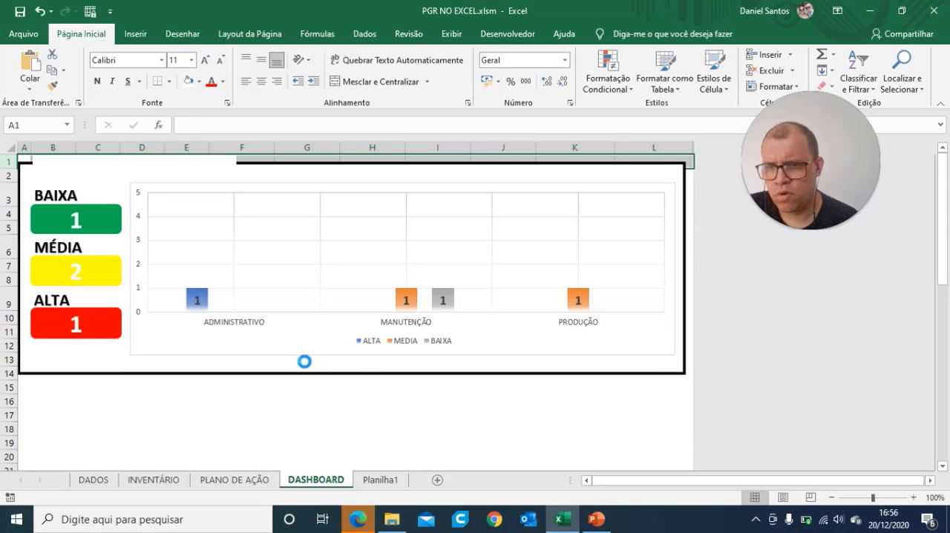
click(416, 428)
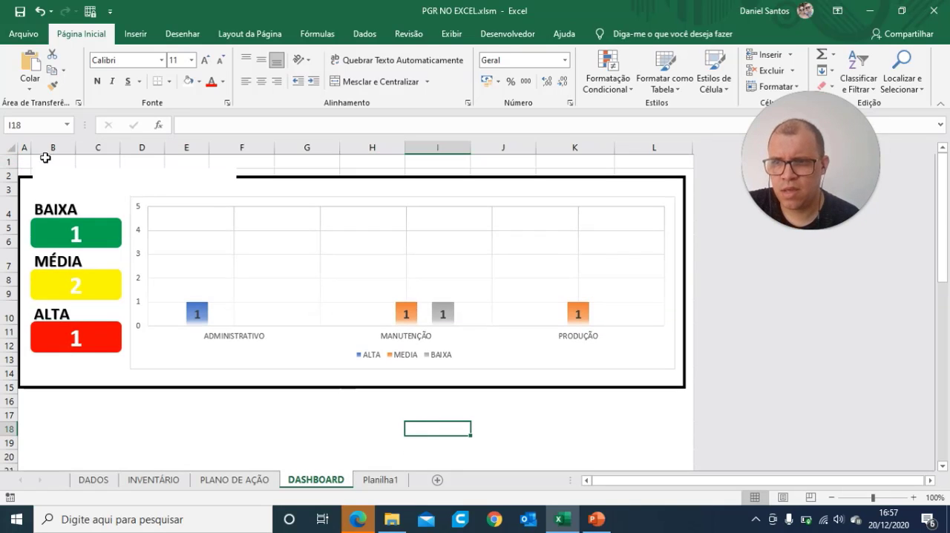
drag(30, 159, 654, 171)
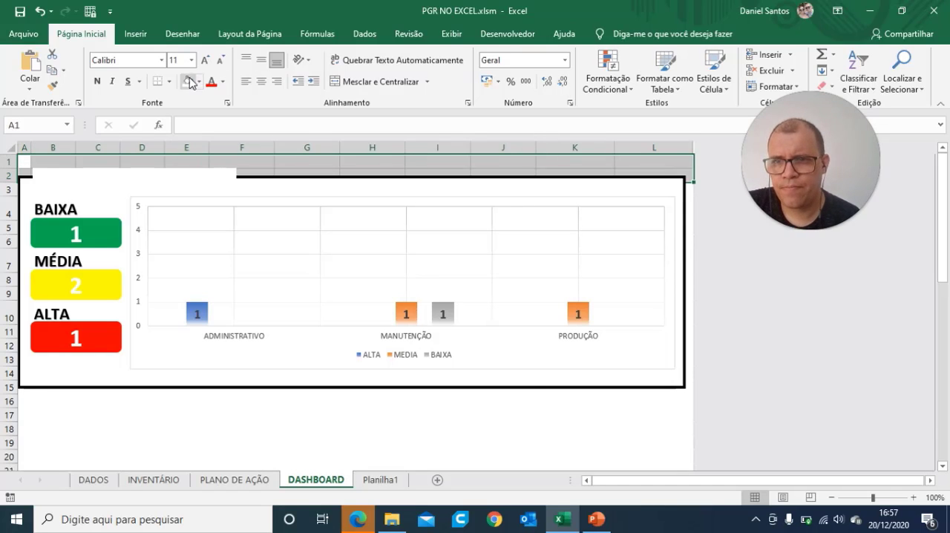
click(189, 80)
click(503, 415)
Step: Duplicate the BAIXA label and place the copy over the masked gap in the frame's top edge
click(159, 187)
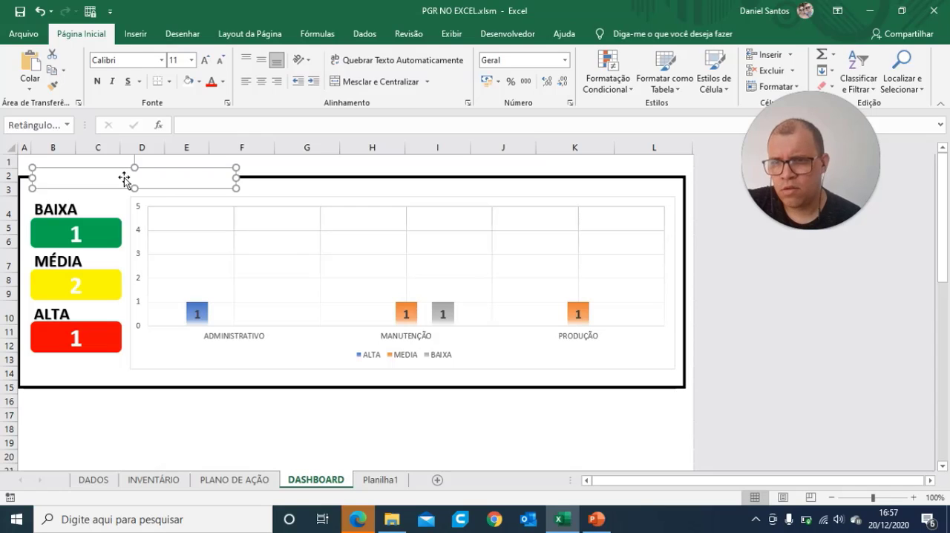
click(281, 426)
click(64, 209)
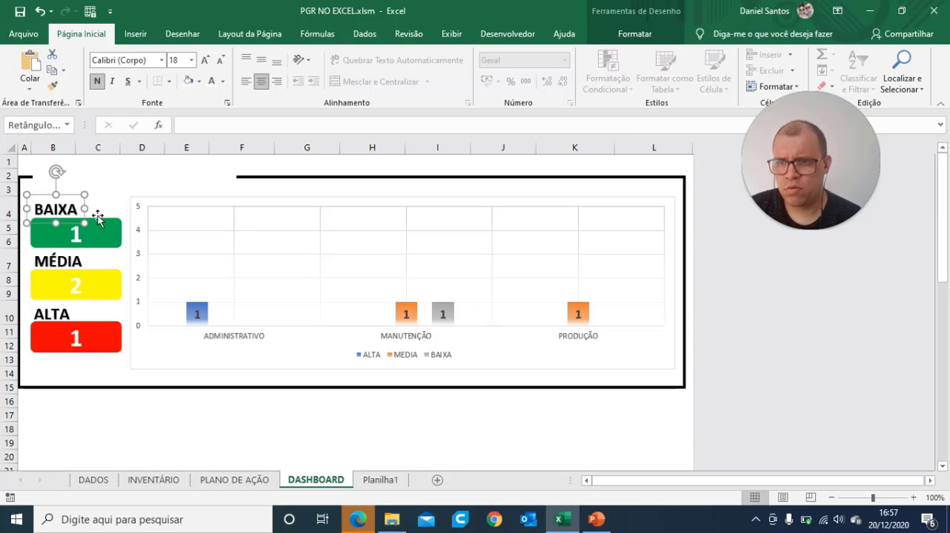
drag(86, 207, 92, 178)
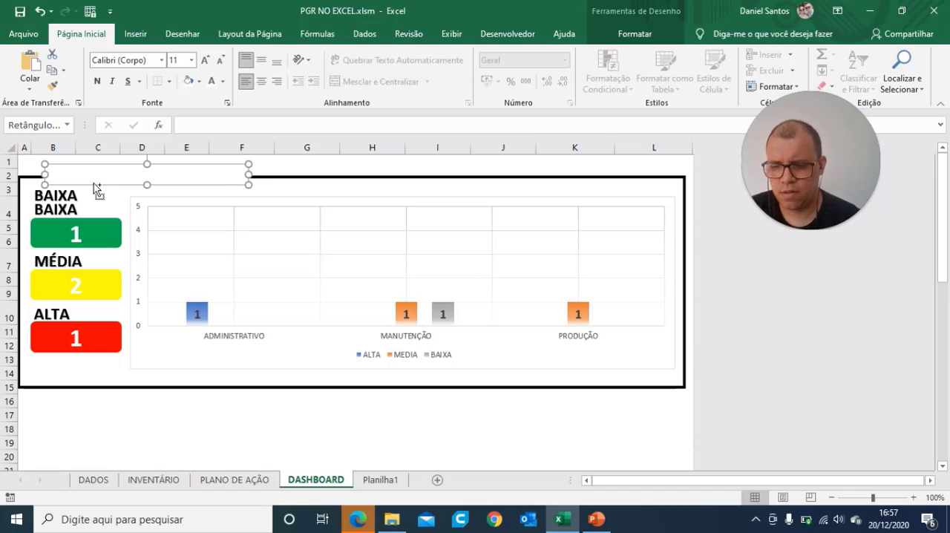
key(ctrl+z)
click(153, 402)
click(66, 207)
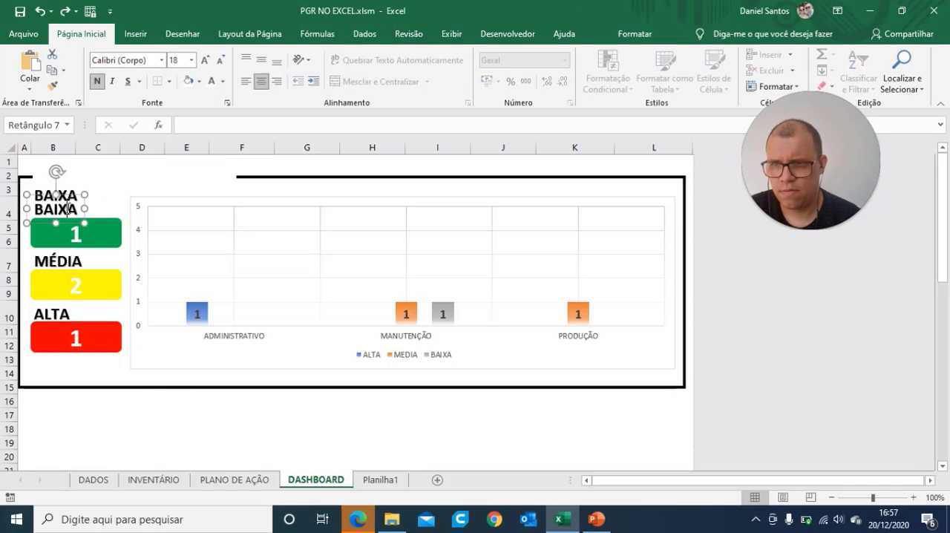
drag(74, 190, 80, 167)
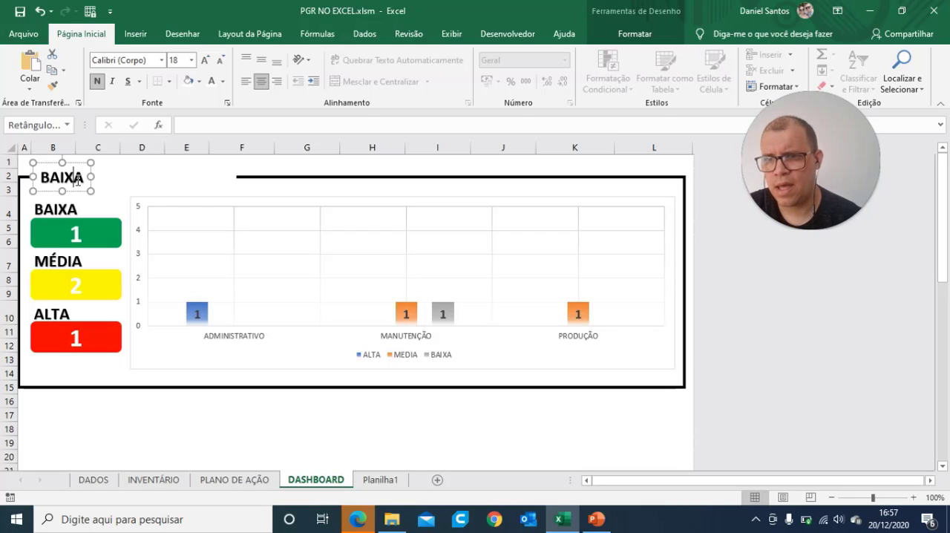
Step: Replace the copied label's text in the frame gap with "CLASSIFICAÇÃO DE RISCO x SETOR"
click(174, 283)
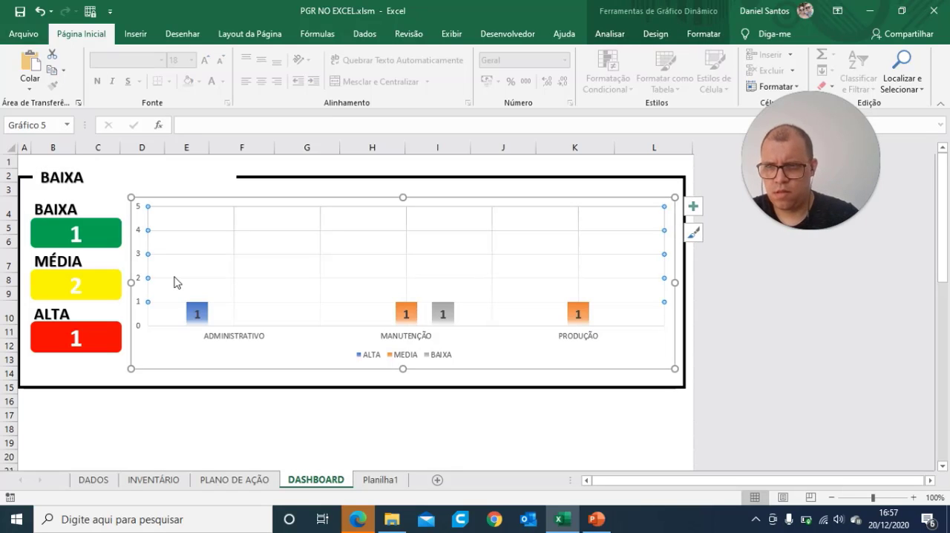
double_click(66, 181)
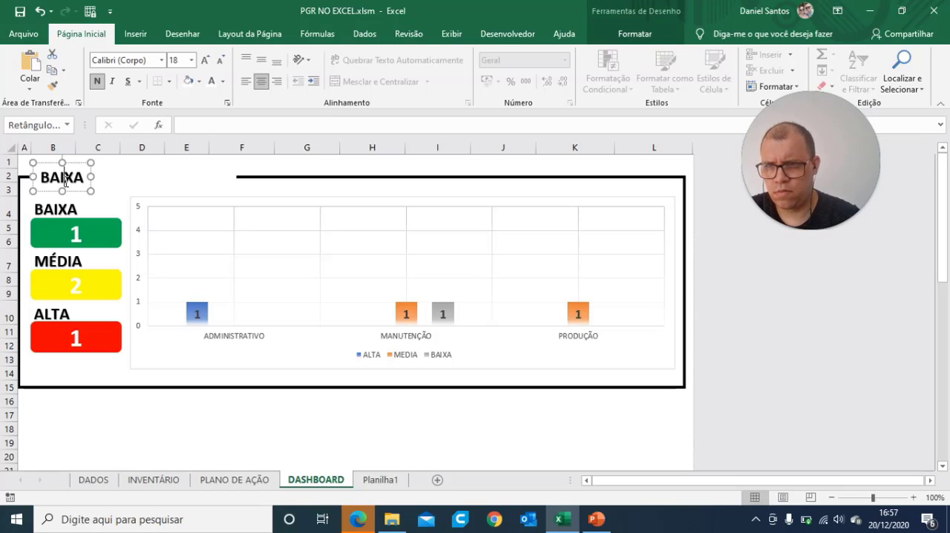
text(C)
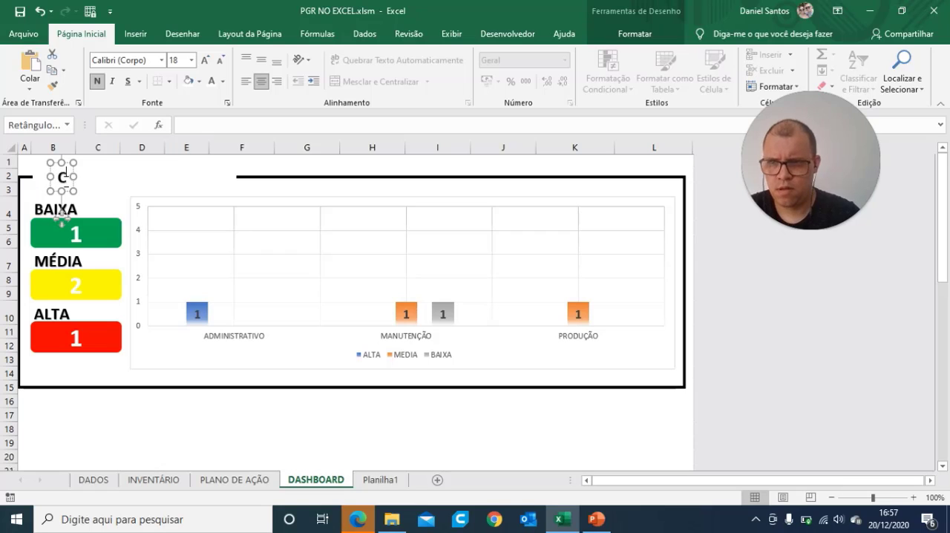
text(lax)
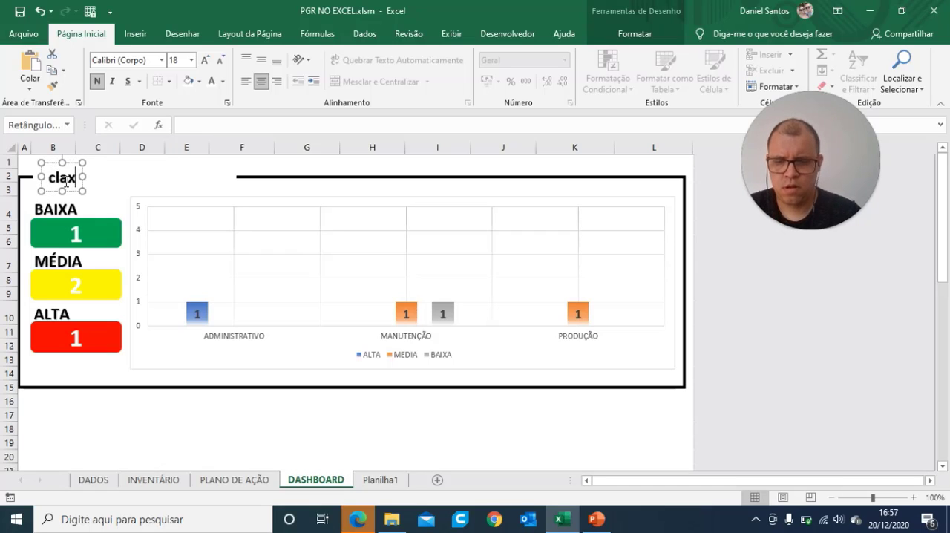
key(BackSpace)
key(BackSpace)
key(BackSpace)
key(BackSpace)
text(C)
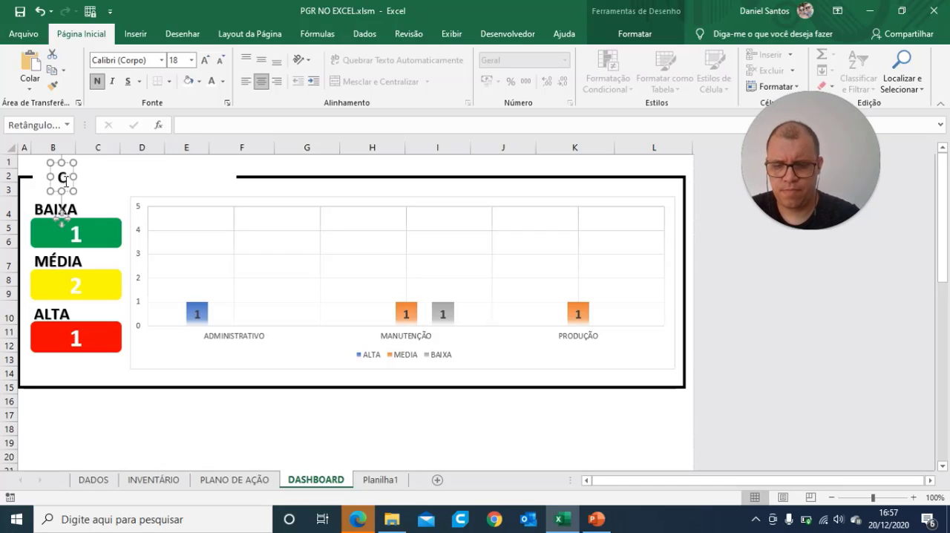
text(LASSIFICA)
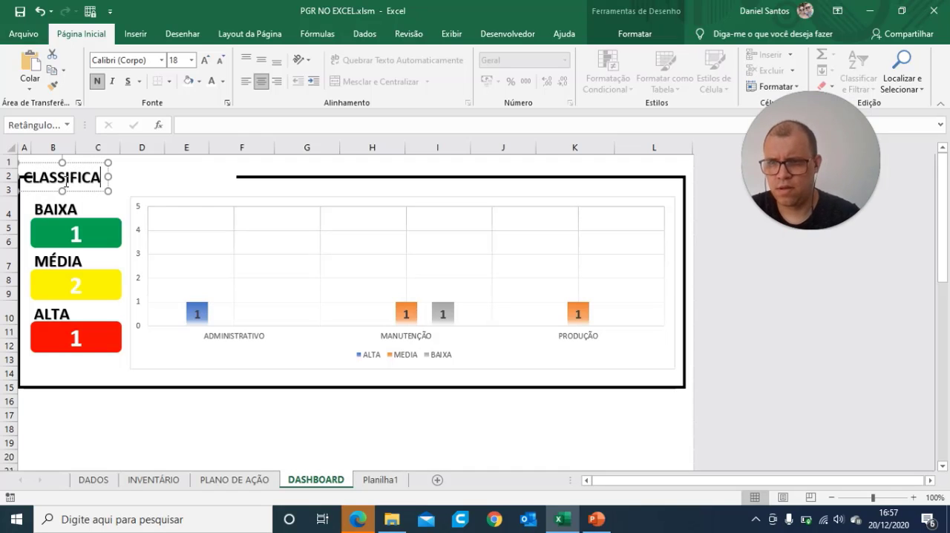
text(ÇÃO DE )
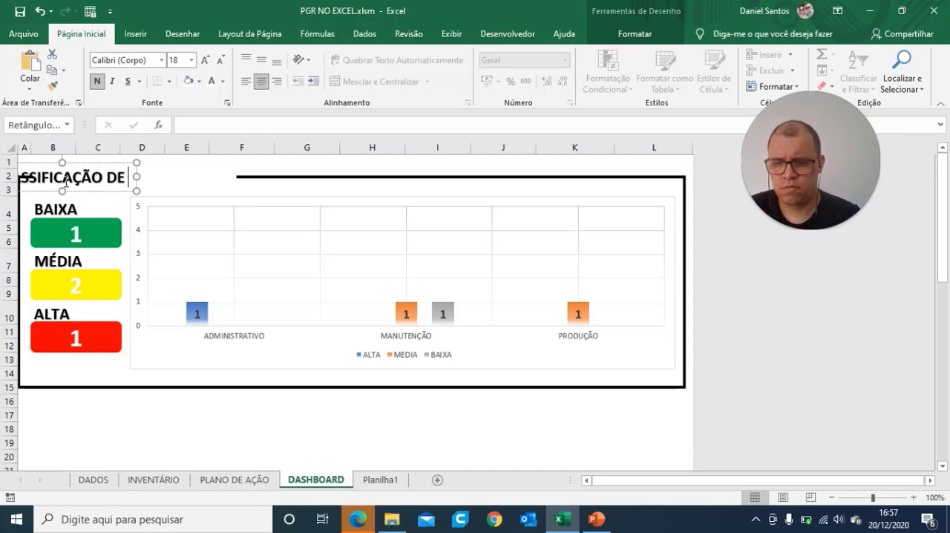
text(RISCO)
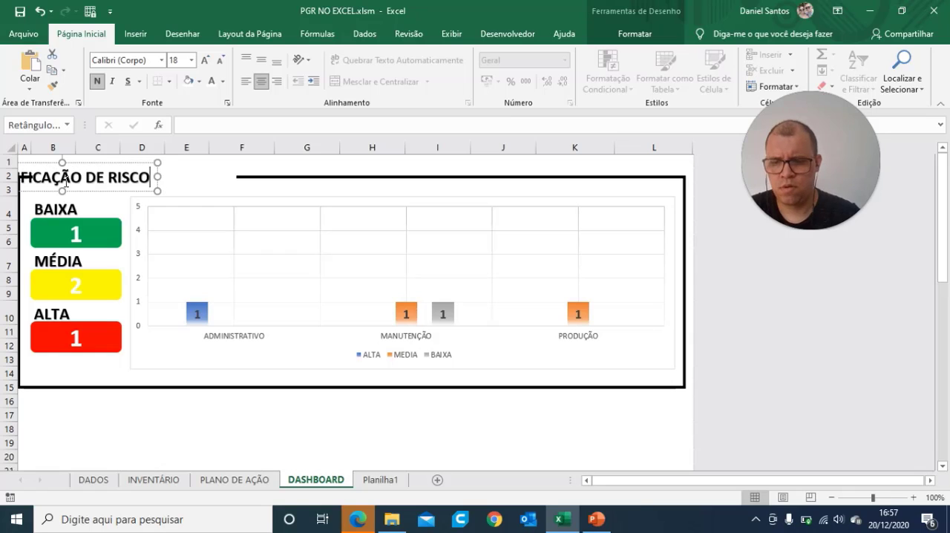
text( x S)
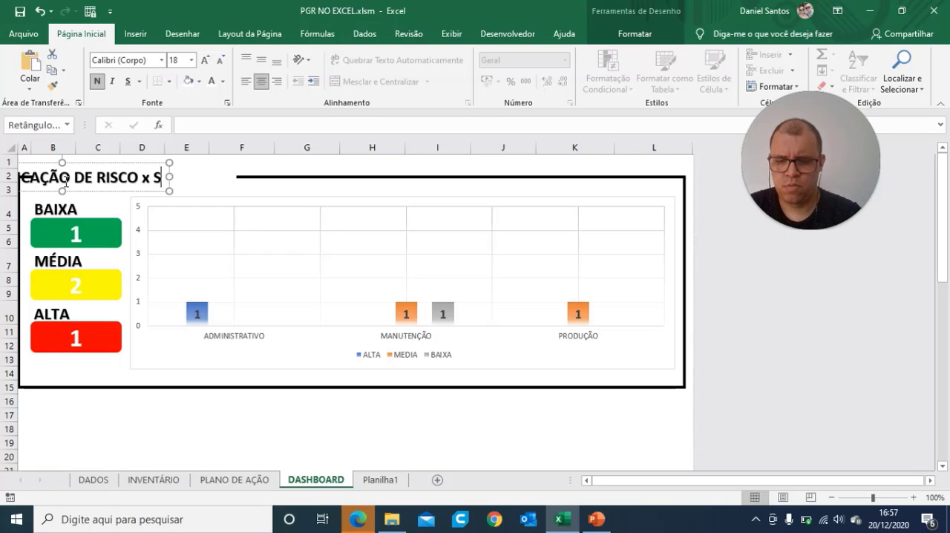
text(ETOR)
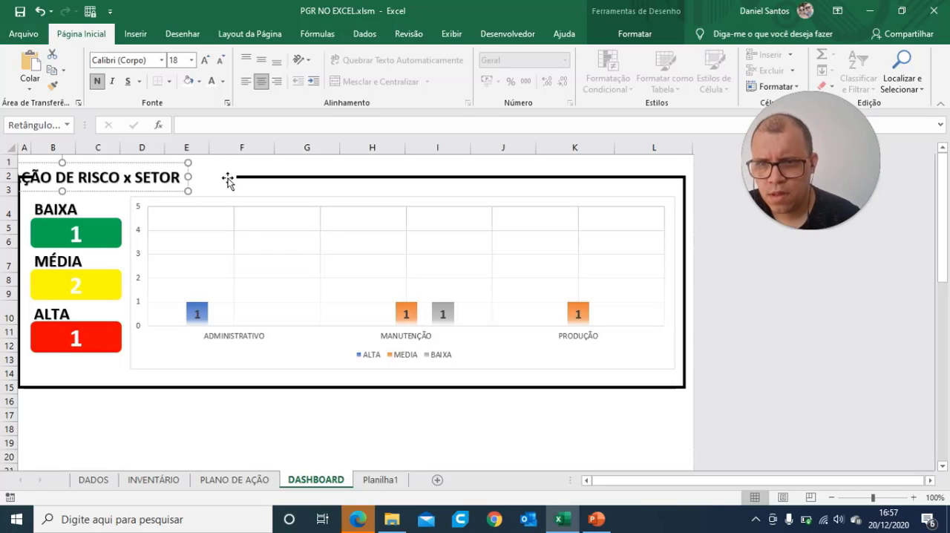
key(Escape)
Step: Widen the white mask rectangle to near the end of column G and shift the title right so it starts above the BAIXA label
drag(234, 178, 325, 179)
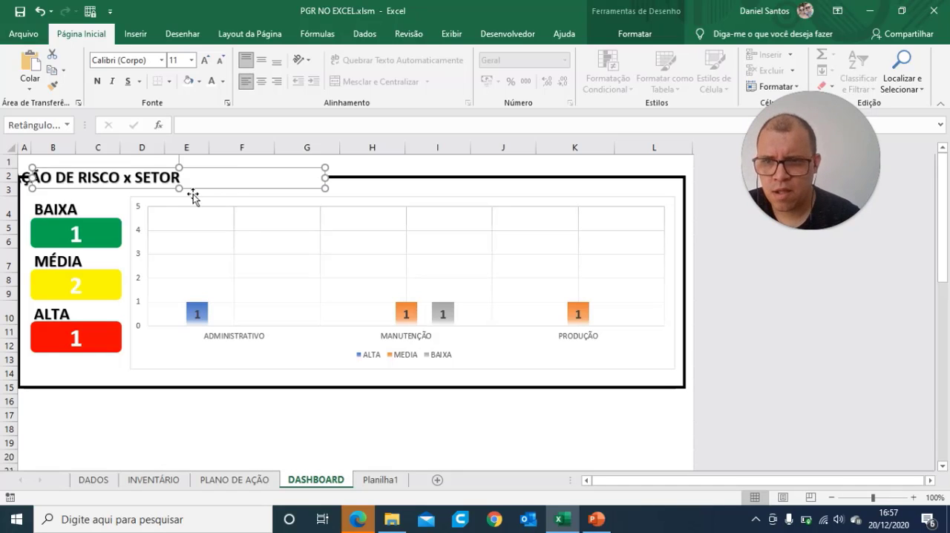
click(164, 180)
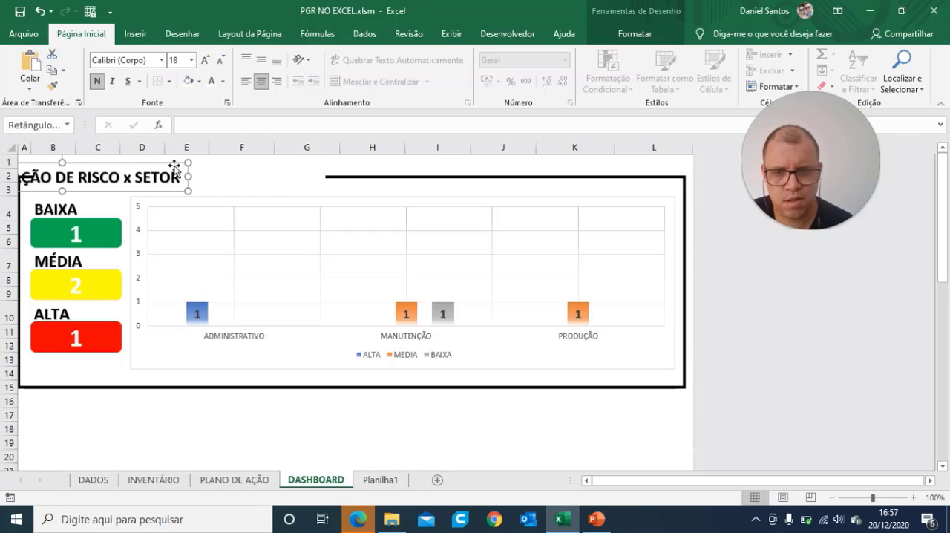
key(Right)
key(Right)
key(Right)
key(Right)
key(Right)
key(Right)
key(Right)
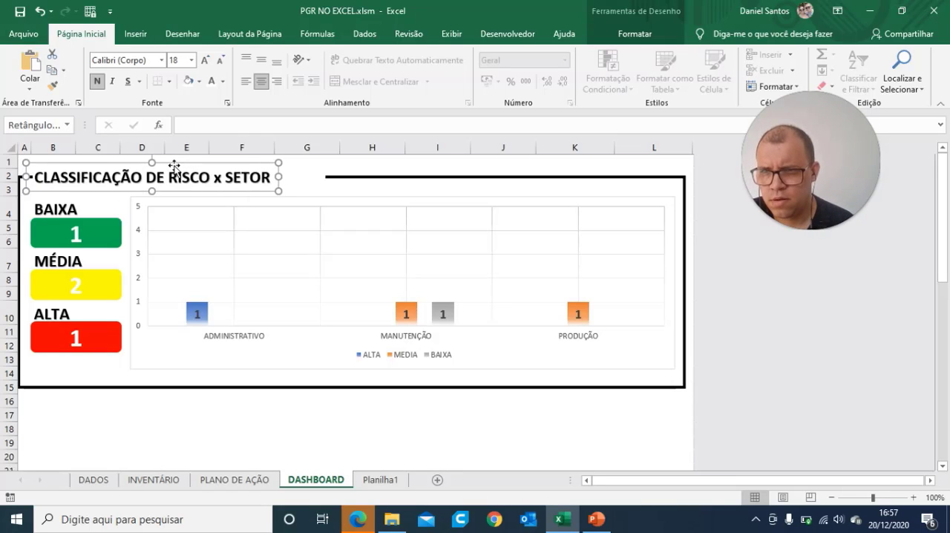